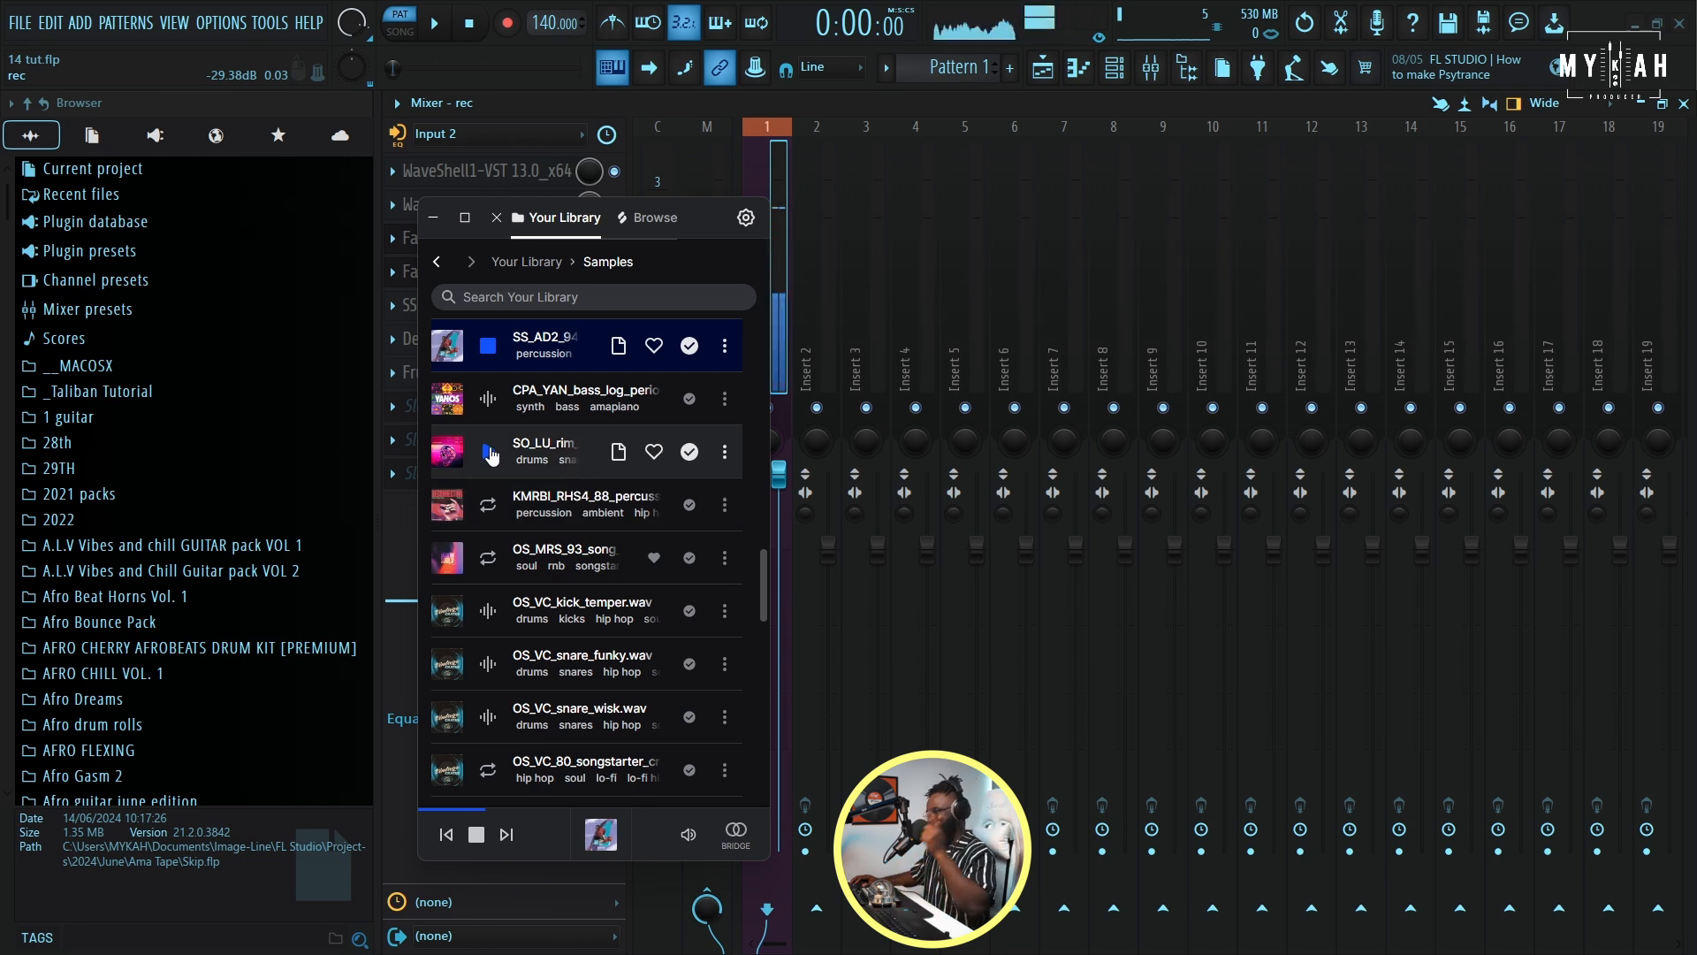
- Audition the SO_LU_rim_byron, KMRBI_RHS4_88 percussion and OS_MRS_93 song starter samples in the sample library
left_click(488, 452)
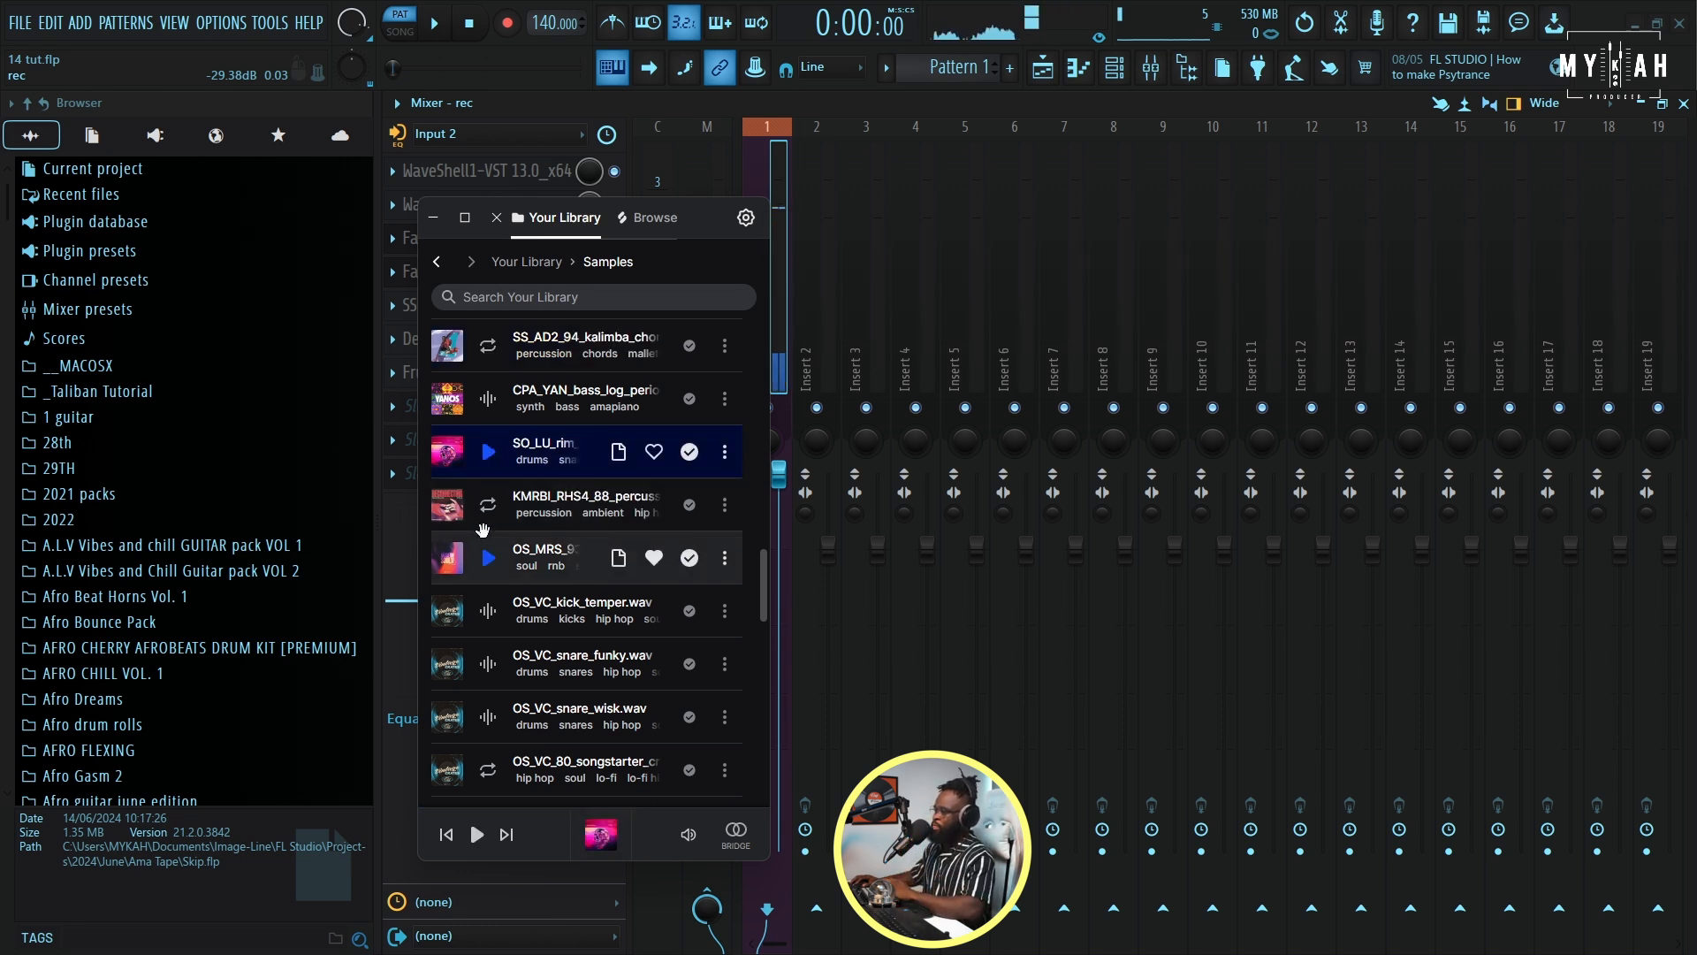
left_click(487, 511)
left_click(488, 558)
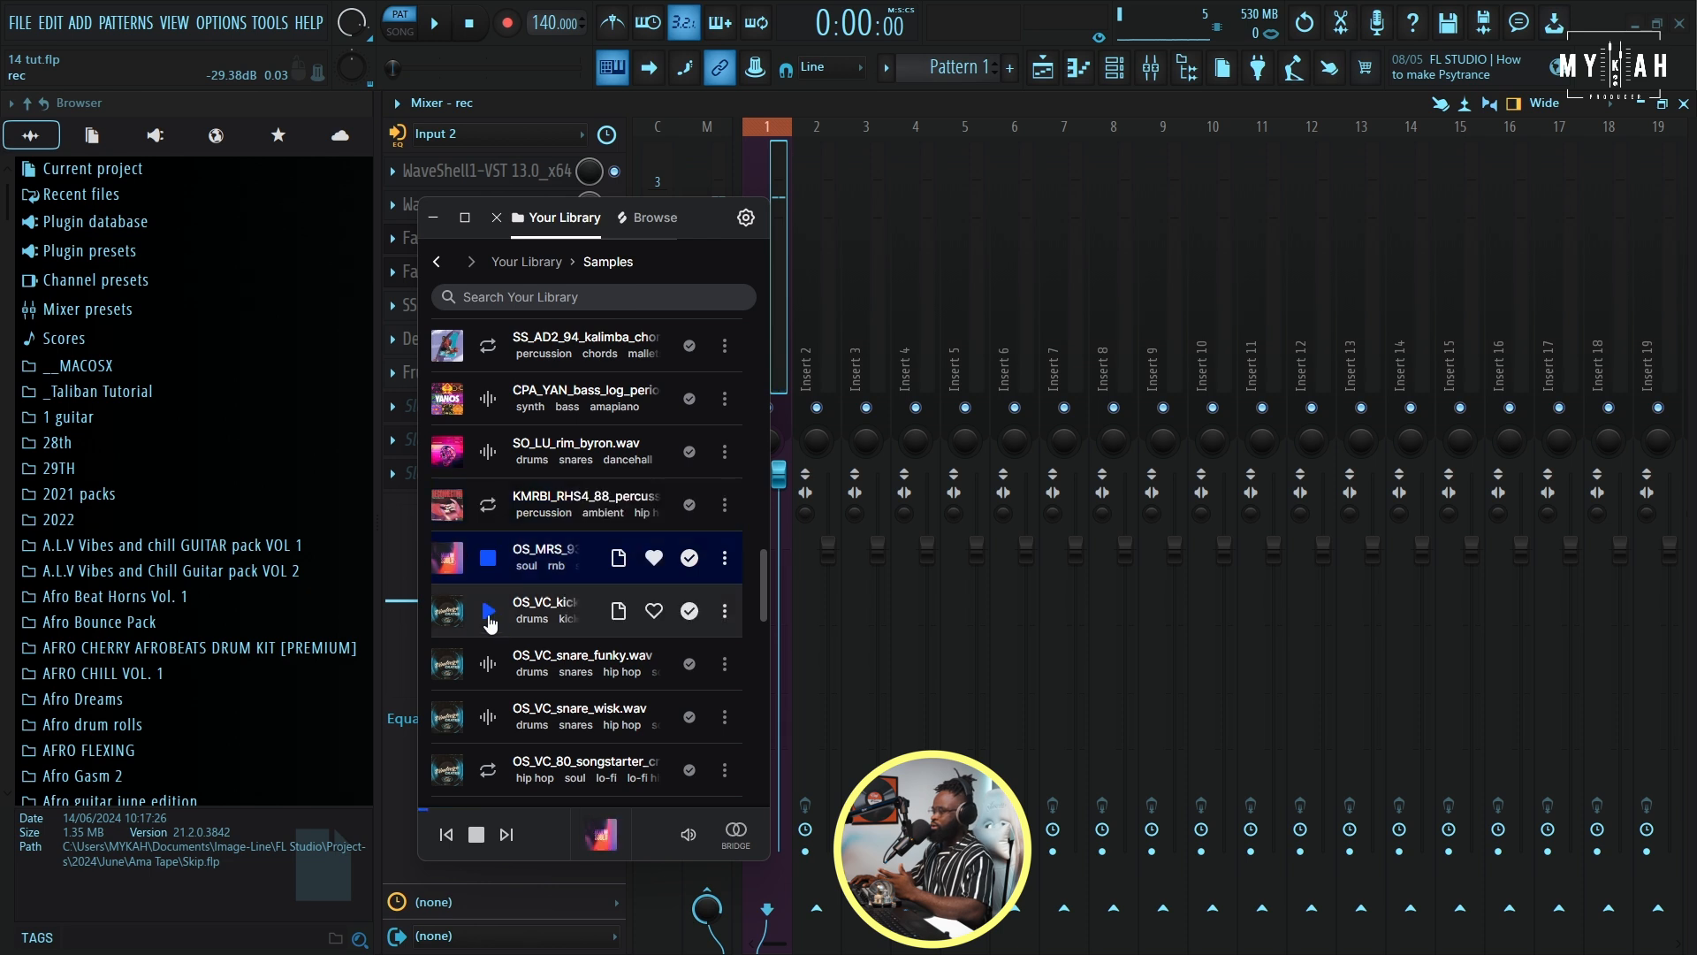
left_click(489, 560)
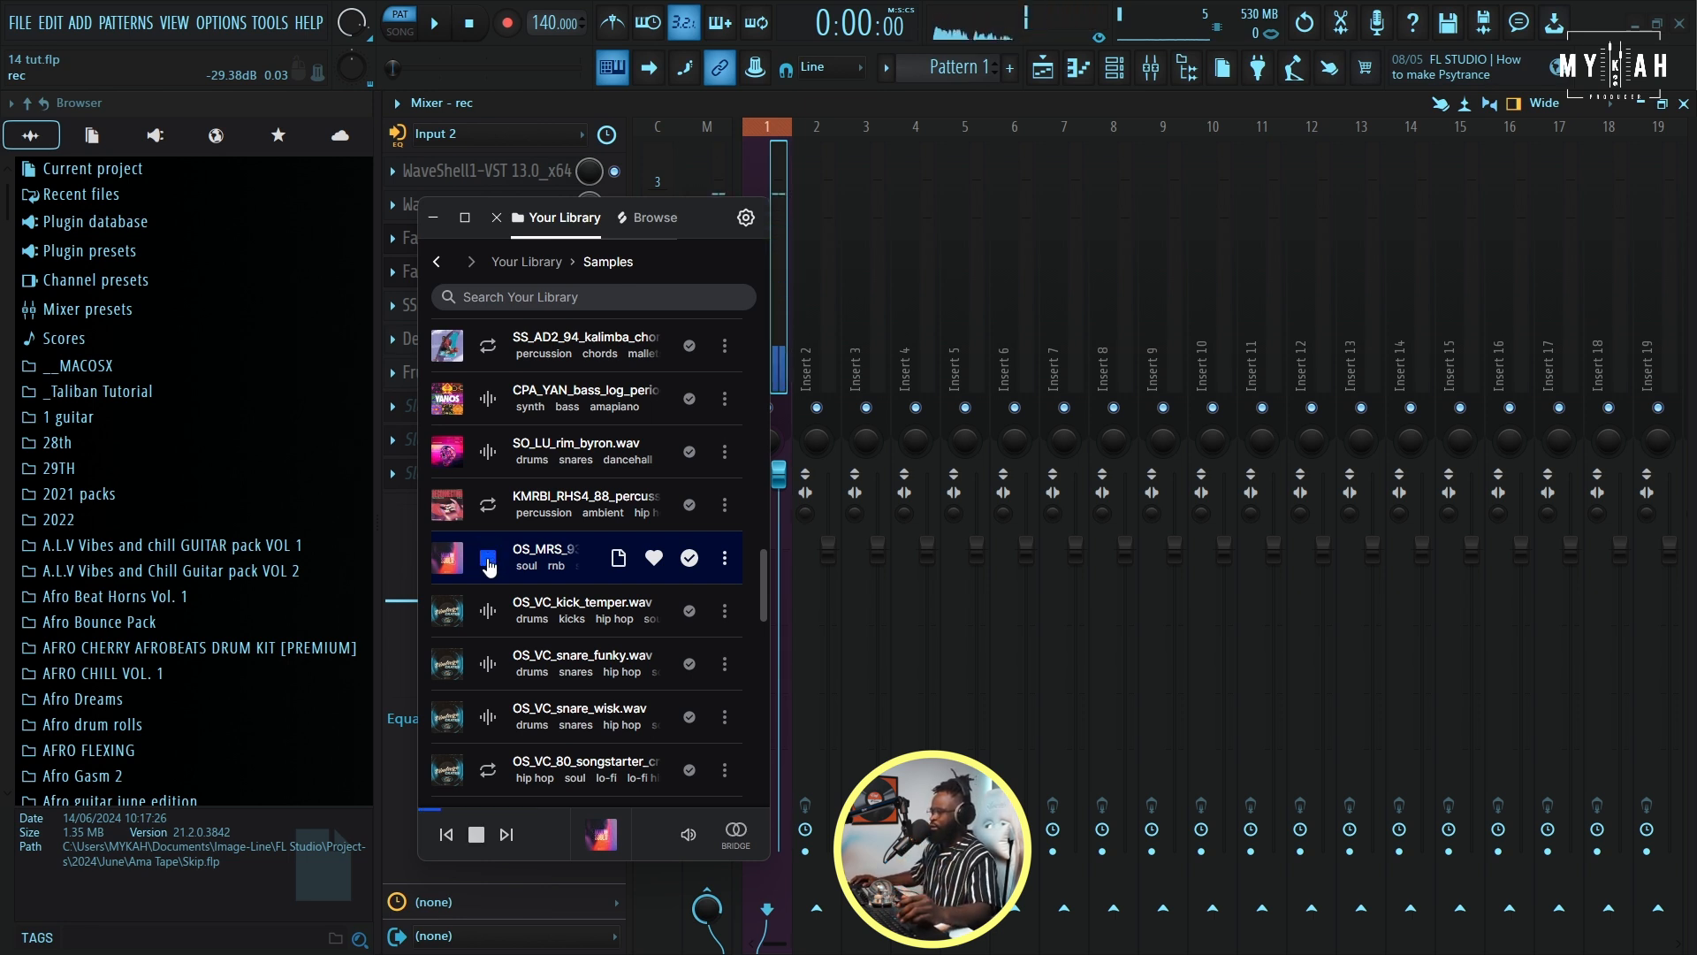
left_click(490, 566)
- Place the OS_MRS_93_song_starter_heartbreak_D#m sample on Track 1 at bar 1 and set the project tempo to 93 BPM
left_click_drag(619, 563, 908, 255)
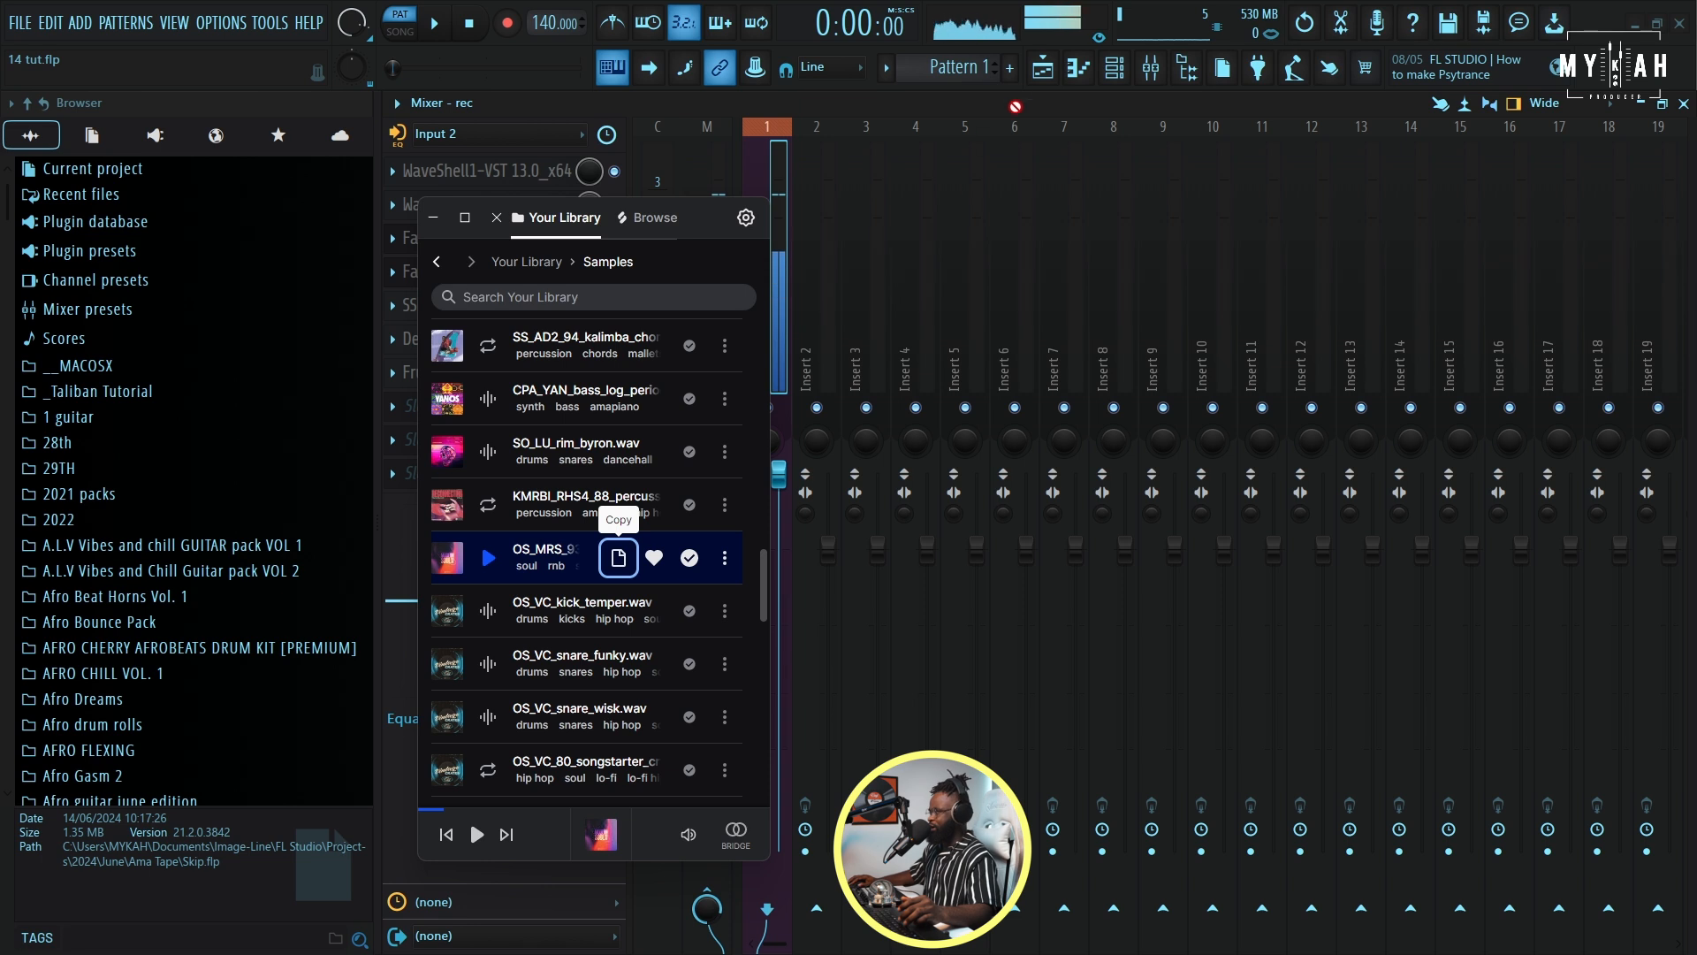
left_click_drag(1016, 106, 1044, 80)
left_click_drag(649, 157, 531, 183)
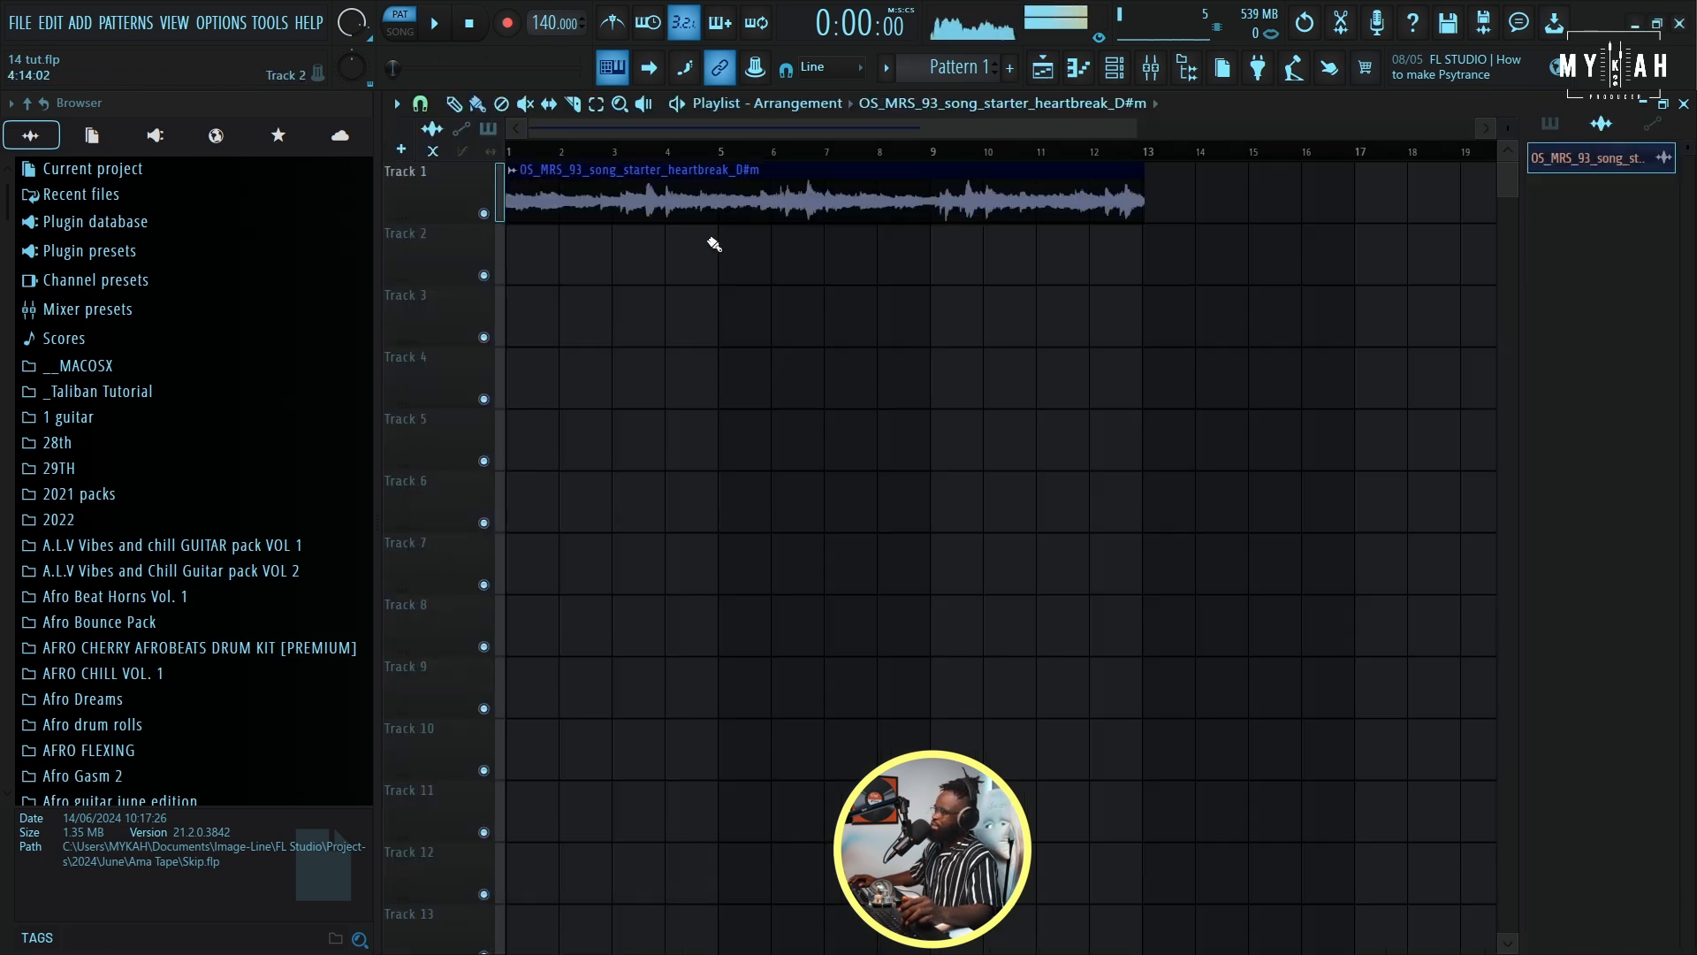
left_click_drag(545, 27, 545, 68)
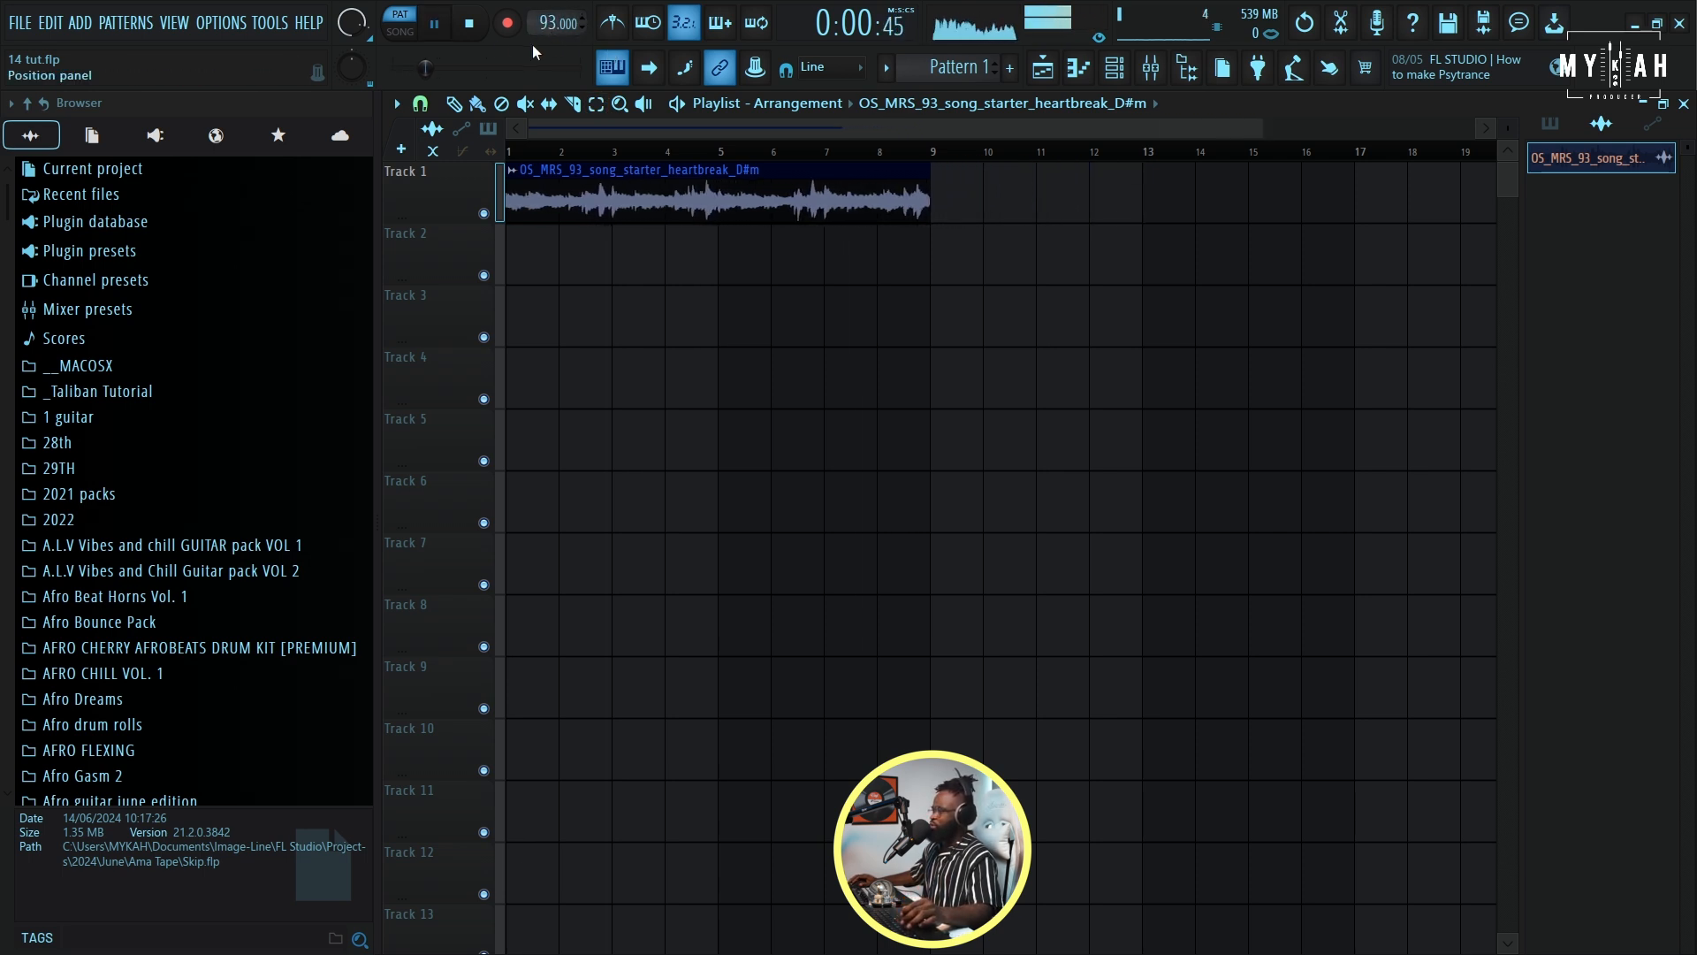
- Lower the heartbreak clip's volume to -5.2 dB and listen through it in song mode
key("space")
left_click_drag(716, 216, 718, 222)
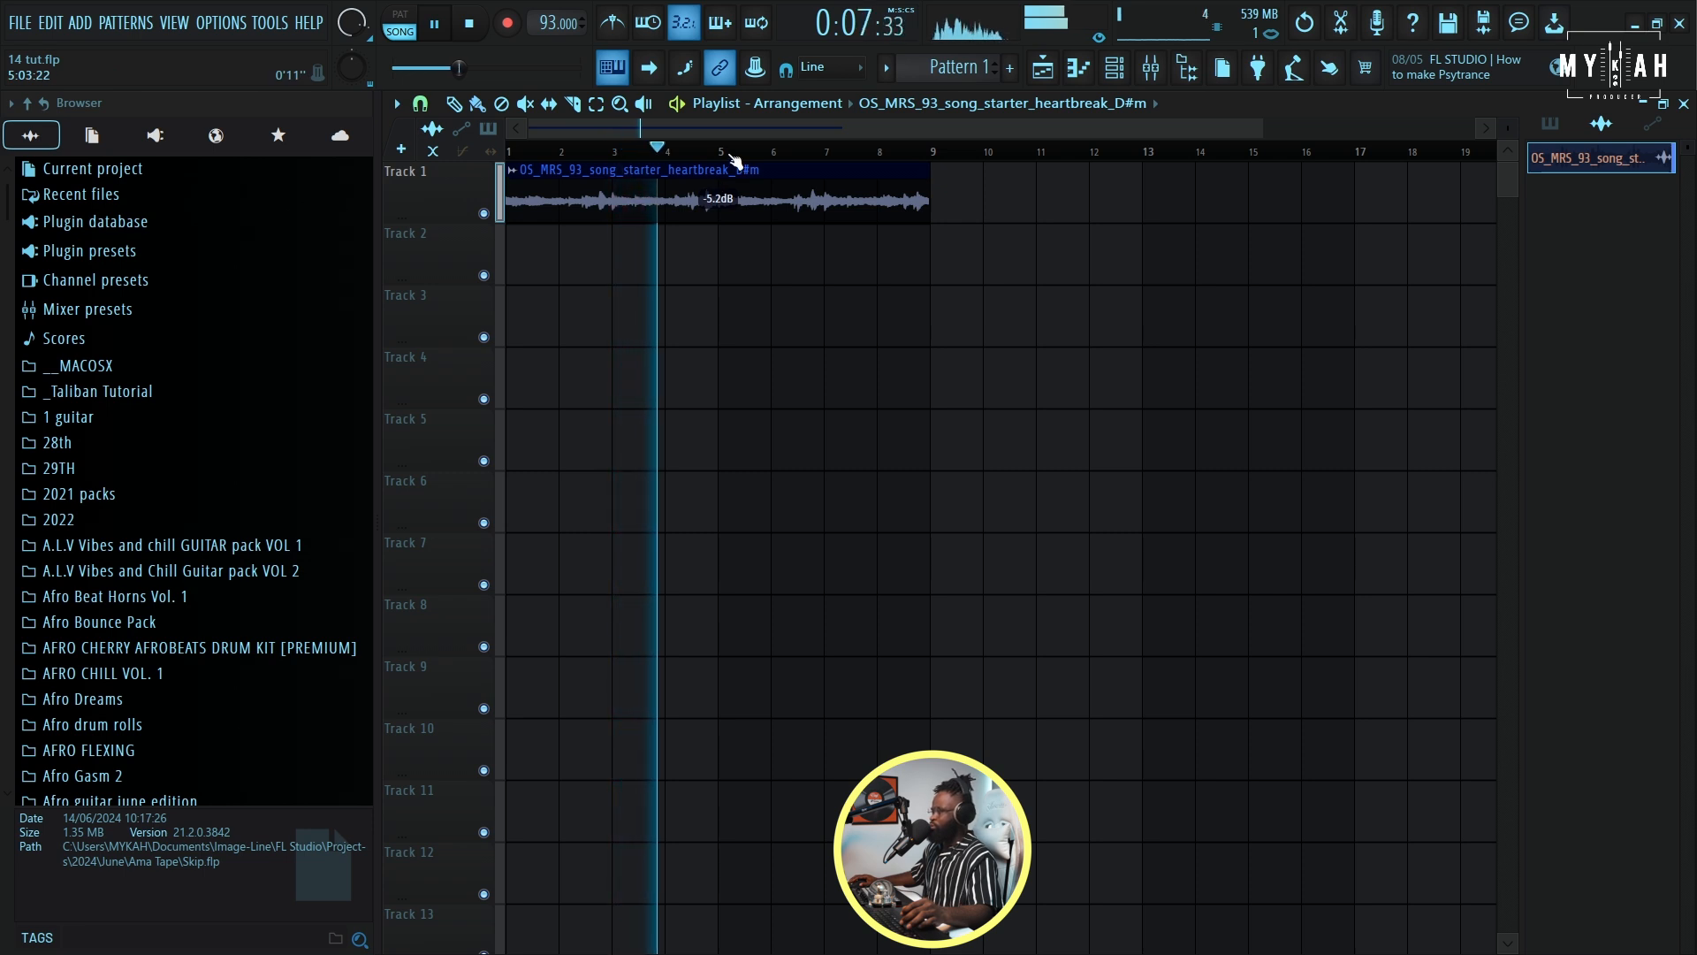
scroll(734, 160, "down", 1)
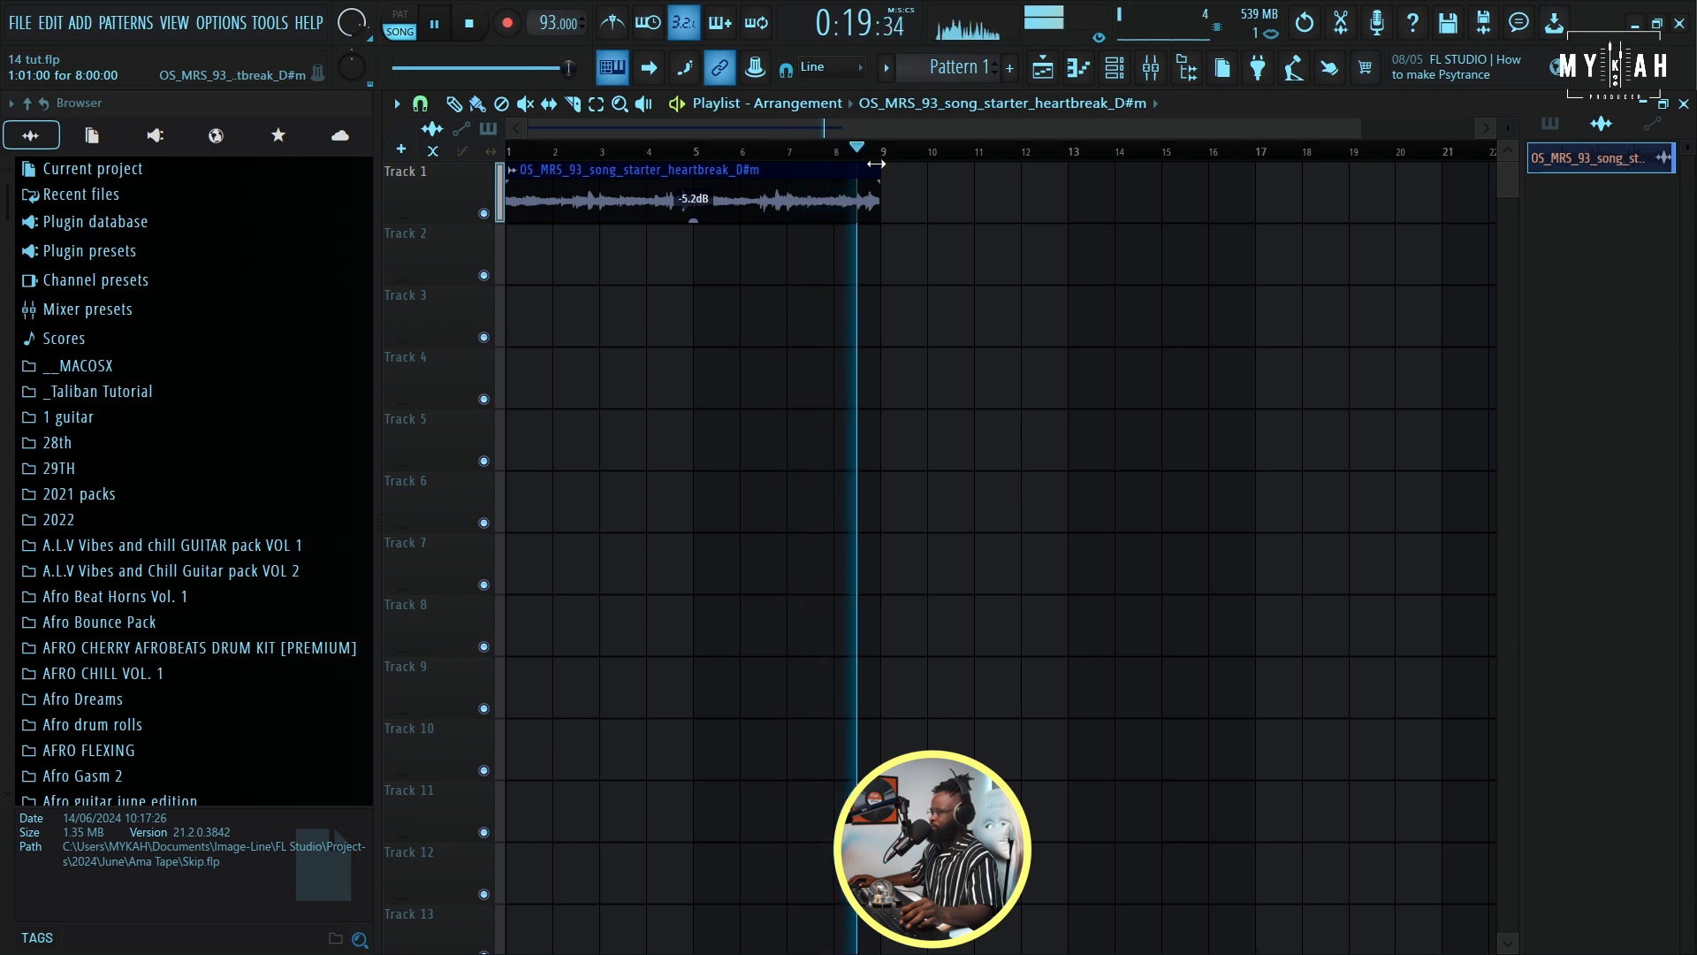
key("space")
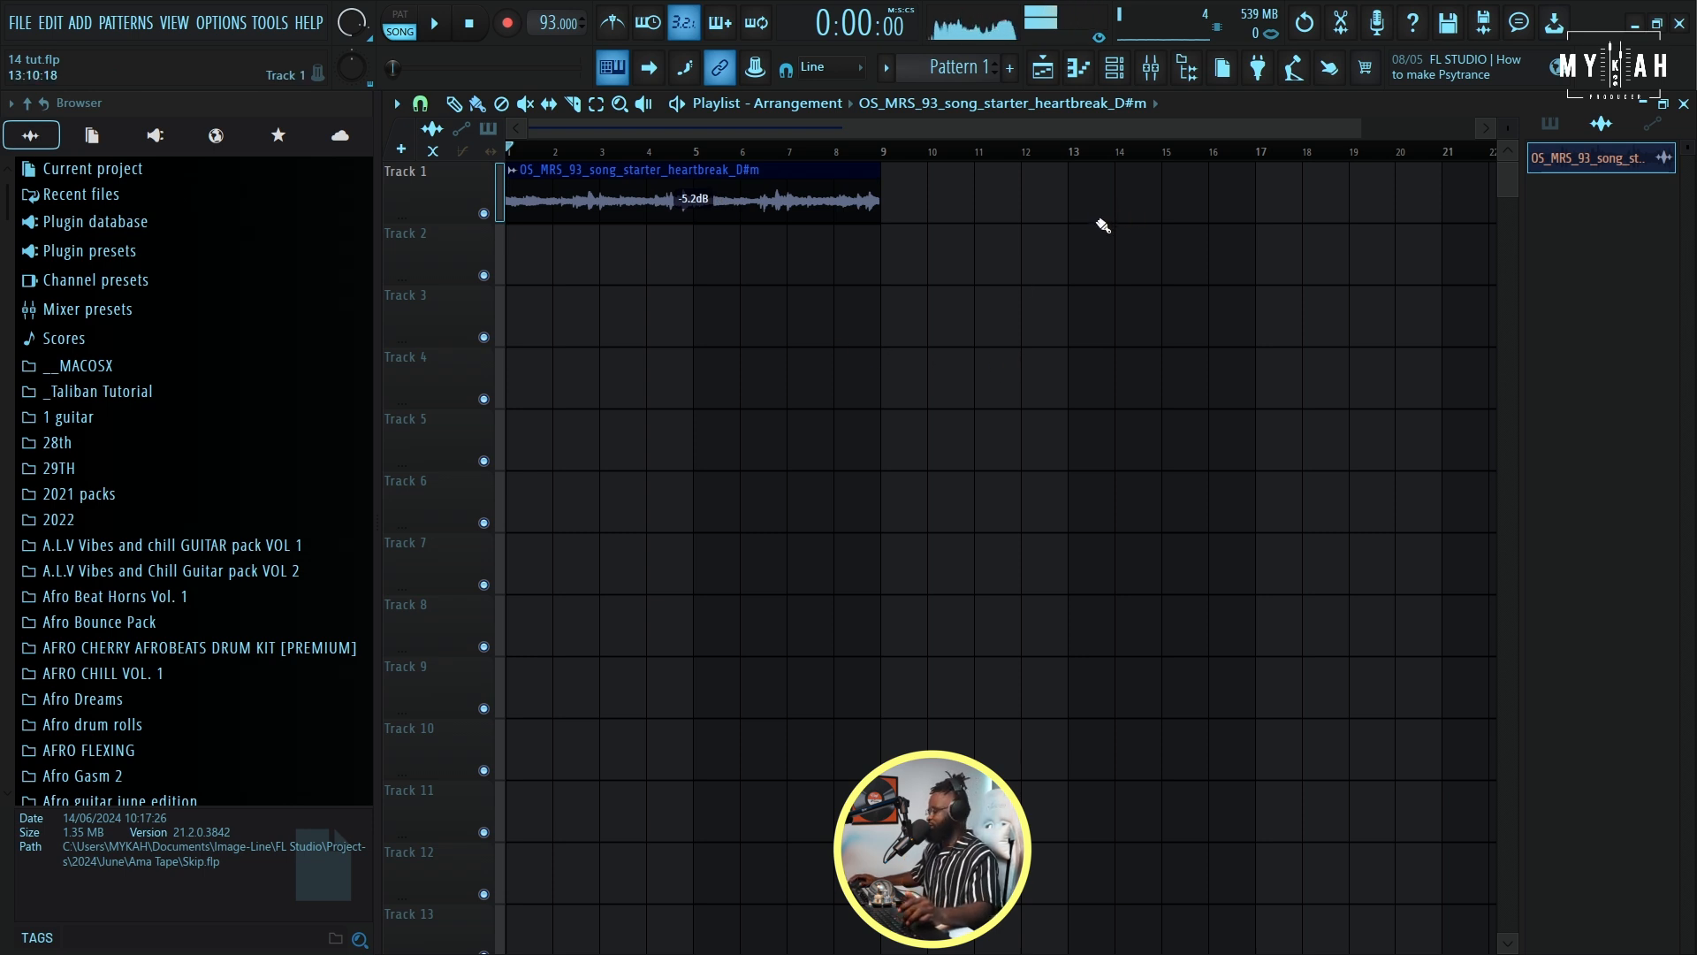
left_click_drag(1360, 134, 1065, 134)
- Play the song briefly and open the FYRE-ONE SHOT folder of the drum pack in the sample browser
key("space")
scroll(283, 495, "down", 4)
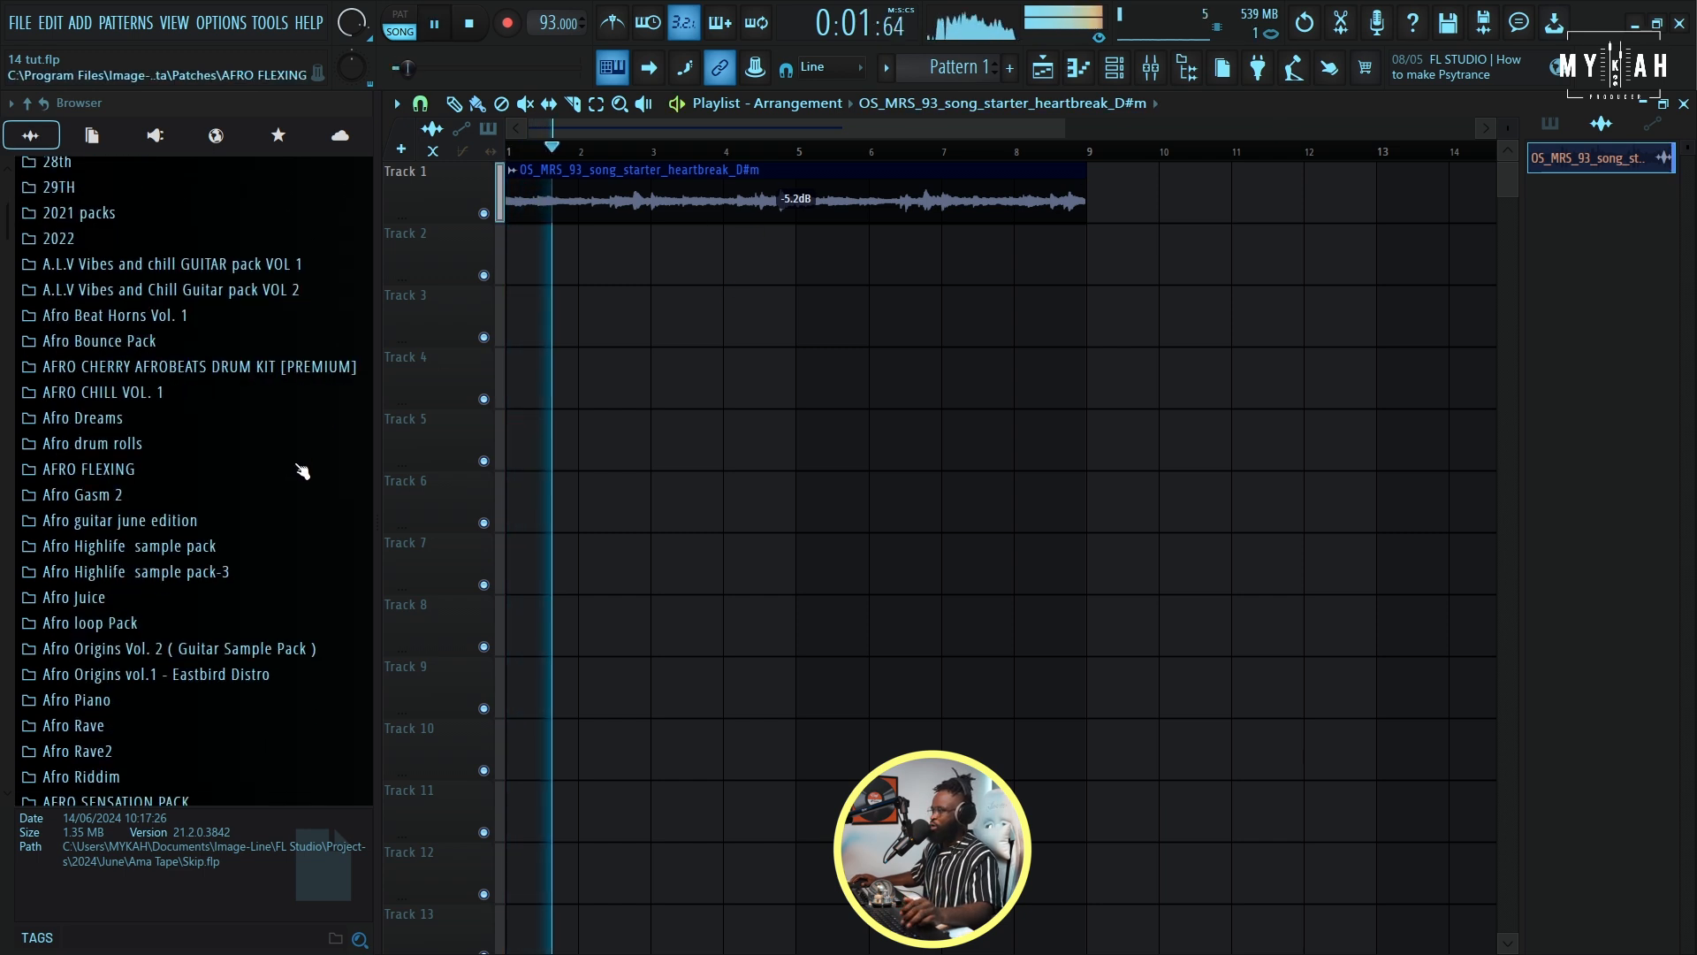
scroll(302, 471, "down", 4)
key("space")
scroll(234, 466, "up", 4)
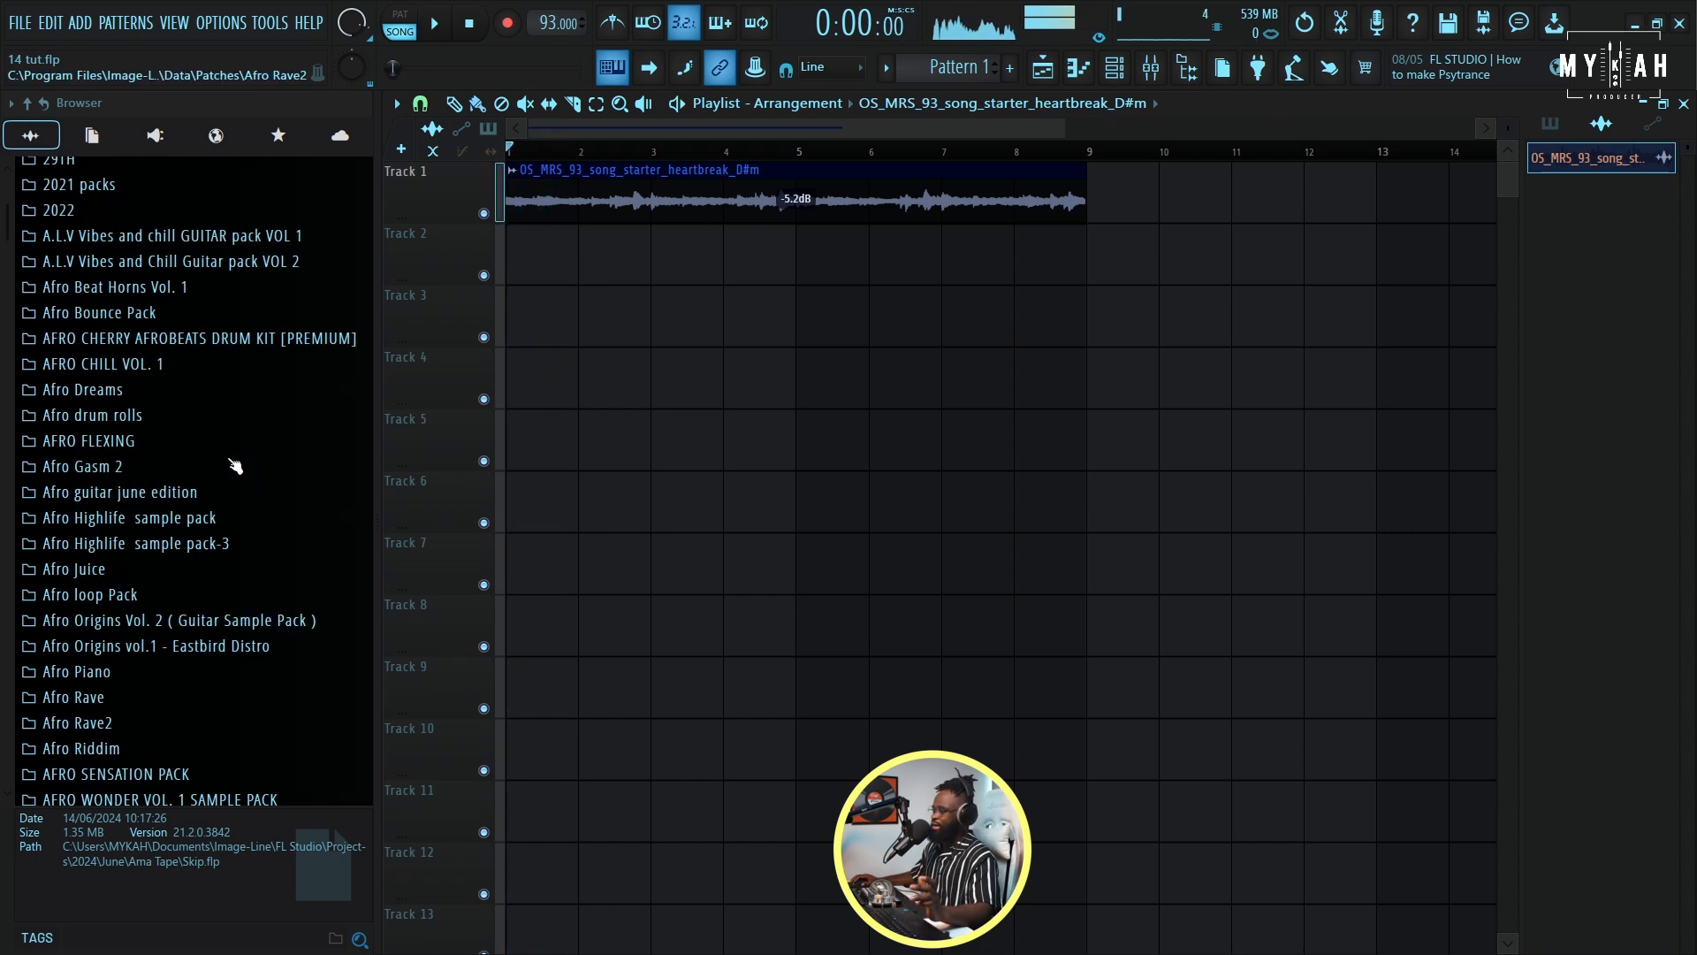
left_click(234, 466)
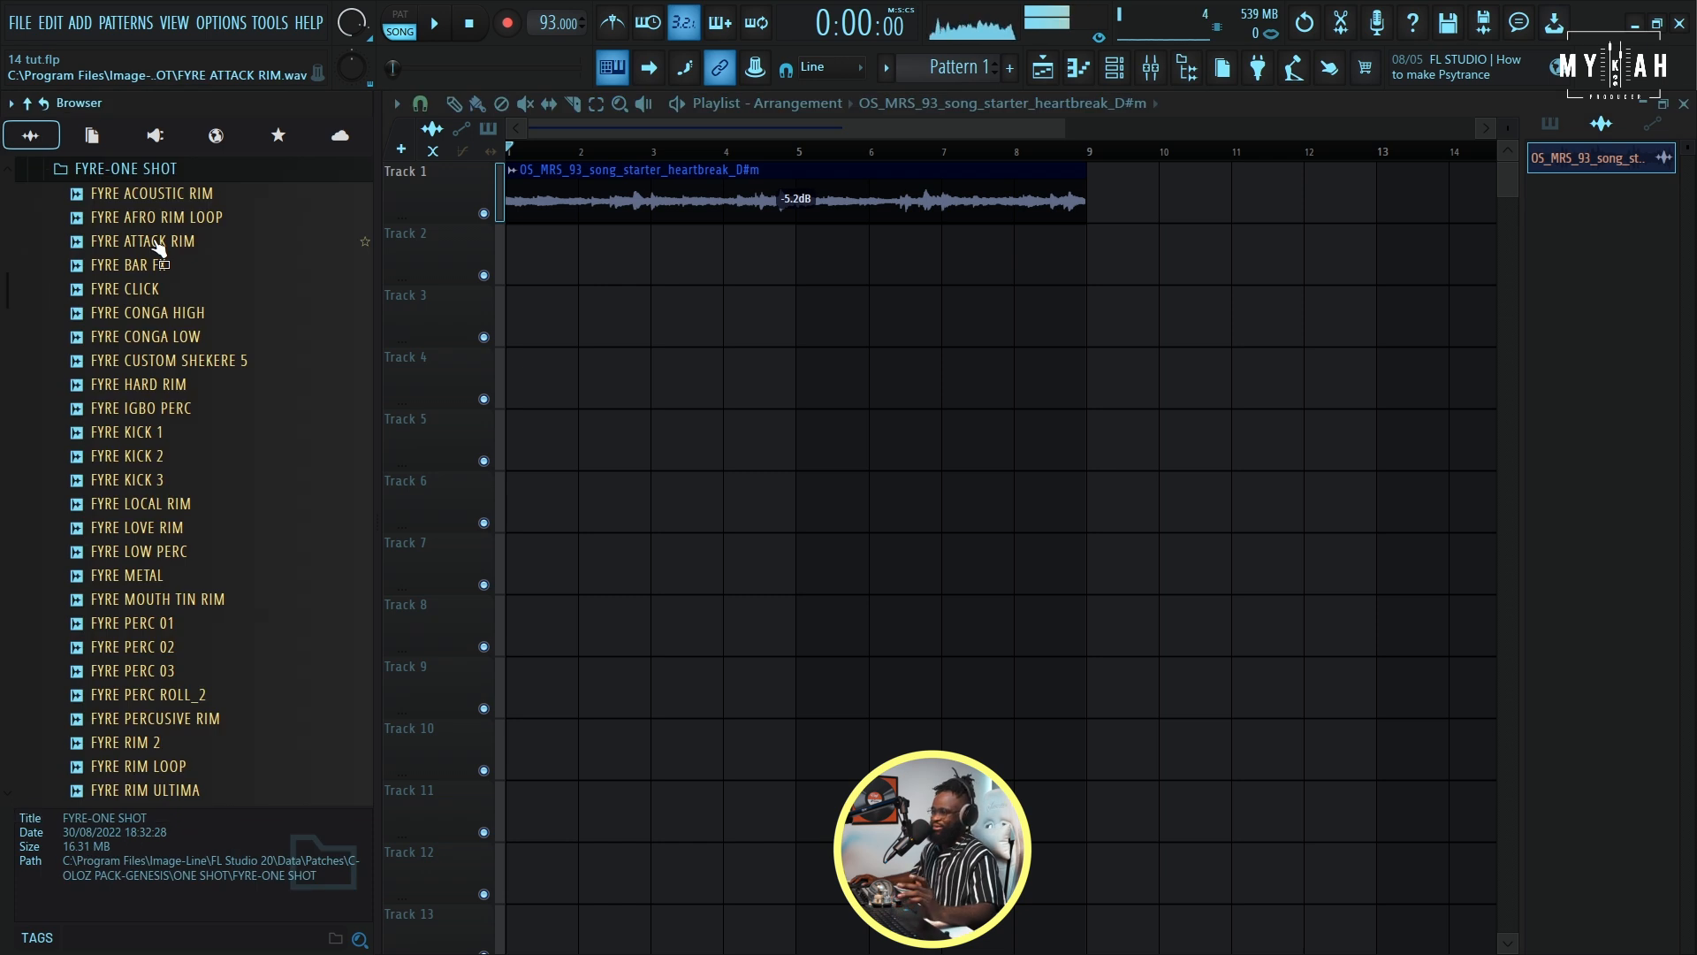
- Audition FYRE ATTACK RIM and FYRE AFRO RIM LOOP, and open FYRE AFRO RIM LOOP in the audio editor
left_click(158, 244)
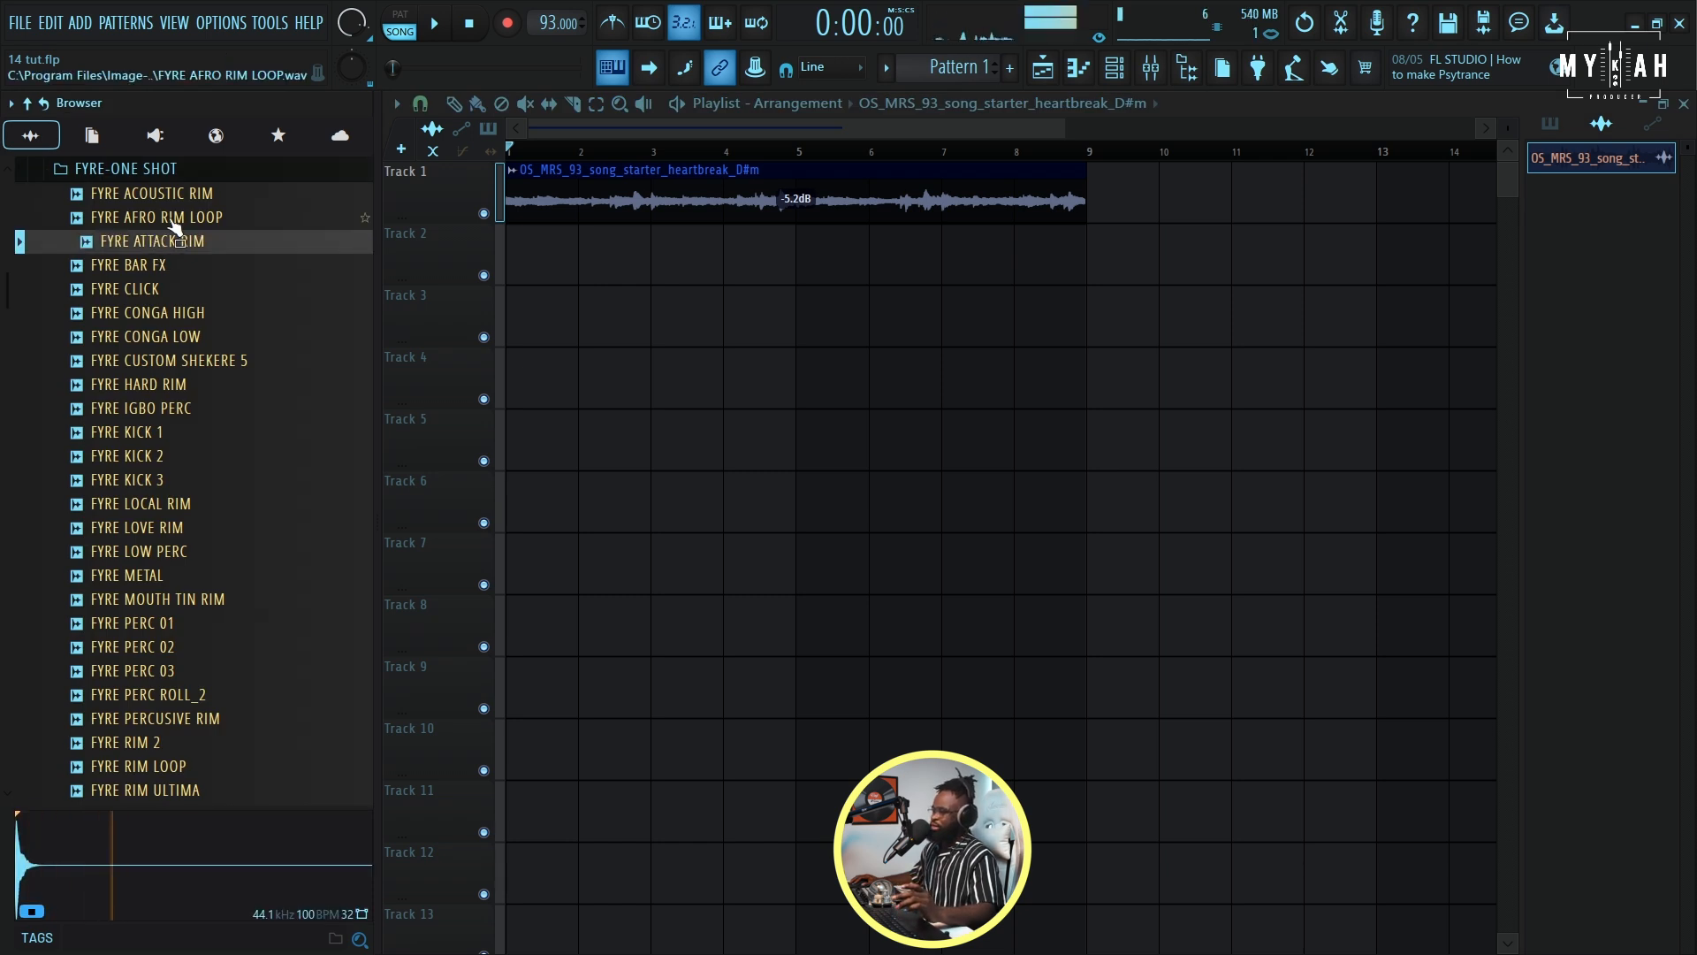
left_click(177, 220)
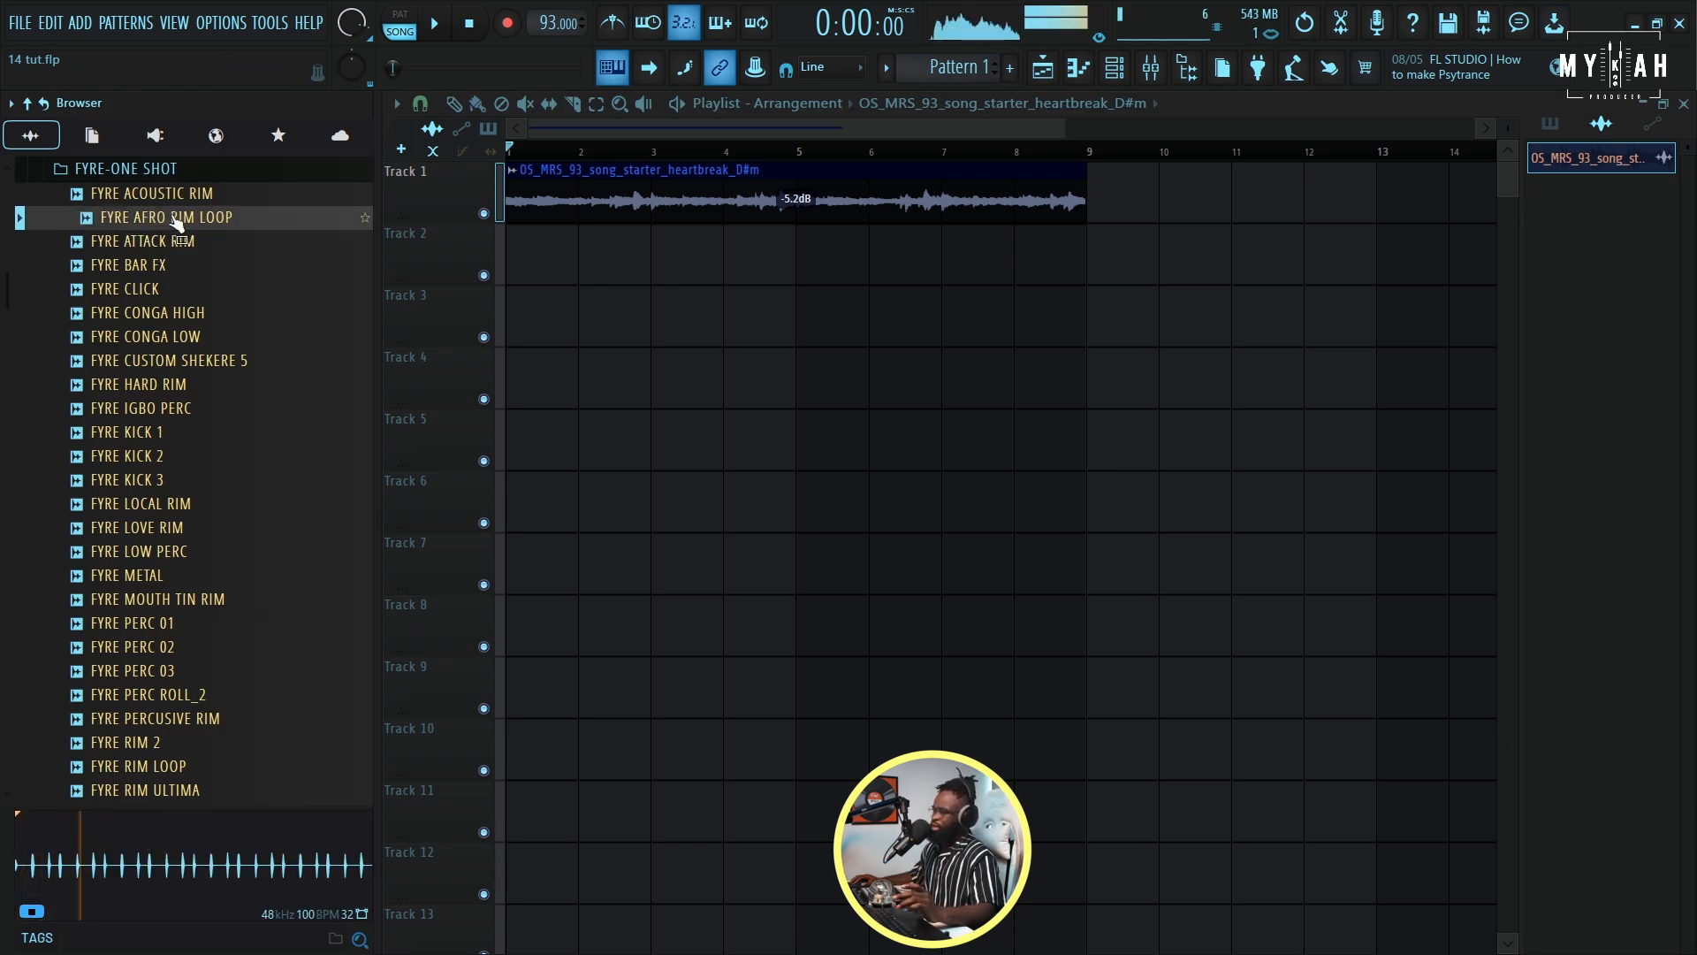
right_click(172, 215)
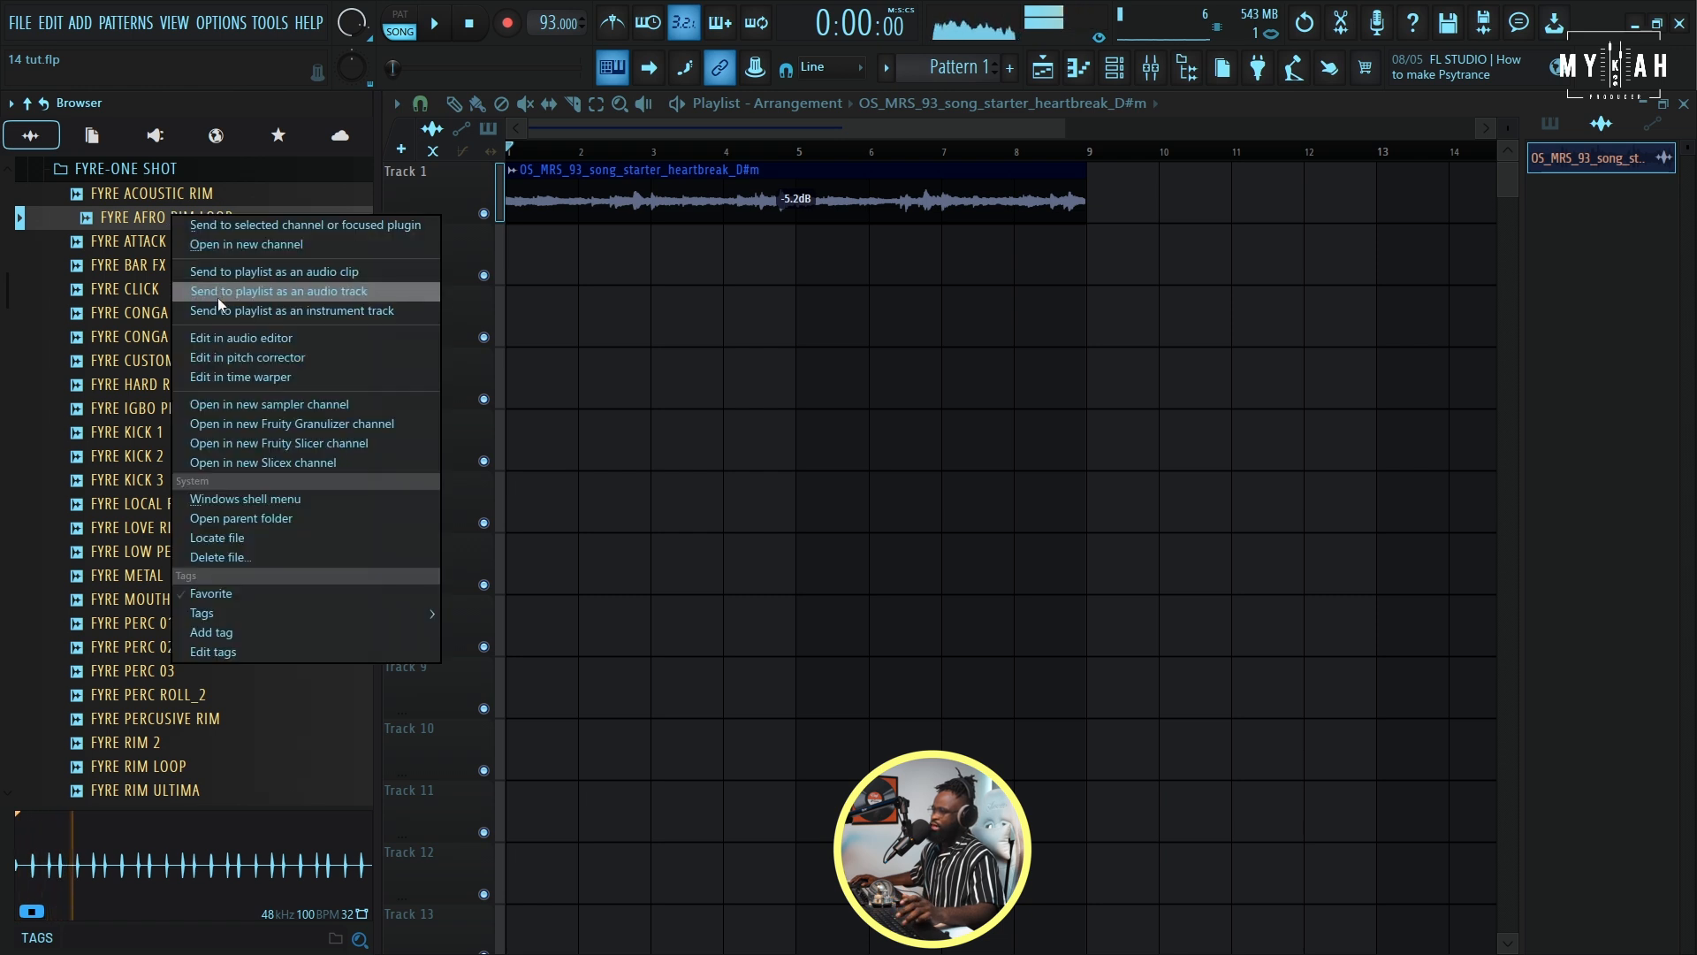
left_click(235, 338)
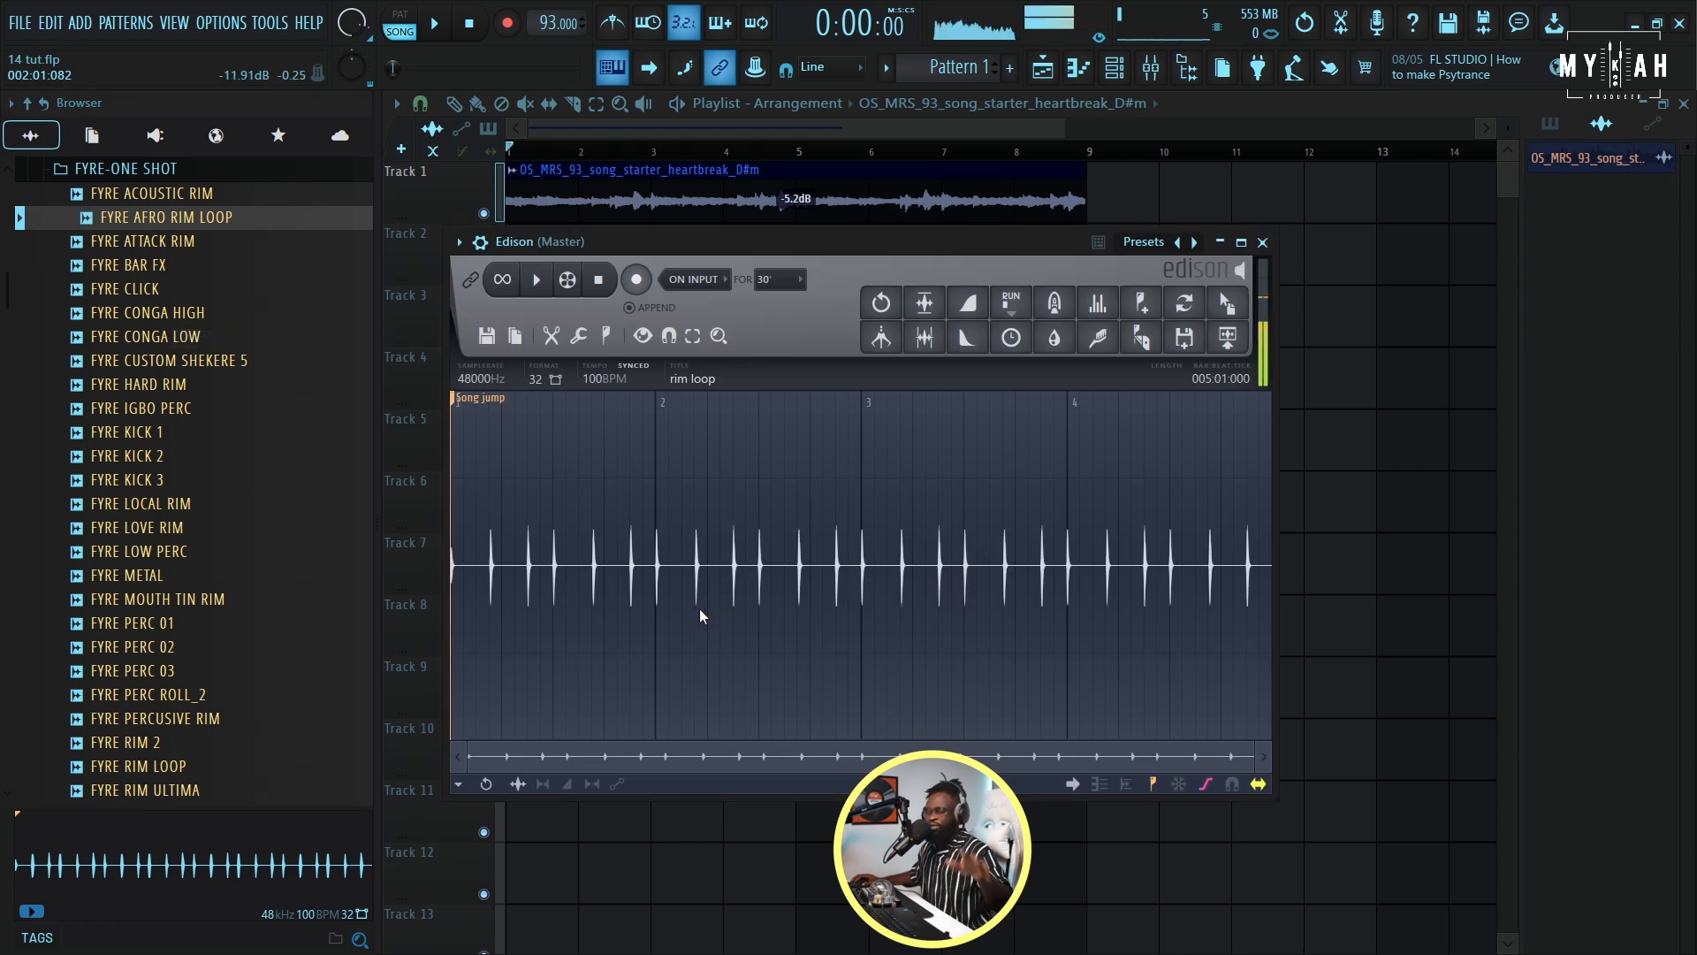
- Select a single rim hit in the loop's waveform and transfer it to the channel rack as a new sampler channel
scroll(539, 593, "up", 4)
scroll(687, 650, "up", 8)
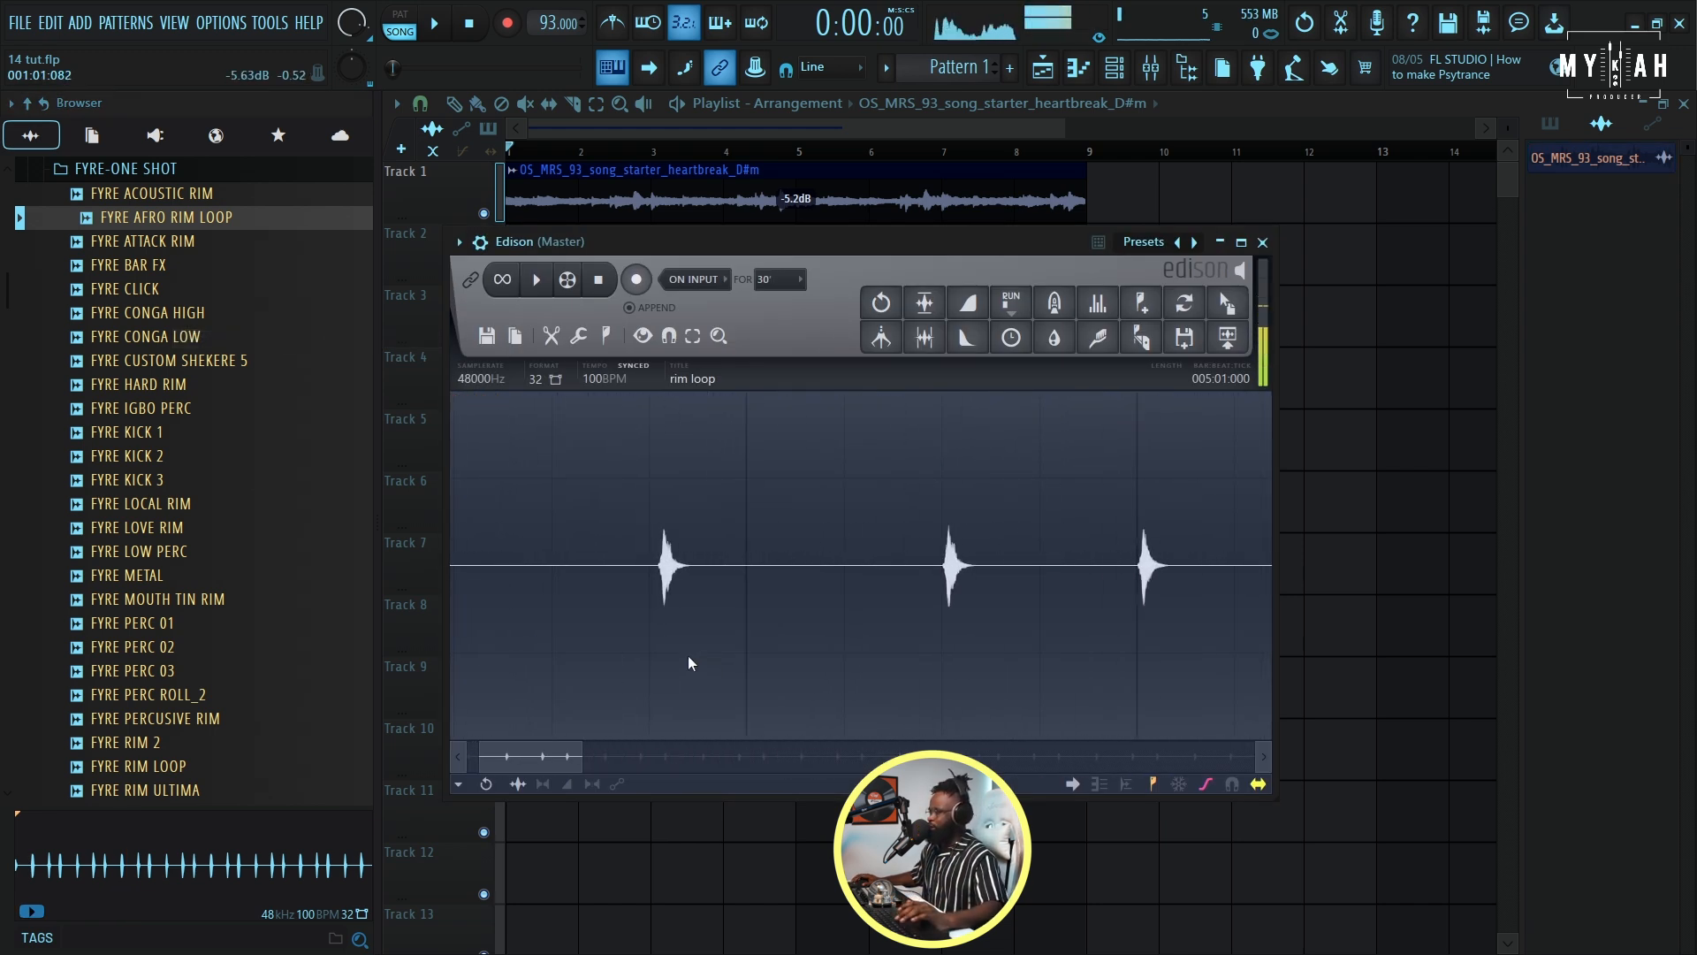
left_click_drag(620, 567, 857, 575)
key("space")
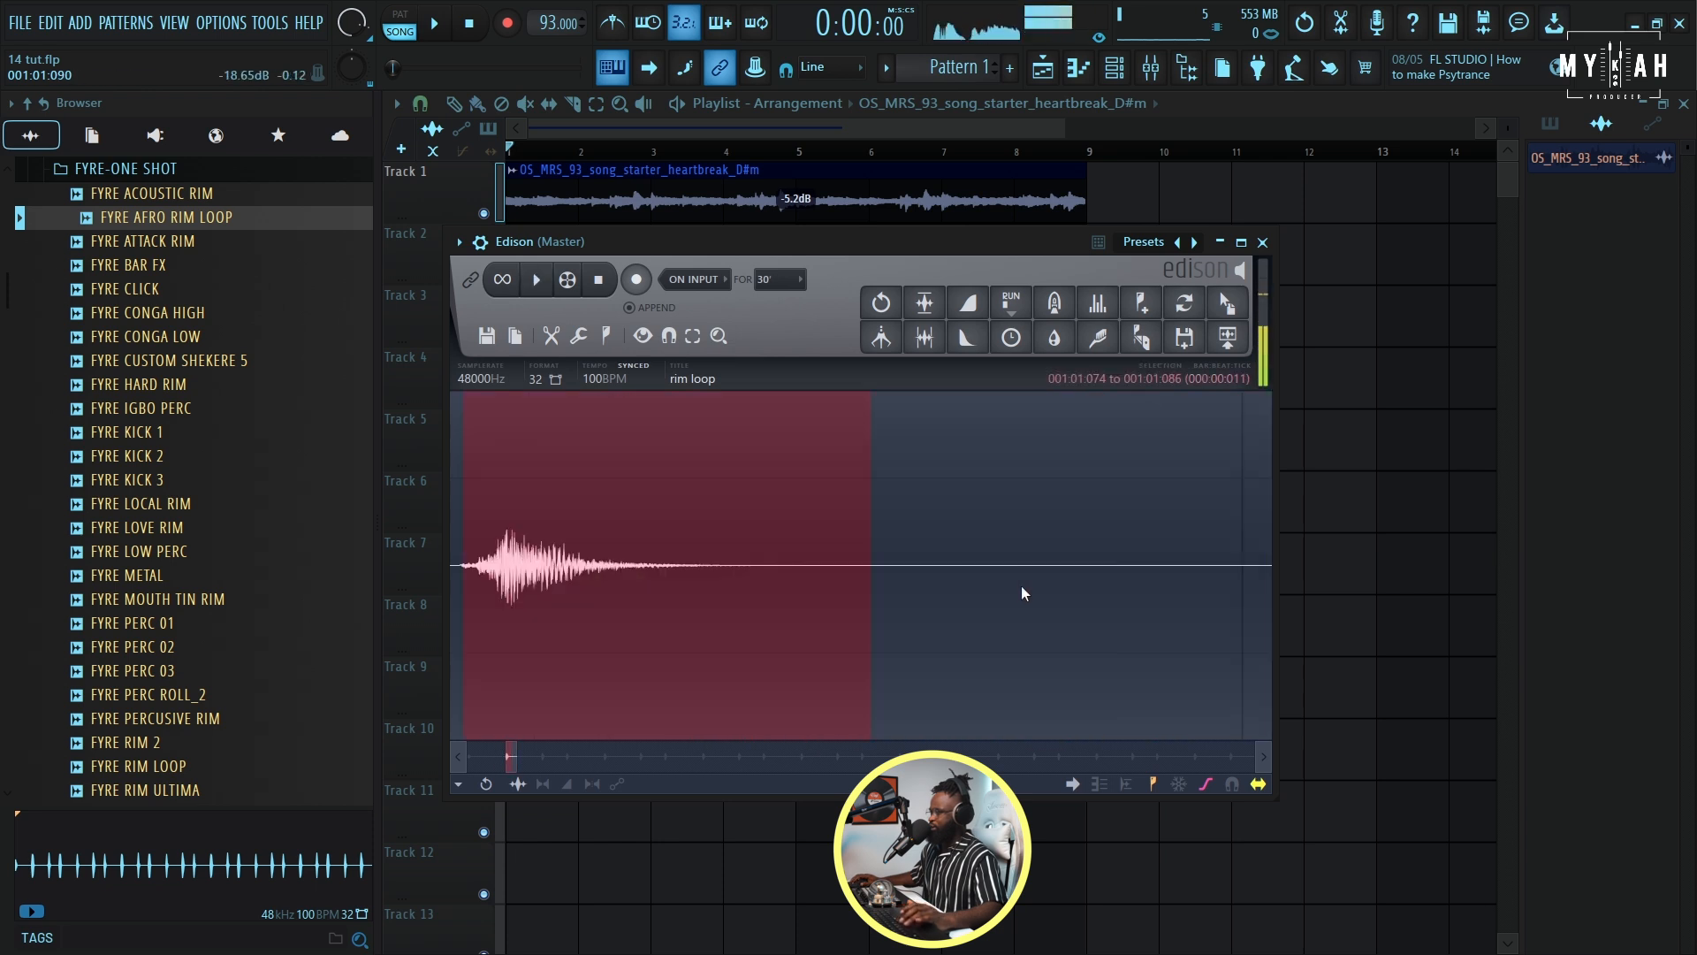
left_click_drag(1228, 303, 594, 274)
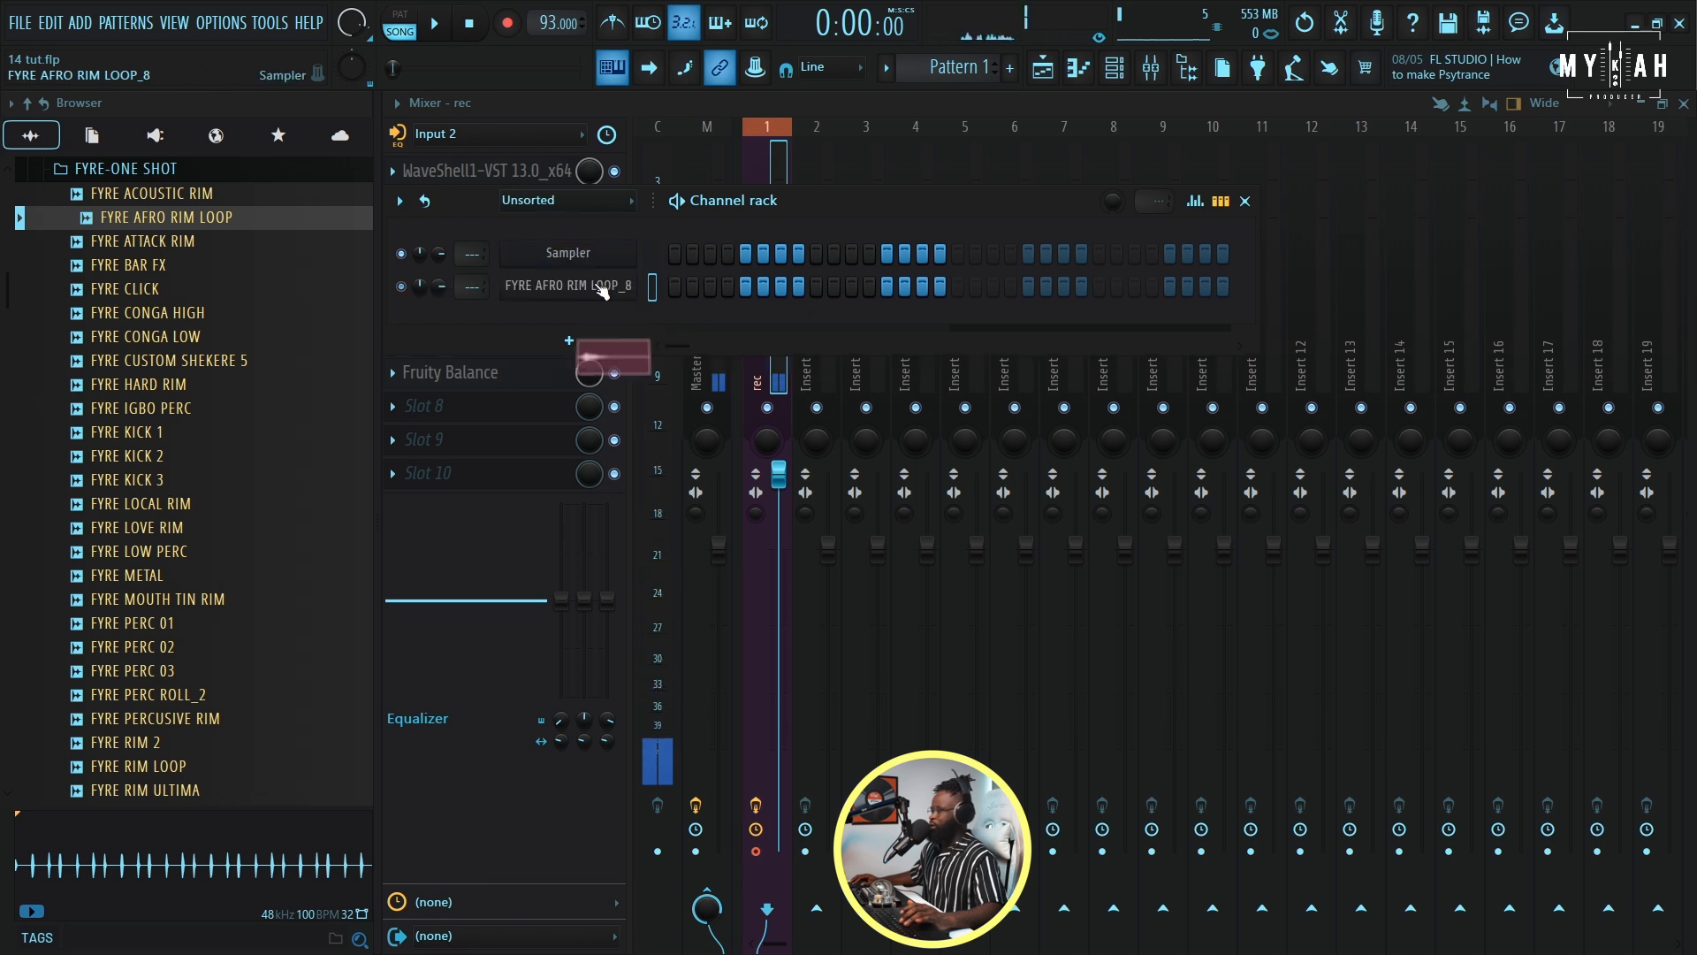
- Normalize the extracted rim sample and set its quick fade out to 22%
left_click(593, 283)
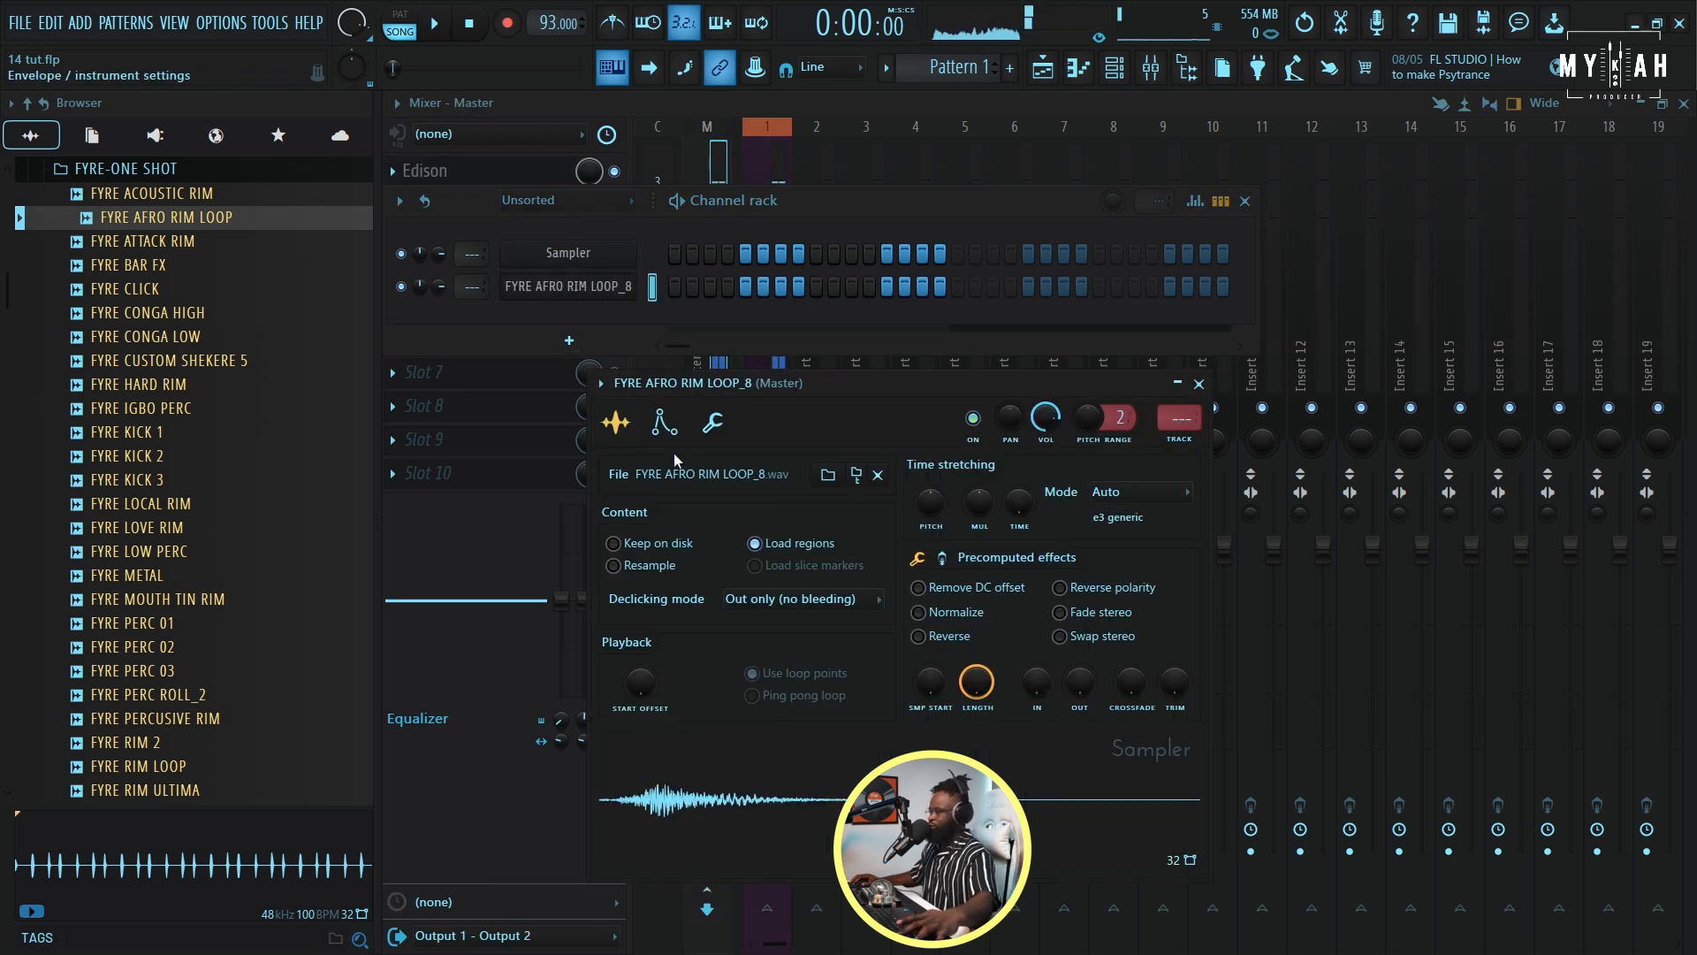
left_click(918, 611)
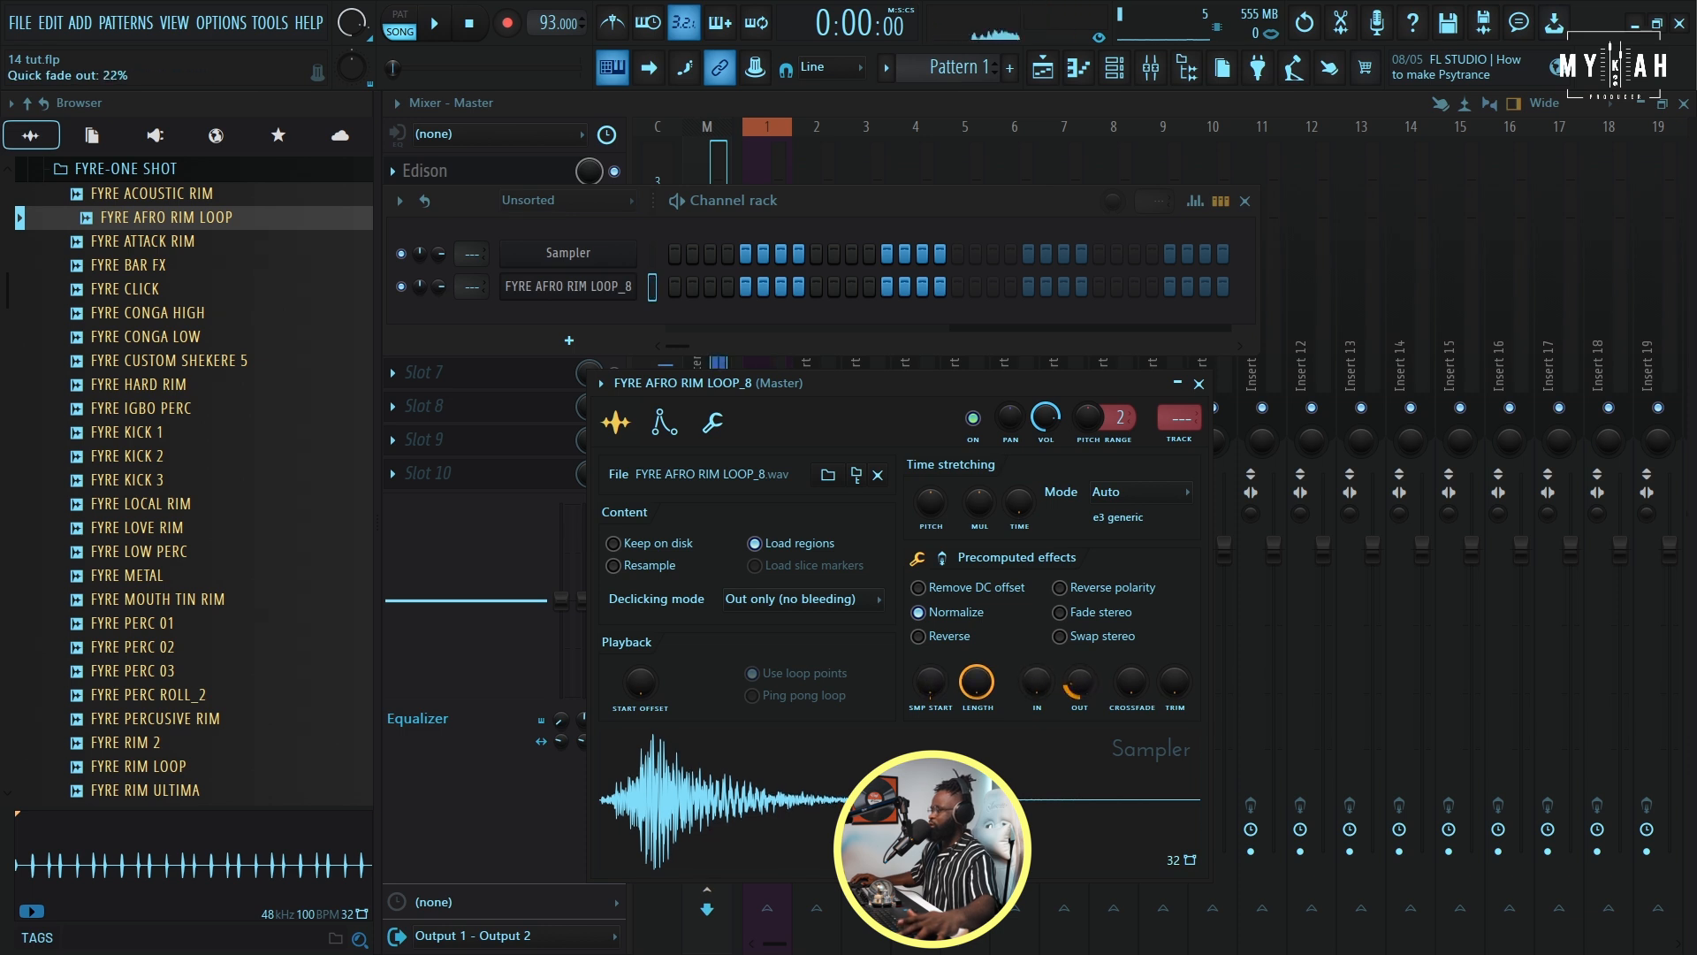
- Create a pattern named Rim and program the rim channel on steps 1, 4, 7, 9, 12, 15 and 17
left_click(886, 67)
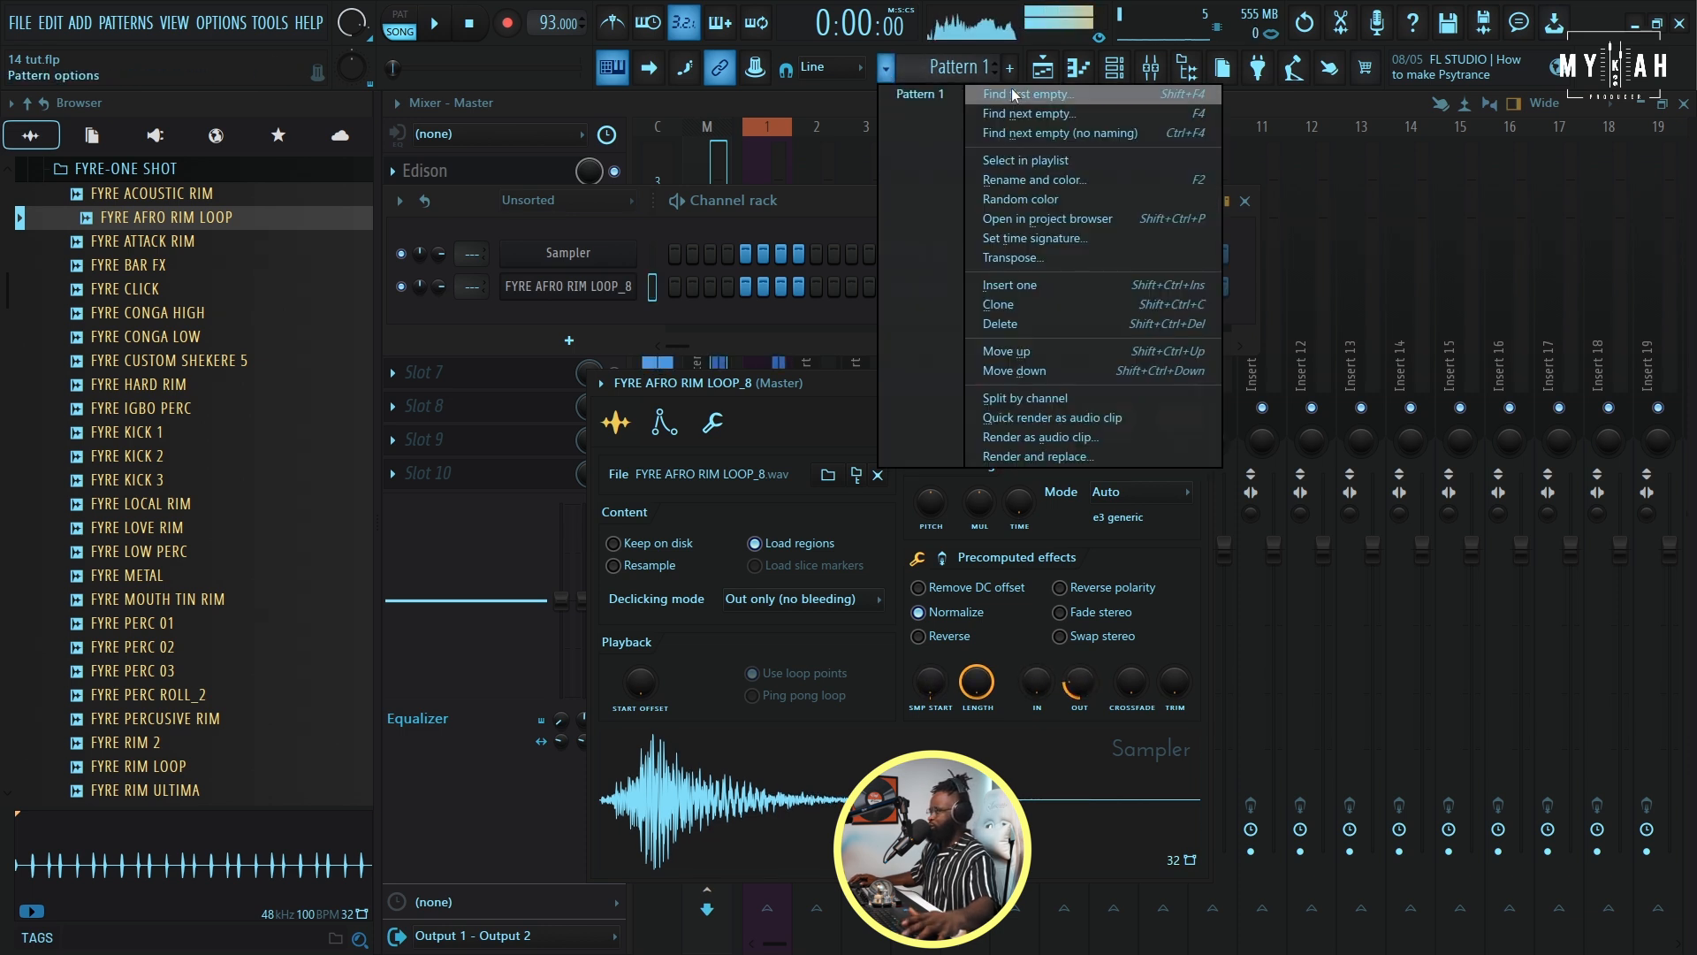
left_click(1007, 94)
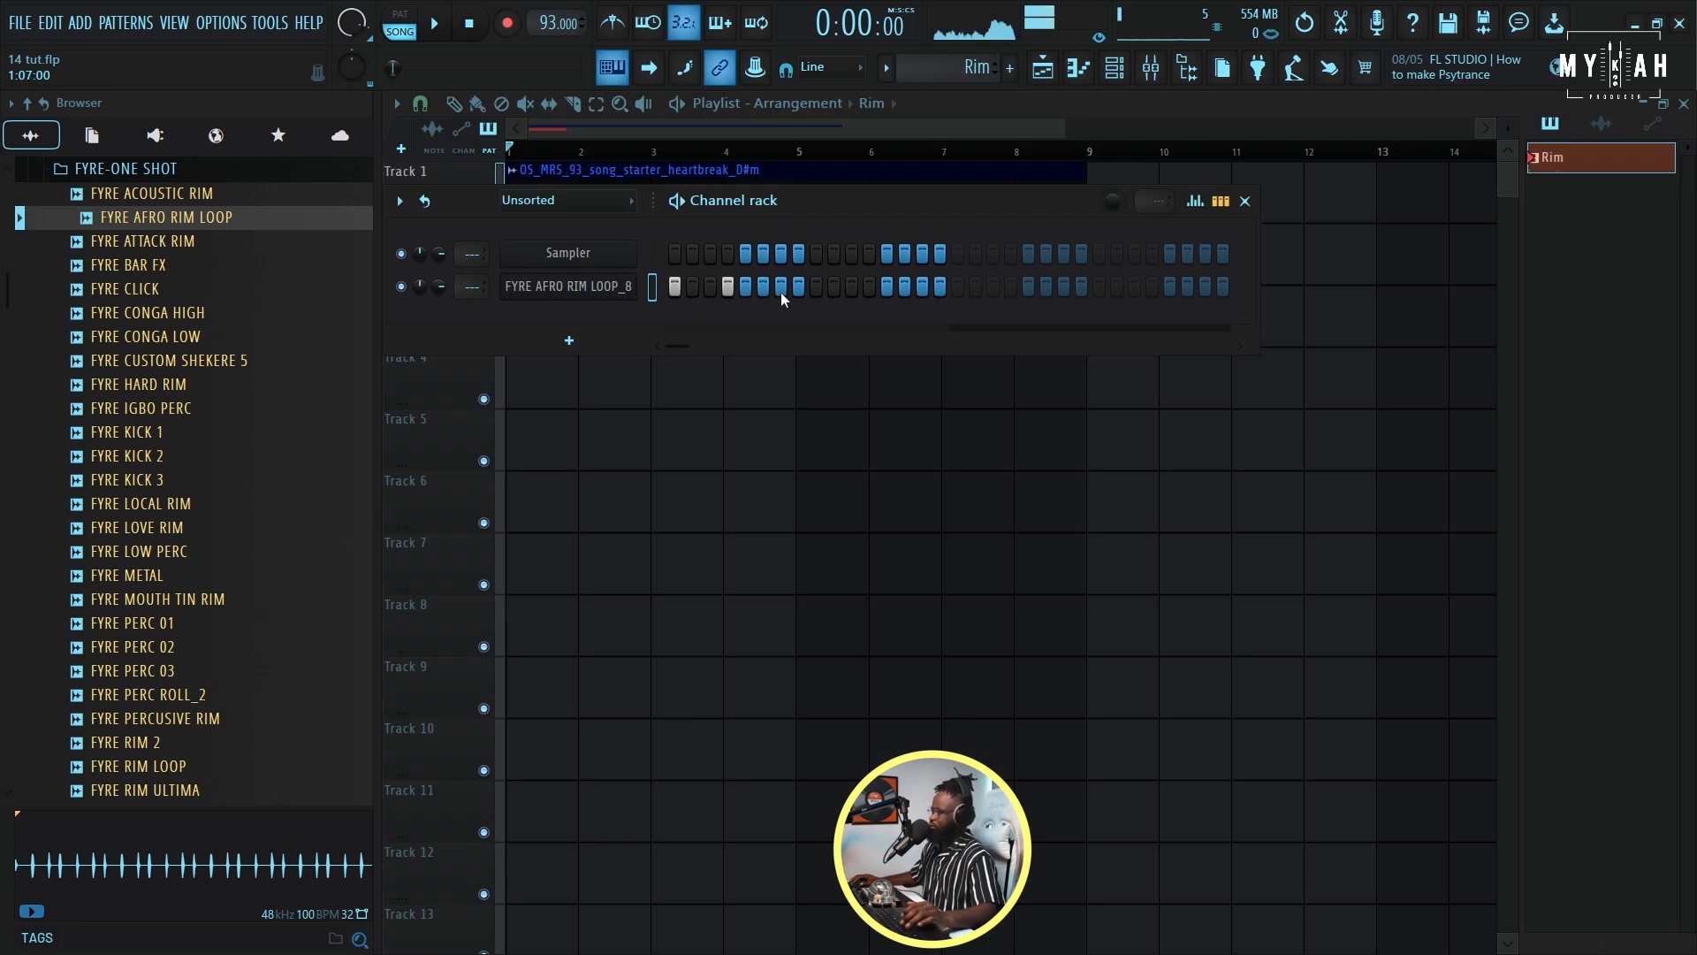
left_click(869, 286)
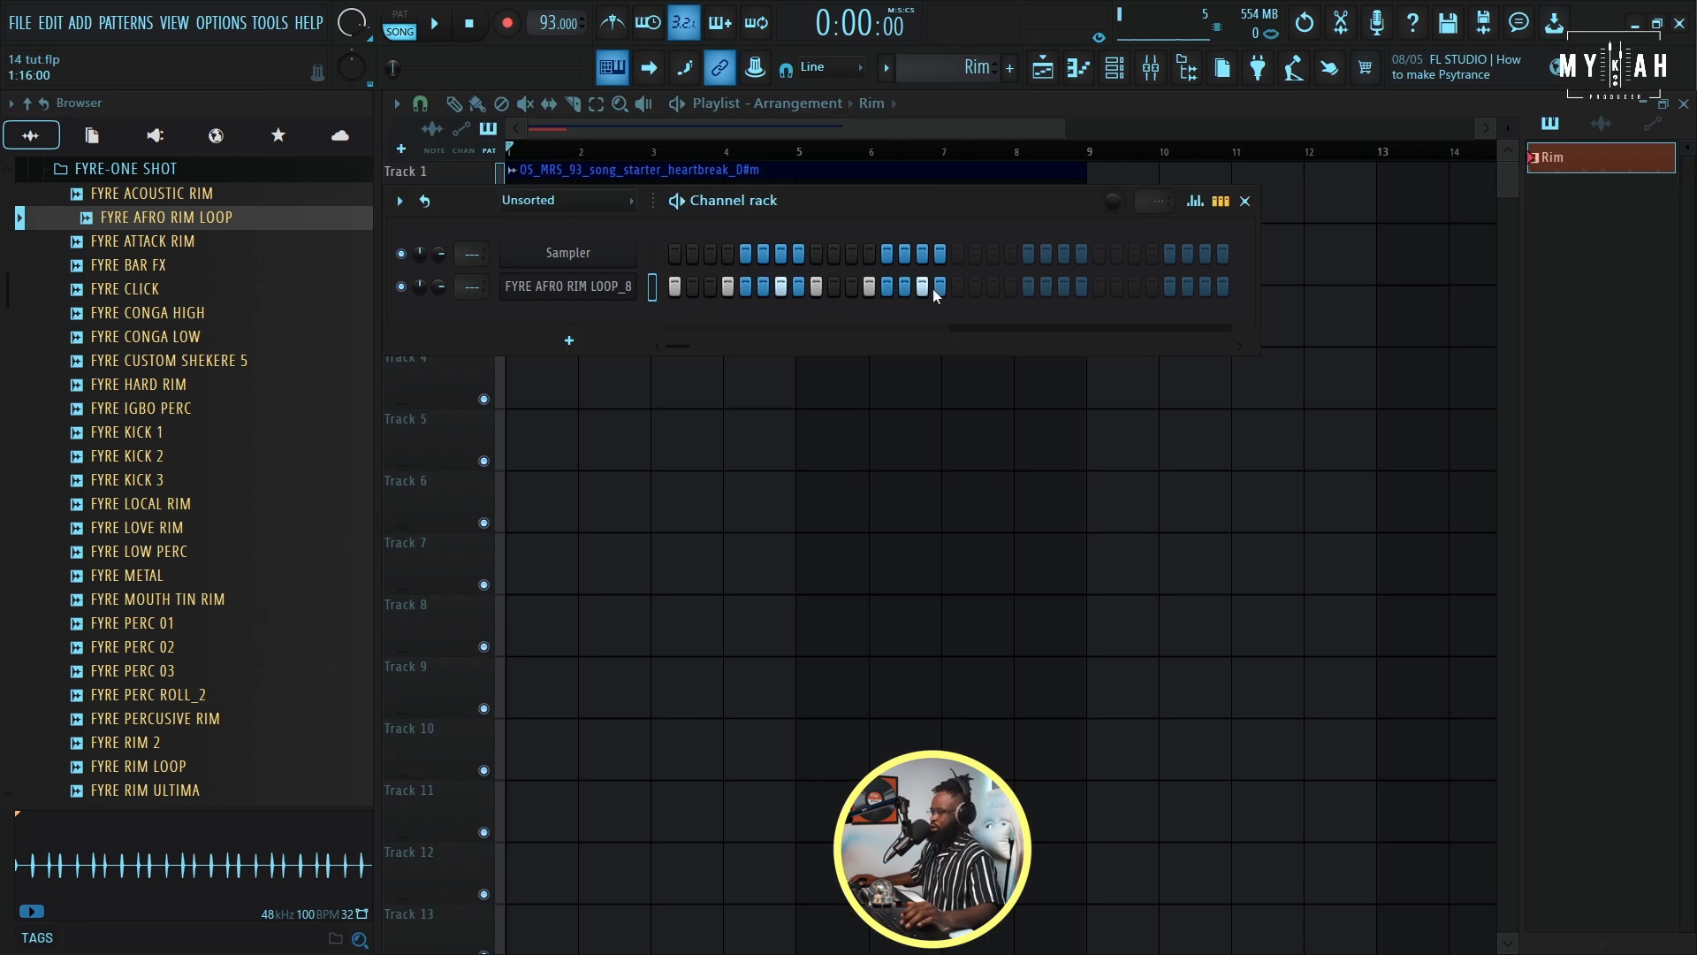
left_click(958, 286)
- Set the main swing to 19% and raise the velocity of all rim notes to maximum
key("space")
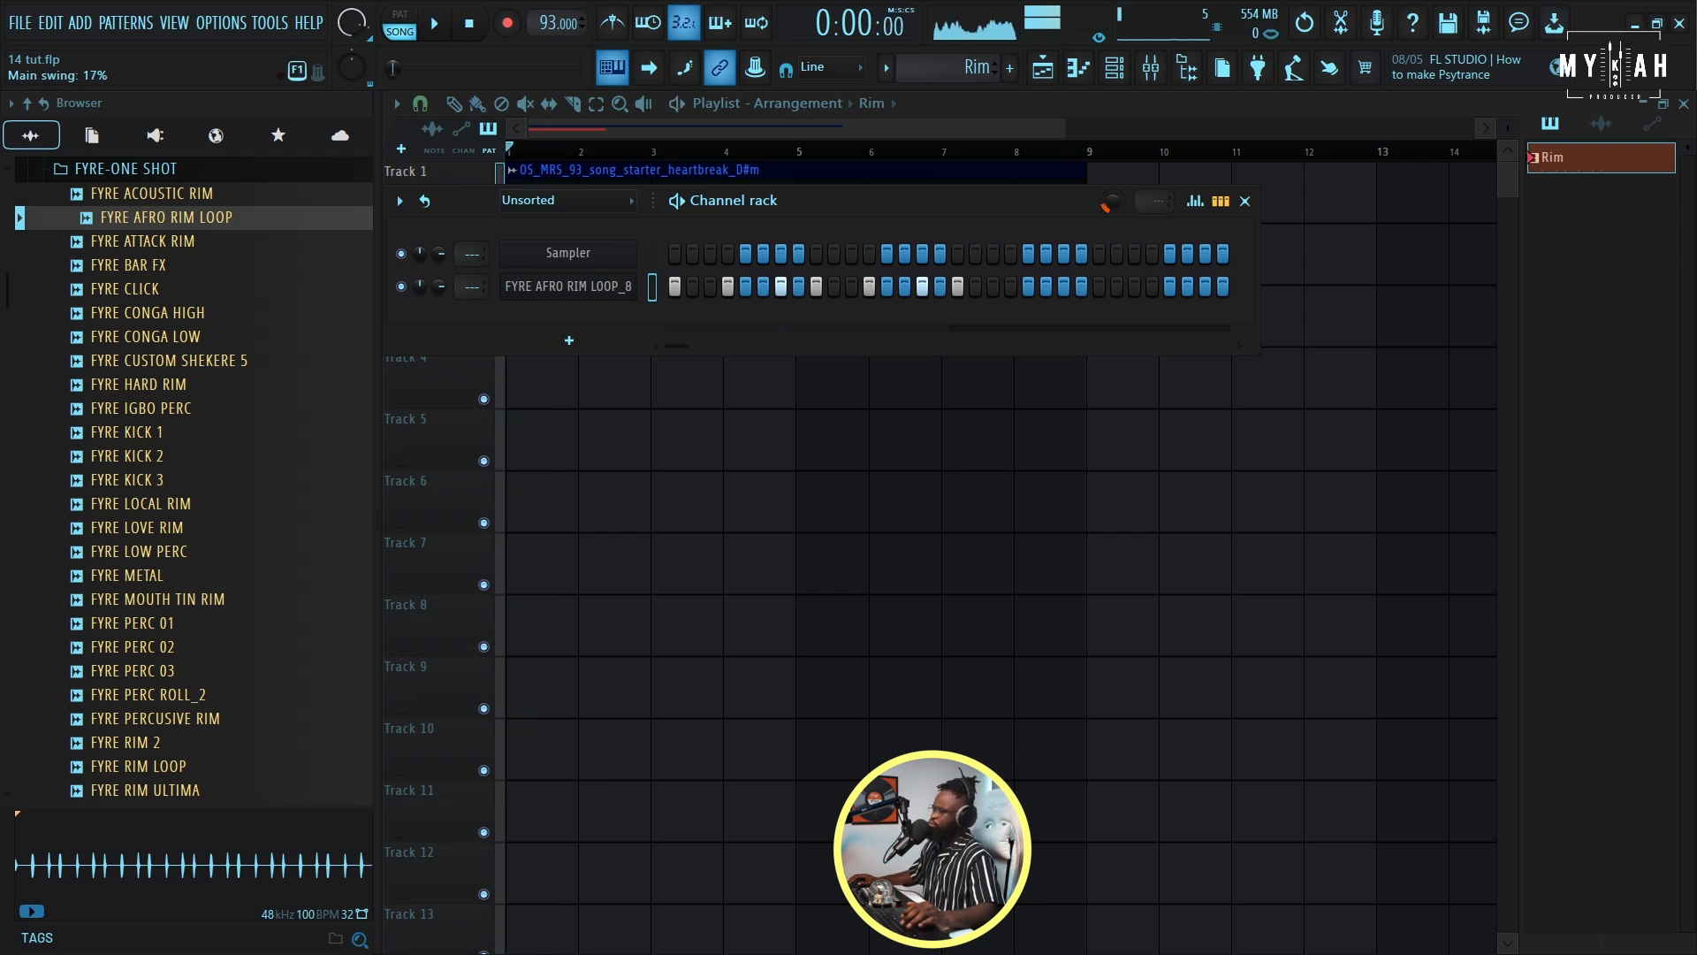
key("space")
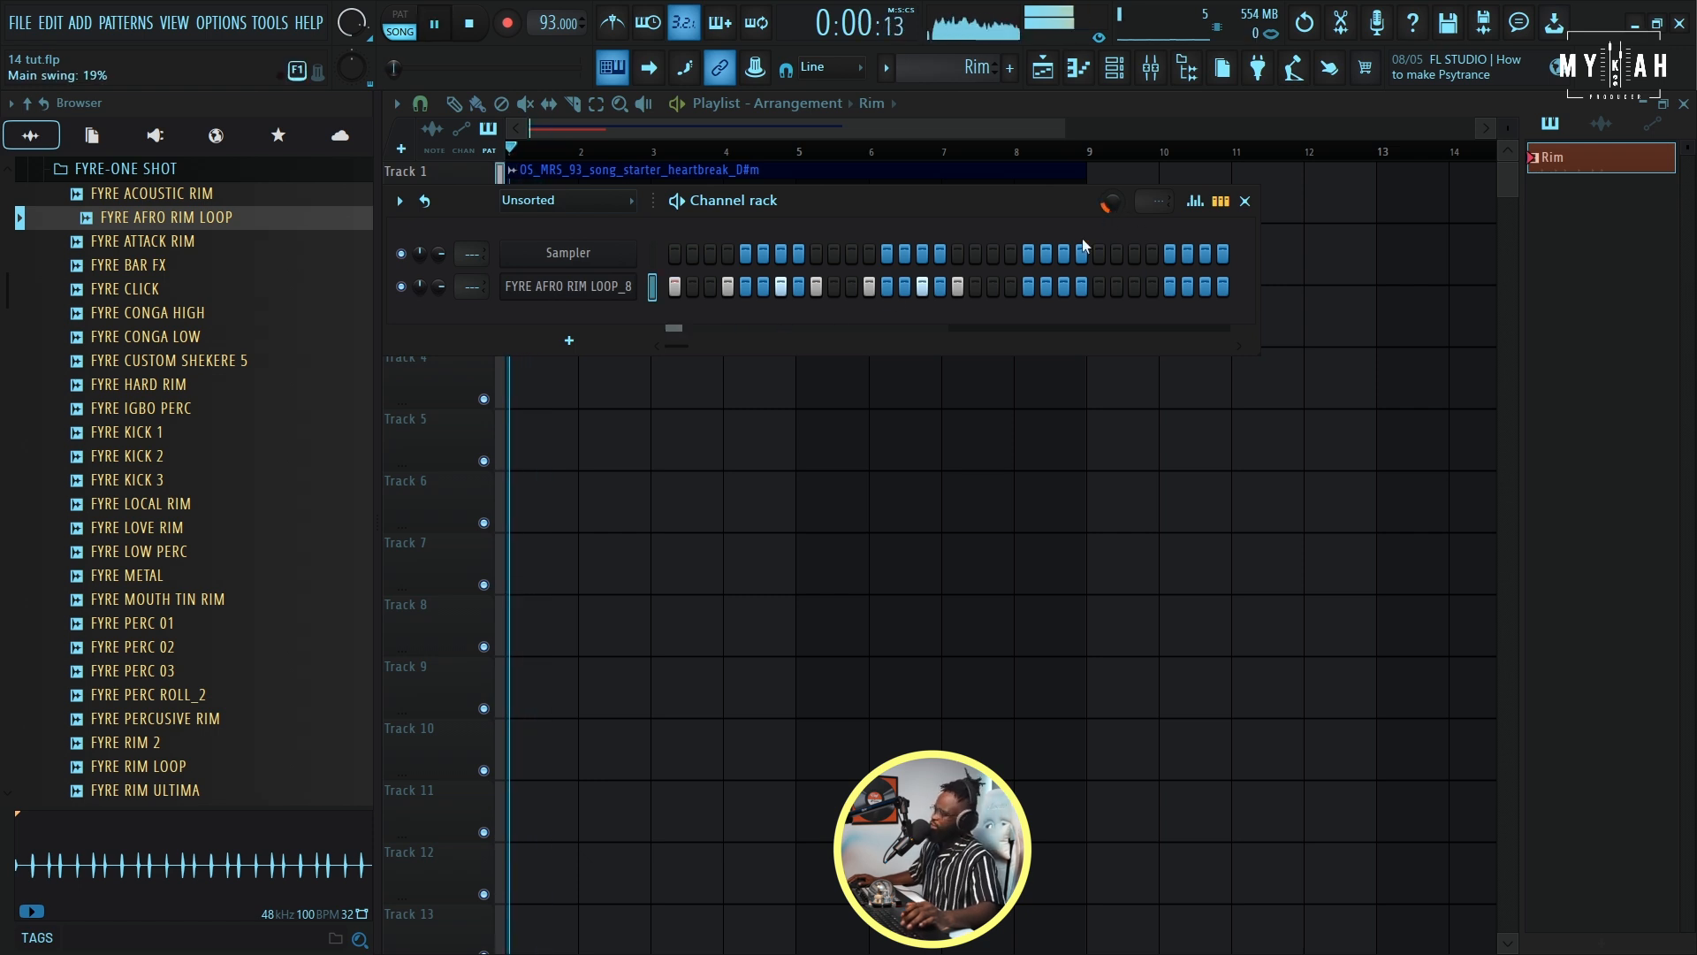
right_click(614, 286)
left_click(726, 283)
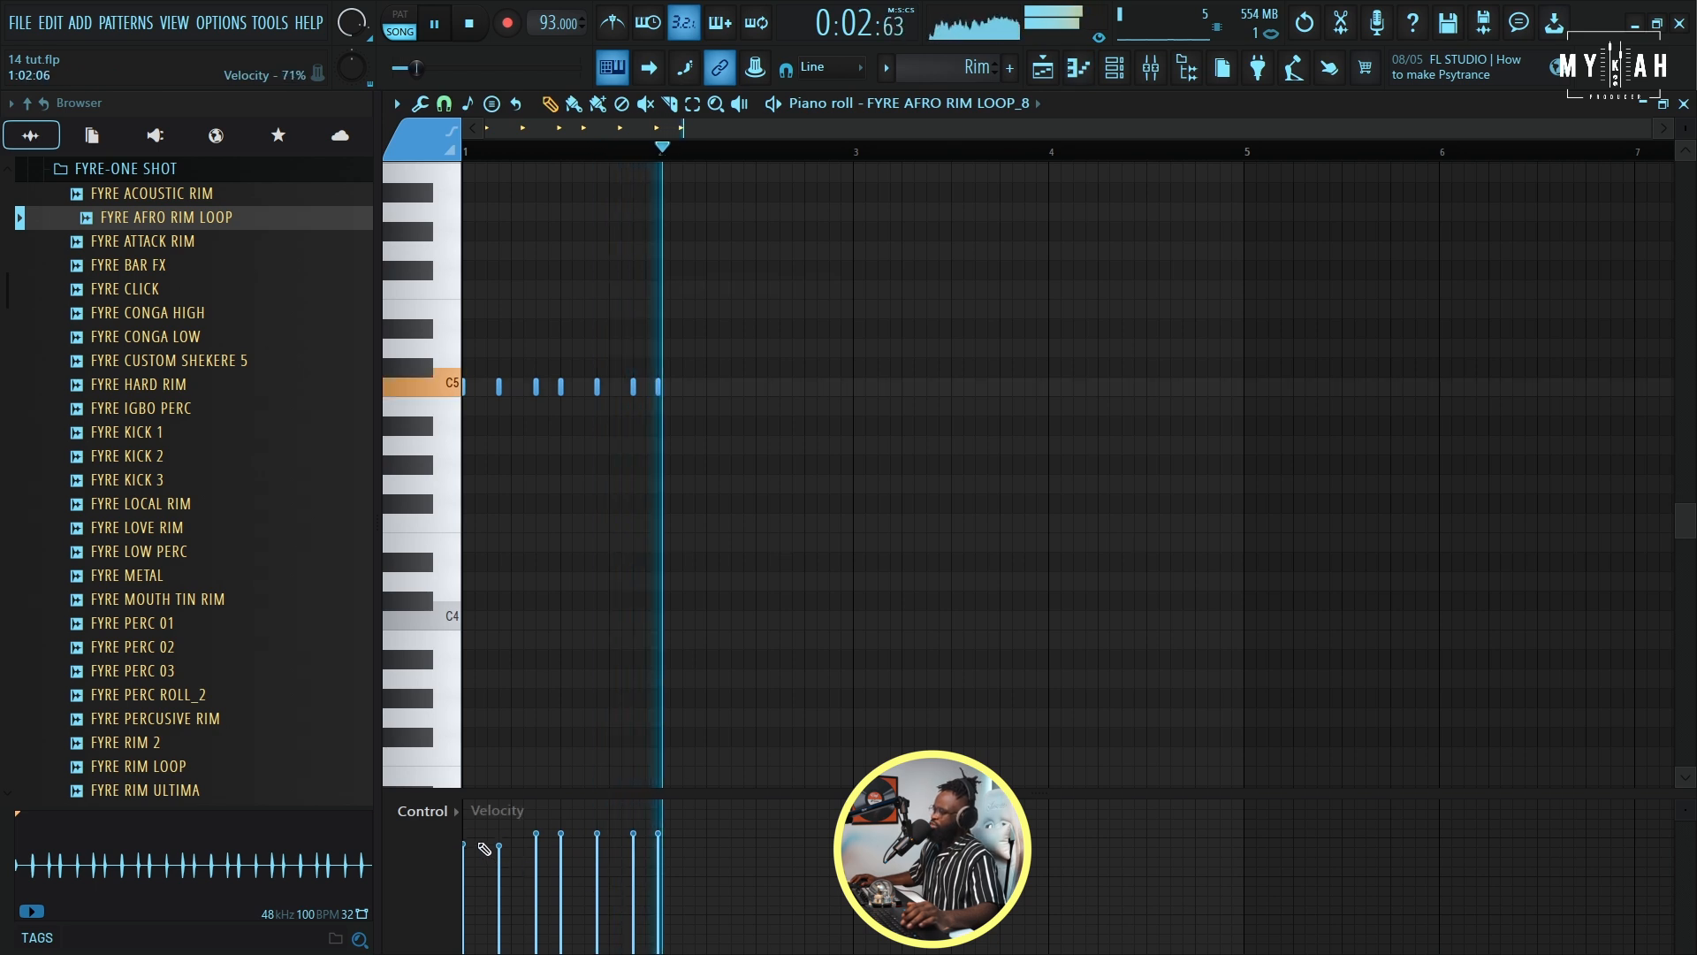
key("space")
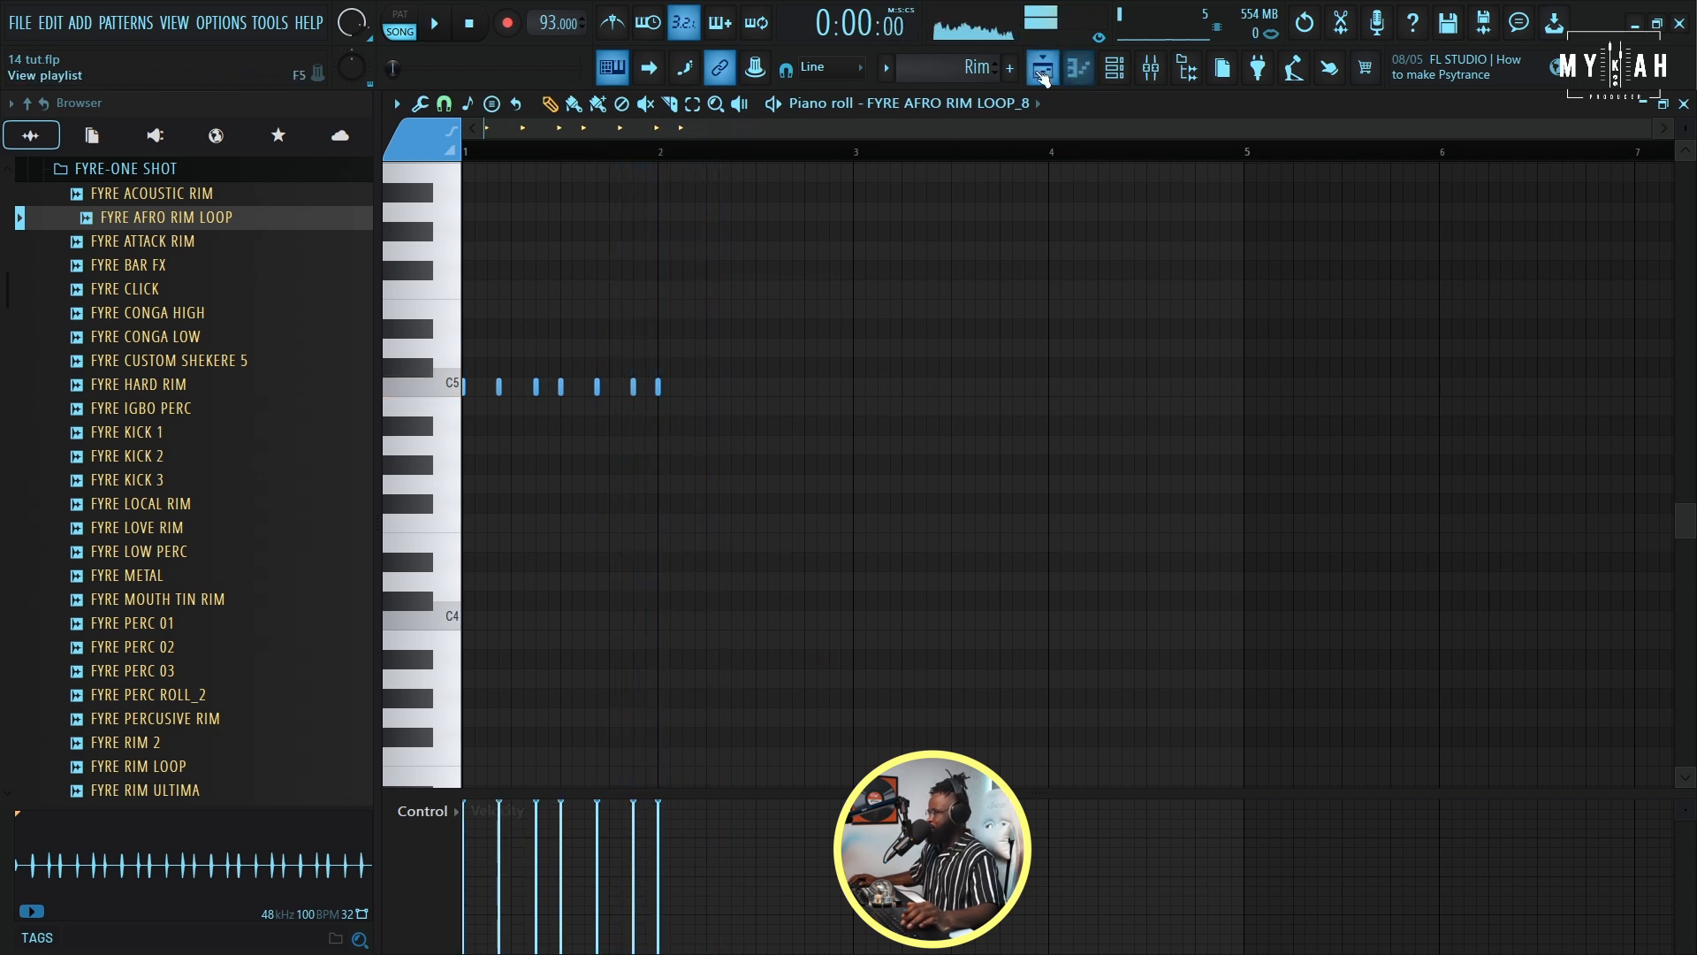
- Fill Track 2 of the playlist with the Rim pattern from bar 1 through bar 8
left_click(1078, 68)
key("space")
- Create a pattern named Kick with the ___Kick sample in the first channel, with hits on steps 1, 5, 9 and 13
left_click(1105, 68)
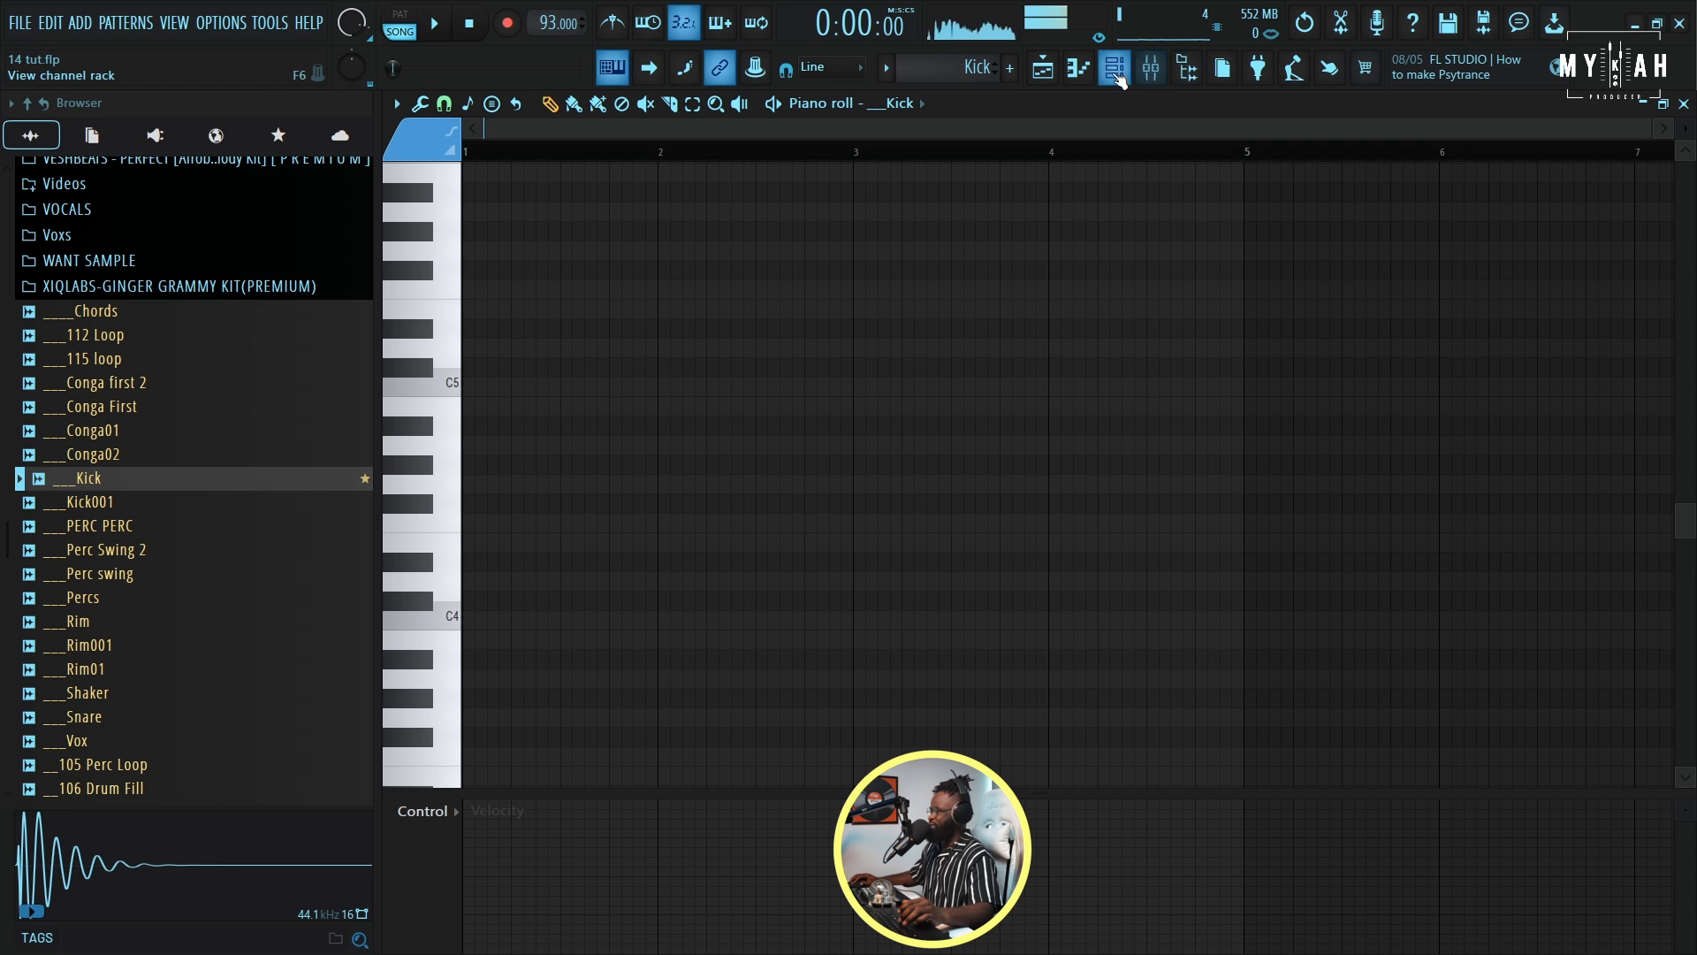
left_click(1151, 68)
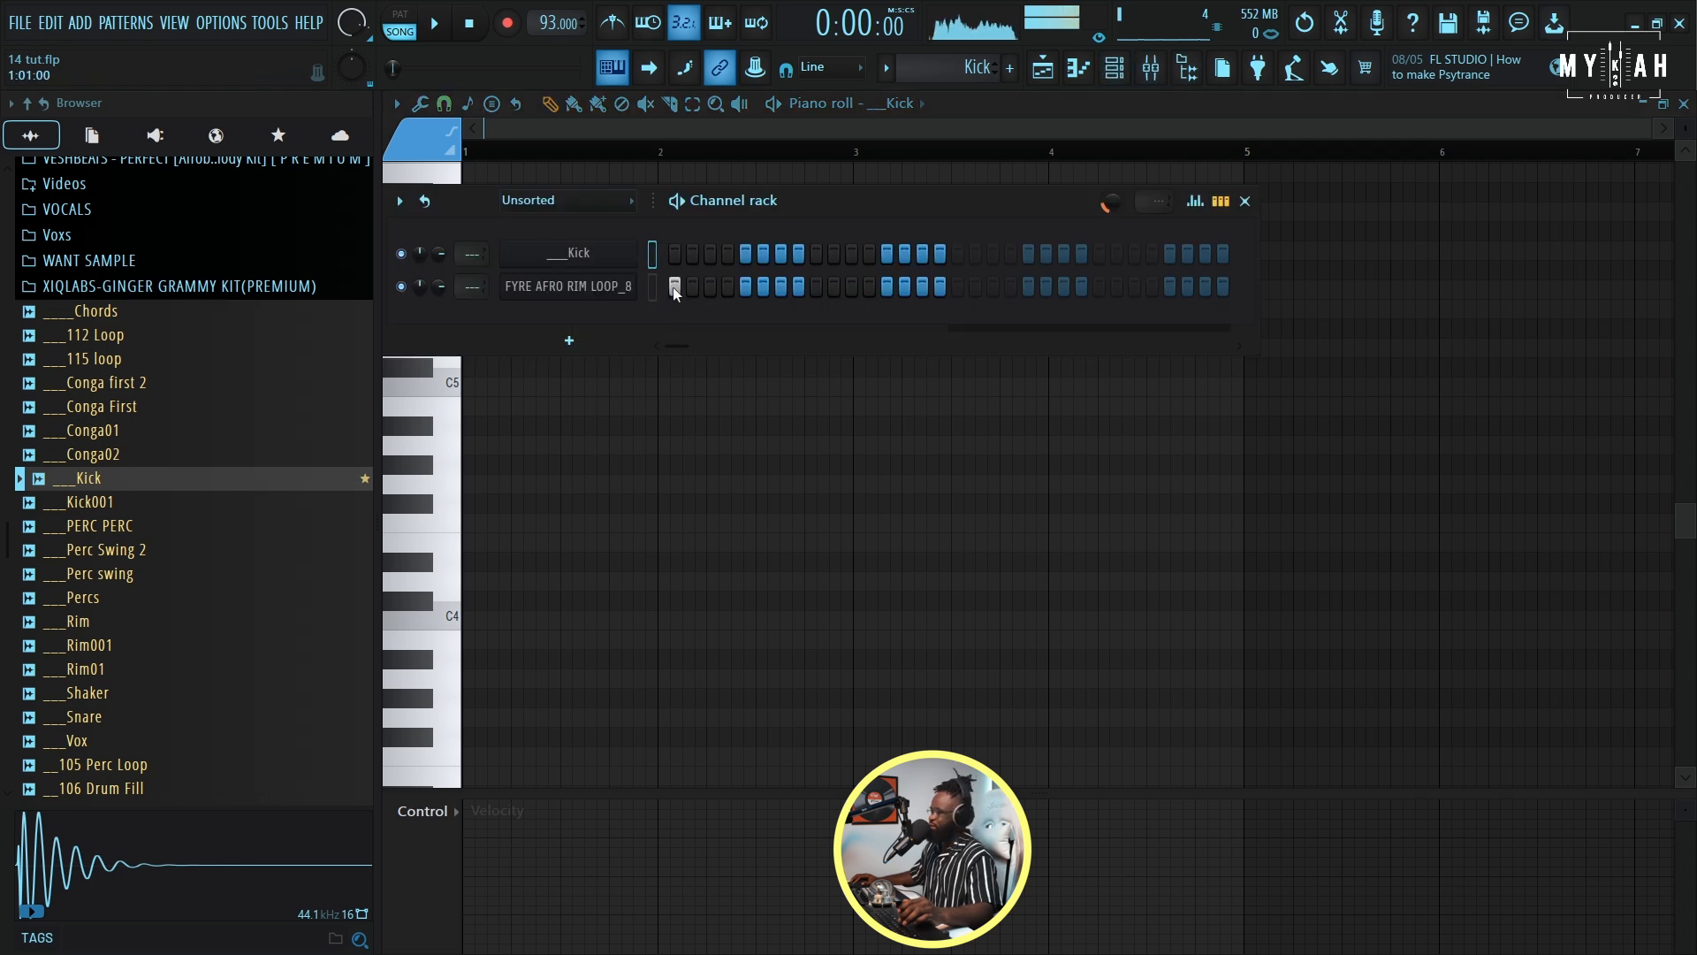
left_click(745, 254)
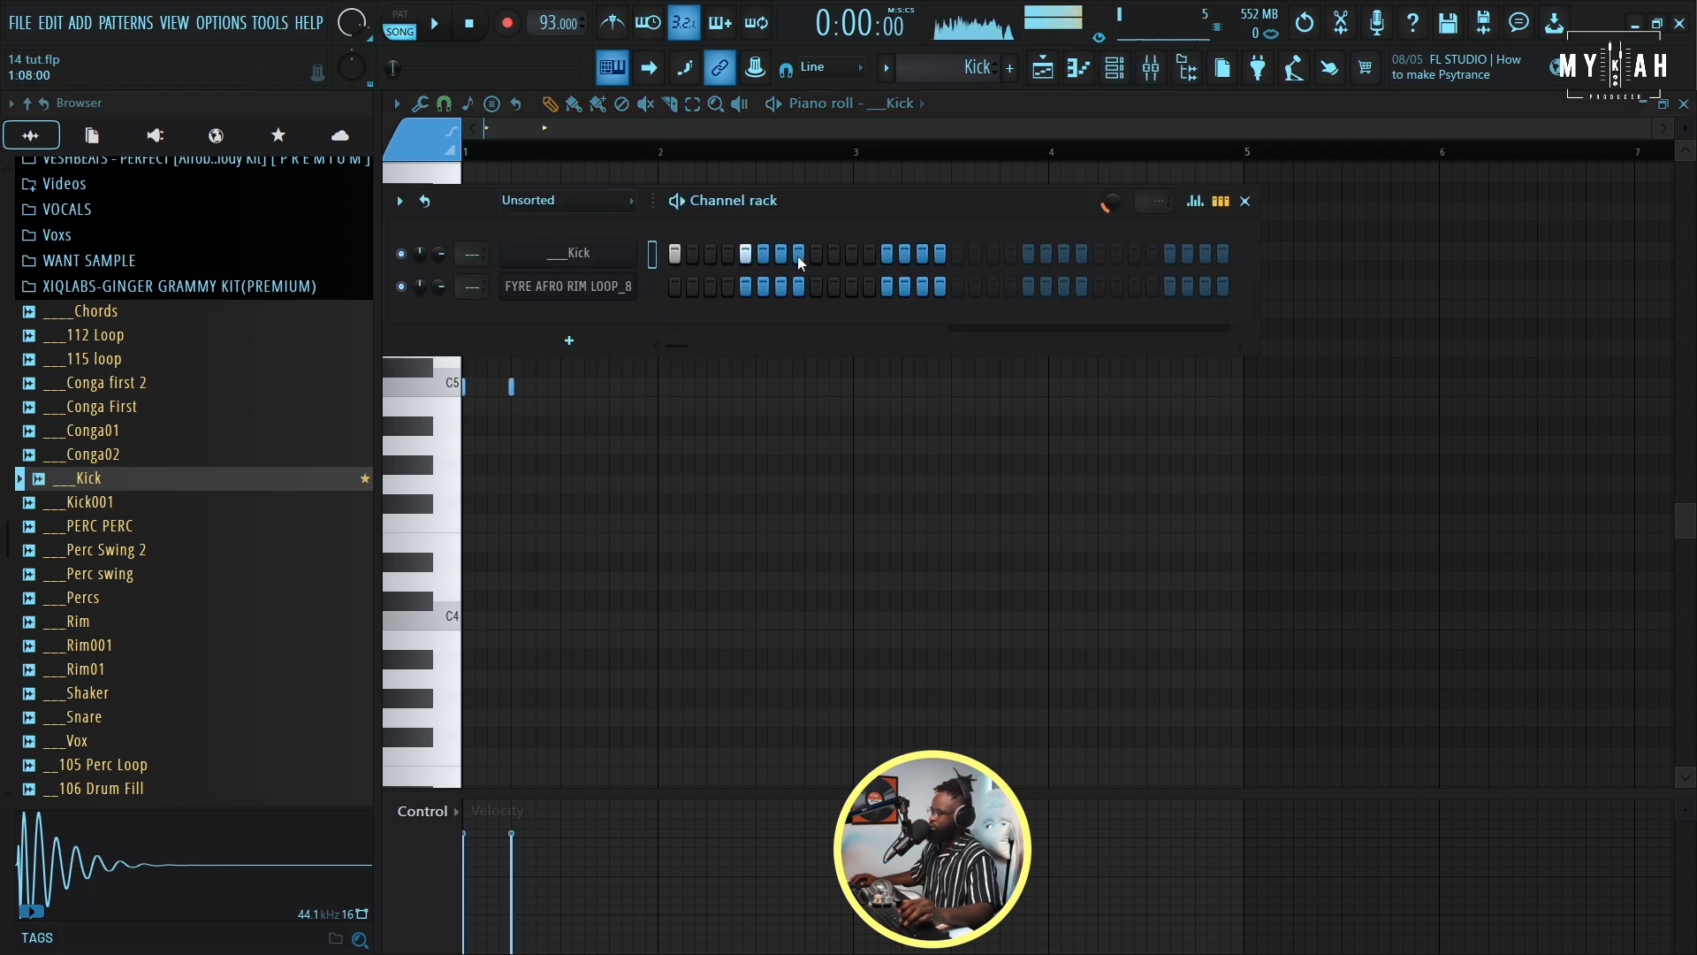
left_click(816, 254)
left_click(887, 254)
right_click(614, 259)
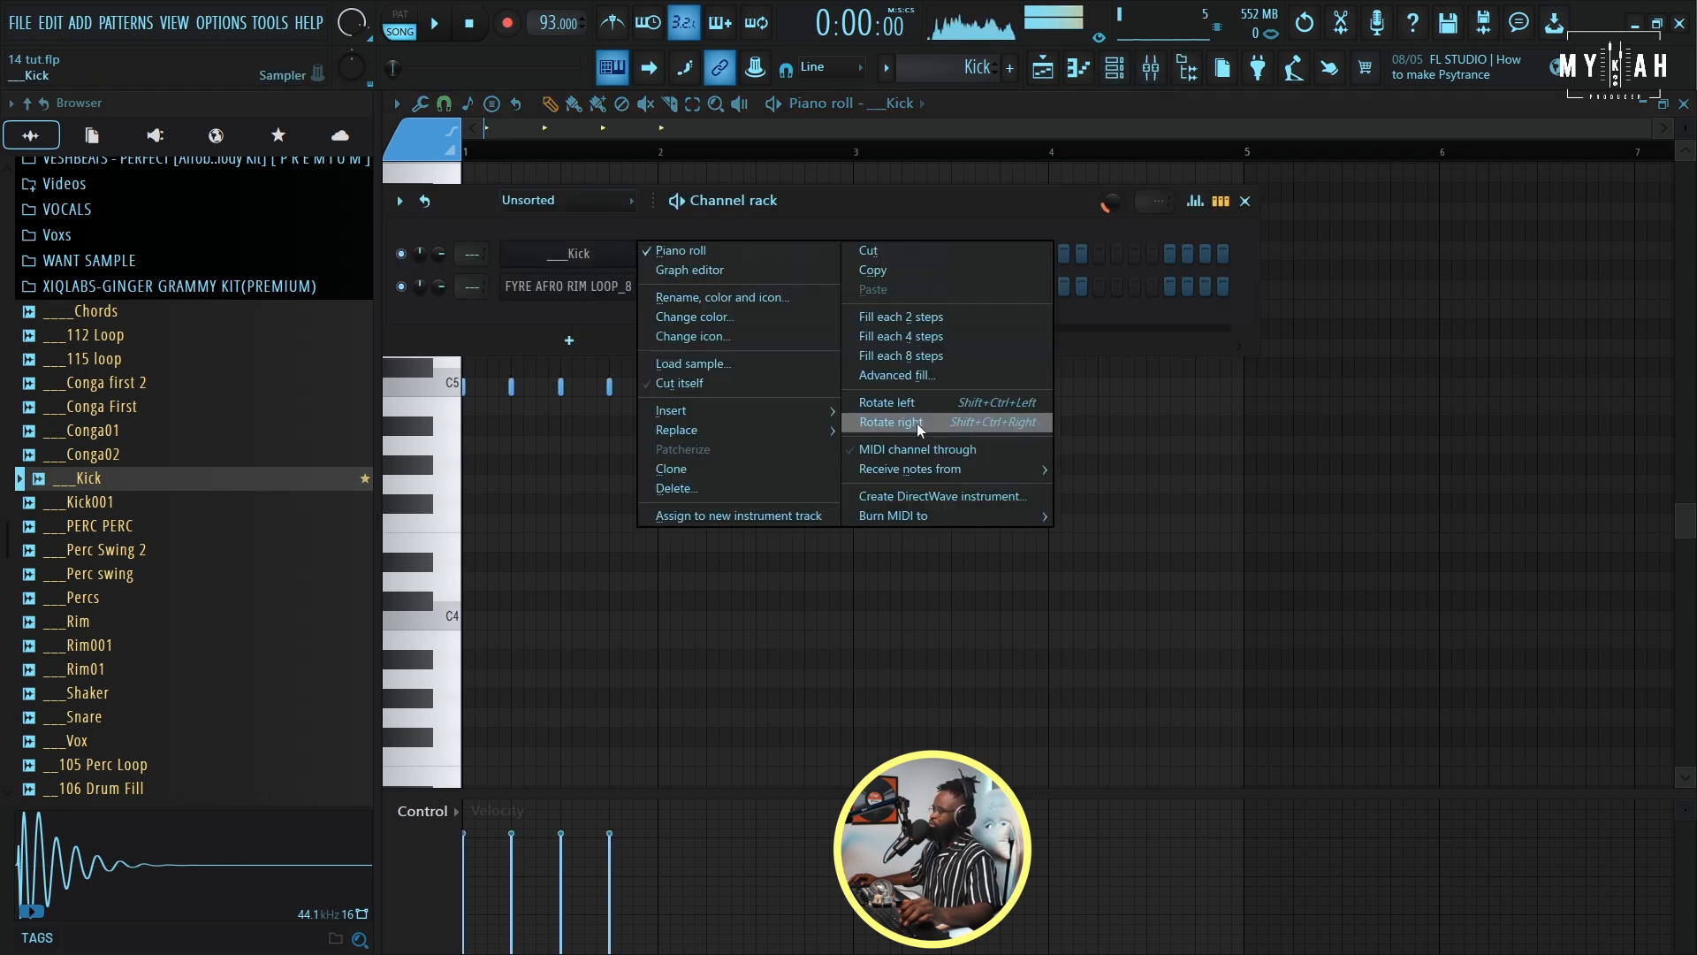
left_click(919, 336)
- Listen to the kick pattern, raise all its note velocities to maximum and close the channel rack
key("space")
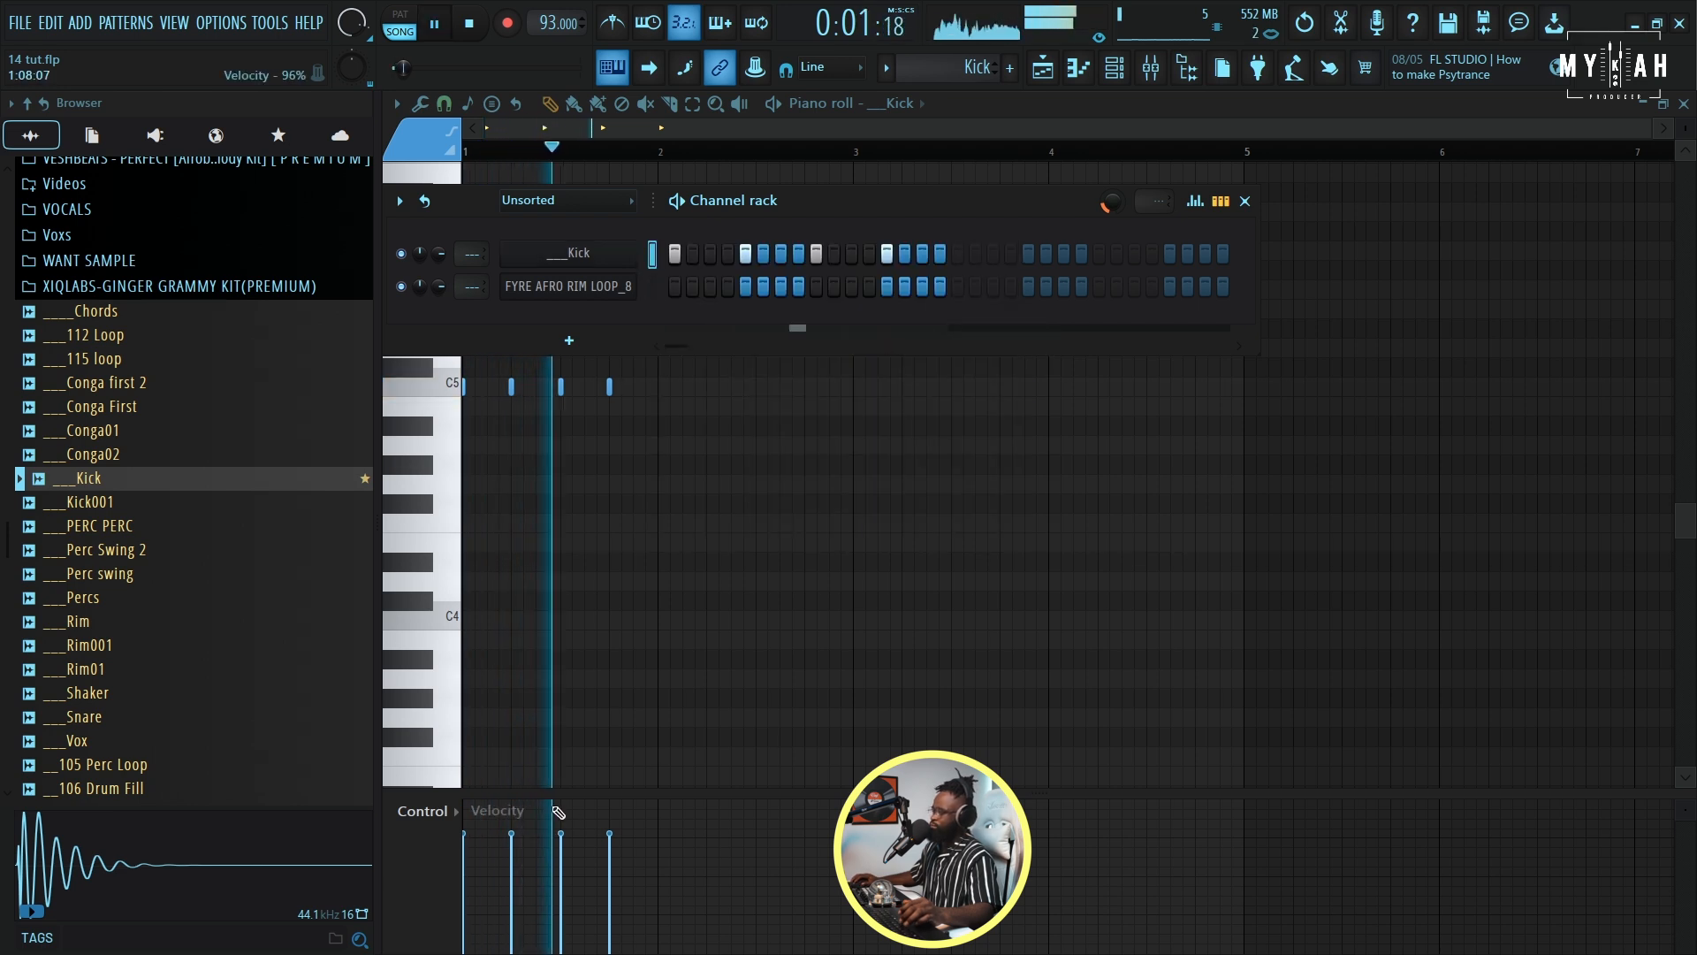
key("space")
key("F6")
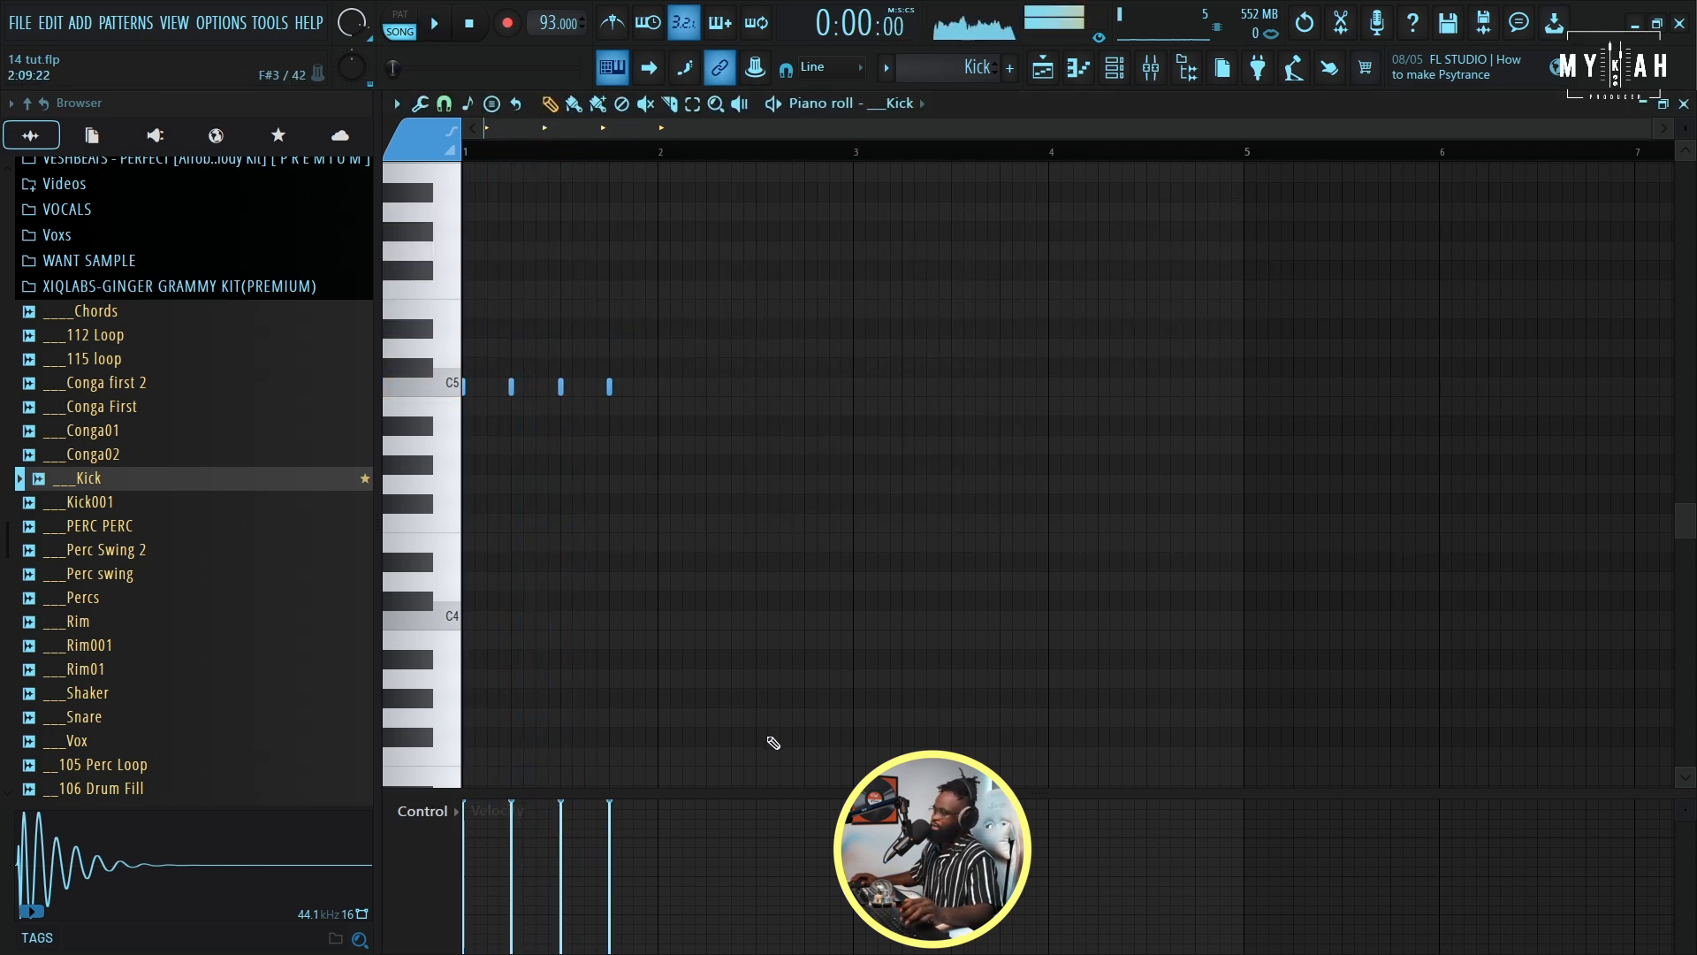
- Fill Track 3 of the playlist with the Kick pattern from bar 1 through bar 8 during playback
key("space")
key("F5")
mouse_move(623, 330)
left_mouse_down()
mouse_move(606, 330)
mouse_move(1005, 330)
left_mouse_up()
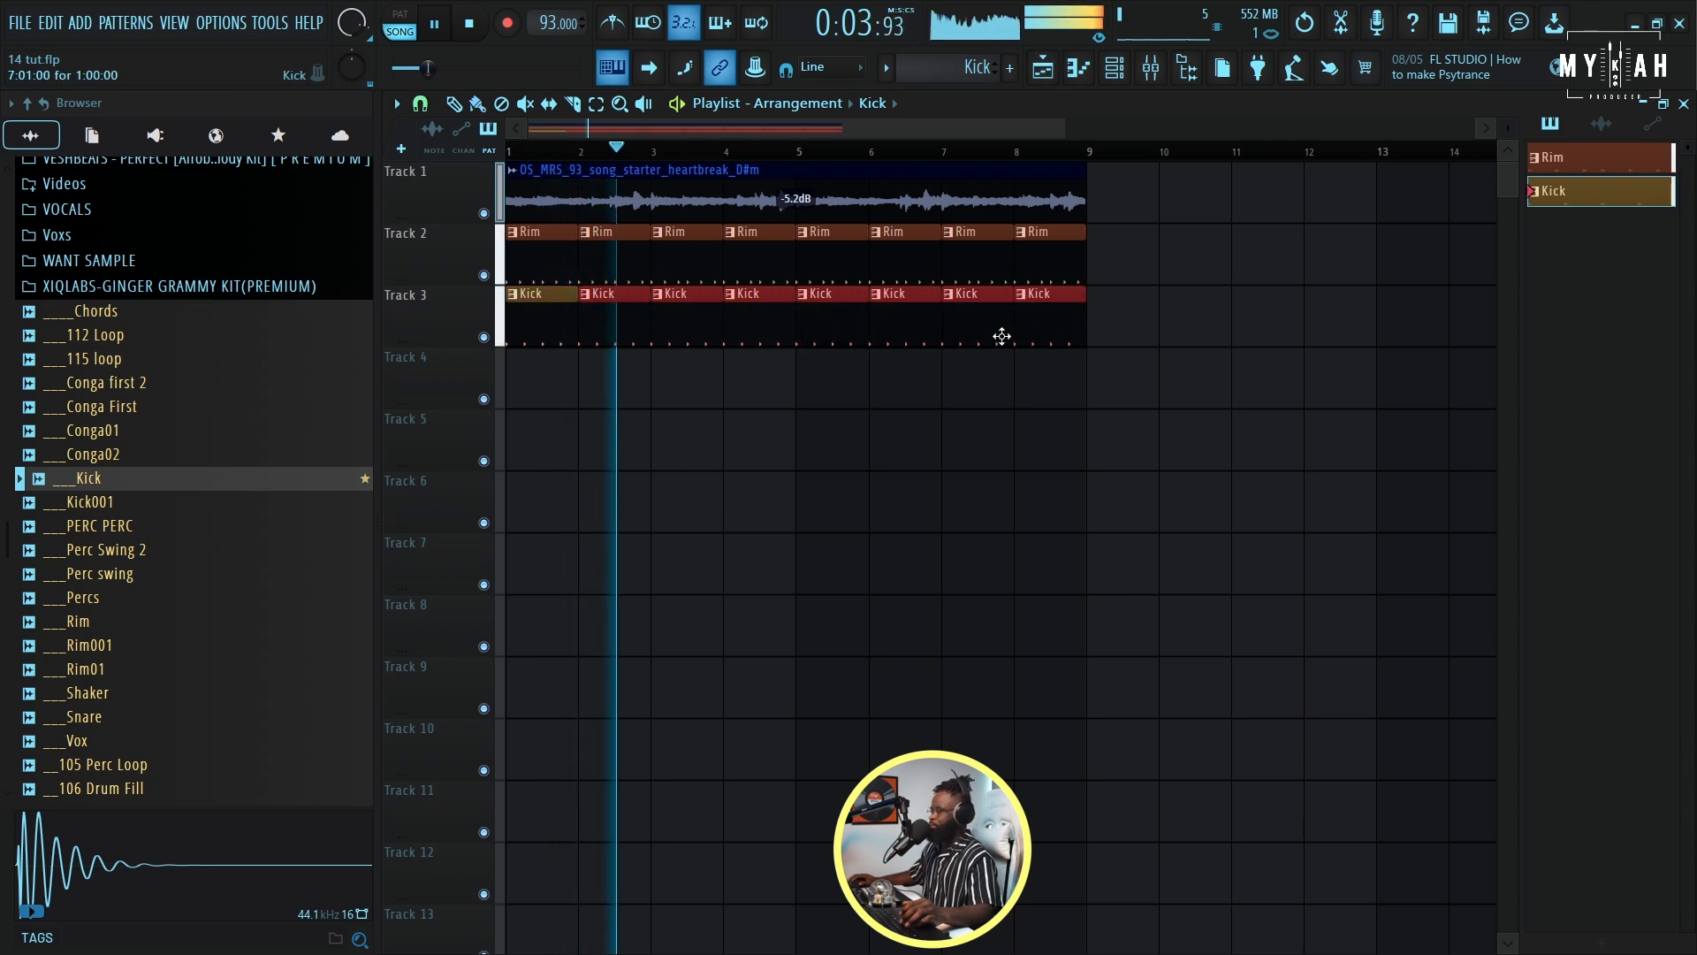
- Replace Edison in the Master track's first effect slot with Fruity Soft Clipper and listen to the arrangement
scroll(1080, 130, "up", 2)
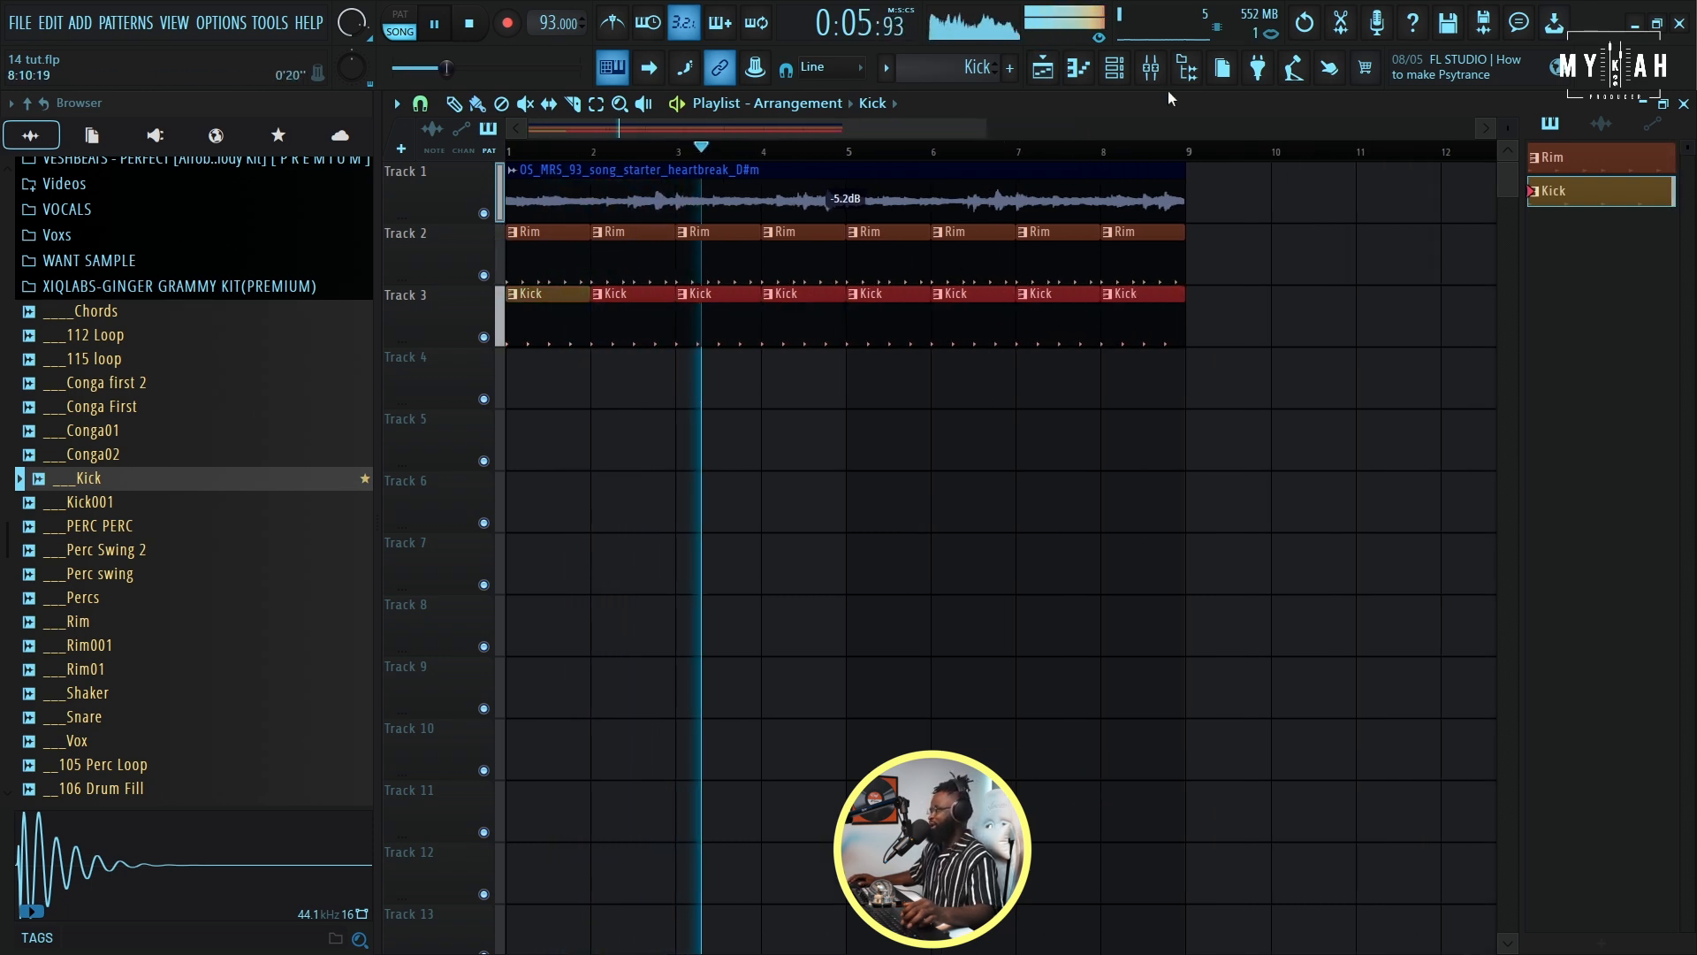
left_click(1151, 68)
key("space")
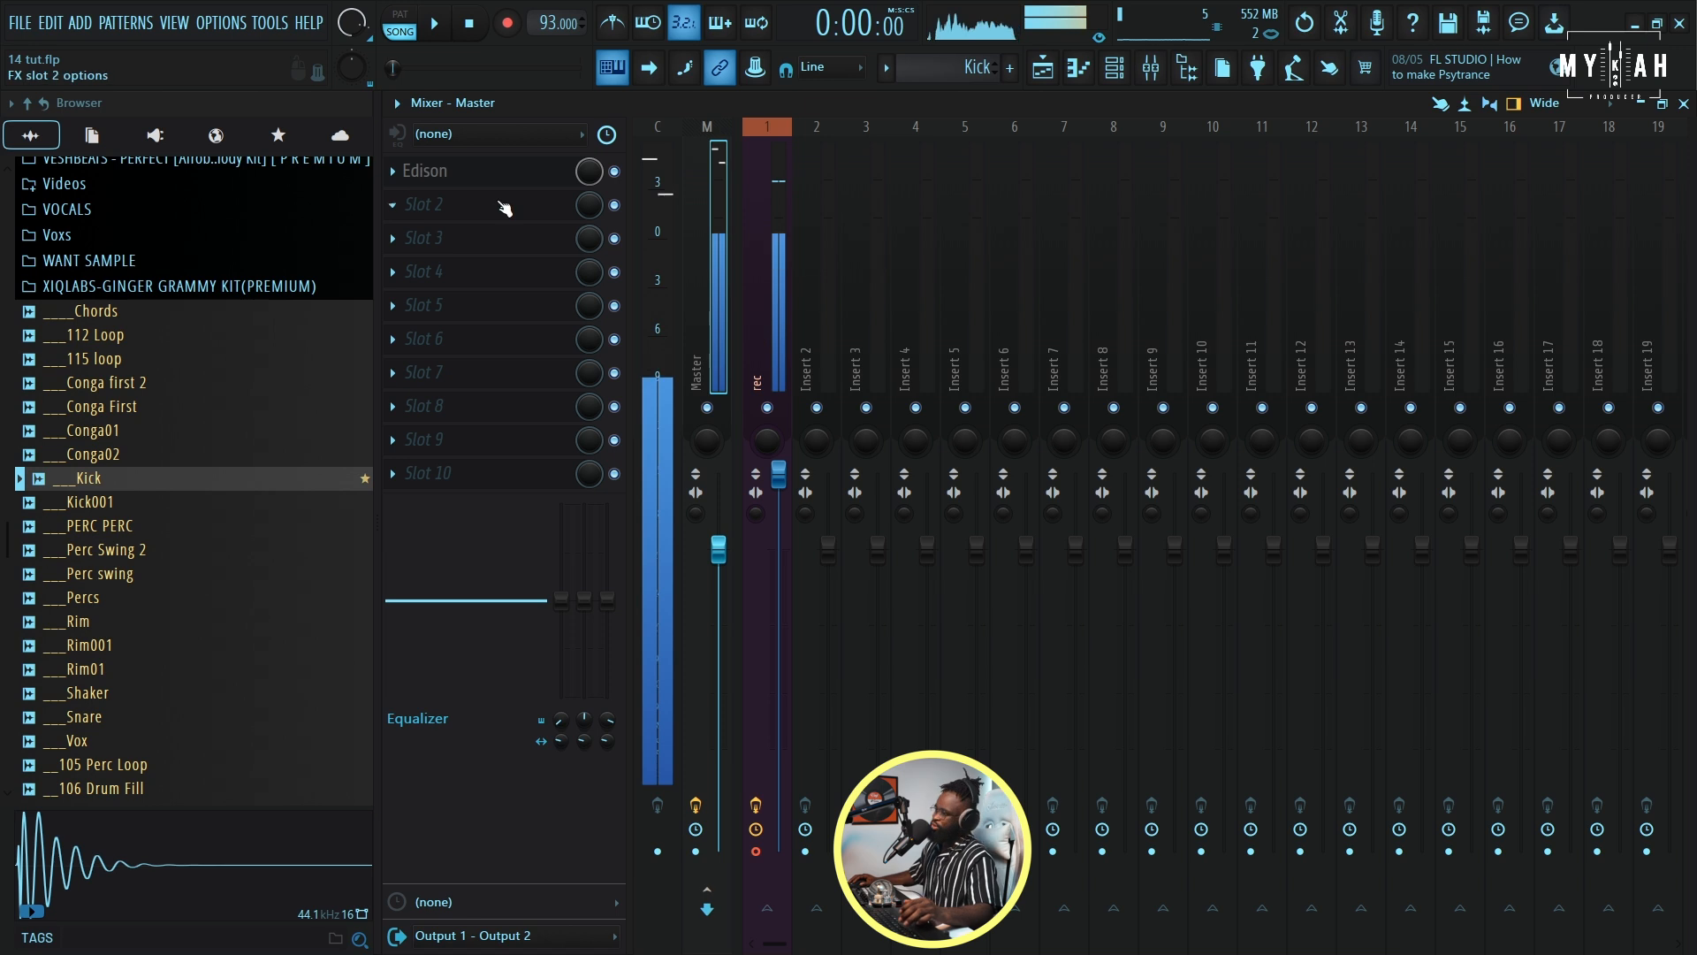
left_click(401, 173)
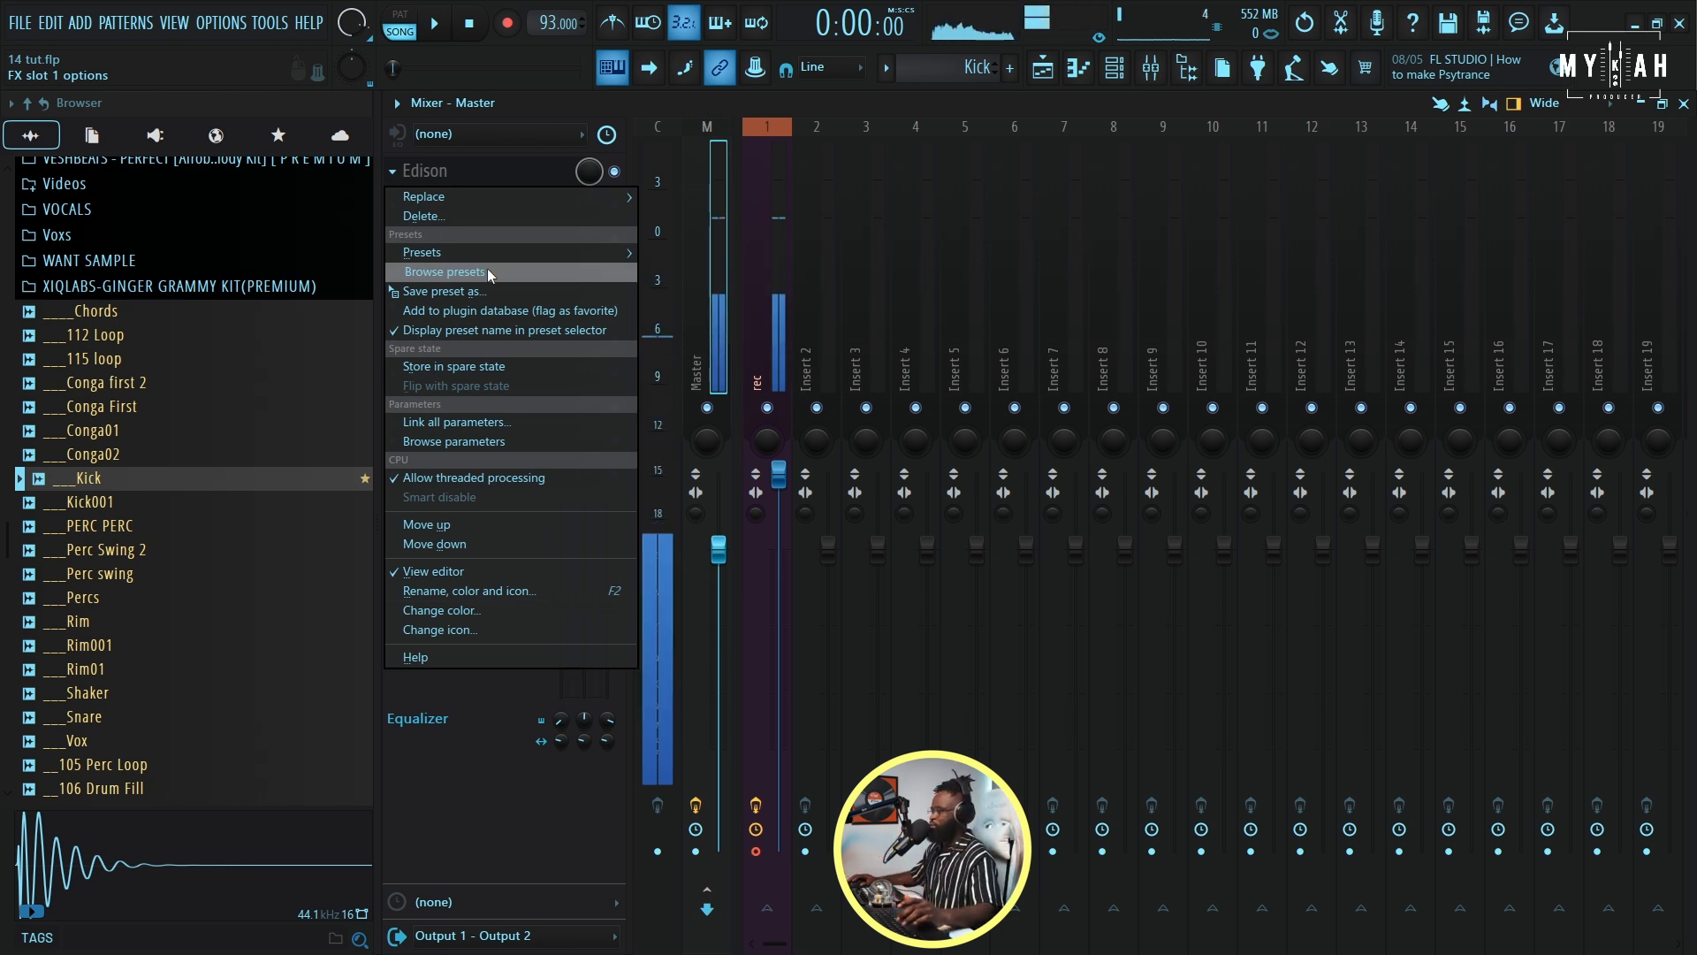
mouse_move(465, 198)
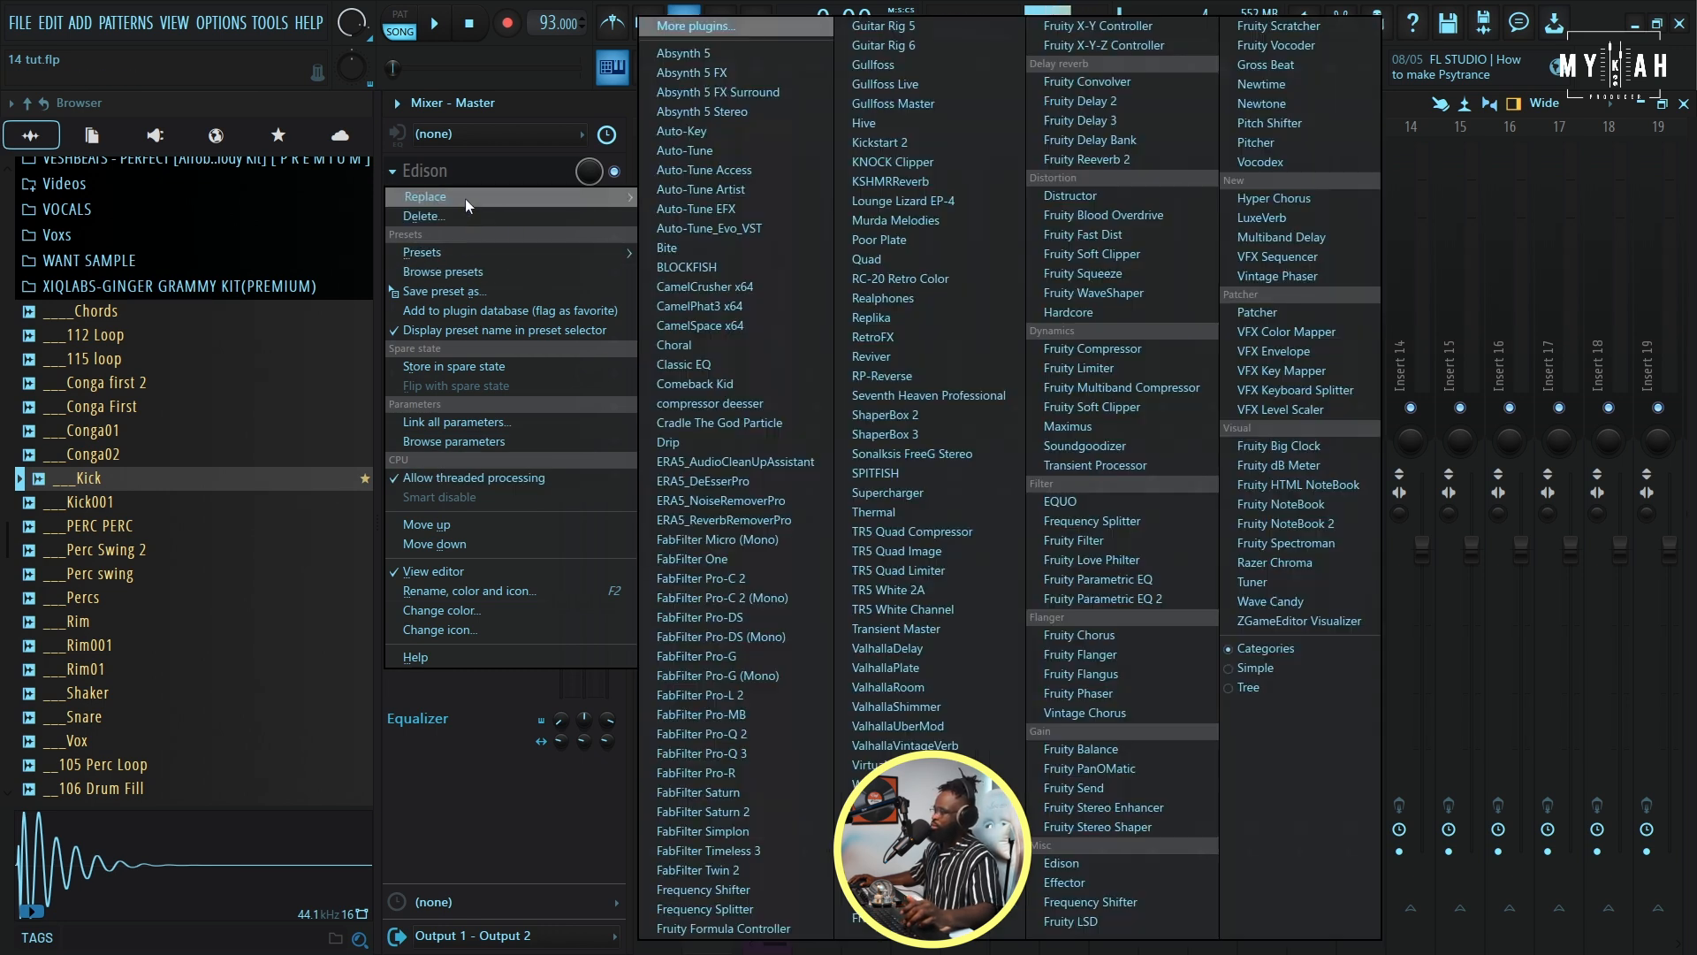
left_click(1103, 255)
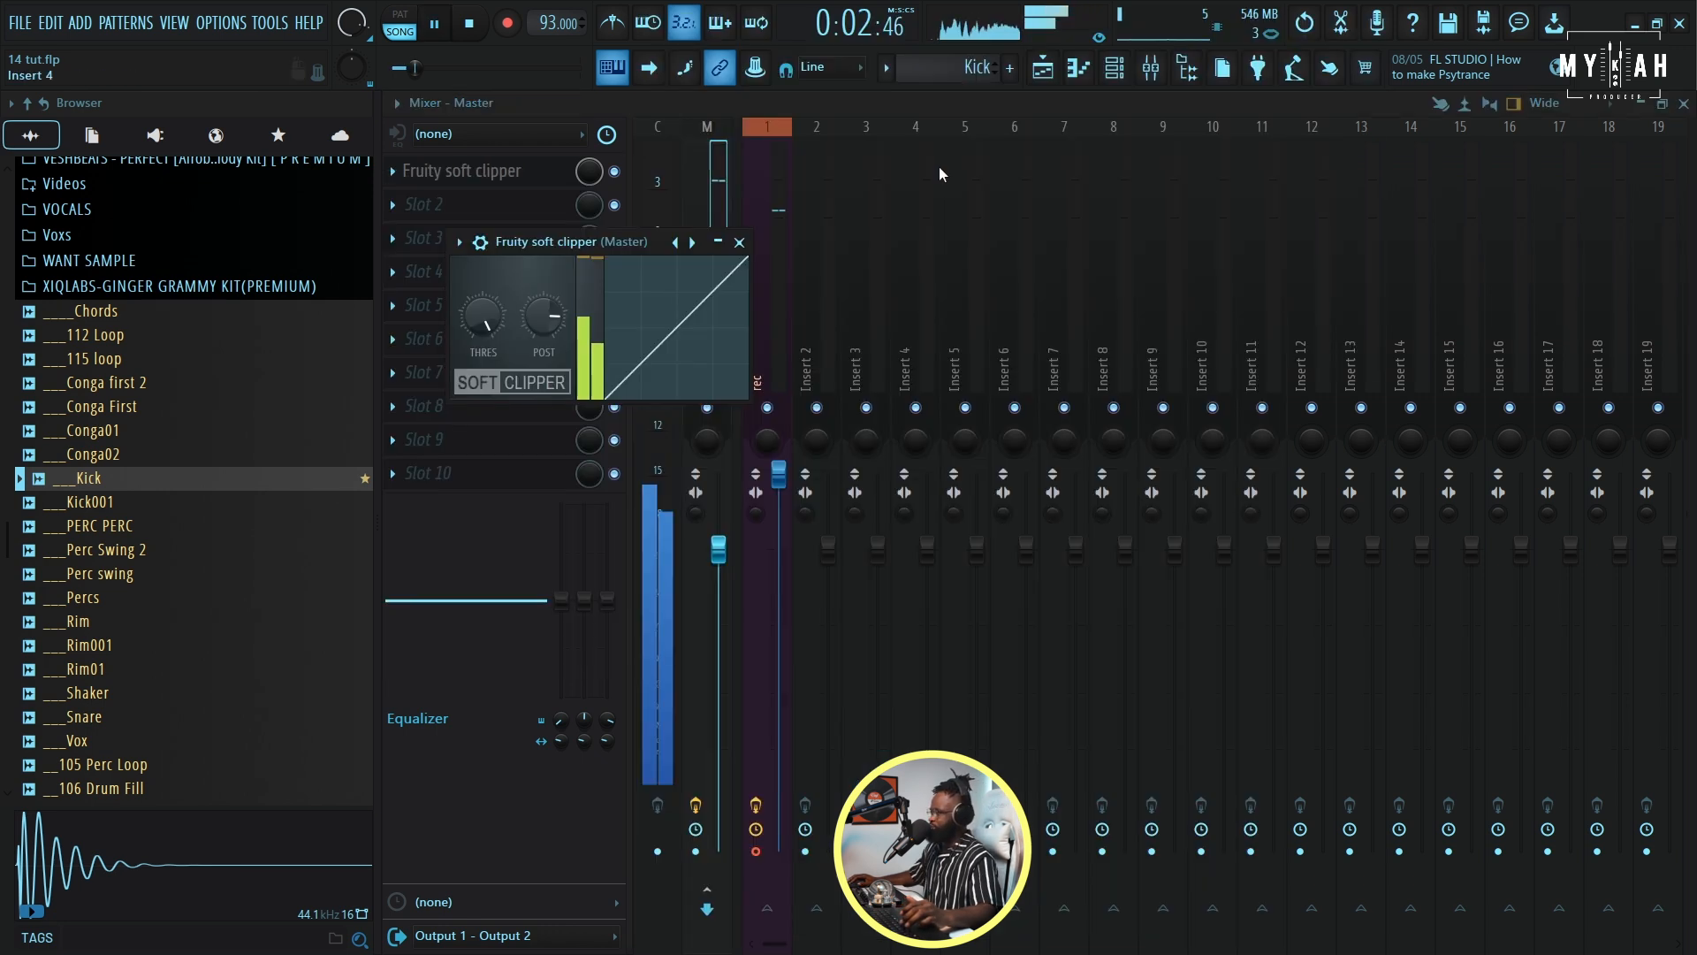
left_click(1043, 68)
scroll(774, 166, "down", 3)
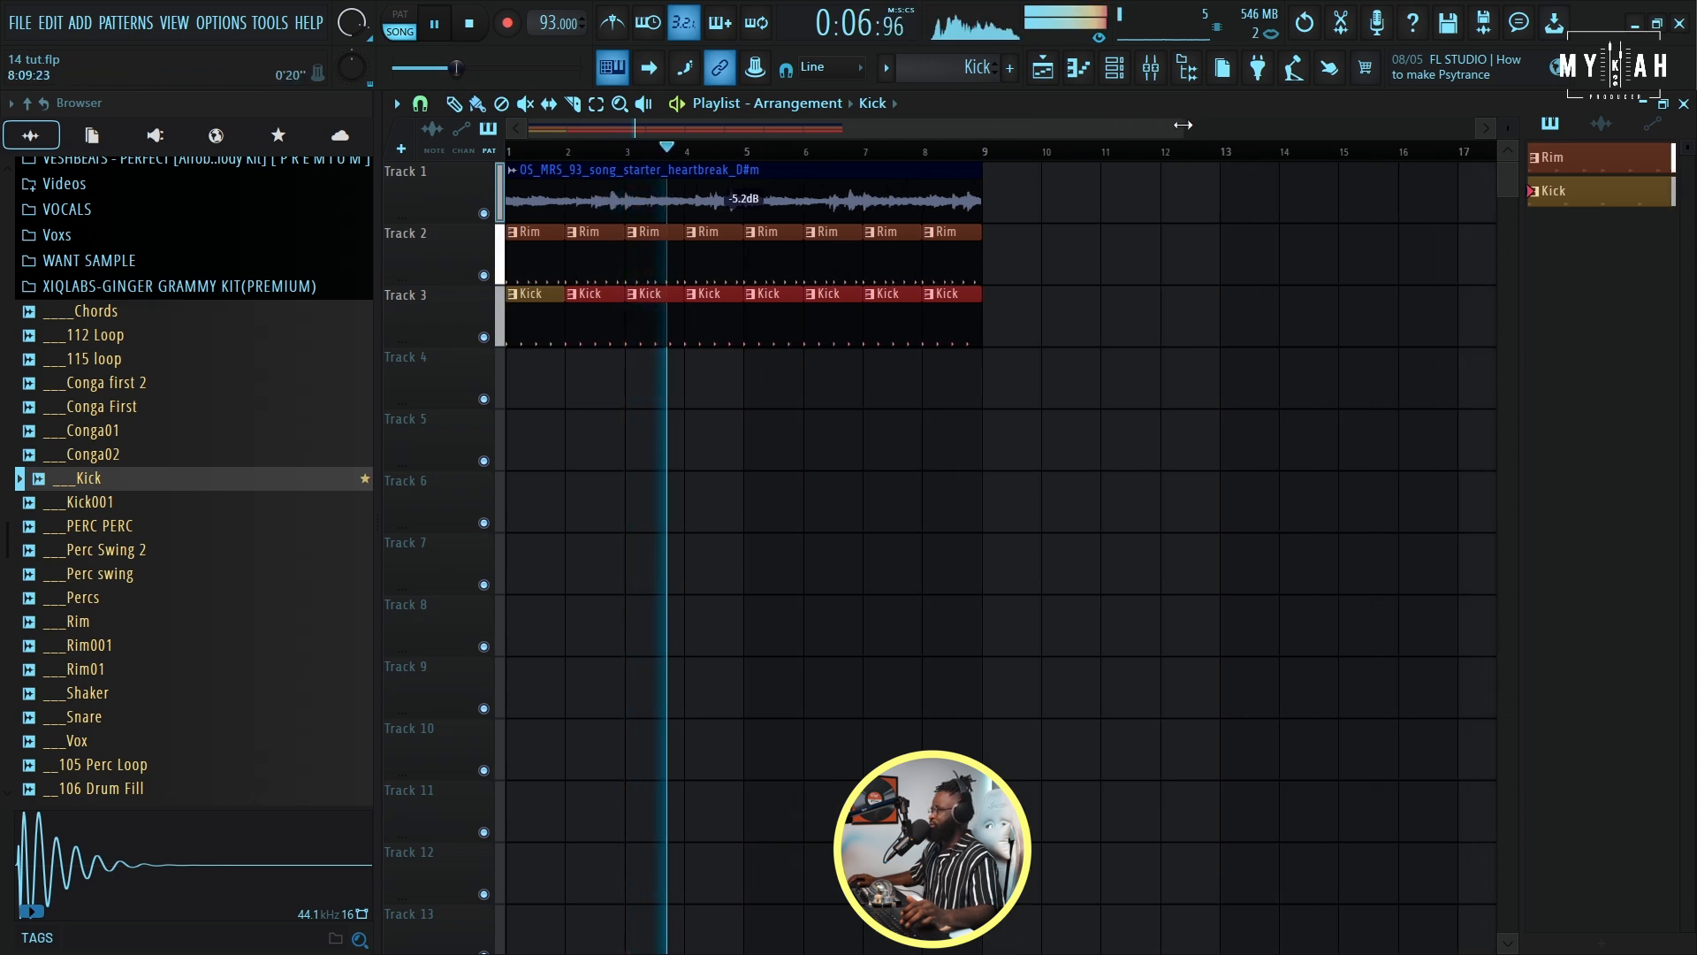
scroll(1015, 141, "up", 3)
key("space")
- Add a Trilian instrument channel with the fender preset and open its miscellaneous channel settings
left_click(1115, 68)
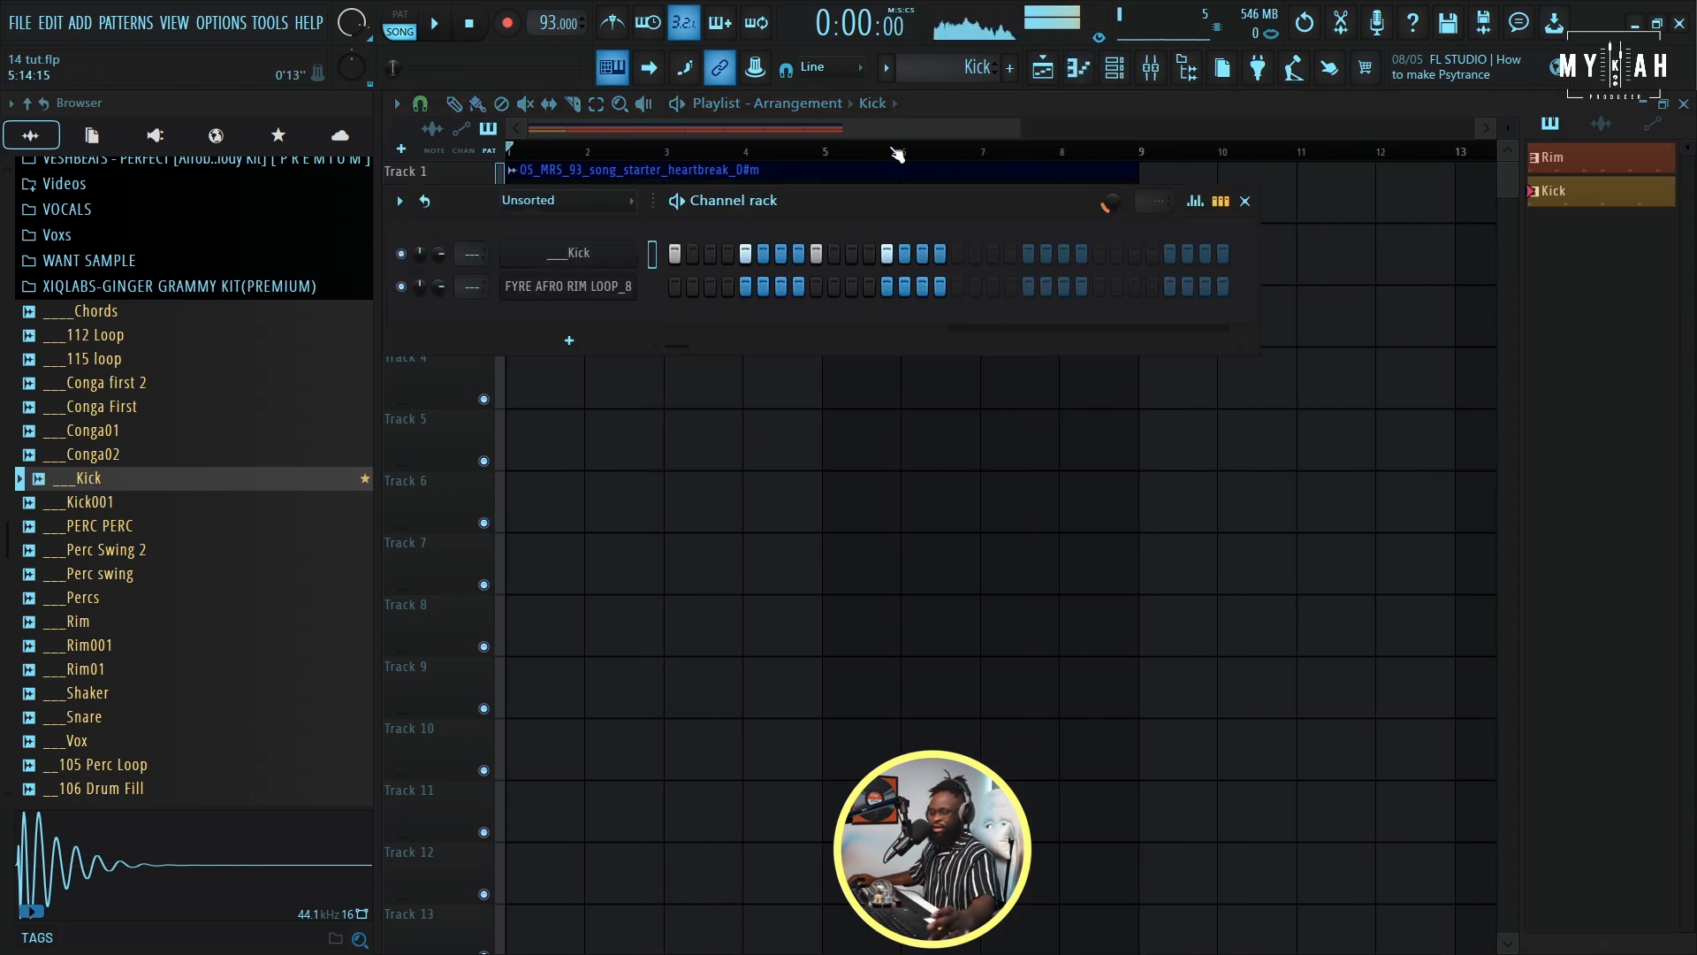
left_click(570, 341)
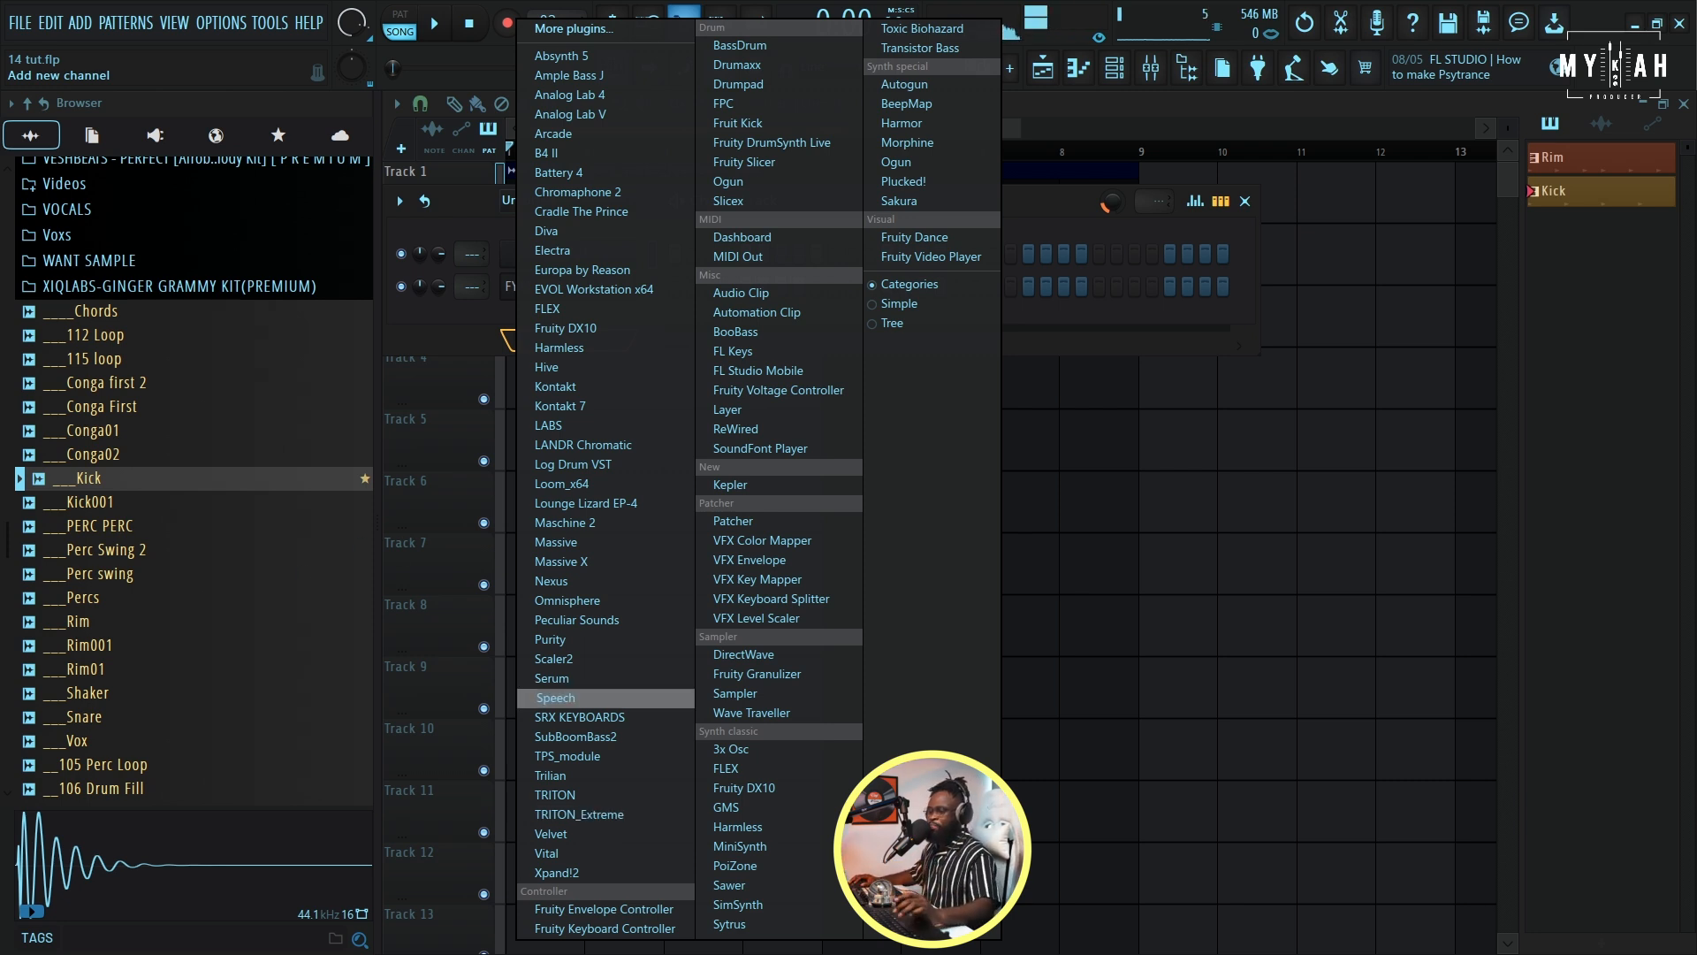
left_click(564, 777)
left_click(403, 187)
mouse_move(423, 247)
left_click(697, 356)
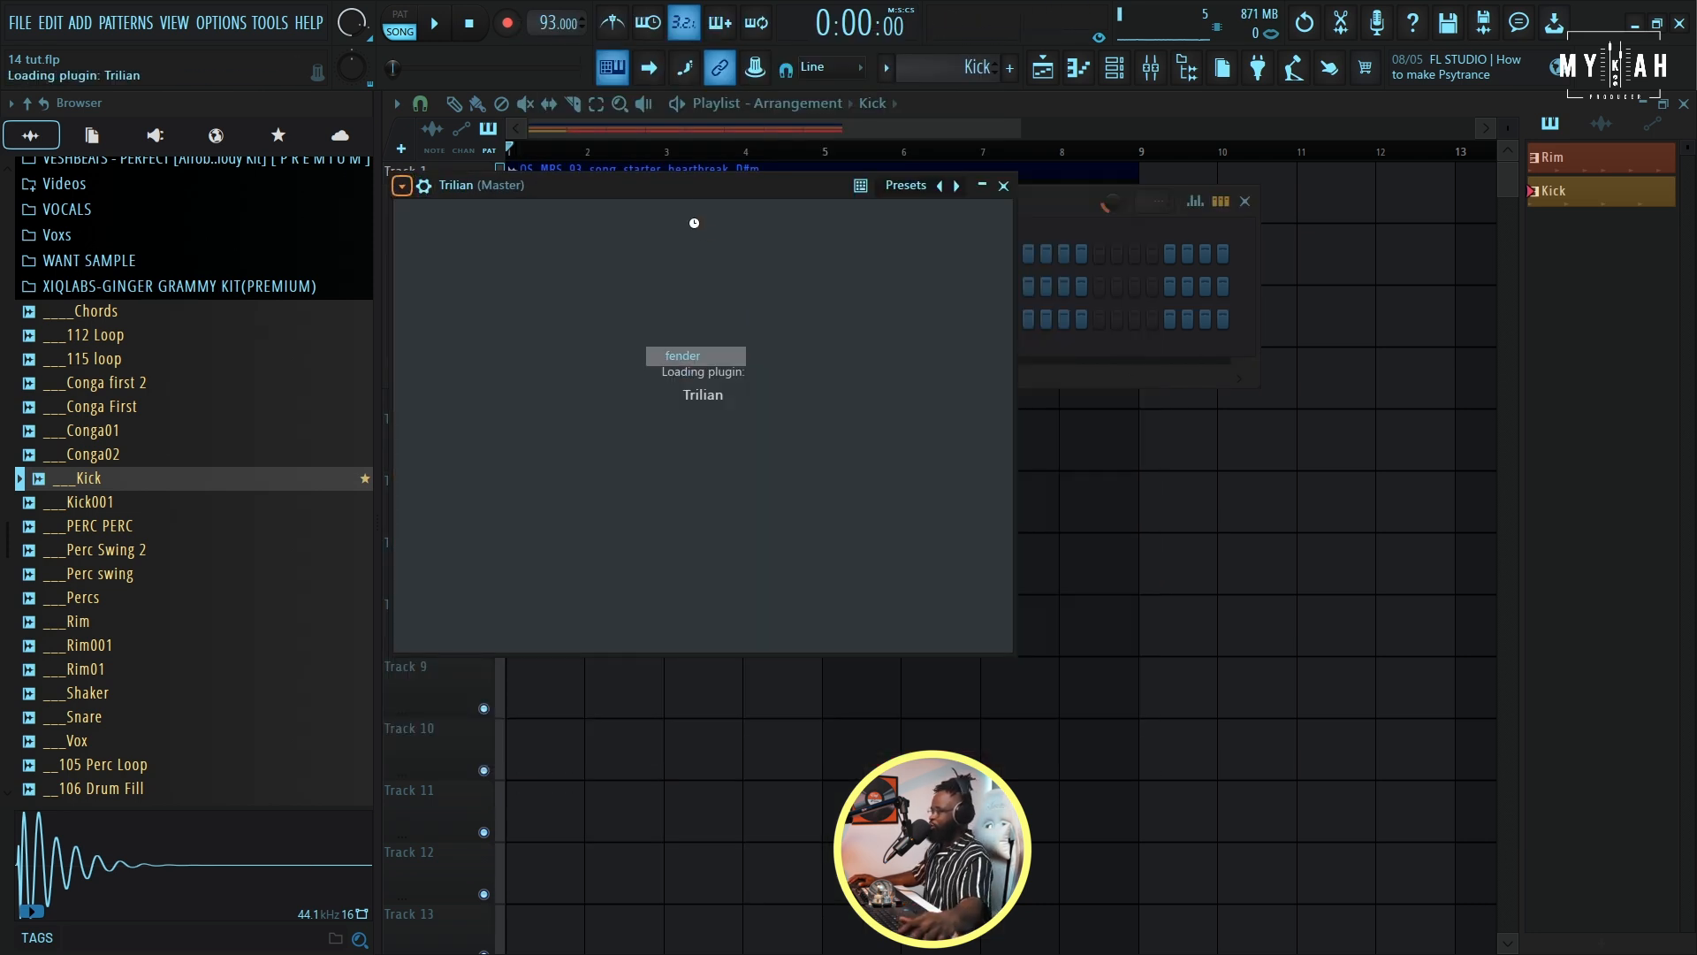
left_click_drag(691, 196, 829, 364)
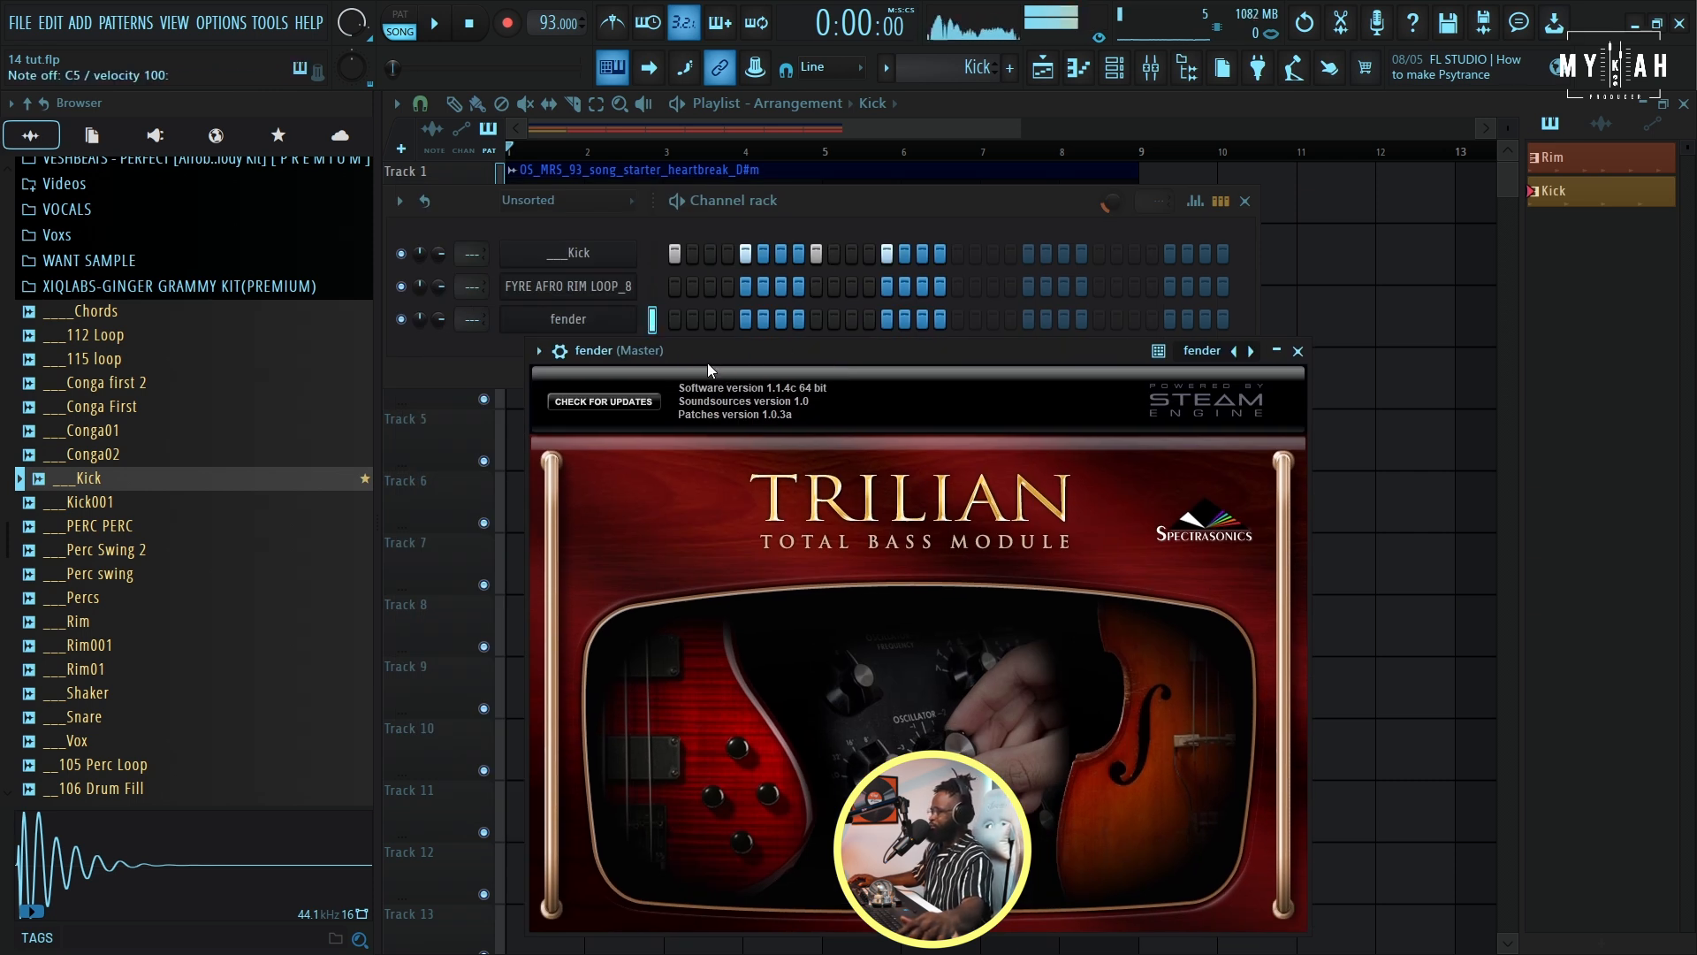
left_click(574, 351)
left_click(654, 395)
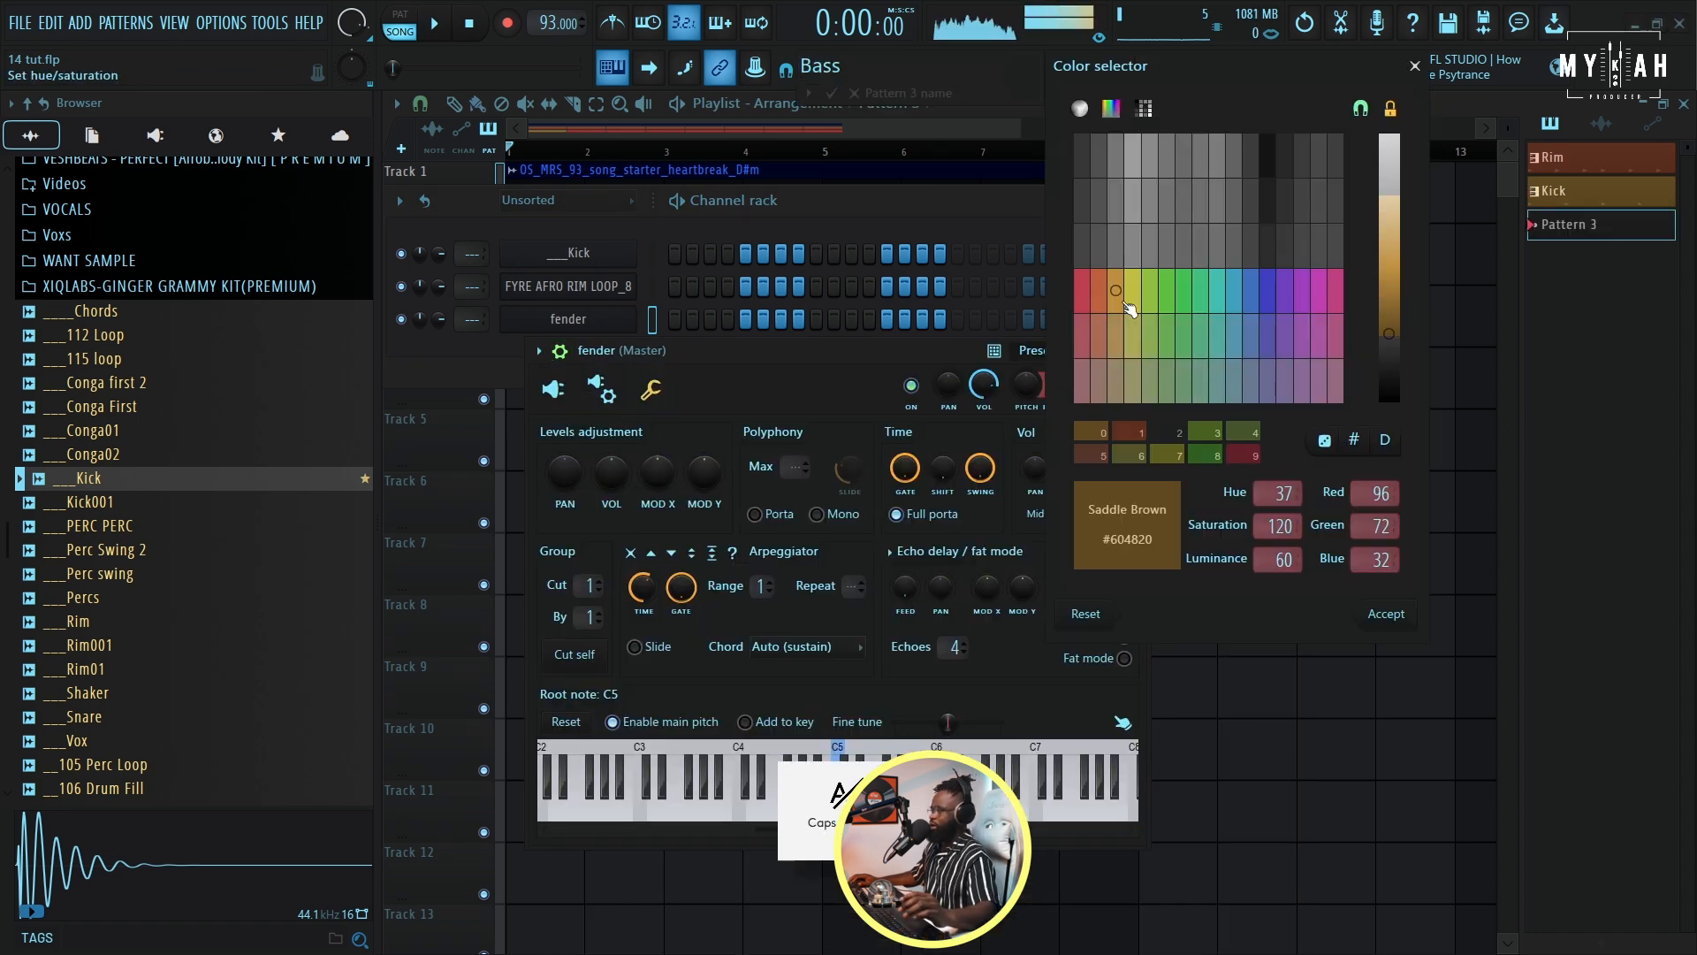
- Create a pattern named Bass coloured Saddle Brown (#604820) and place it at bar 1 of Track 4
key("Return")
key("Return")
left_click(699, 128)
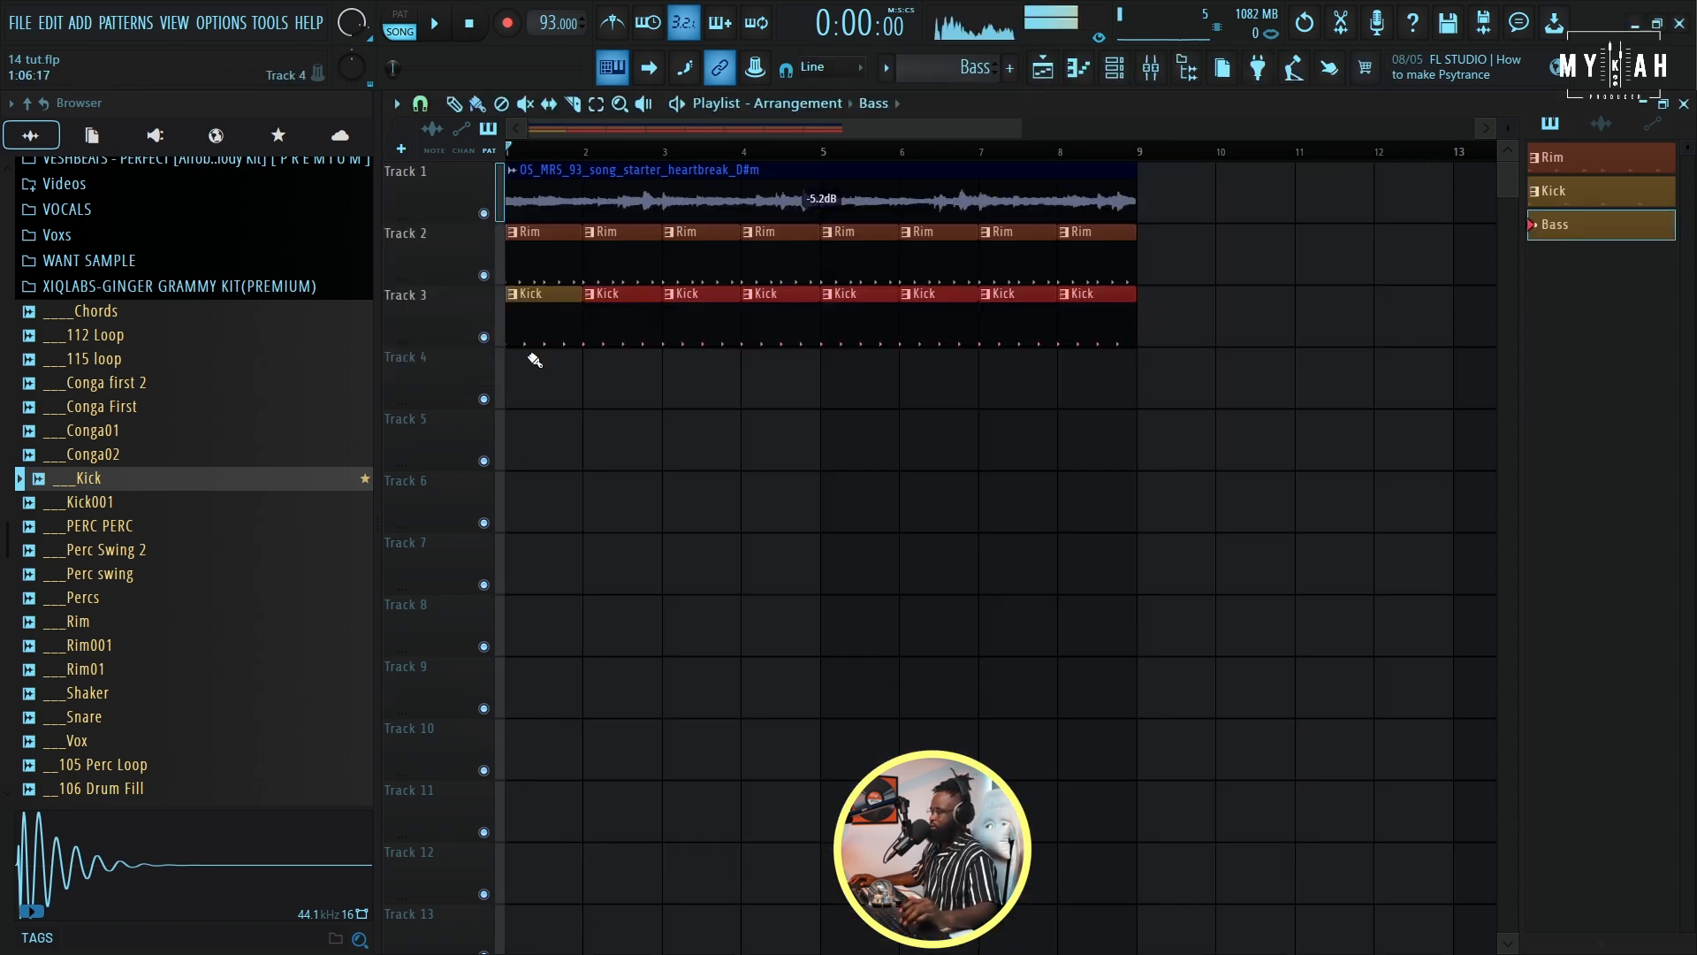
left_click(515, 397)
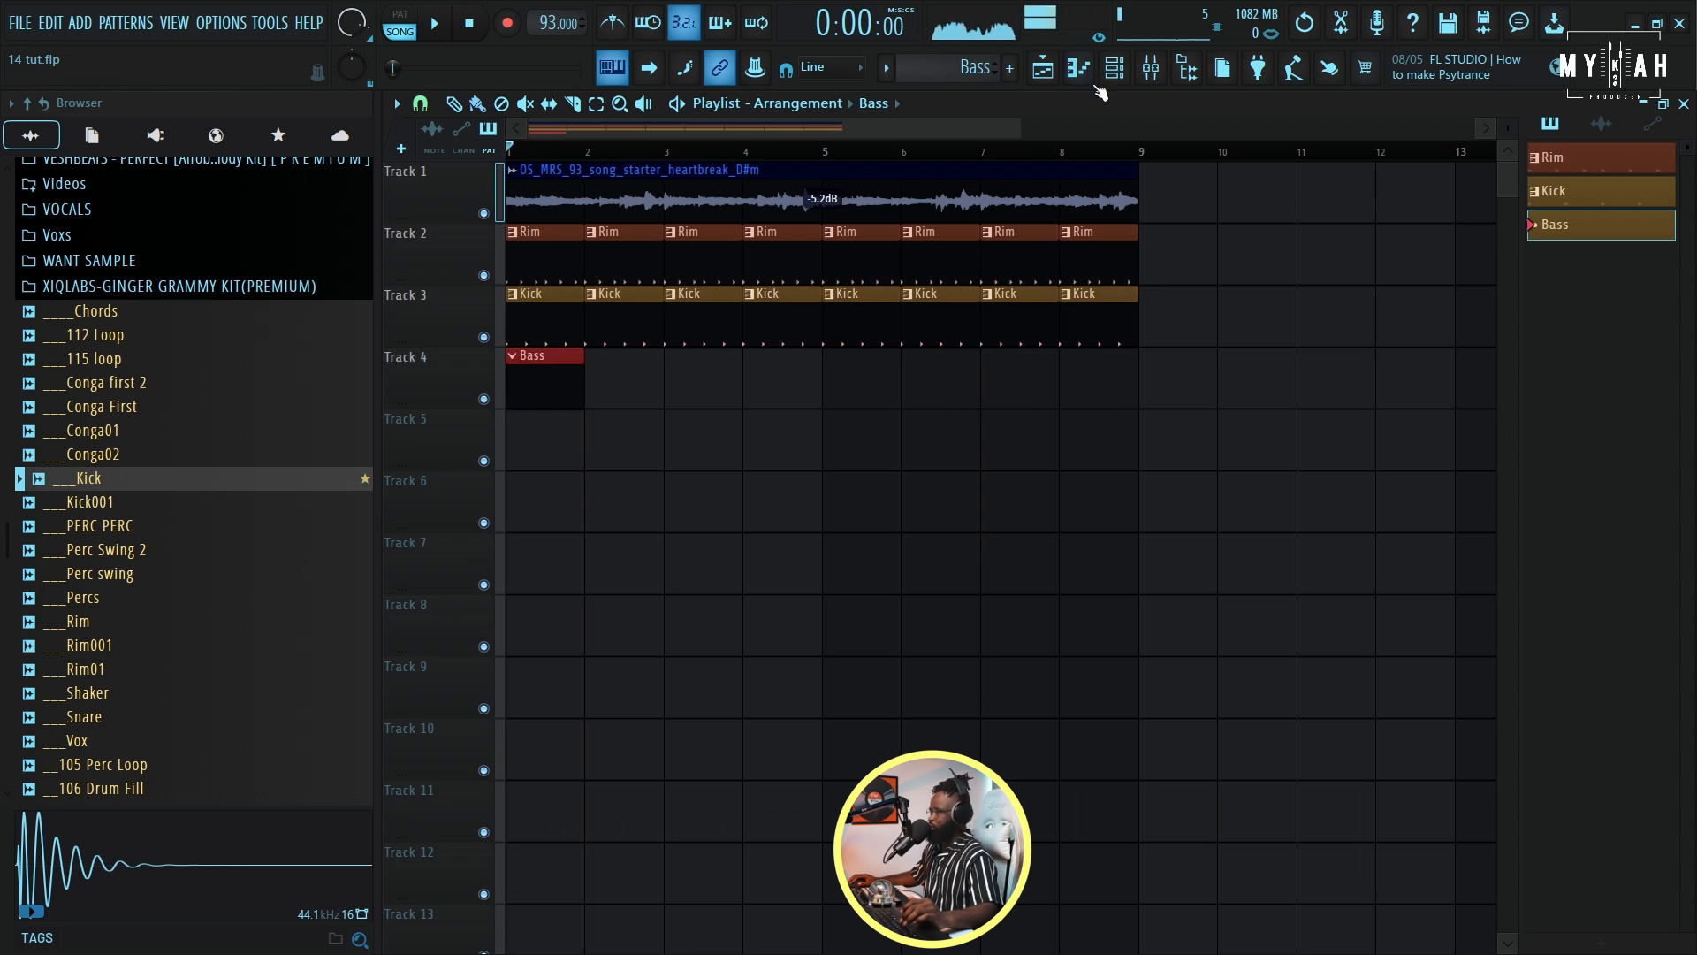
- In the fender channel's piano roll, place a three-step note at the start of bar 1 and lower it to D#3
left_click(1079, 69)
key("space")
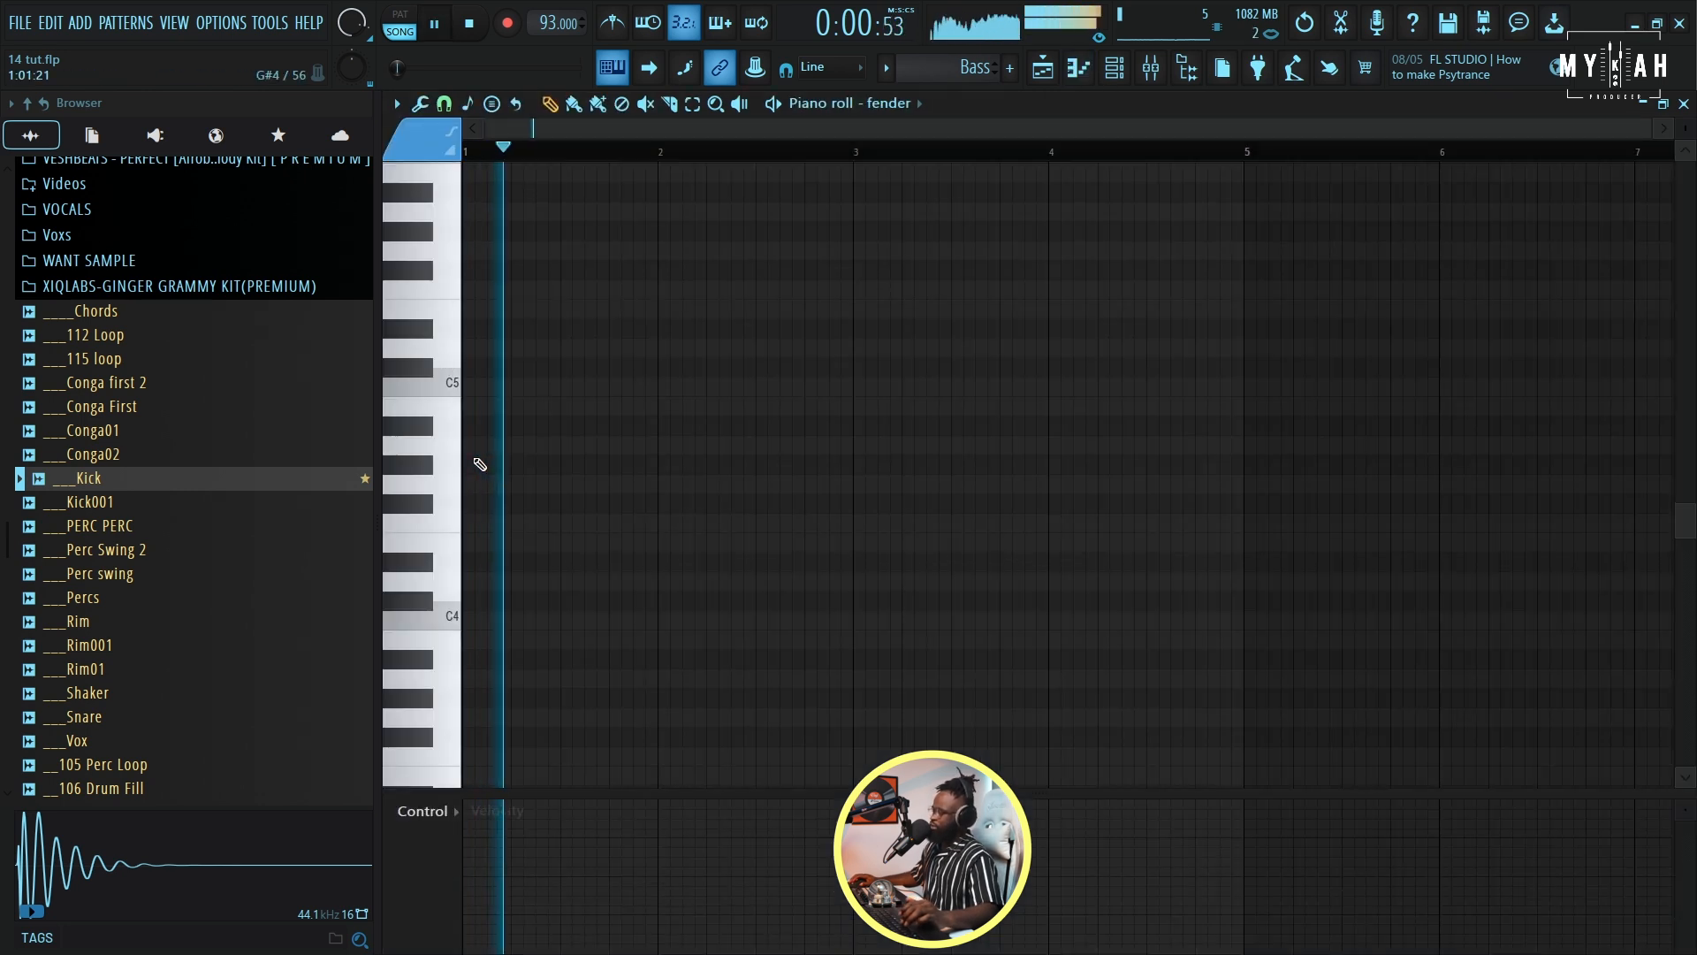
key("space")
left_click_drag(474, 562, 418, 565)
key("space")
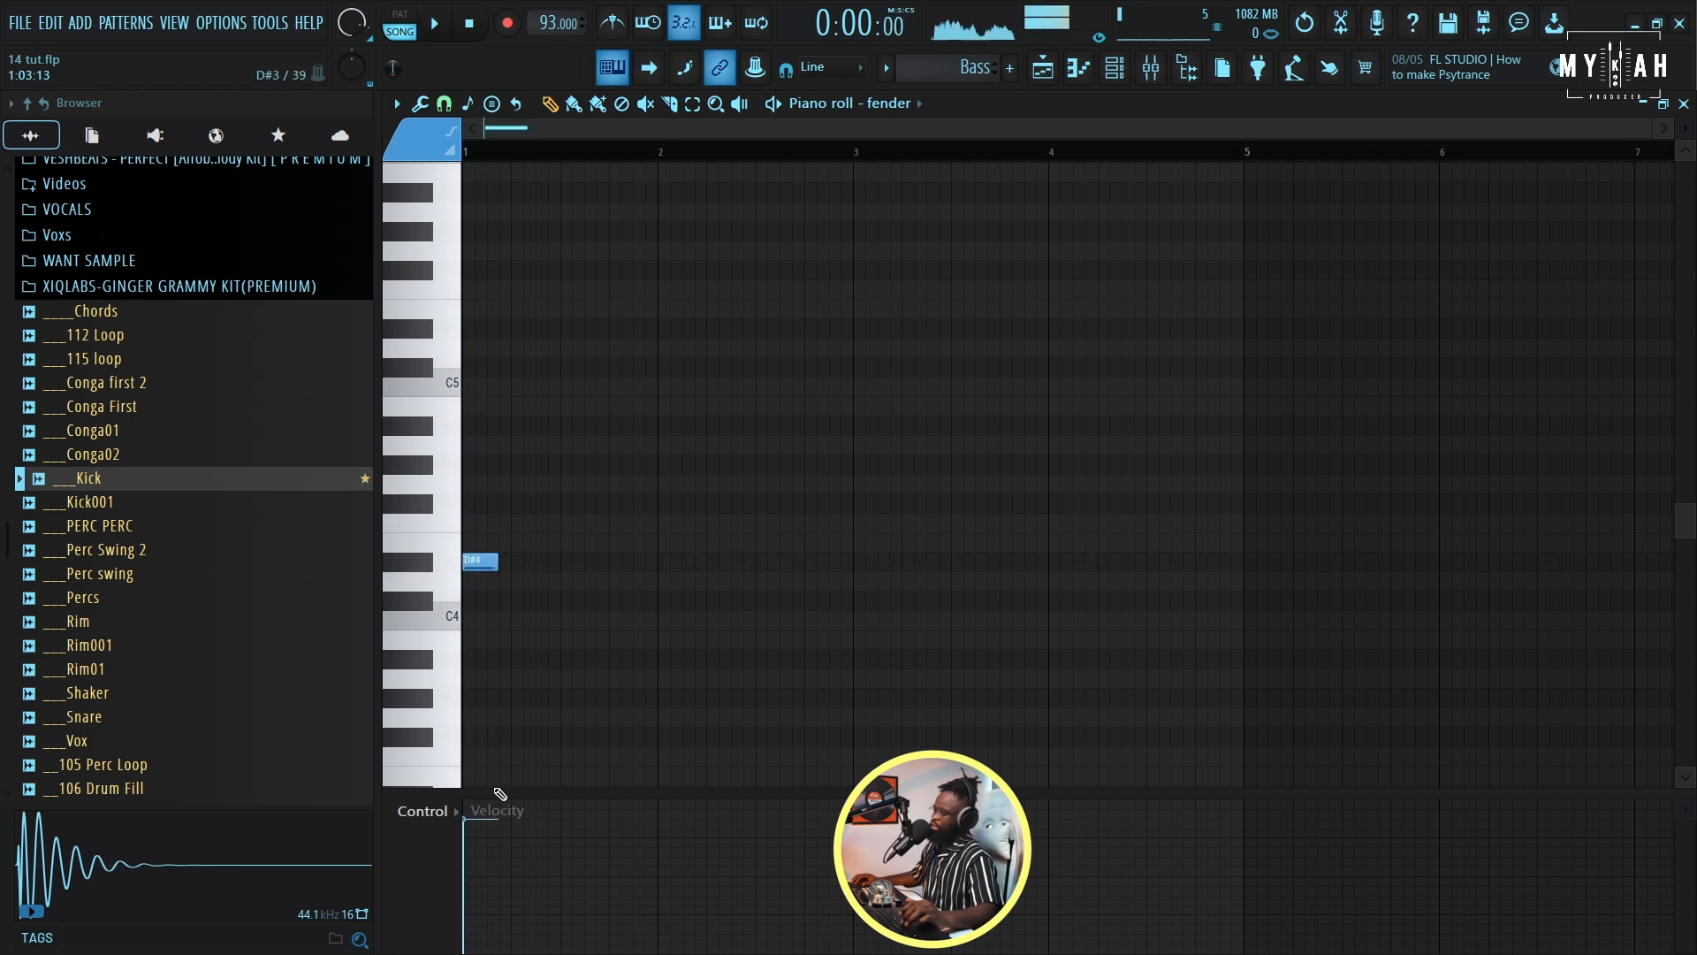
scroll(560, 568, "down", 5)
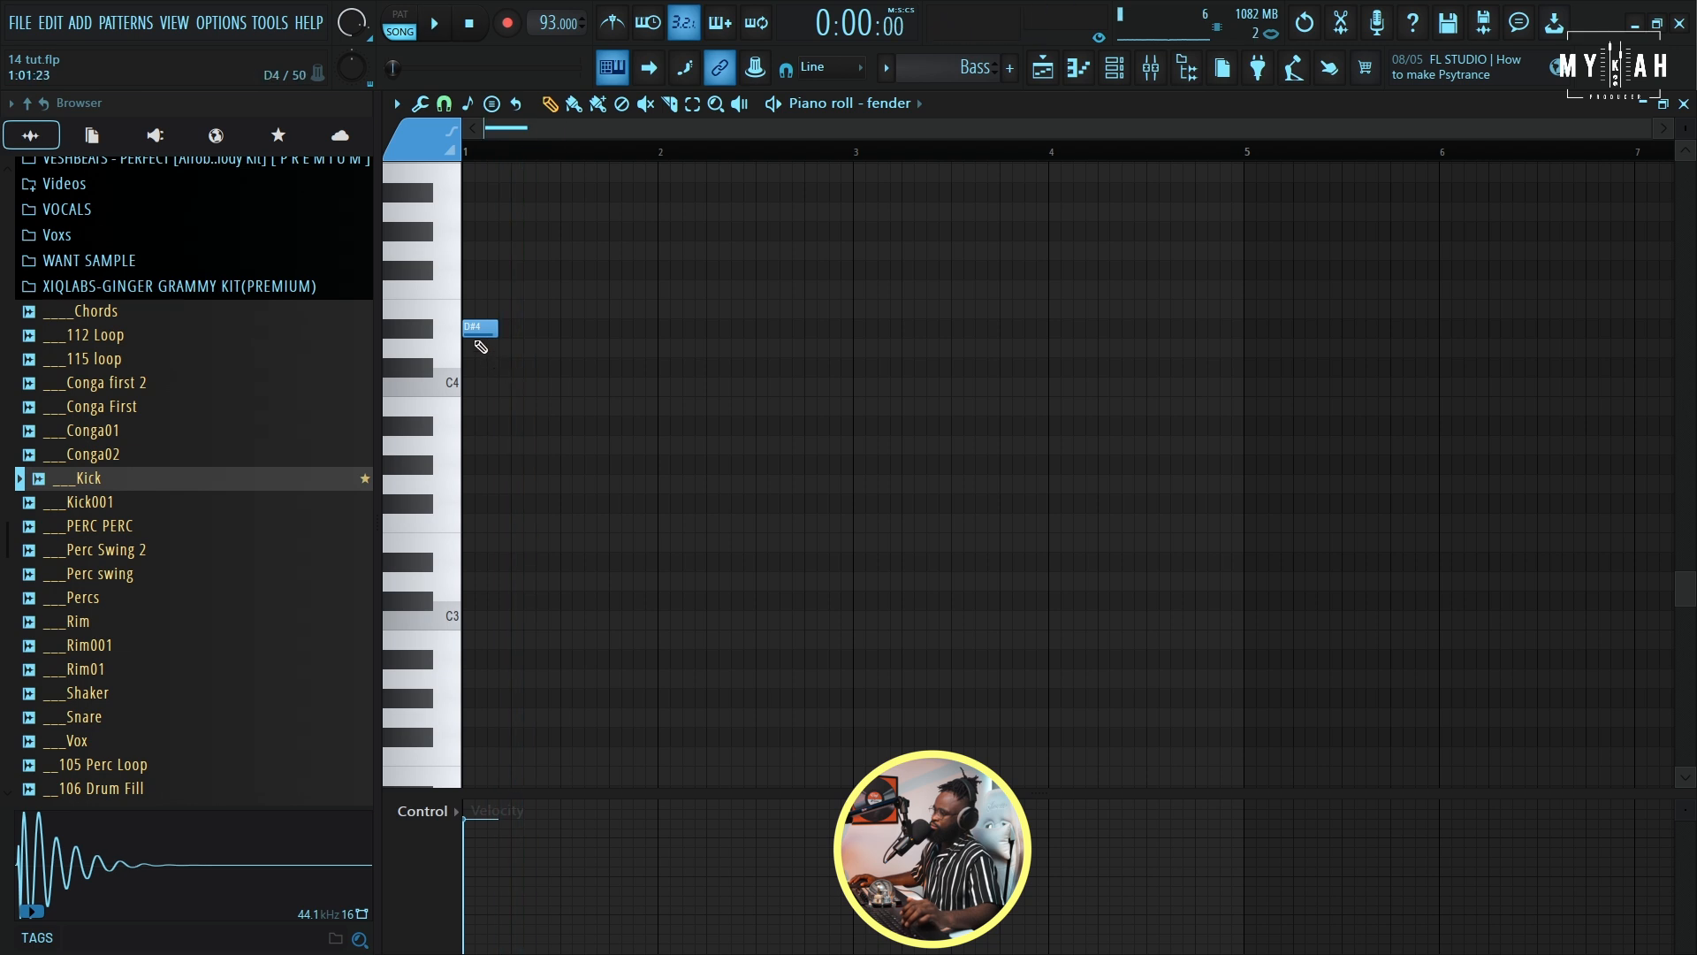
key("space")
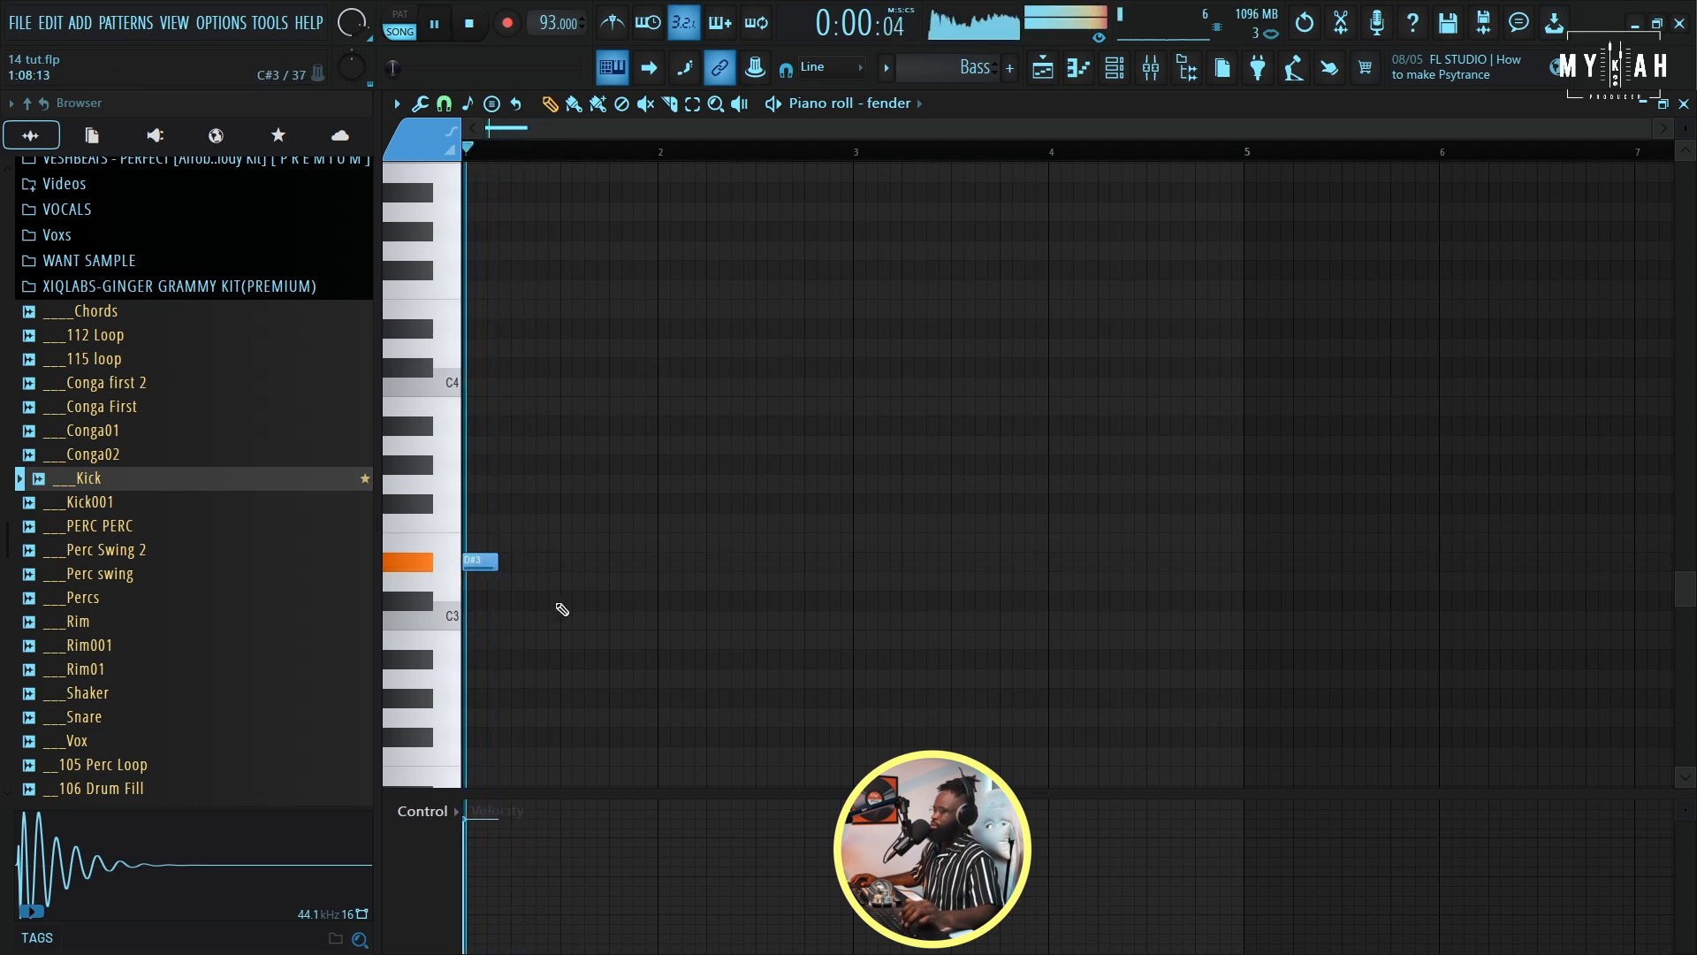
- Add matching D#3 bass notes at the middle of bar 1 and at the start and middle of bar 2
left_click(570, 564)
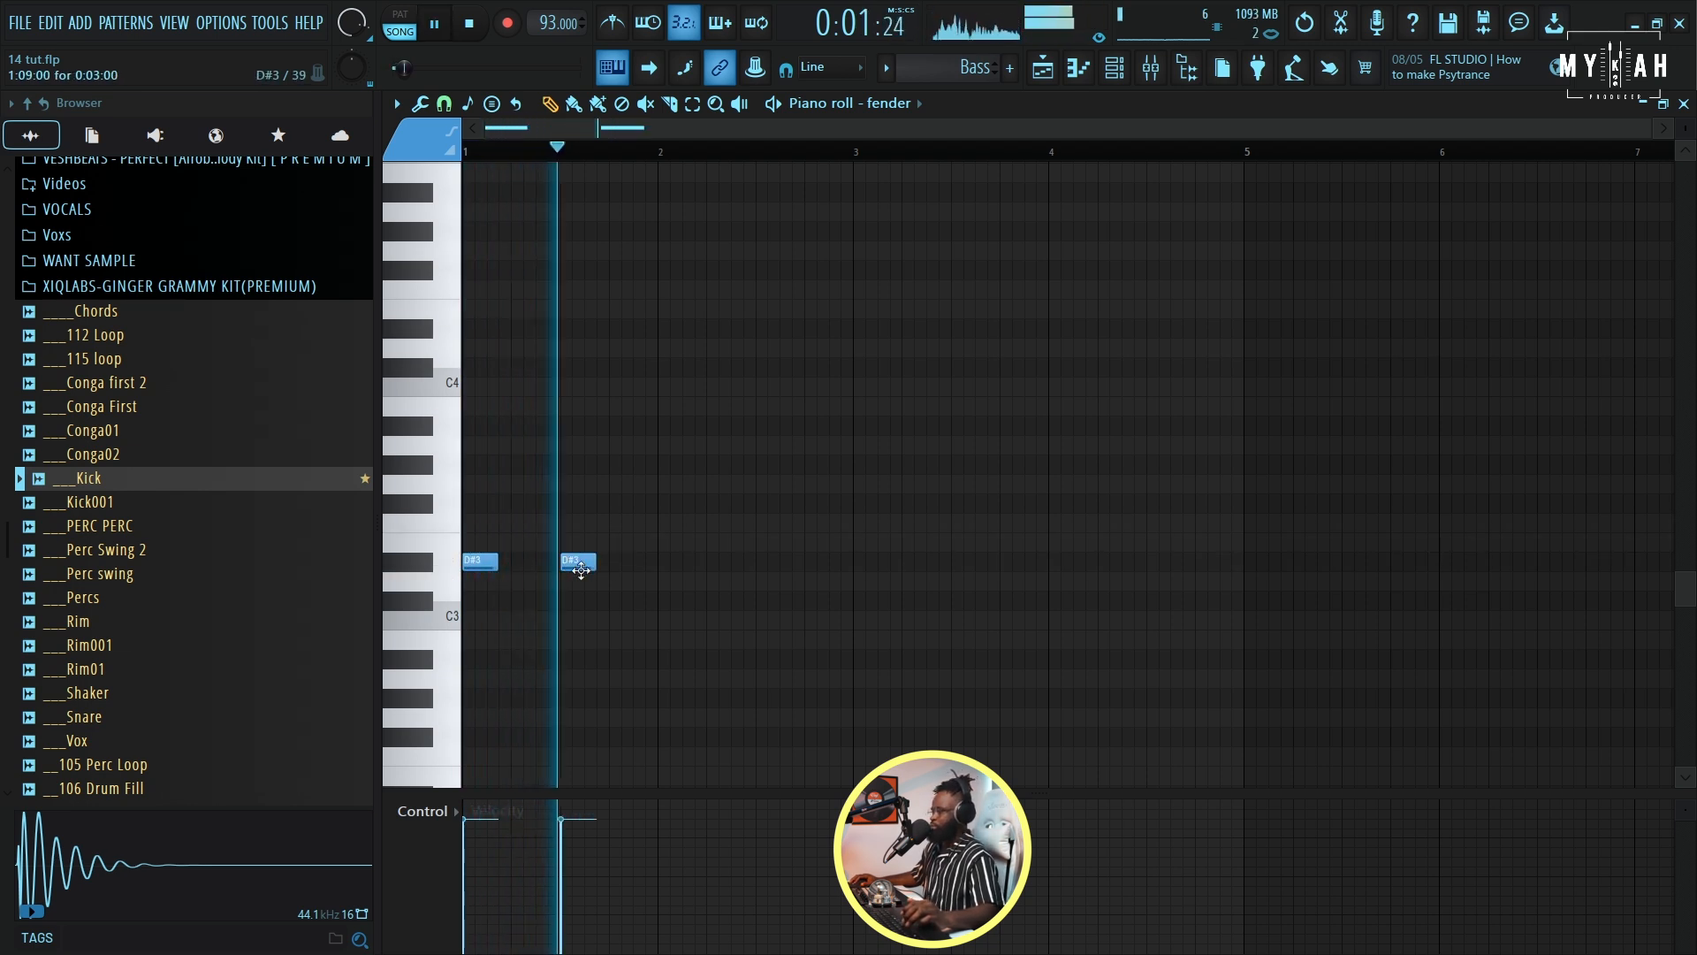
left_click(659, 562)
left_click(765, 562)
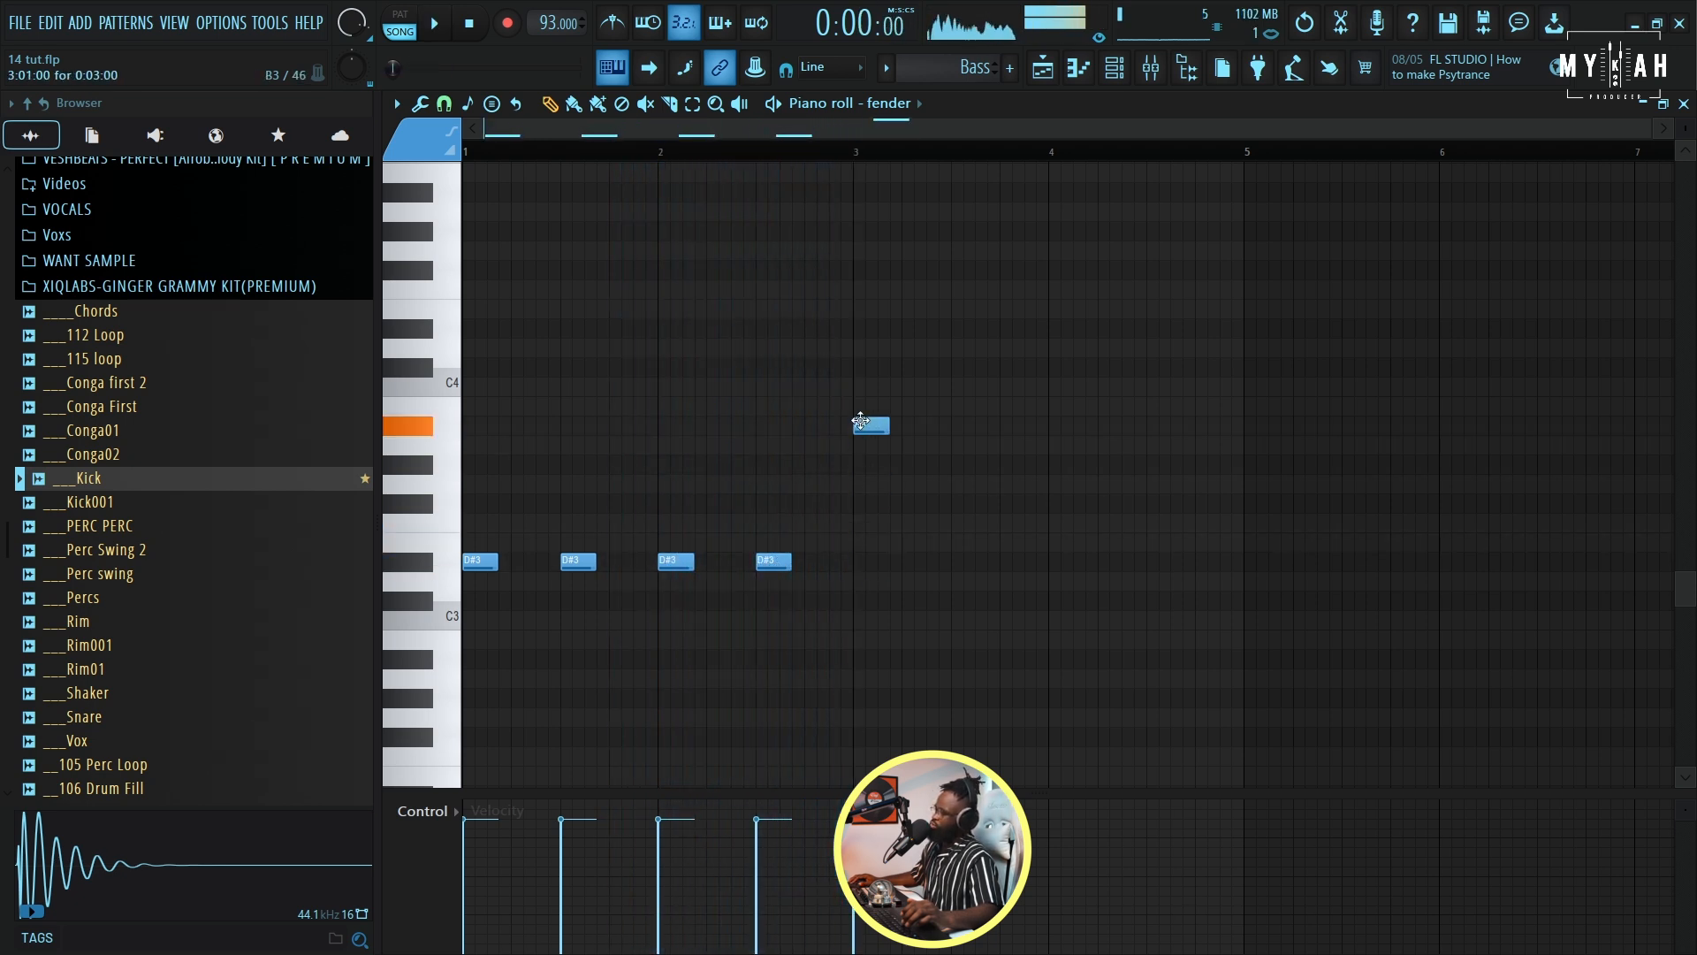
- Add four bass notes at half-bar intervals across bars 3 and 4 and set them all to G#3
left_click(953, 428)
left_click(1054, 427)
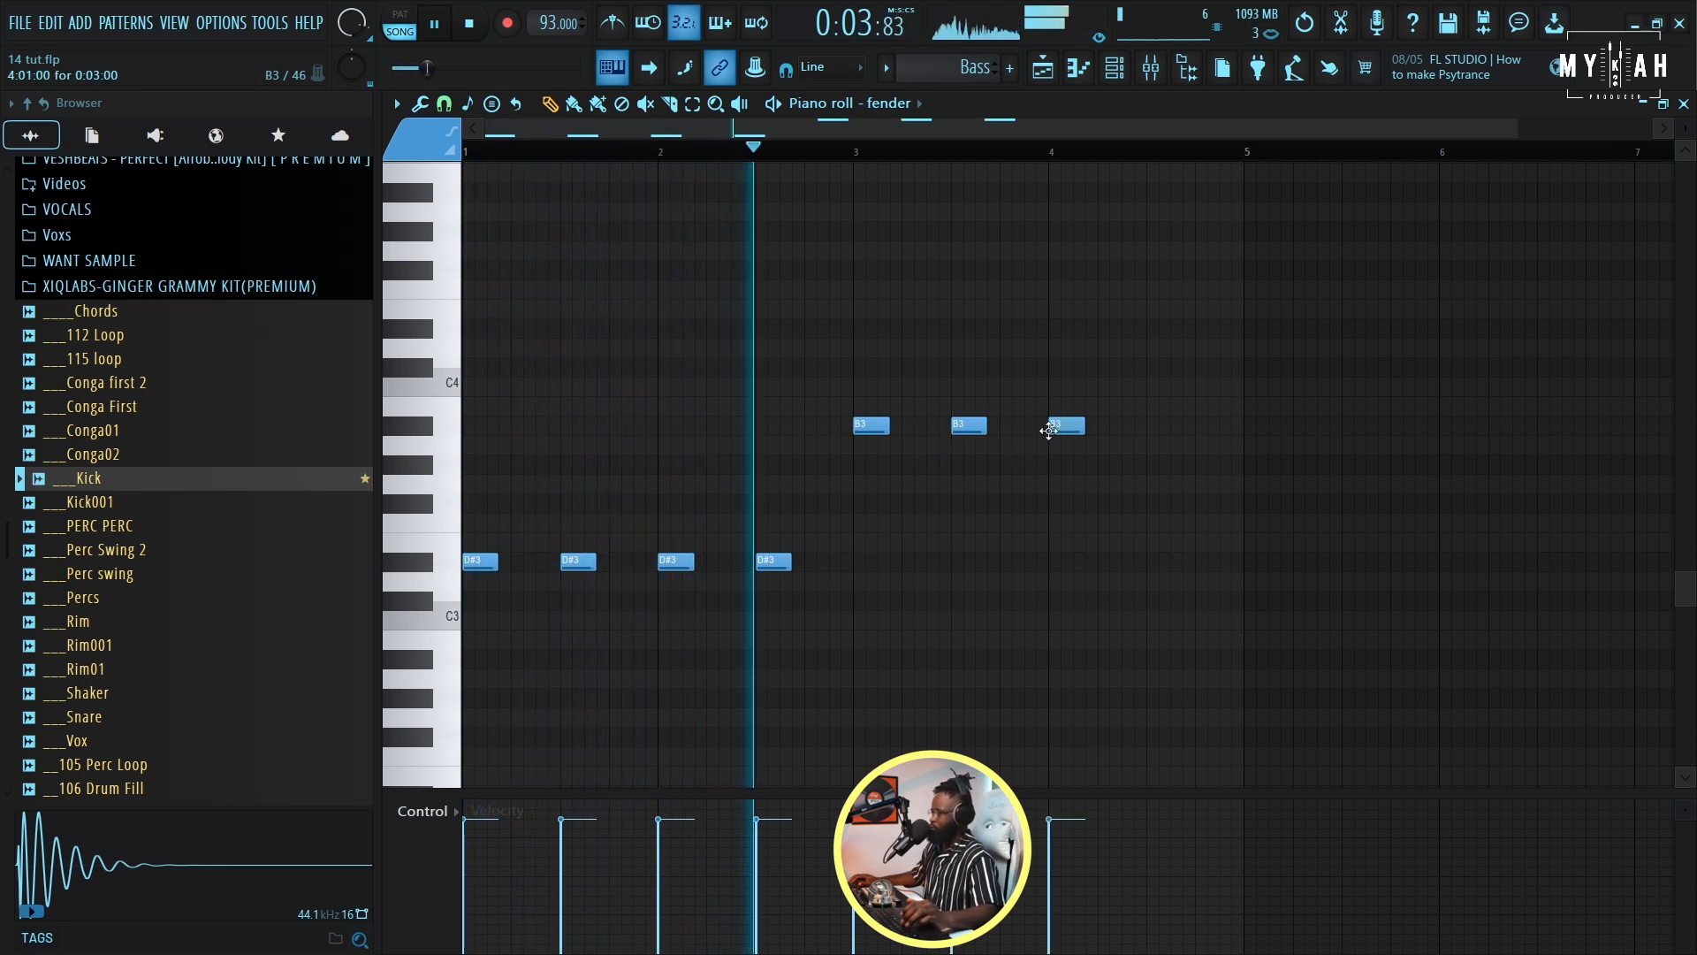
left_click(1148, 428)
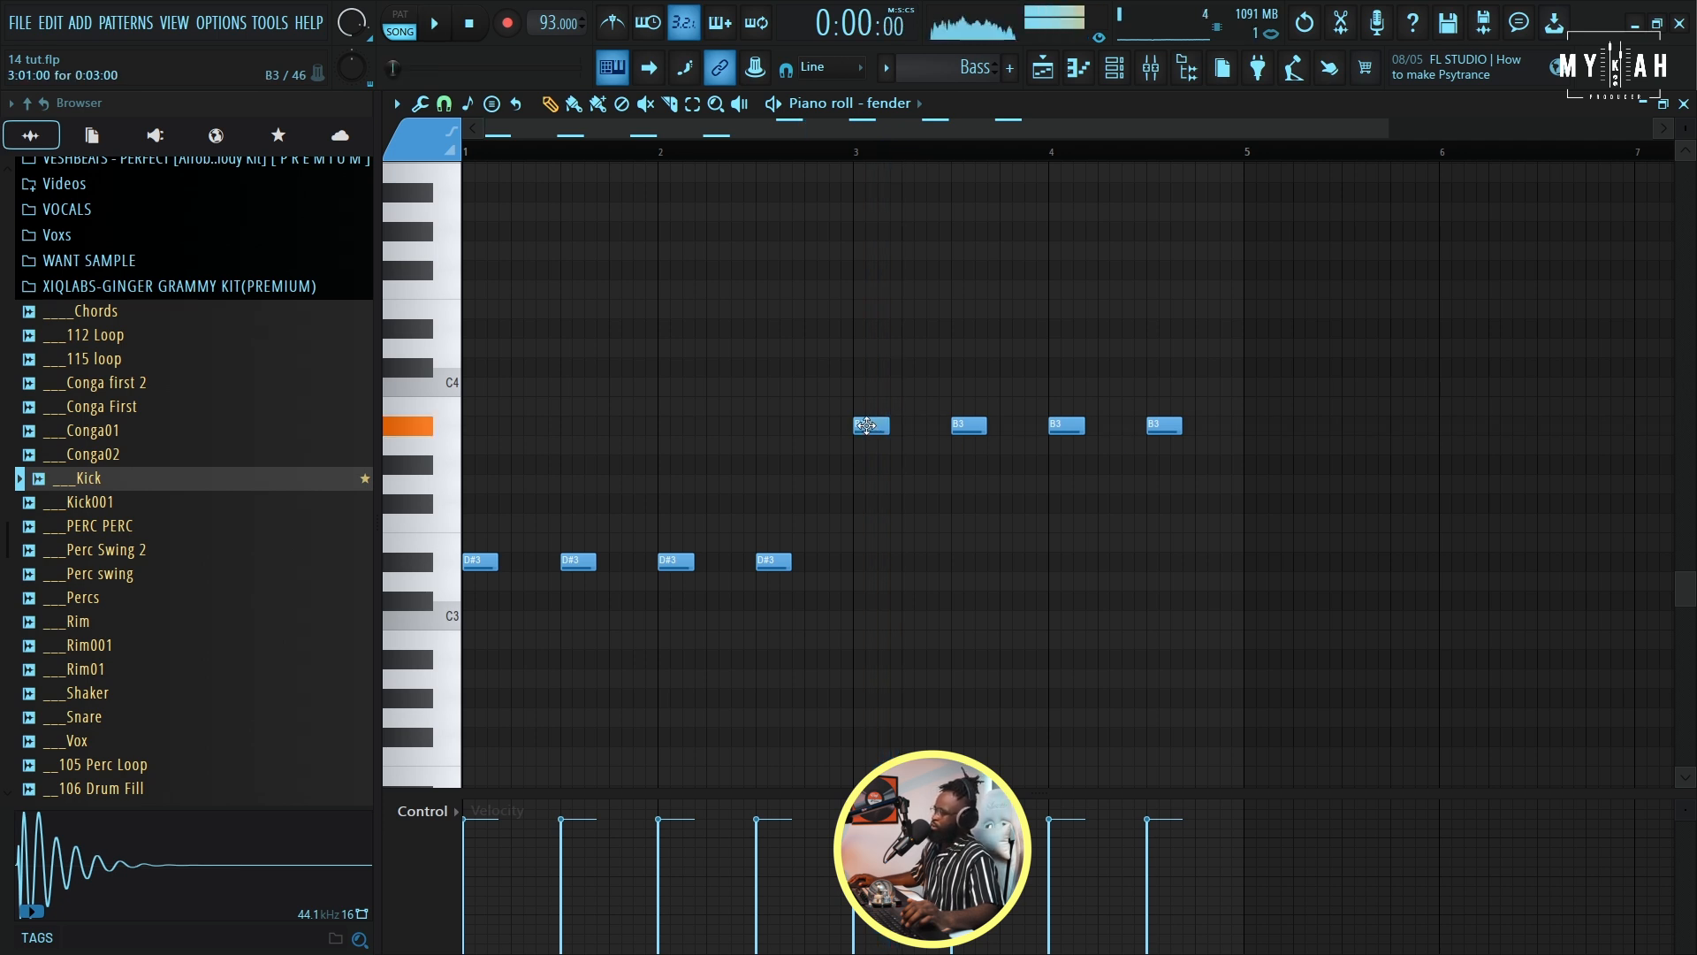
left_click_drag(952, 444, 965, 462)
left_click_drag(1061, 428, 1055, 470)
left_click_drag(1152, 428, 1152, 469)
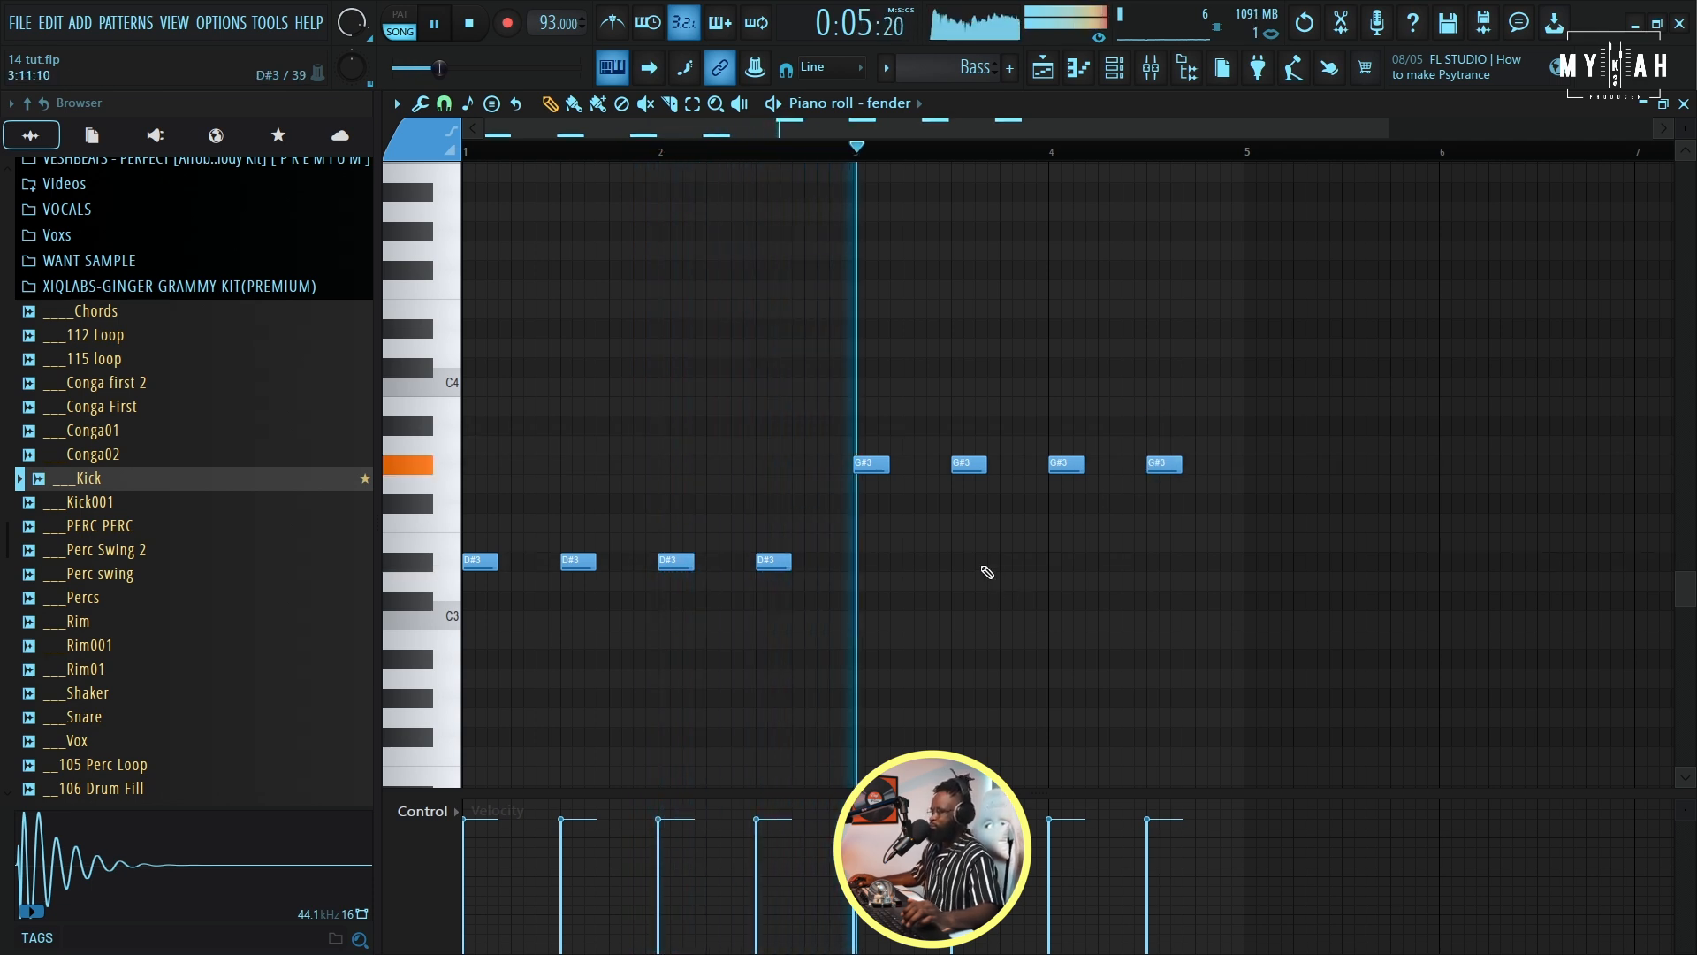
- Add B3 notes near the ends of bars 4 and 2, stretching the bar 2 note over that bar's last four steps
left_click(1224, 426)
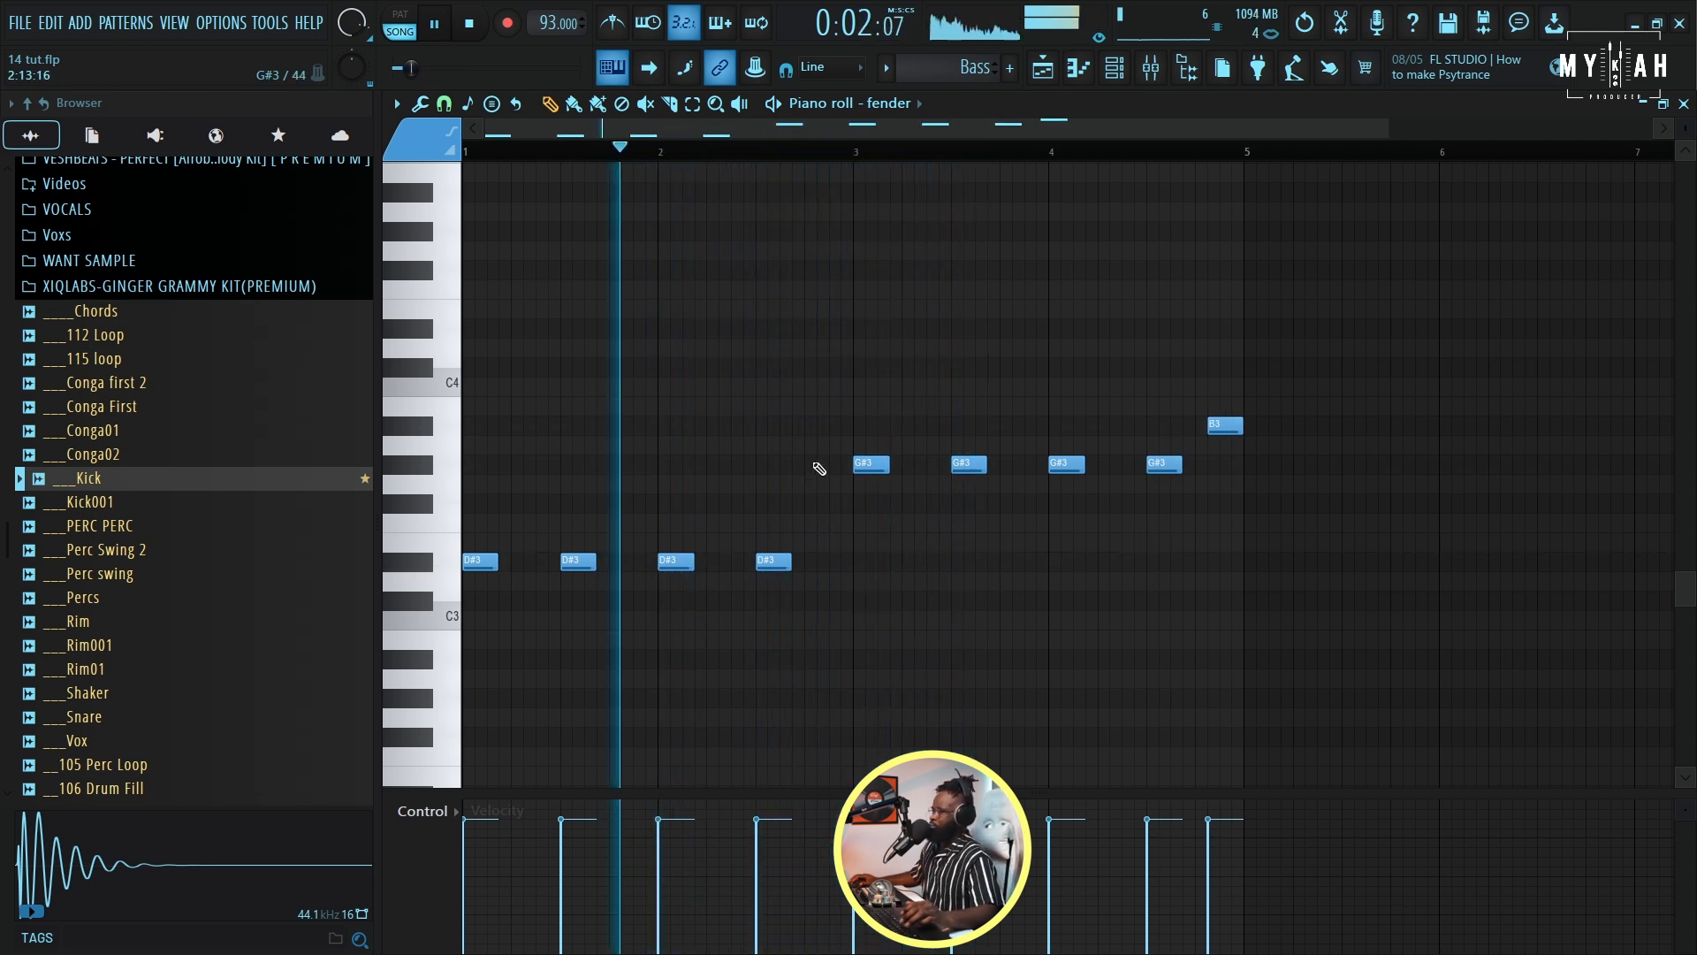
left_click(822, 426)
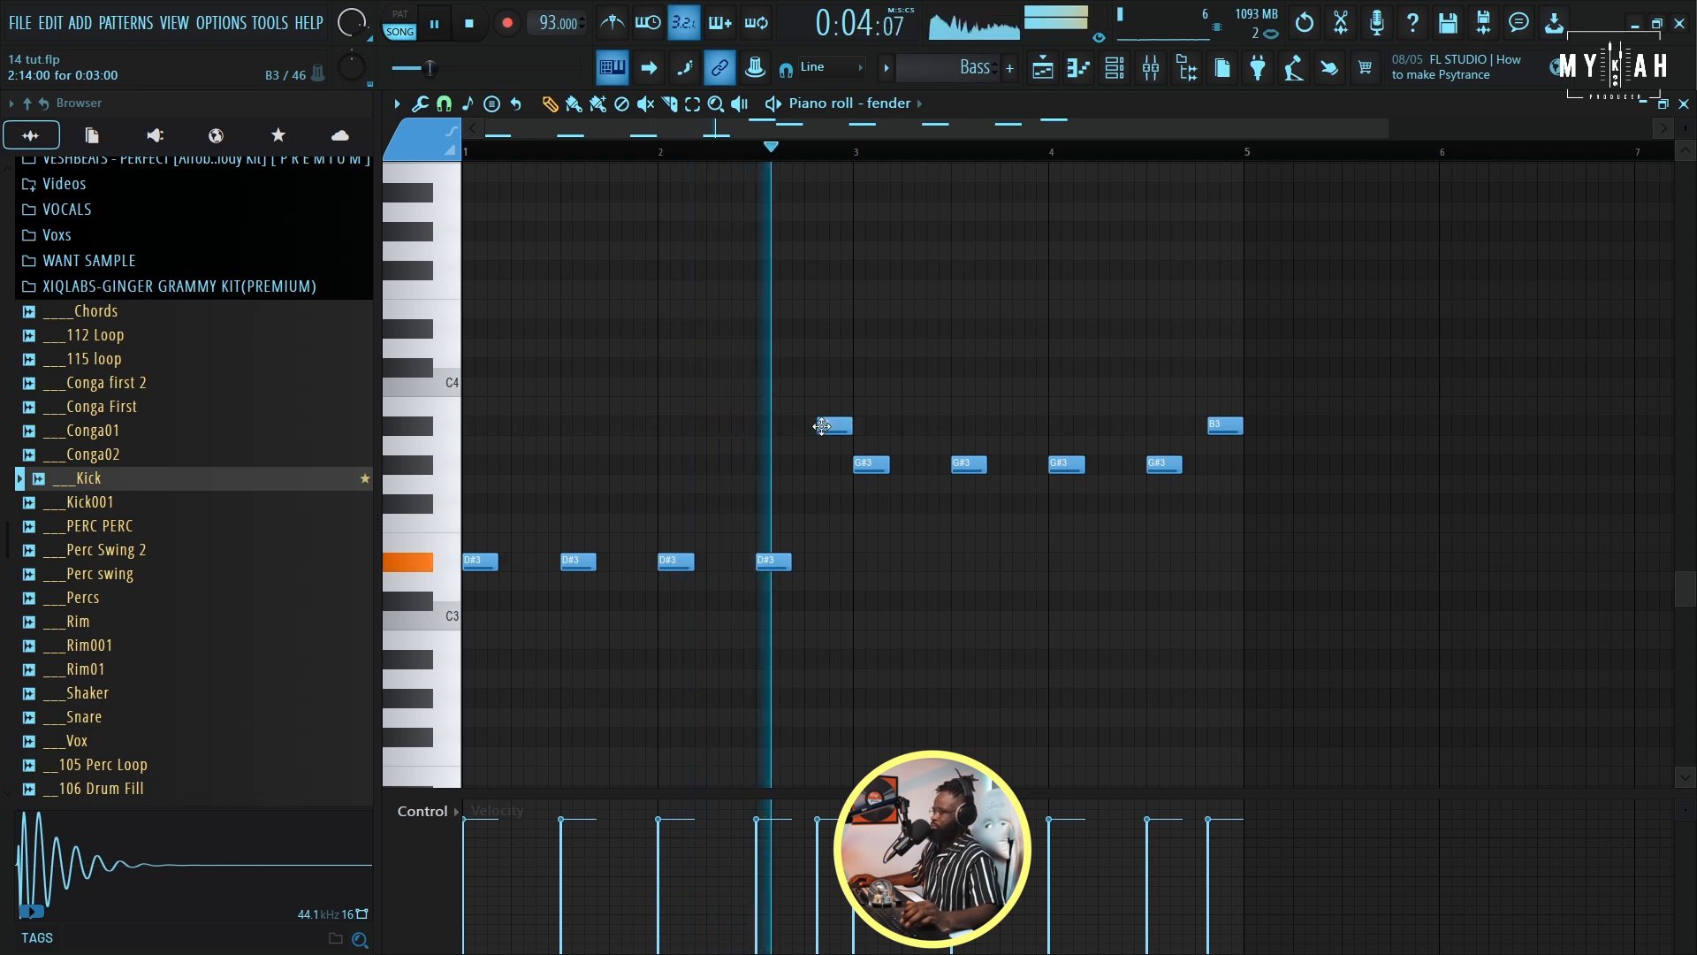
key("space")
left_click_drag(839, 427, 828, 431)
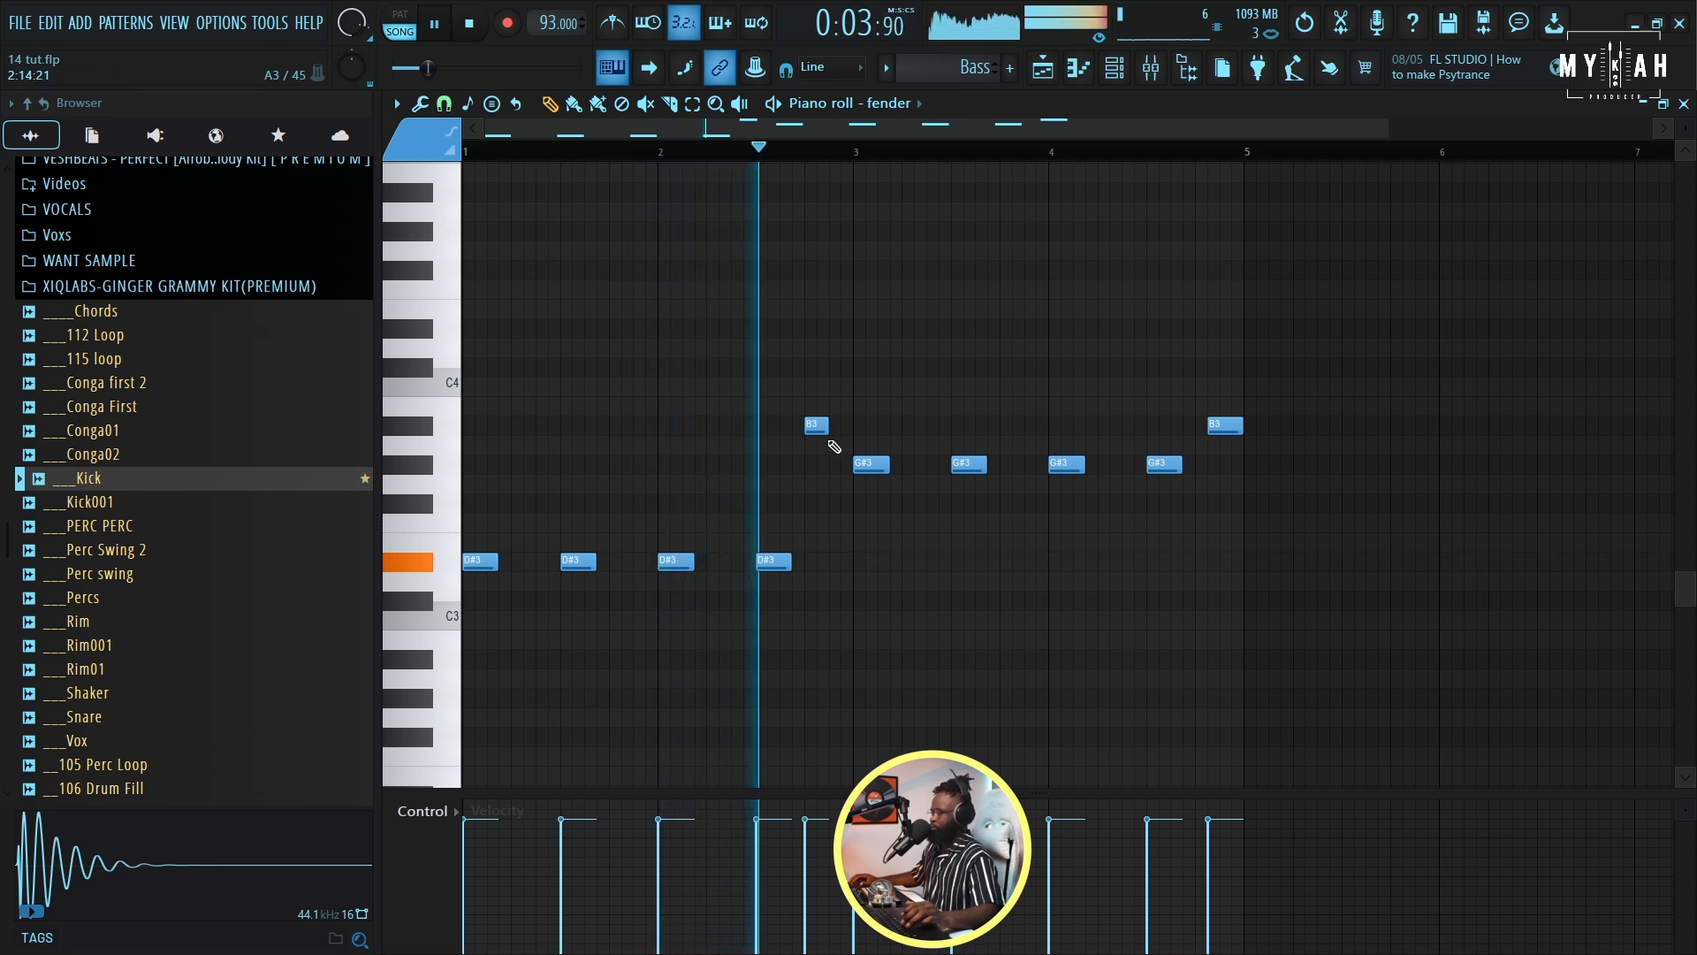
left_click_drag(828, 429, 842, 434)
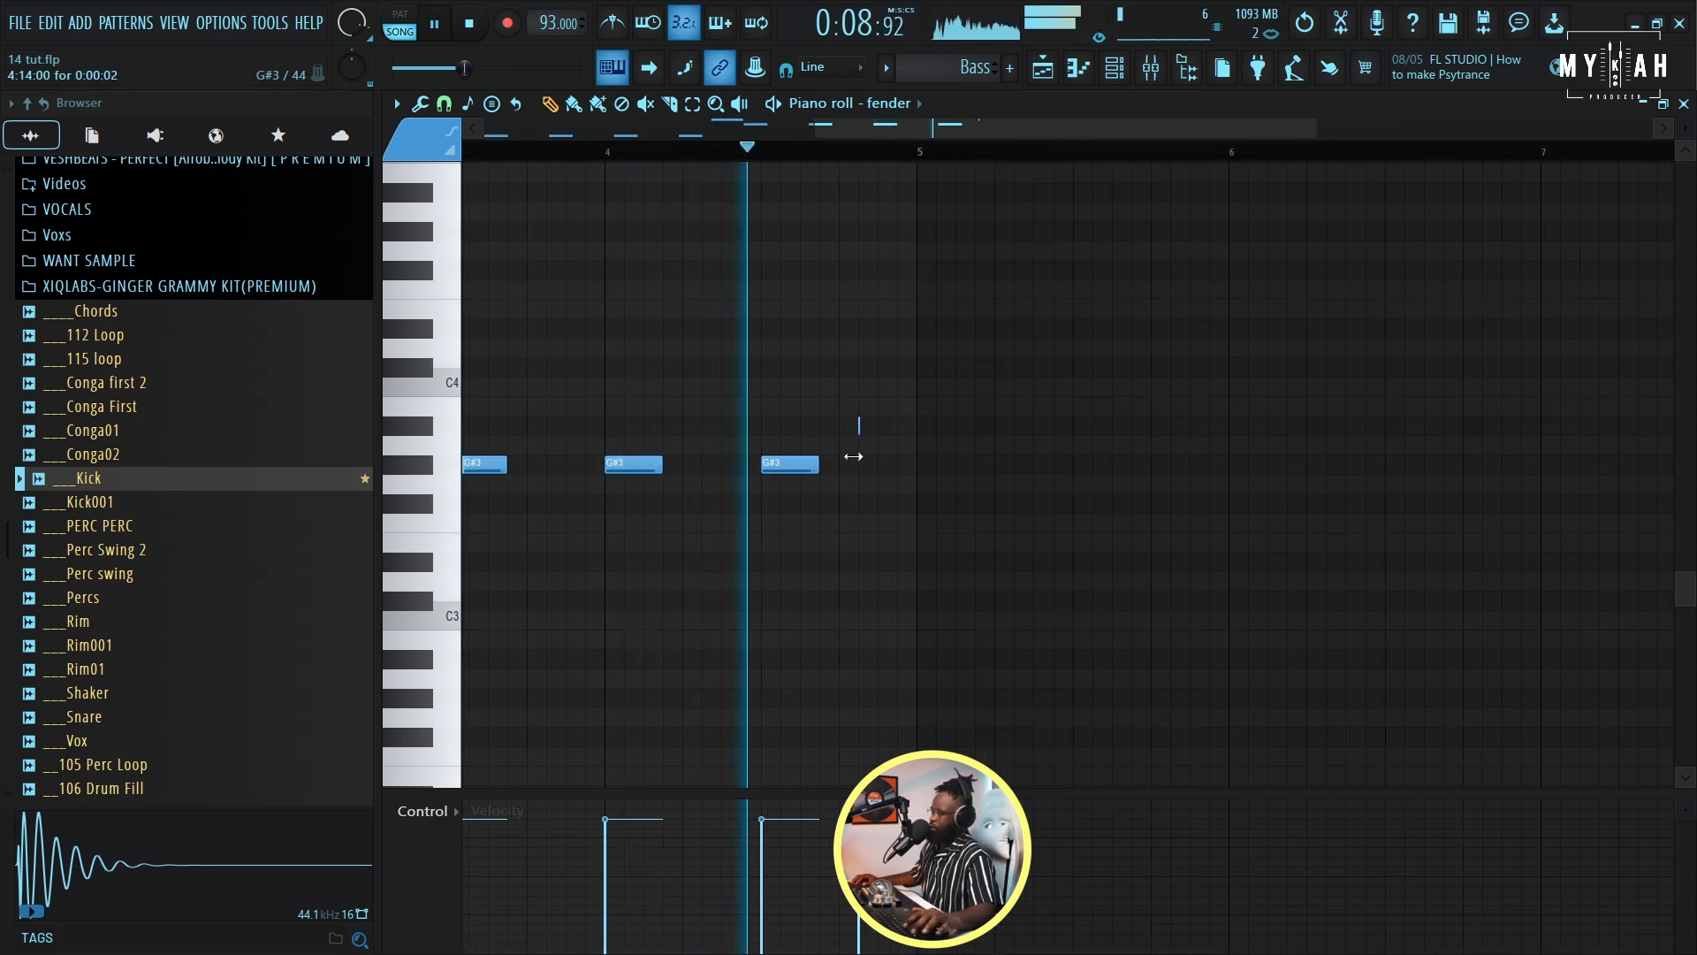
- Place a B3 bass note over the last two steps of bar 4 during playback
key("space")
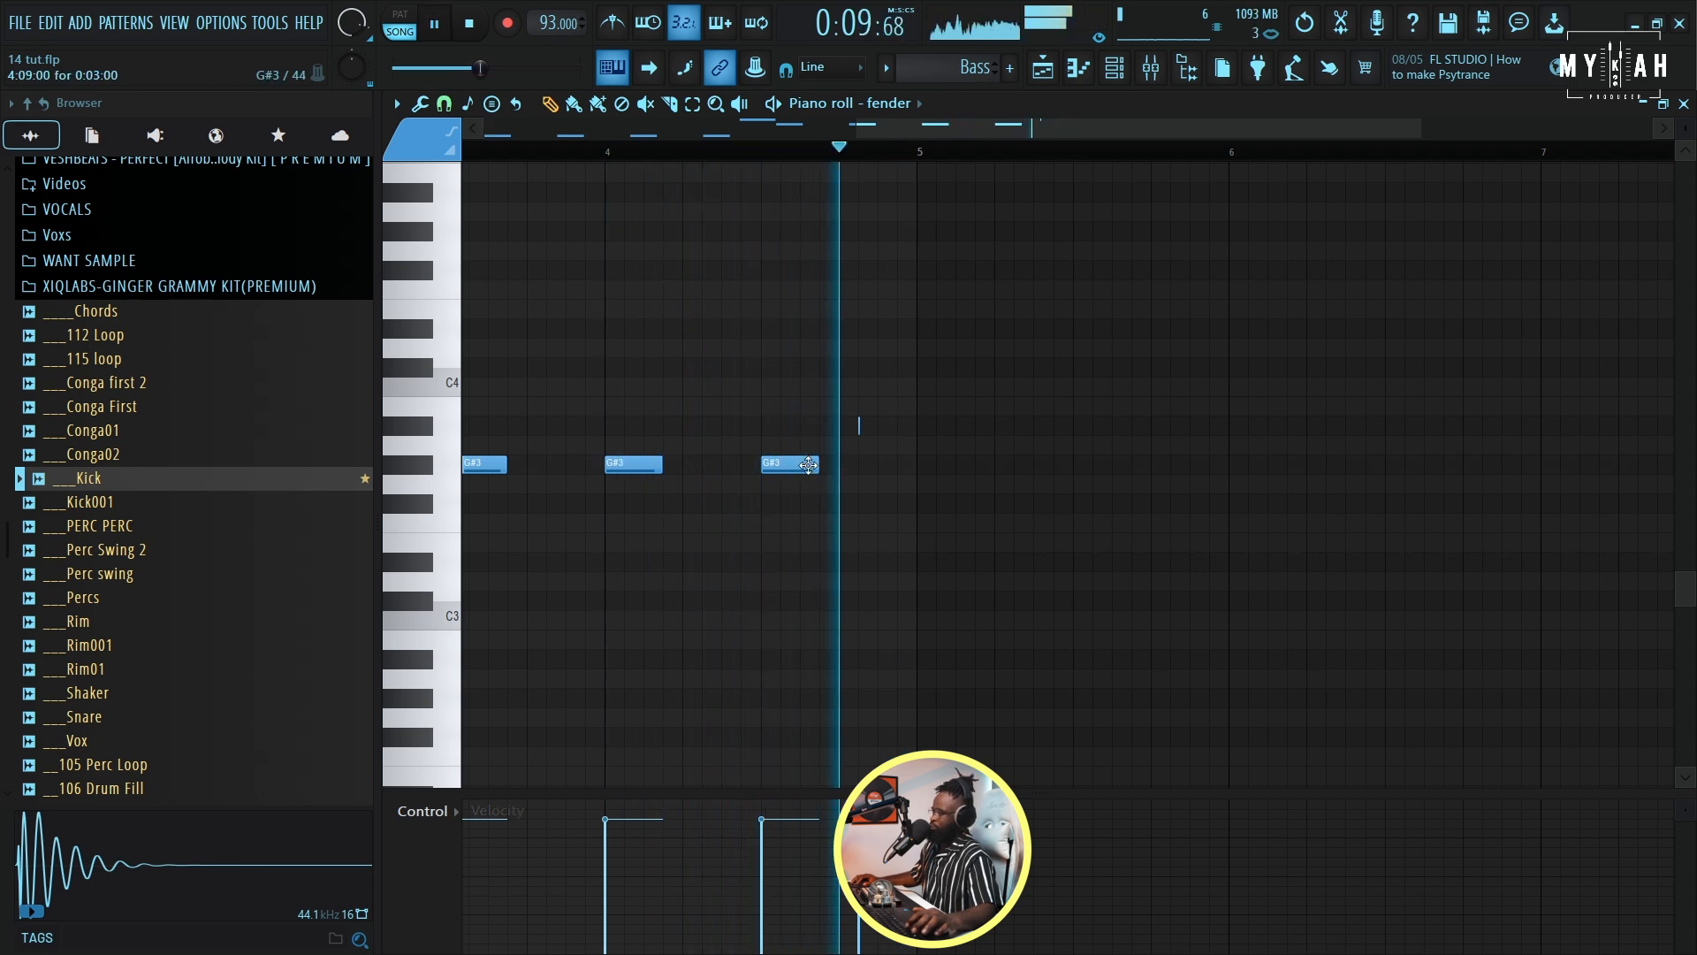
left_click(887, 425)
left_click_drag(935, 427, 914, 427)
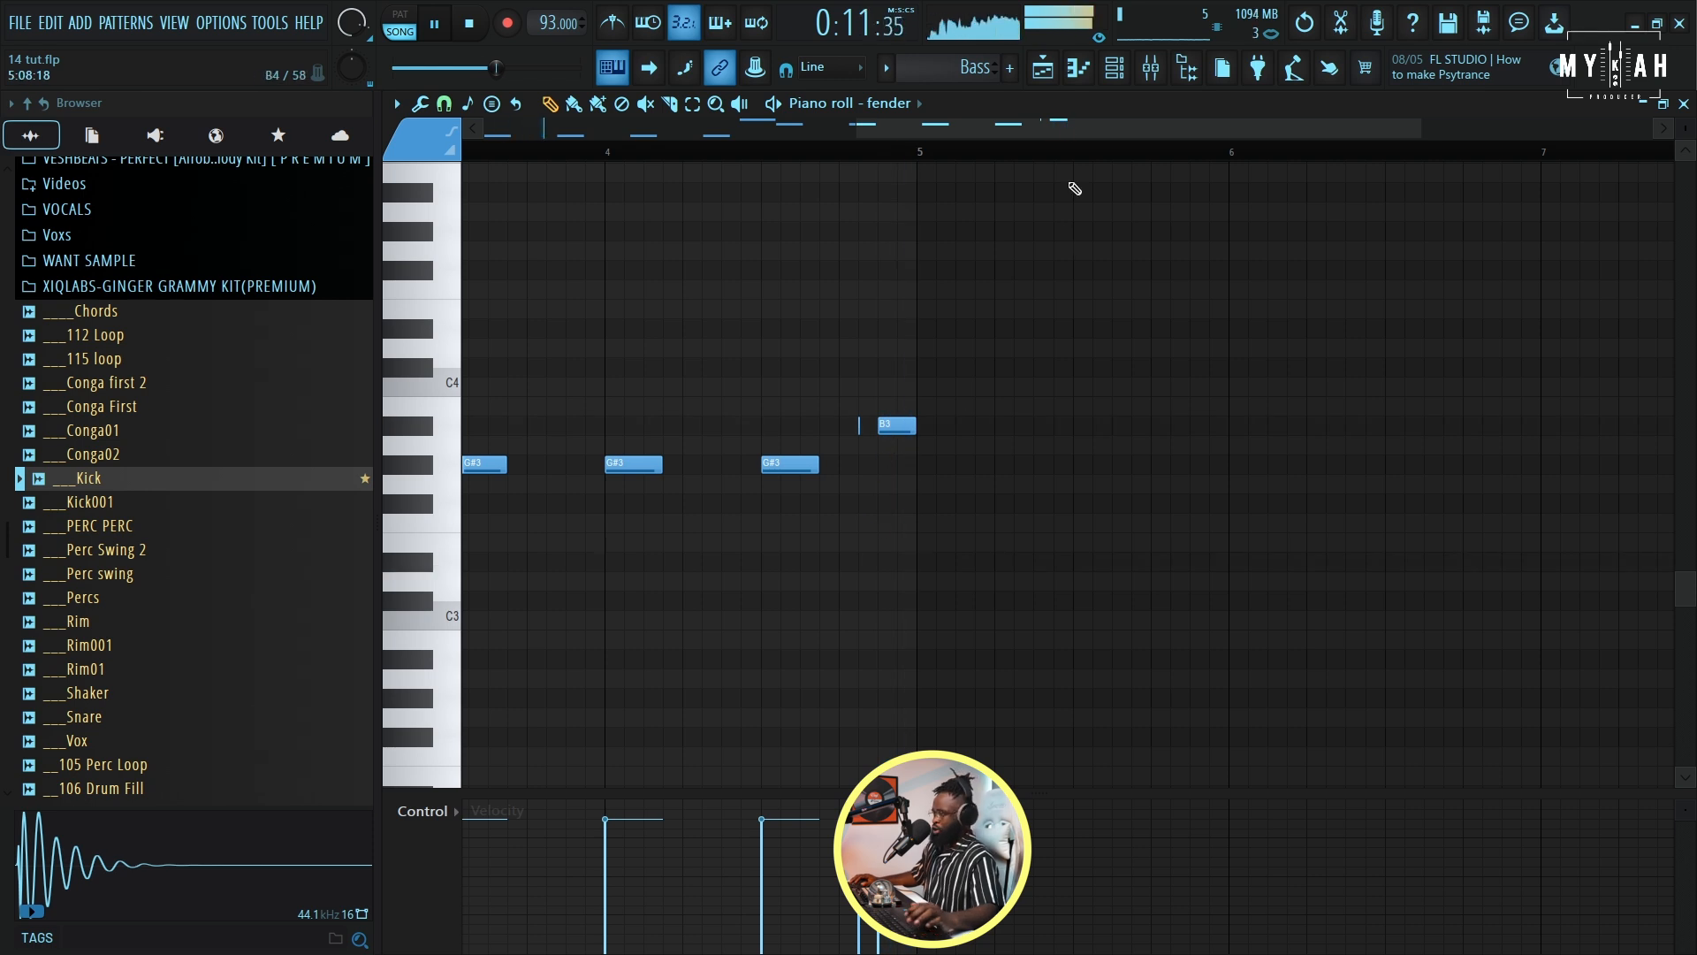
left_click_drag(990, 130, 528, 186)
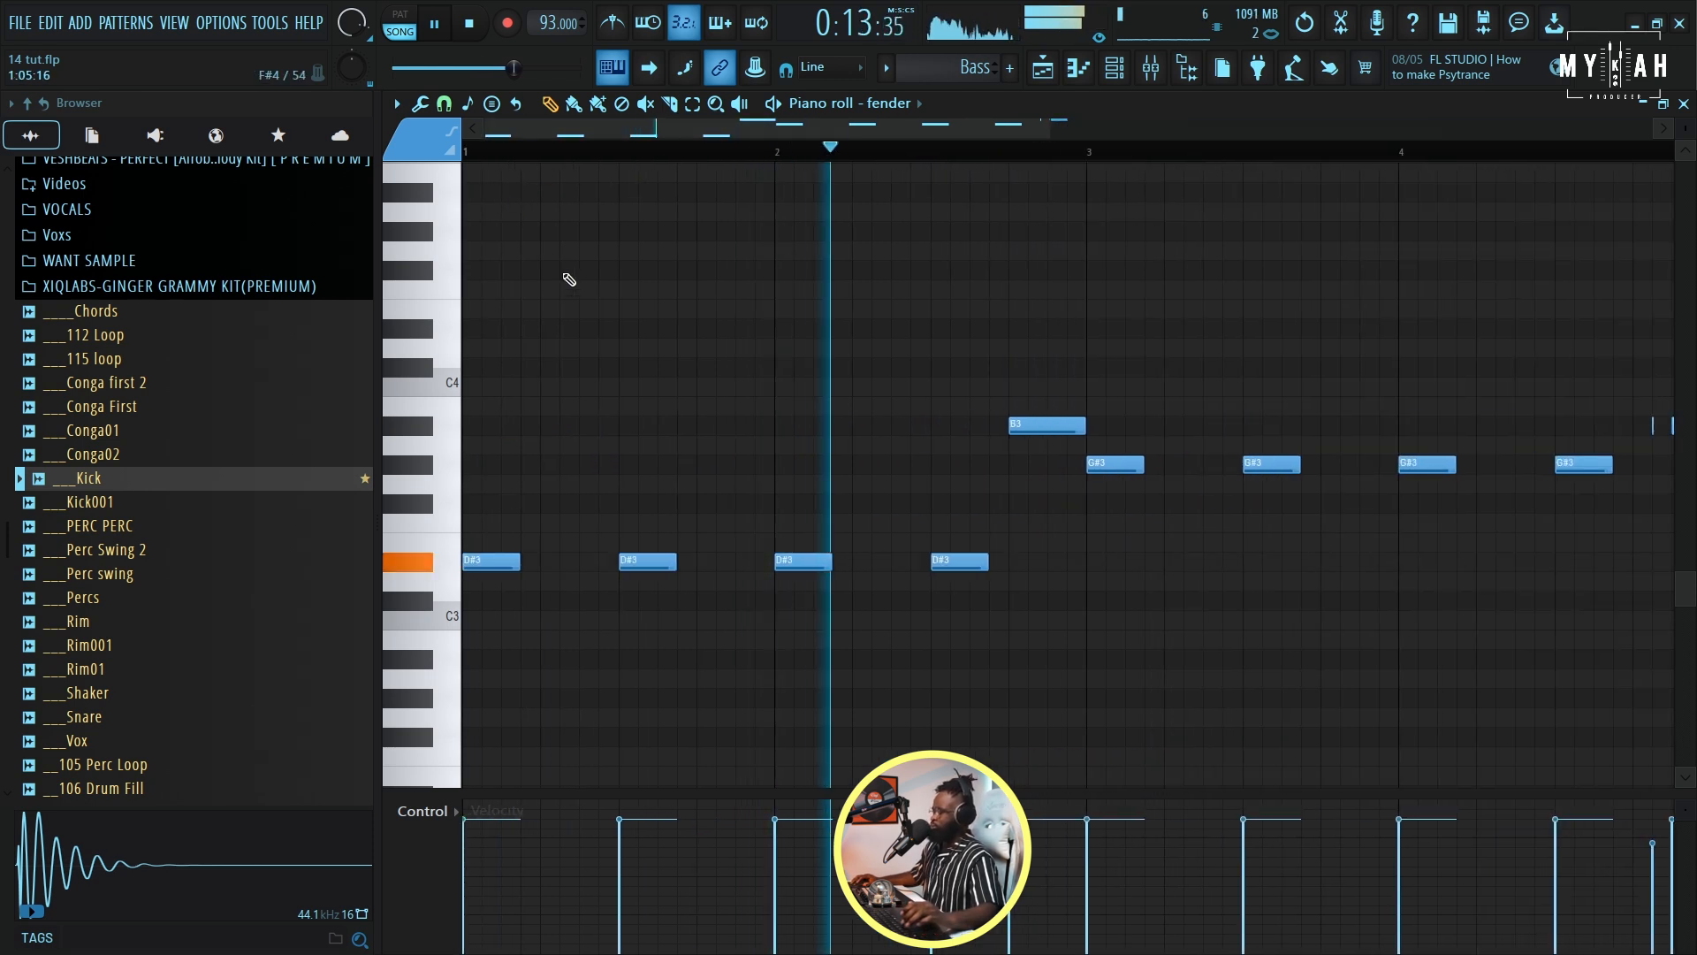
- Repeat the four-bar Bass clip at bar 5 of Track 4 and adjust the B3 note at the end of bar 2
left_click(1045, 73)
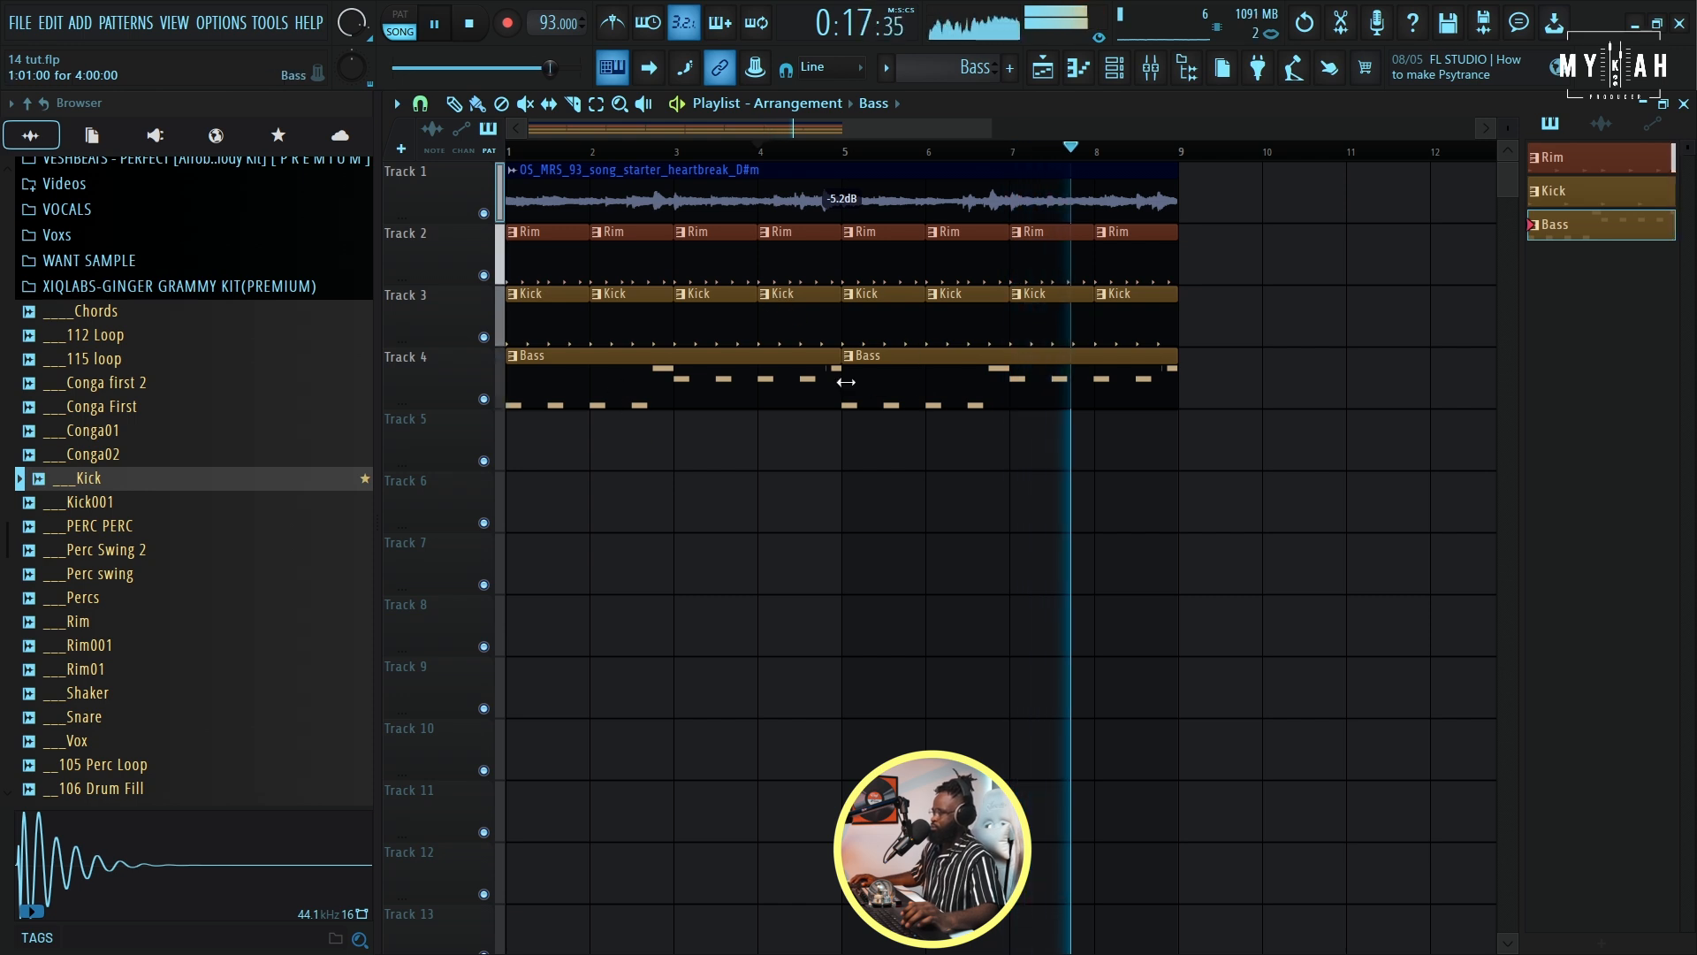
double_click(895, 396)
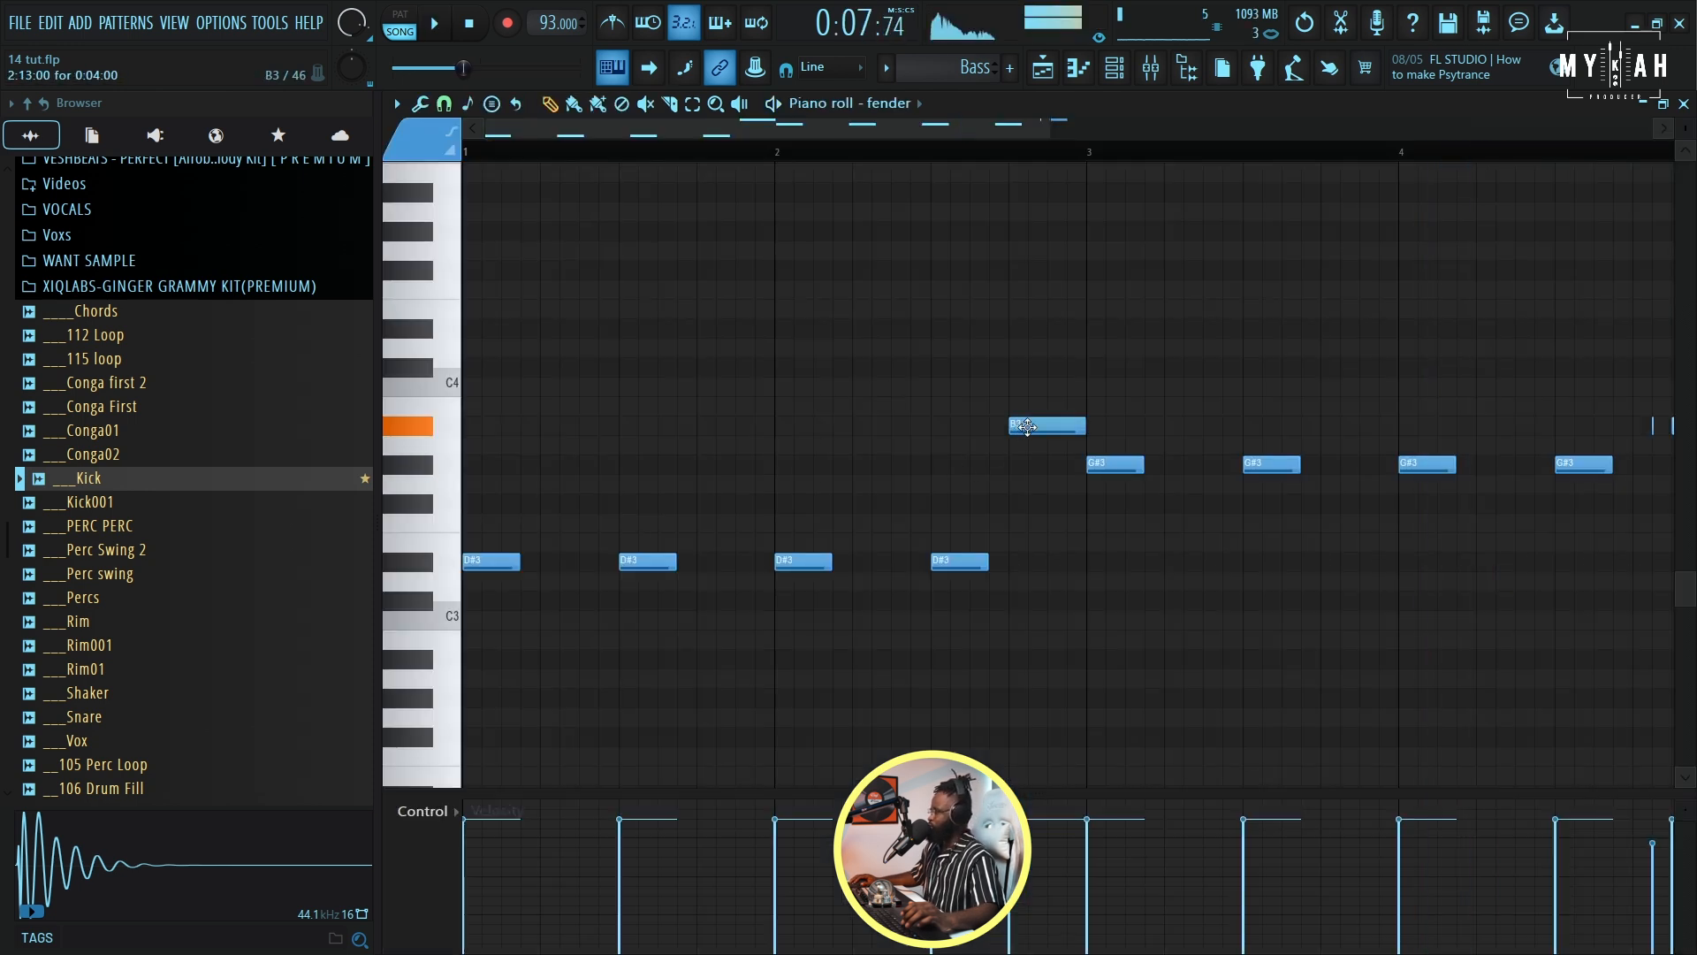
left_click_drag(1045, 427, 1087, 427)
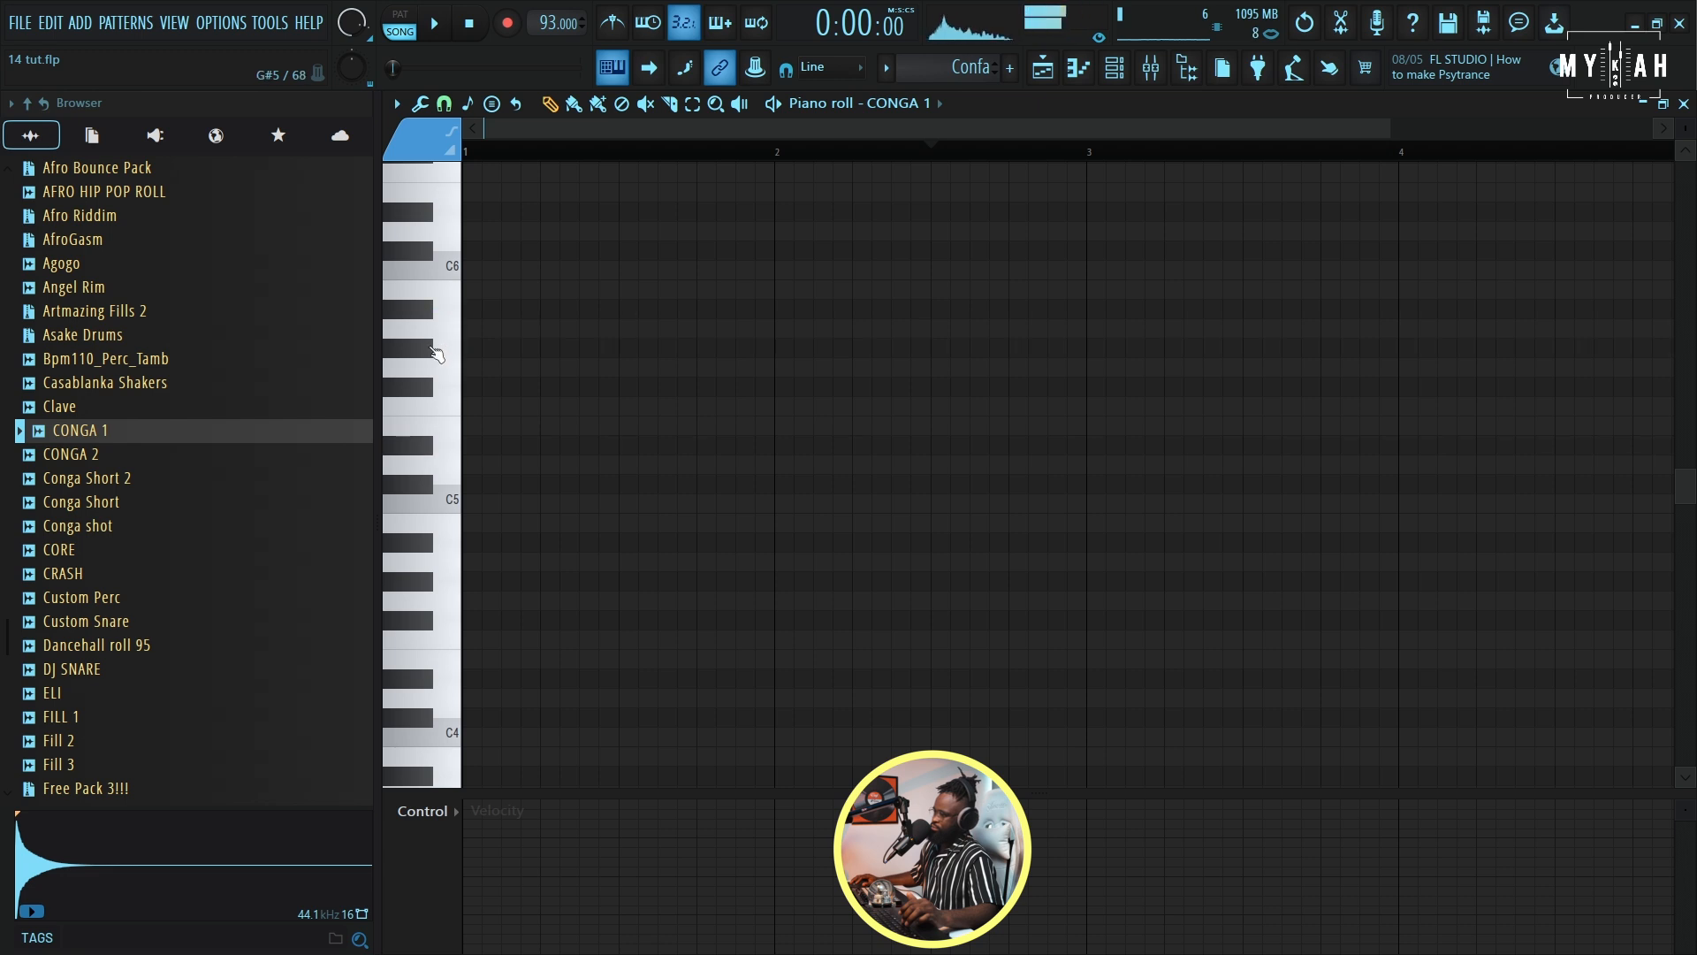
- Place two-step F#5 notes on steps 7 and 15 of bar 1 and step 7 of bar 2 for CONGA 1, checking them in playback
key("space")
left_click(580, 386)
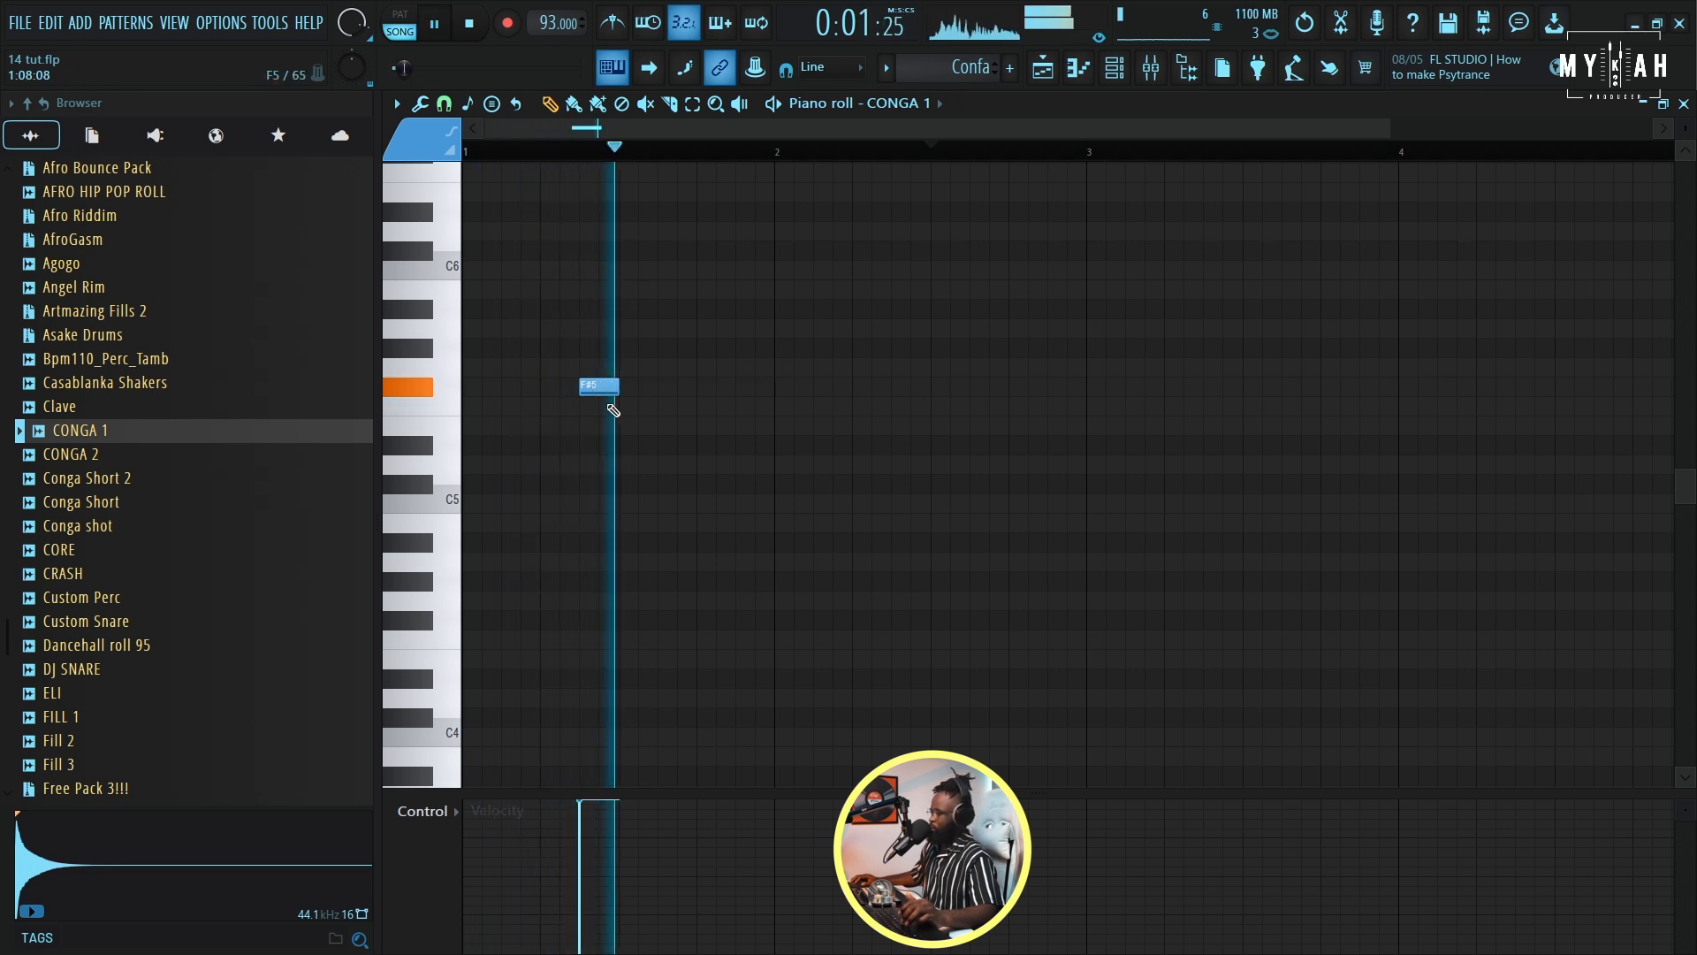
left_click(738, 386)
left_click(893, 387)
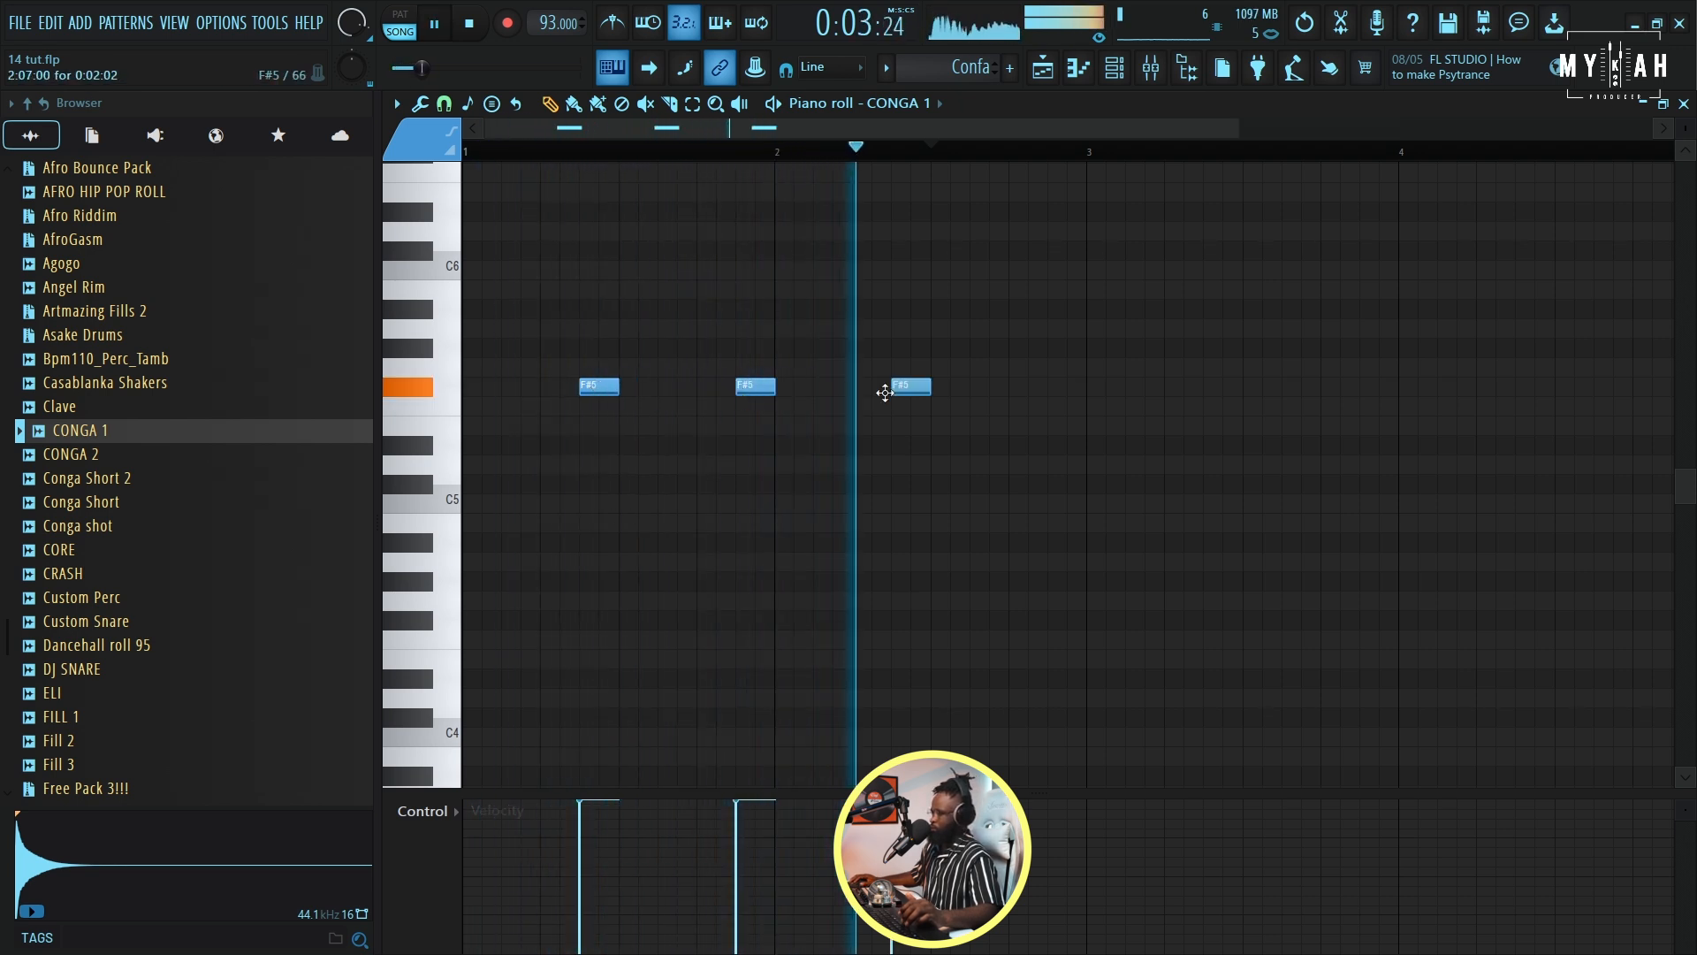
key("space")
scroll(1021, 396, "up", 1)
key("space")
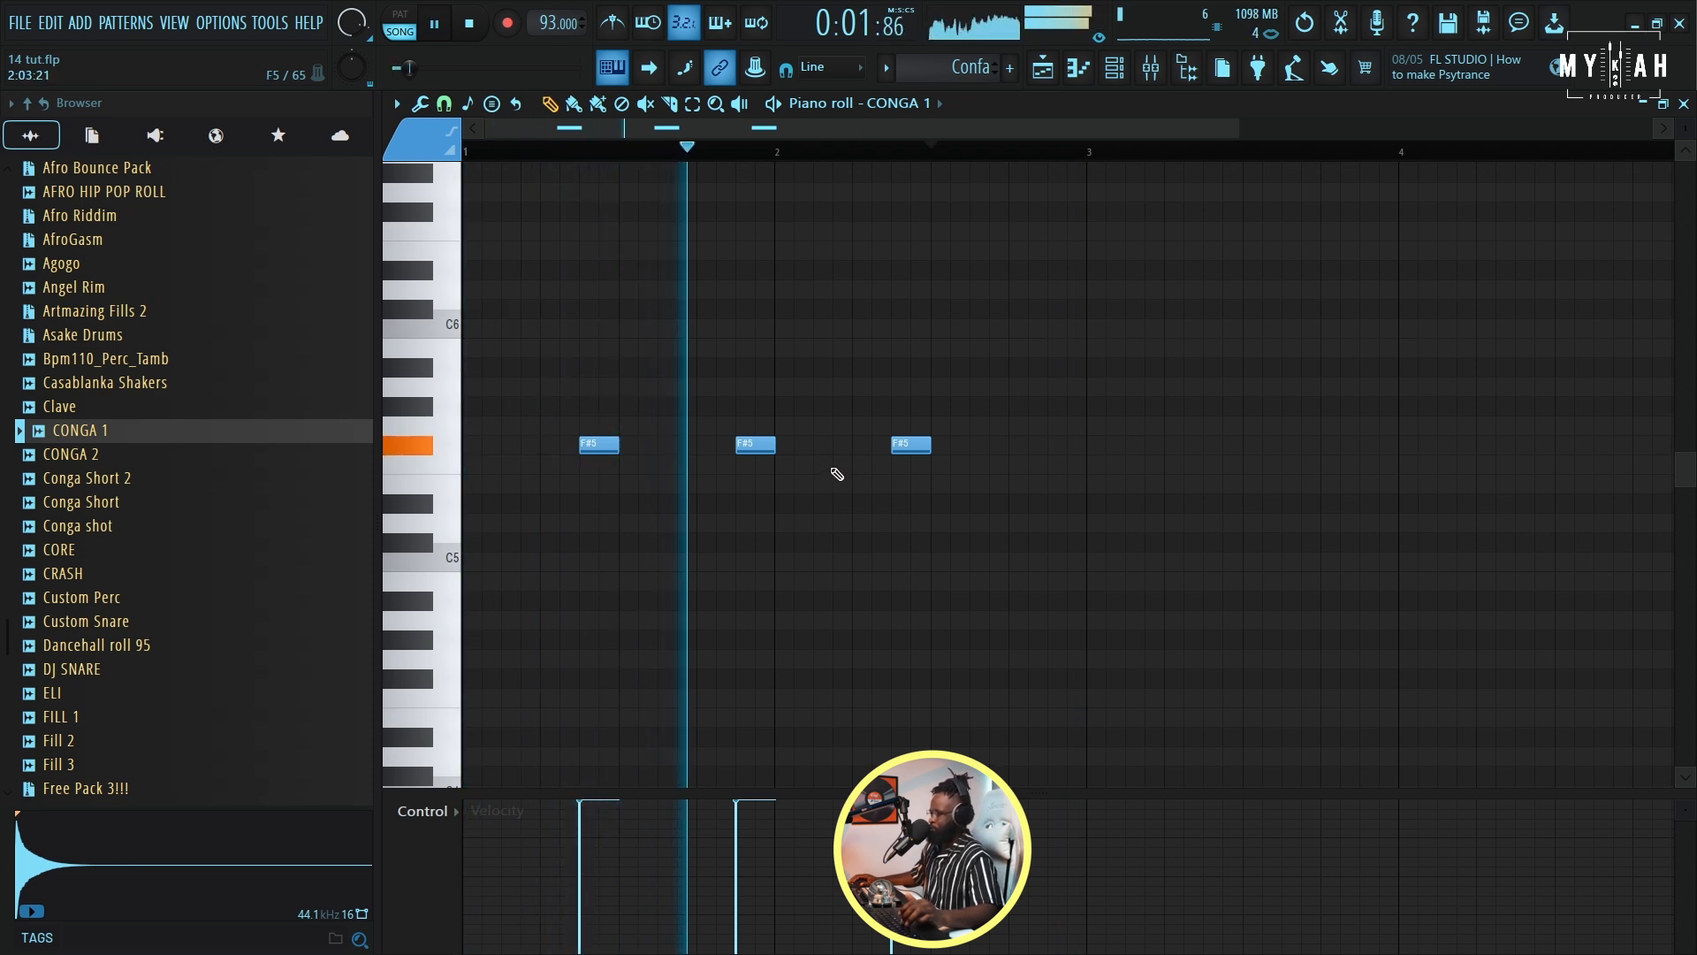
- Replace the F#5 note on step 7 of bar 2 with two short F#5 notes around steps 12 and 13, nudging the second slightly earlier
right_click(921, 445)
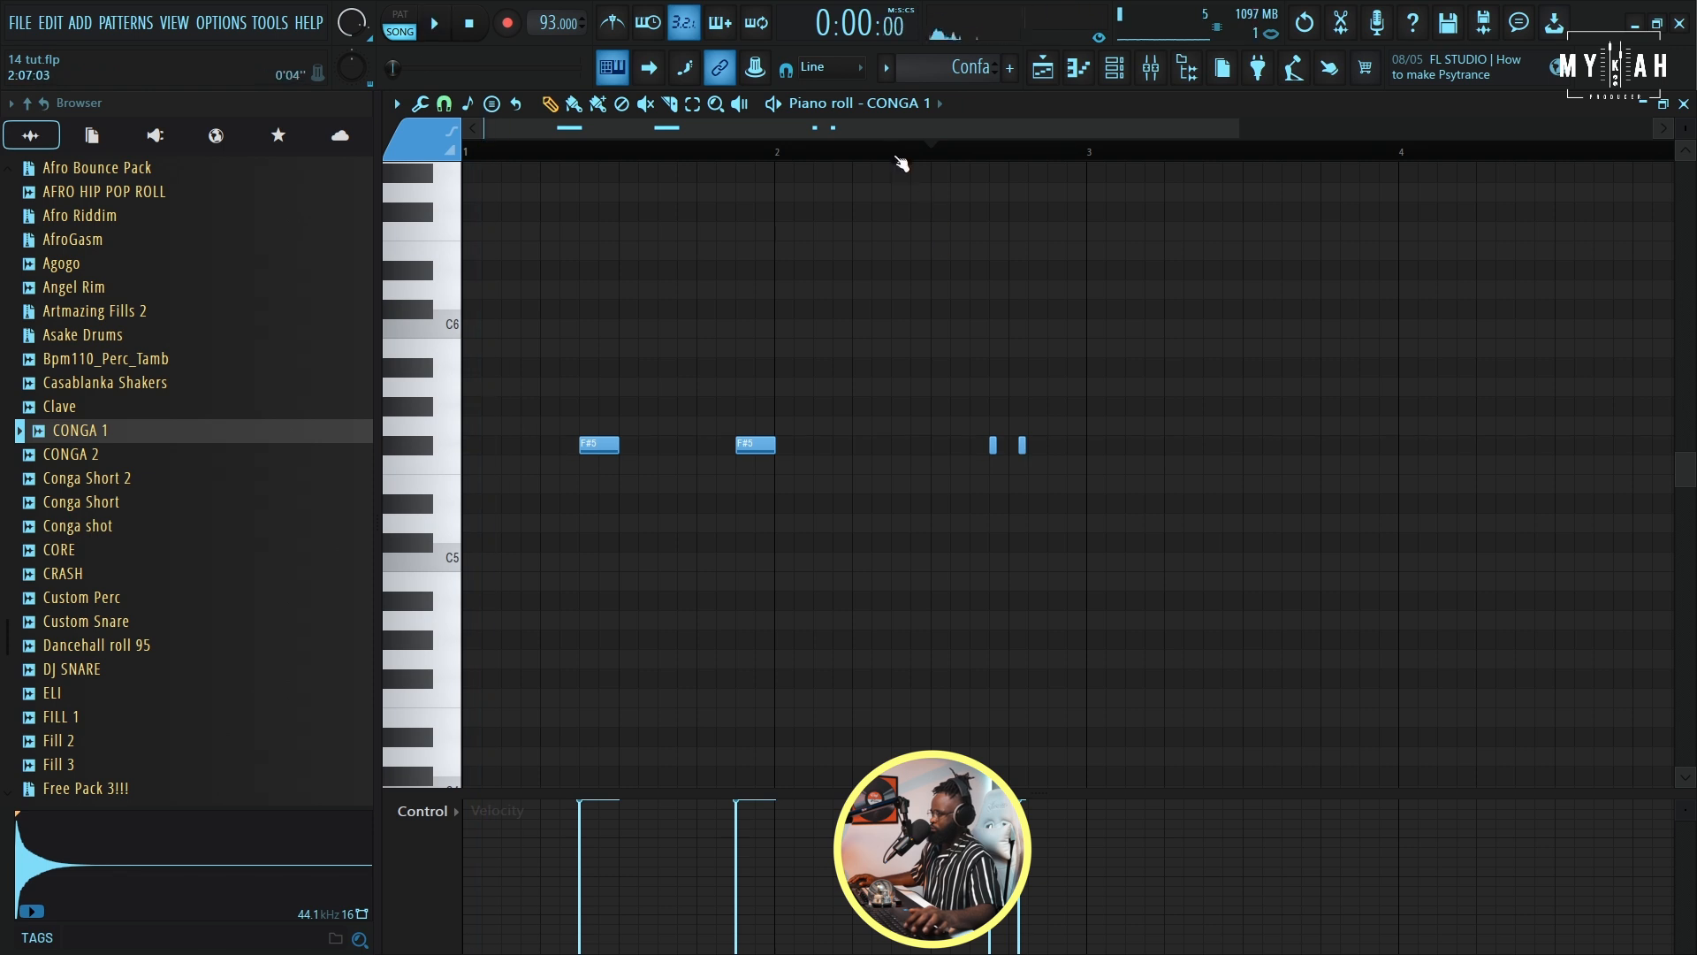
scroll(1013, 163, "up", 6)
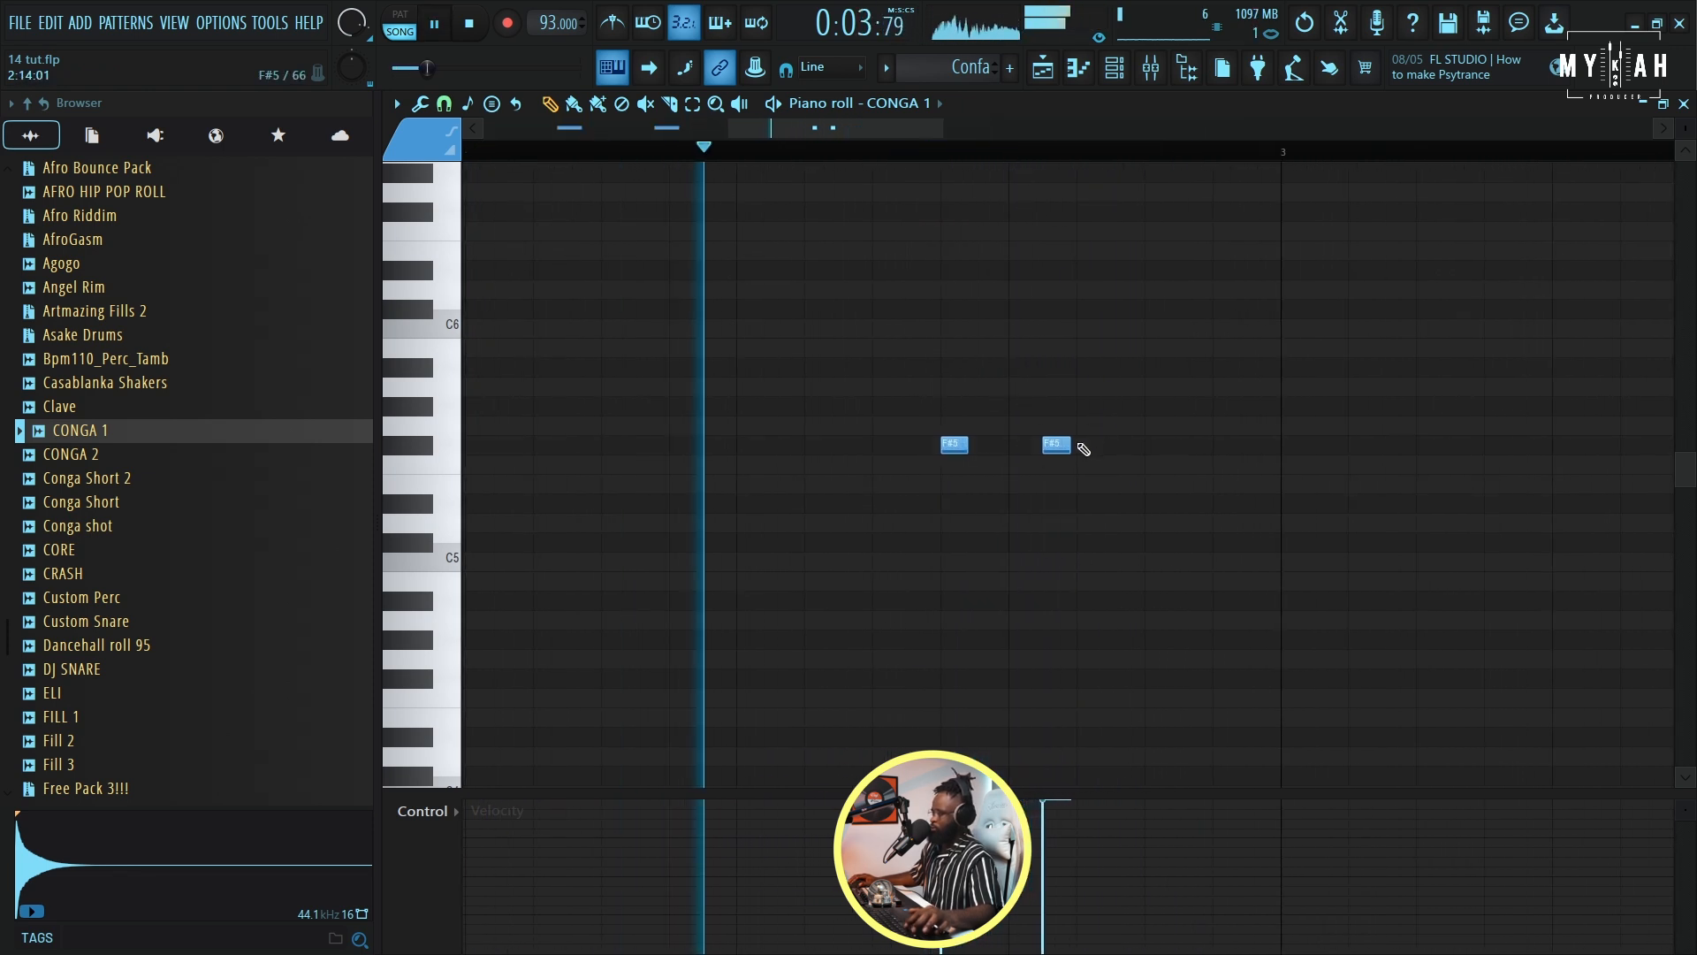
left_click_drag(1054, 447, 1045, 452)
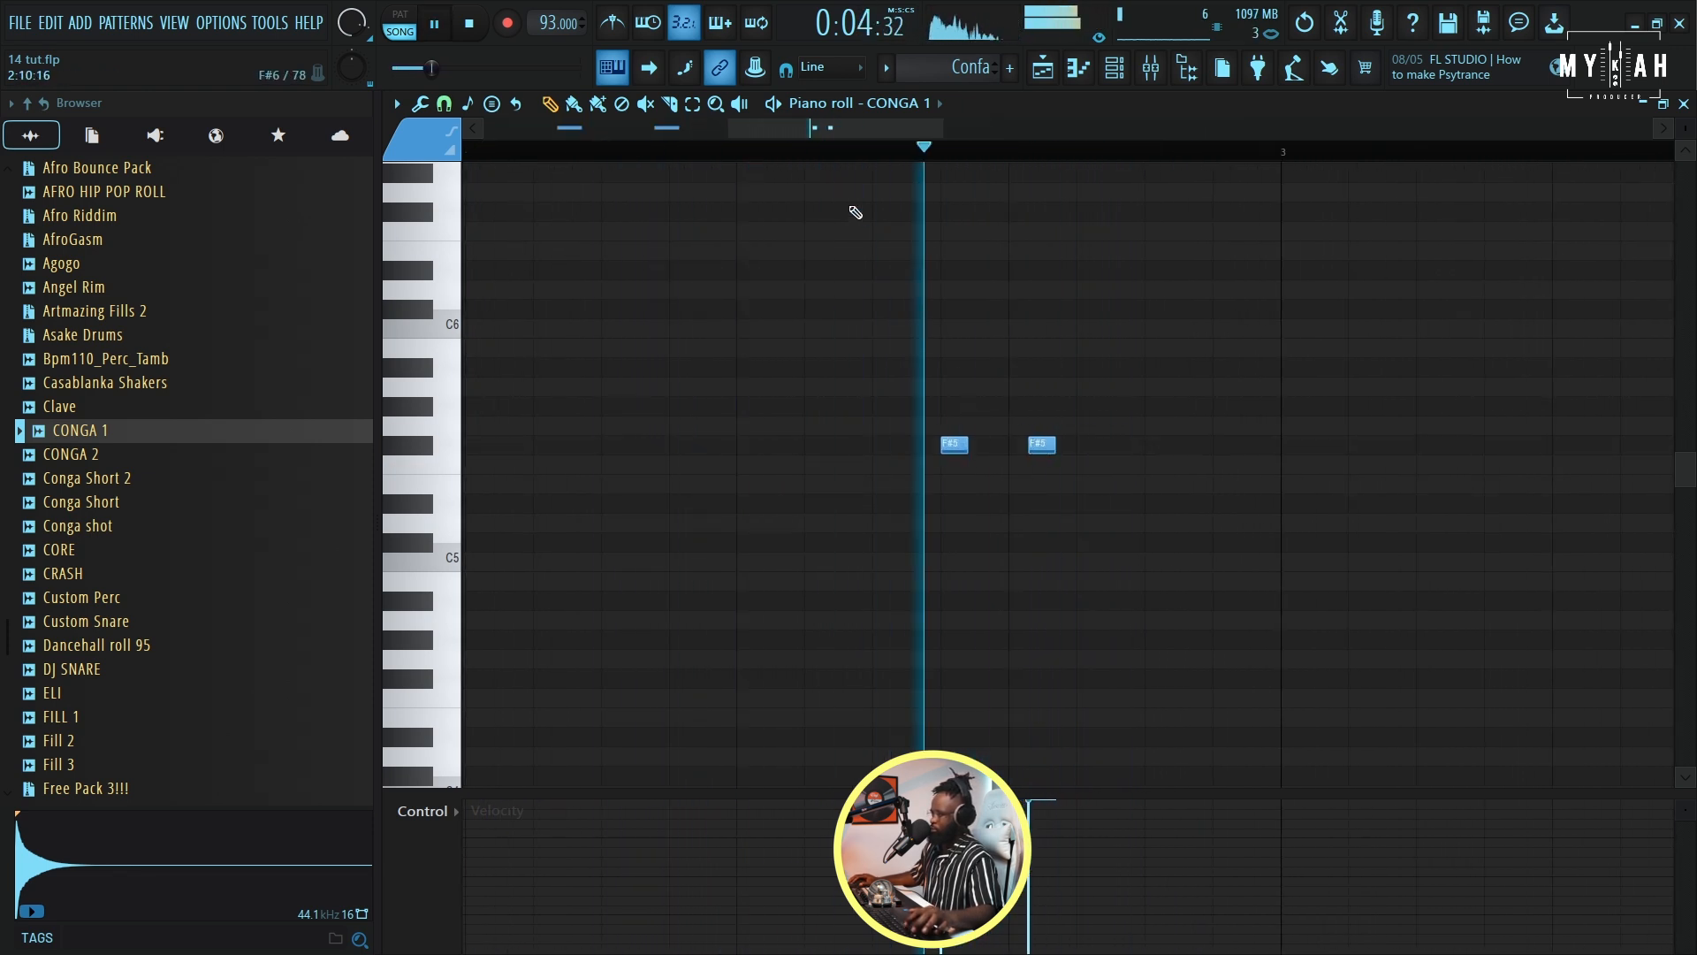
scroll(561, 170, "down", 3)
scroll(521, 163, "down", 4)
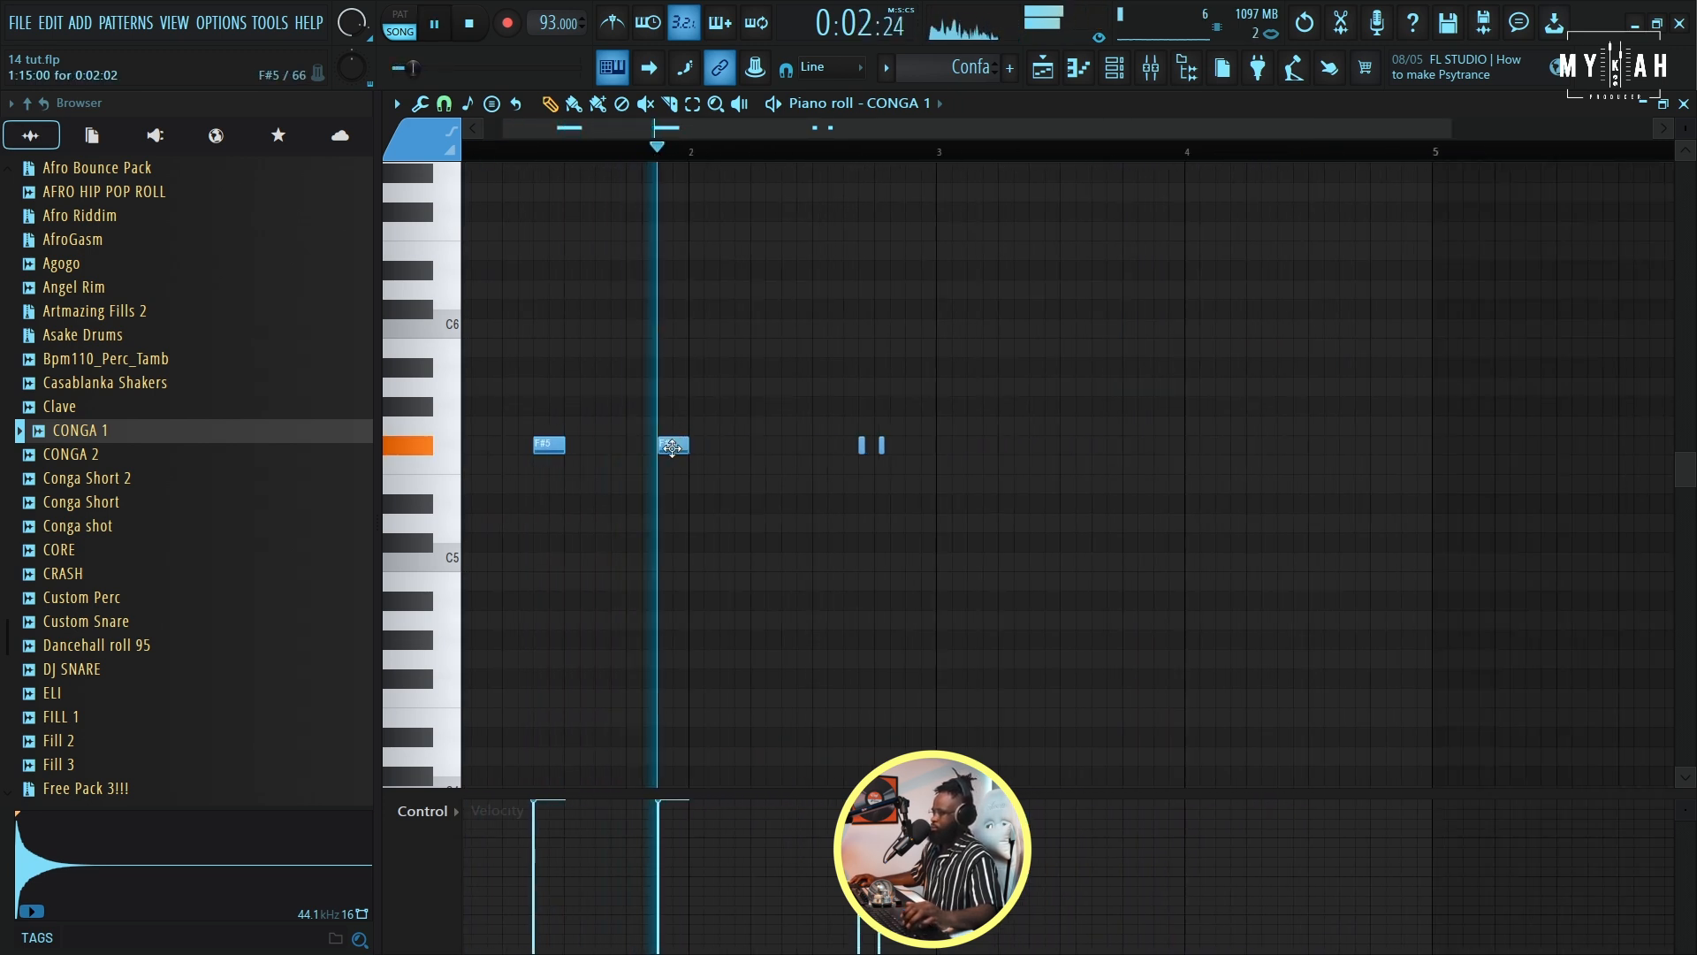
- Place two-step F#5 notes on steps 7 and 15 of bar 2 and H5 notes on steps 7 and 15 of bar 3
left_click(787, 447)
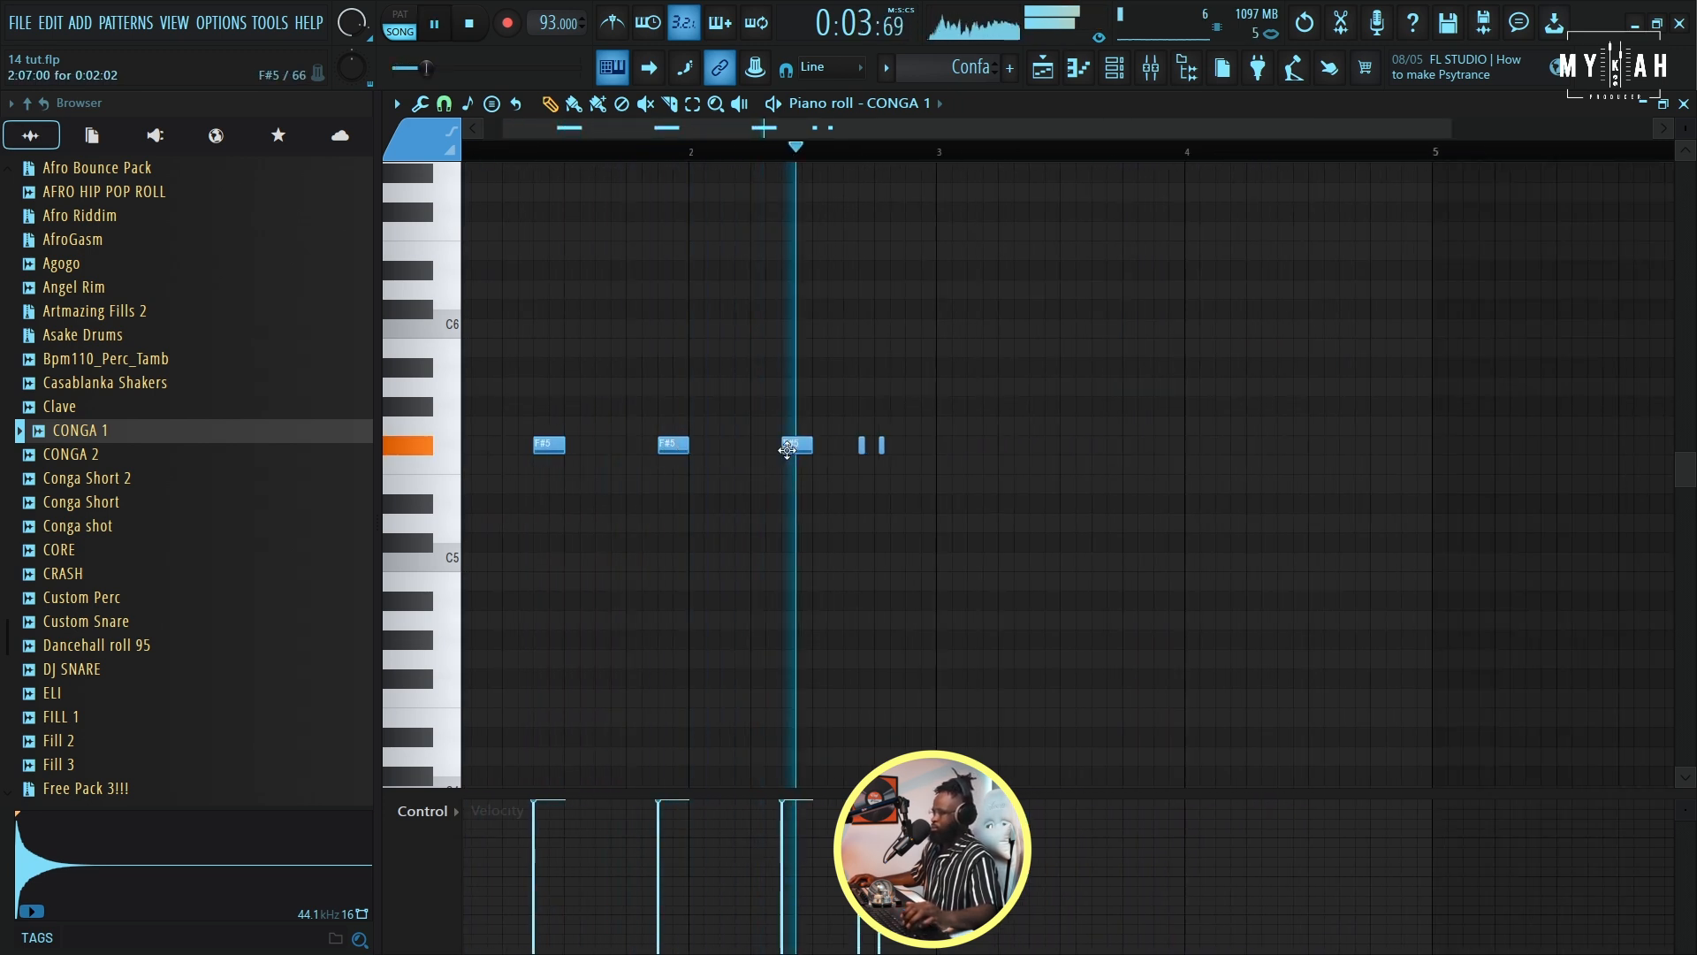
left_click(918, 446)
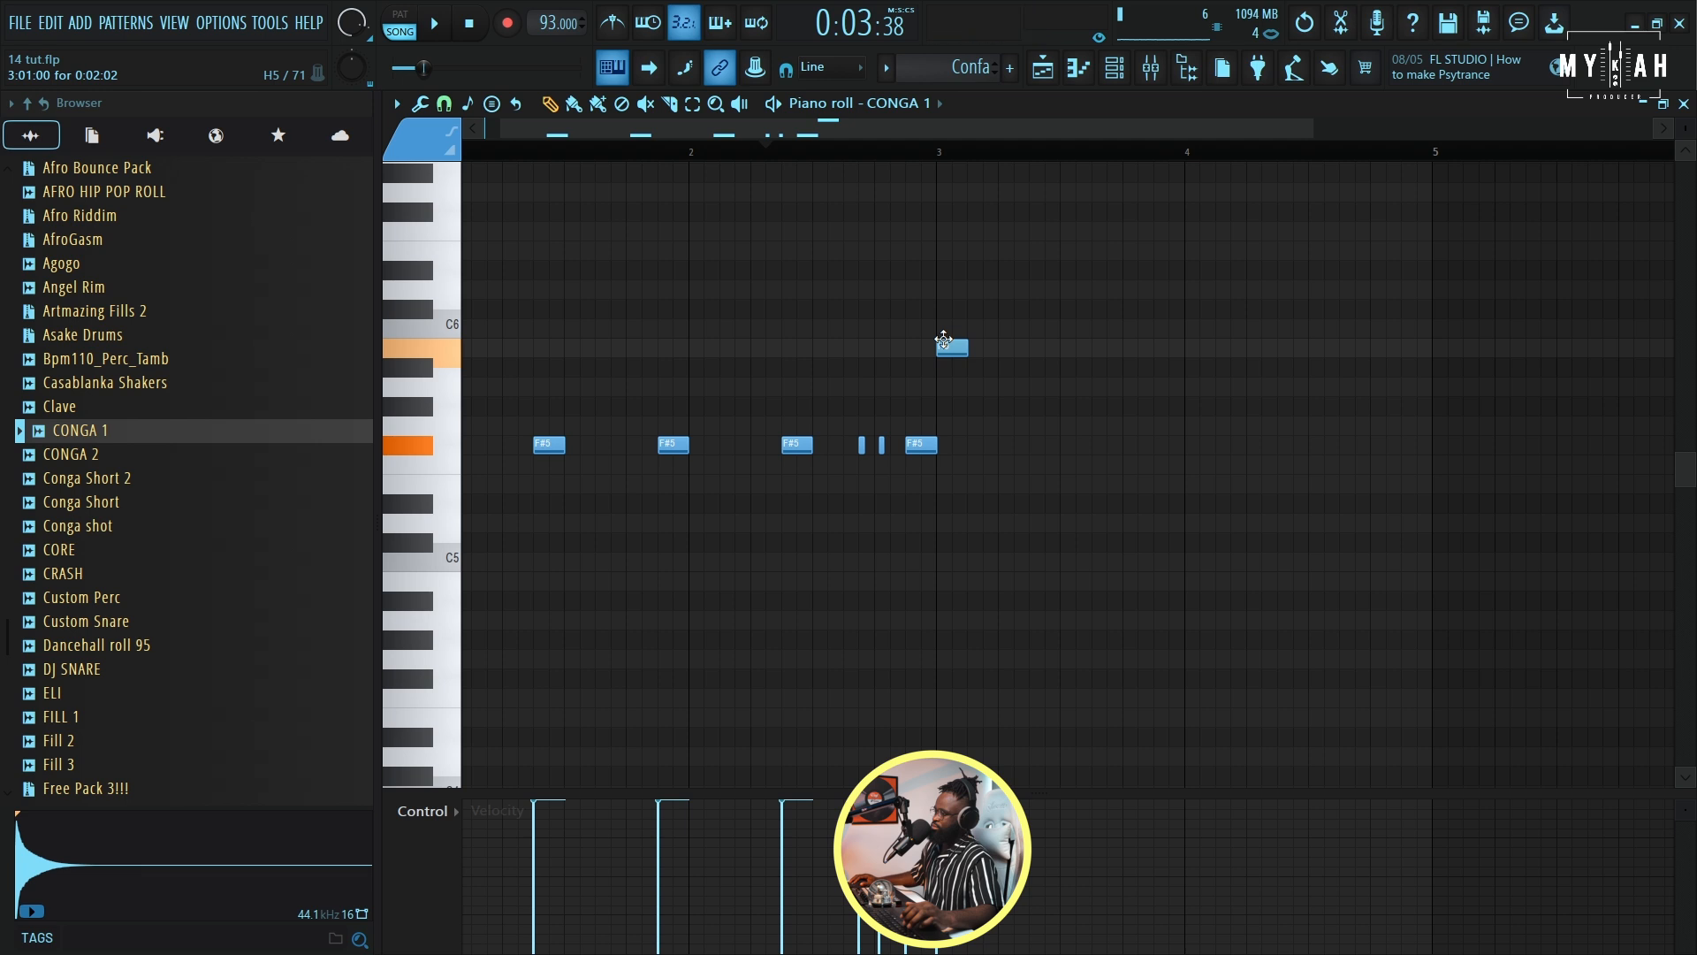
key("space")
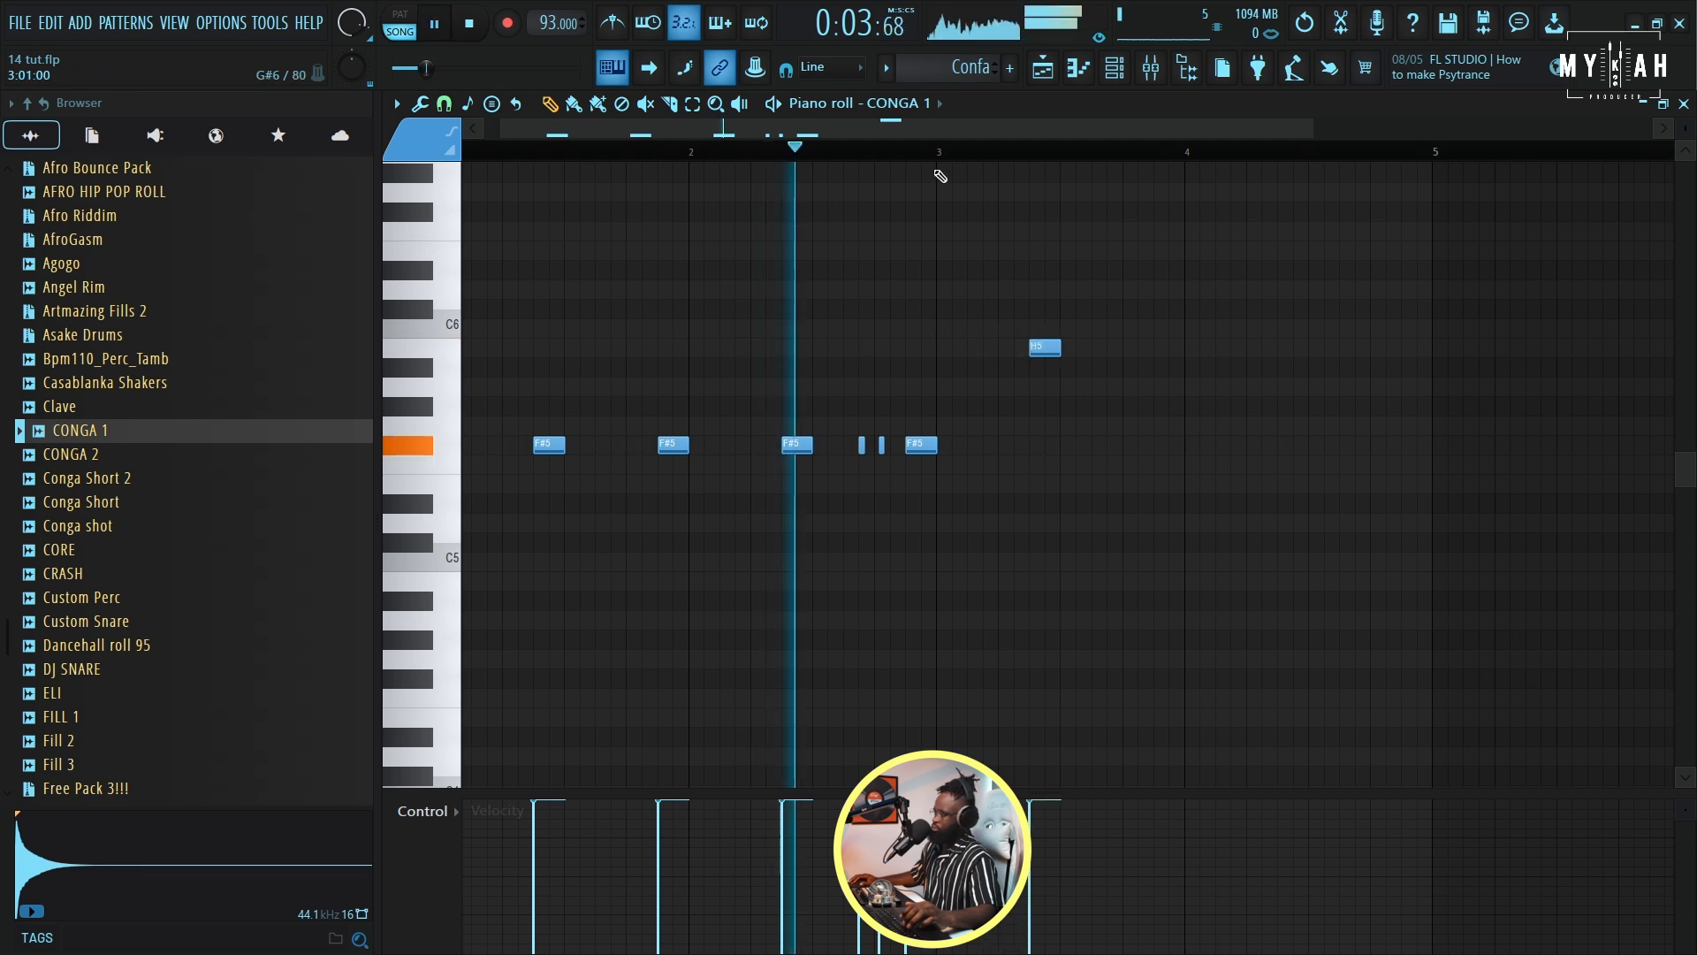
left_click(1147, 348)
key("space")
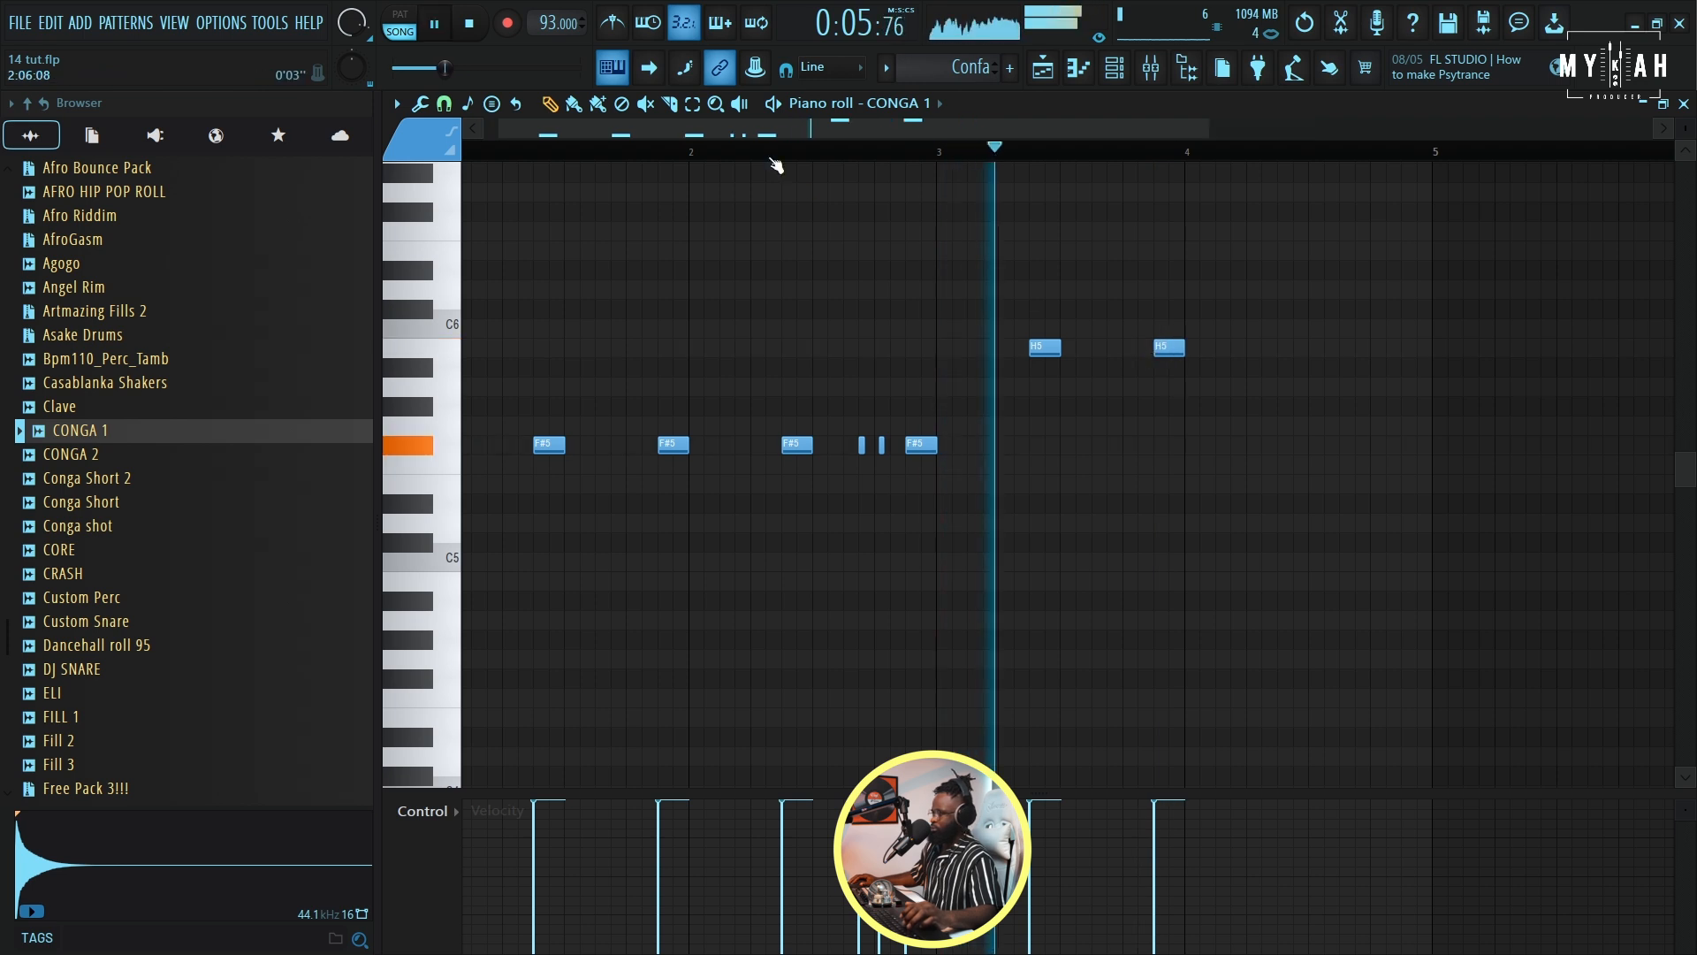
- Lower both bar 3 conga notes one octave to H4 and add a matching H4 note on step 7 of bar 4
left_click_drag(992, 280, 1200, 398)
key("space")
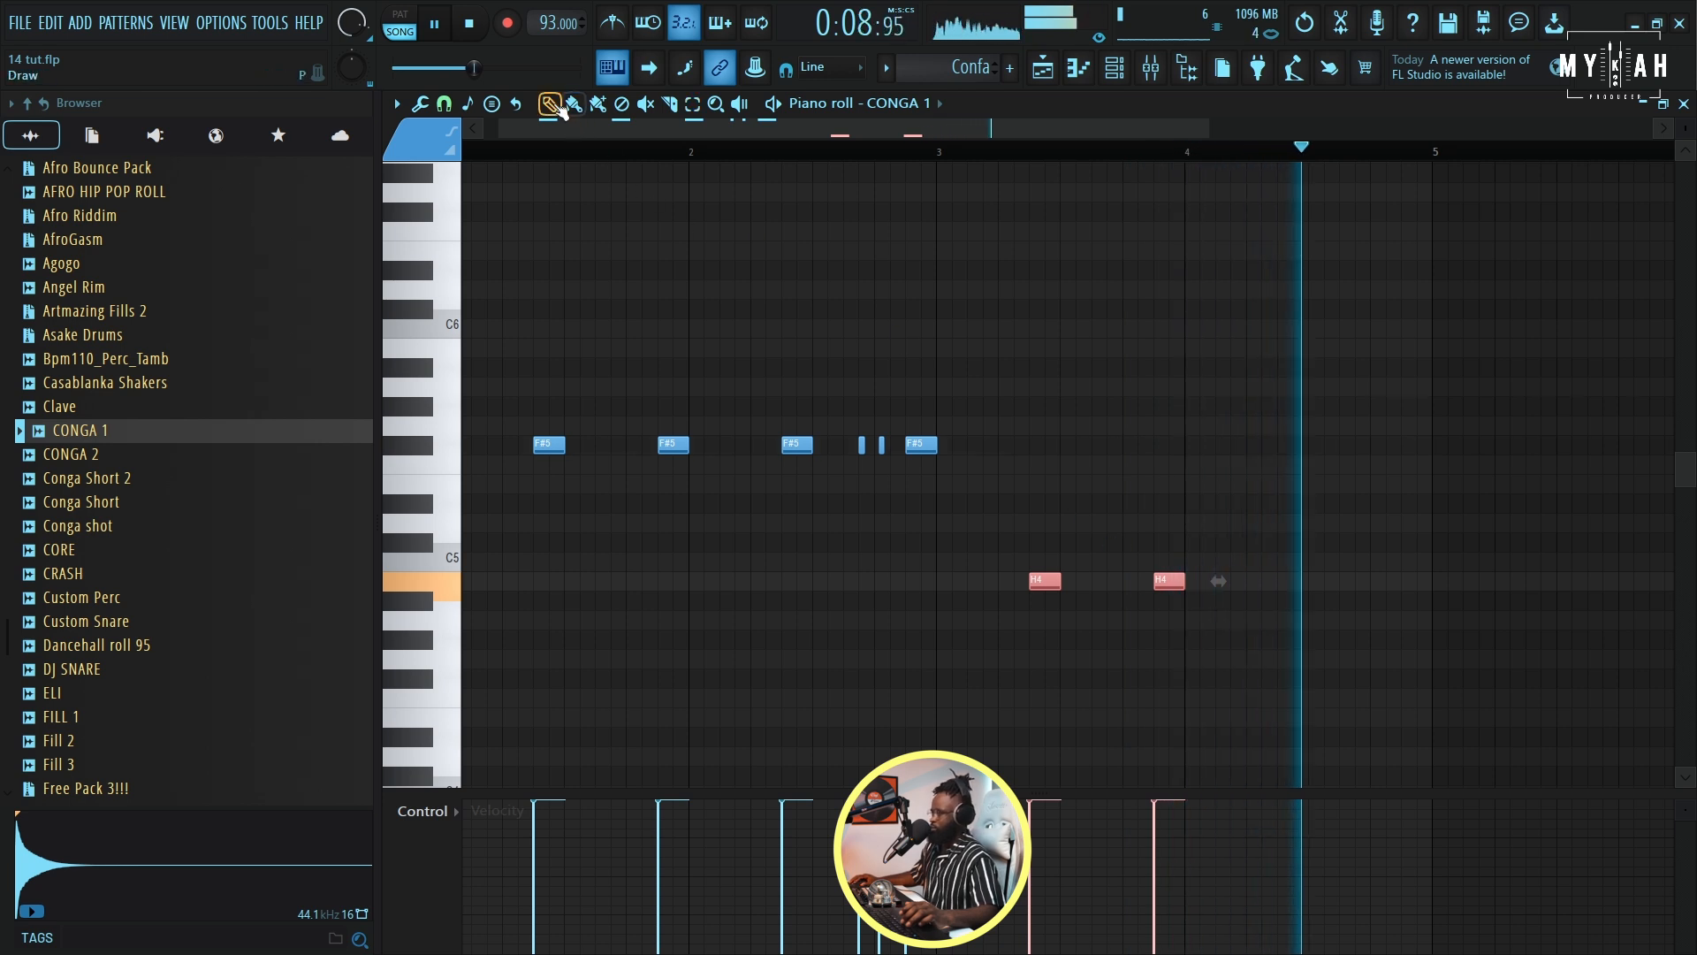
left_click(1037, 582)
key("space")
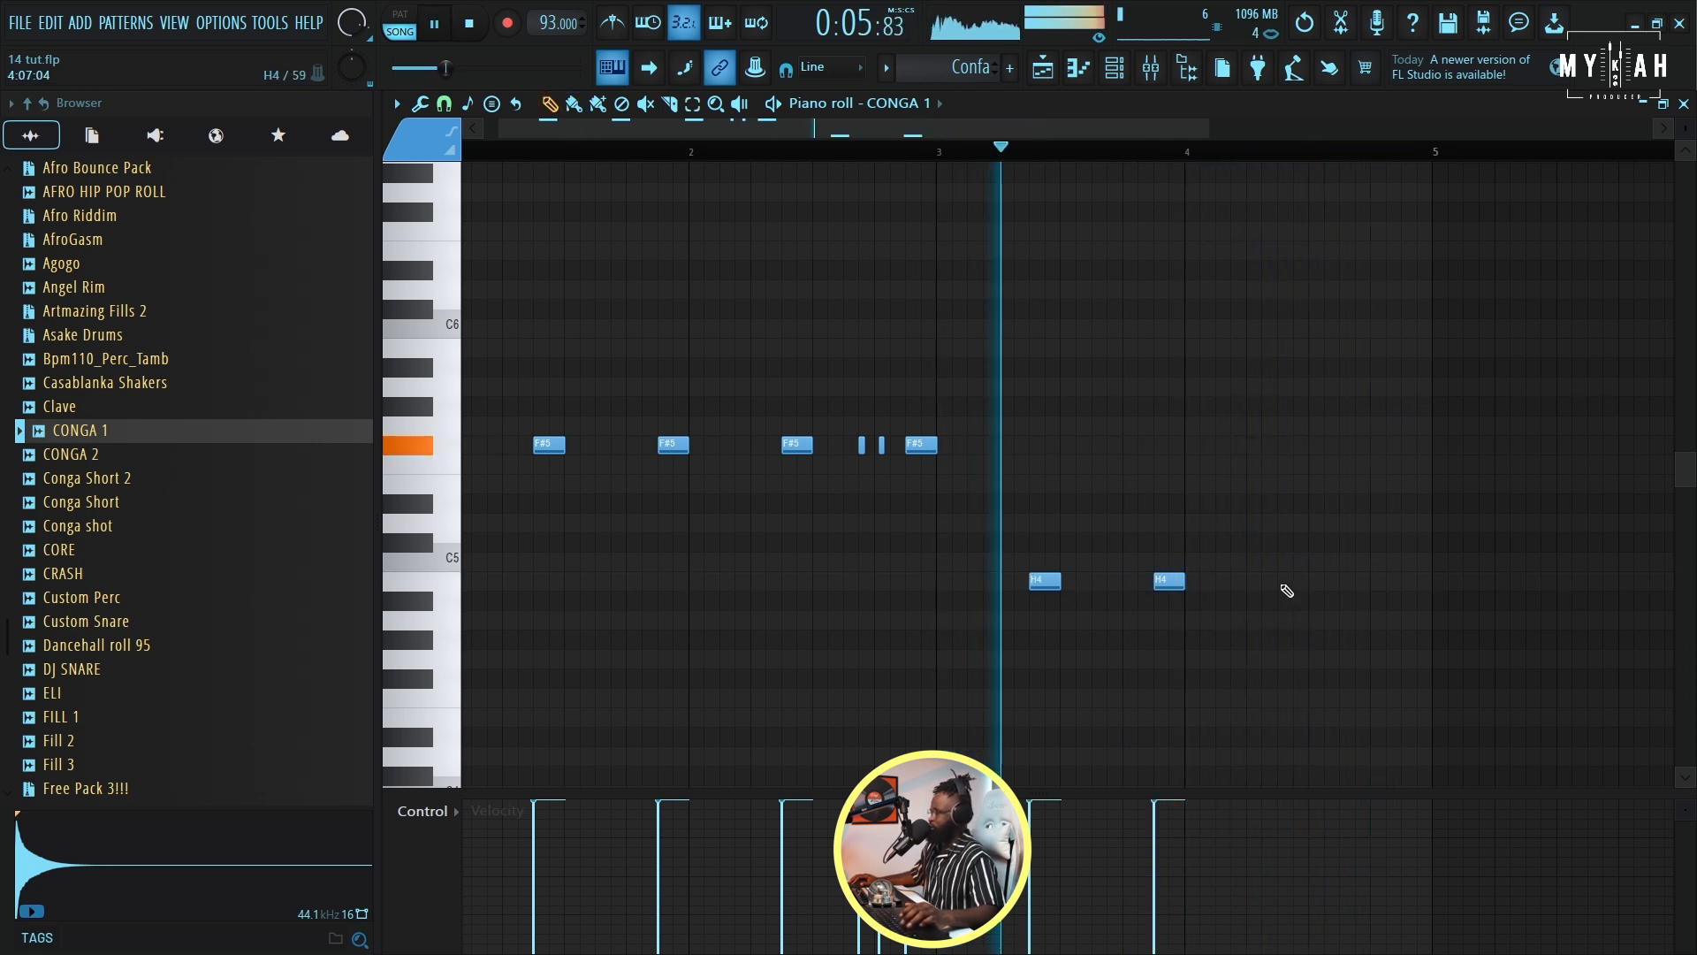
left_click(1291, 582)
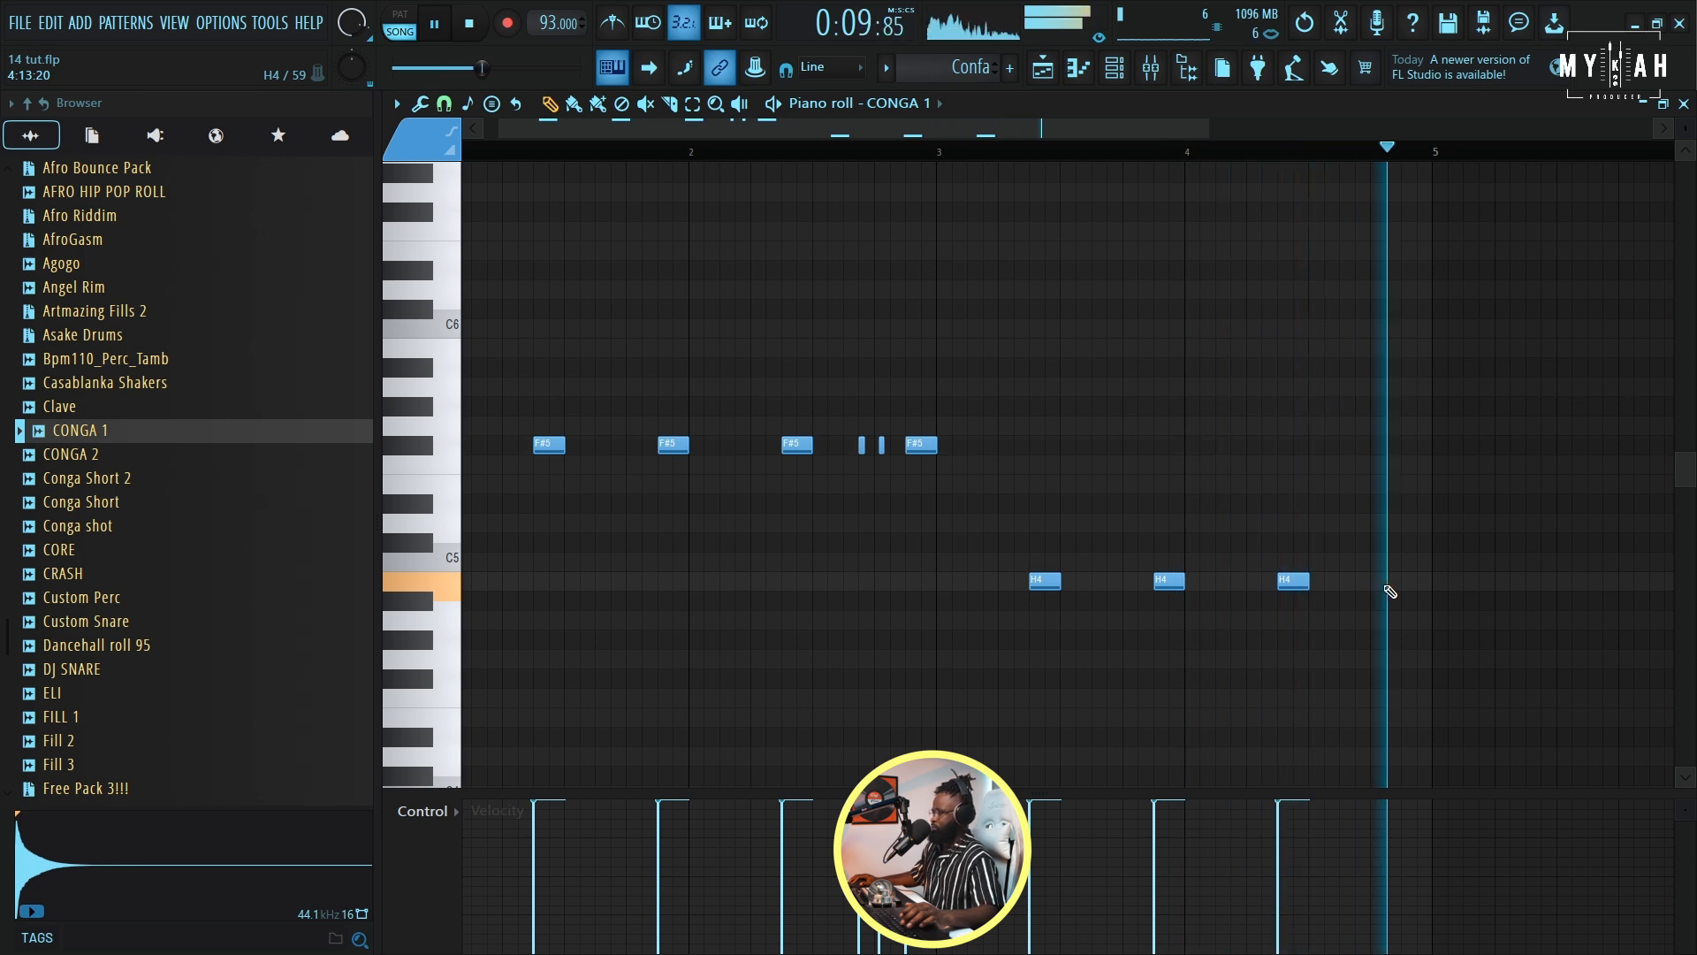
- Repeat the four-bar Confa clip at bar 5 of Track 5 and play the arrangement from the start
left_click(1045, 71)
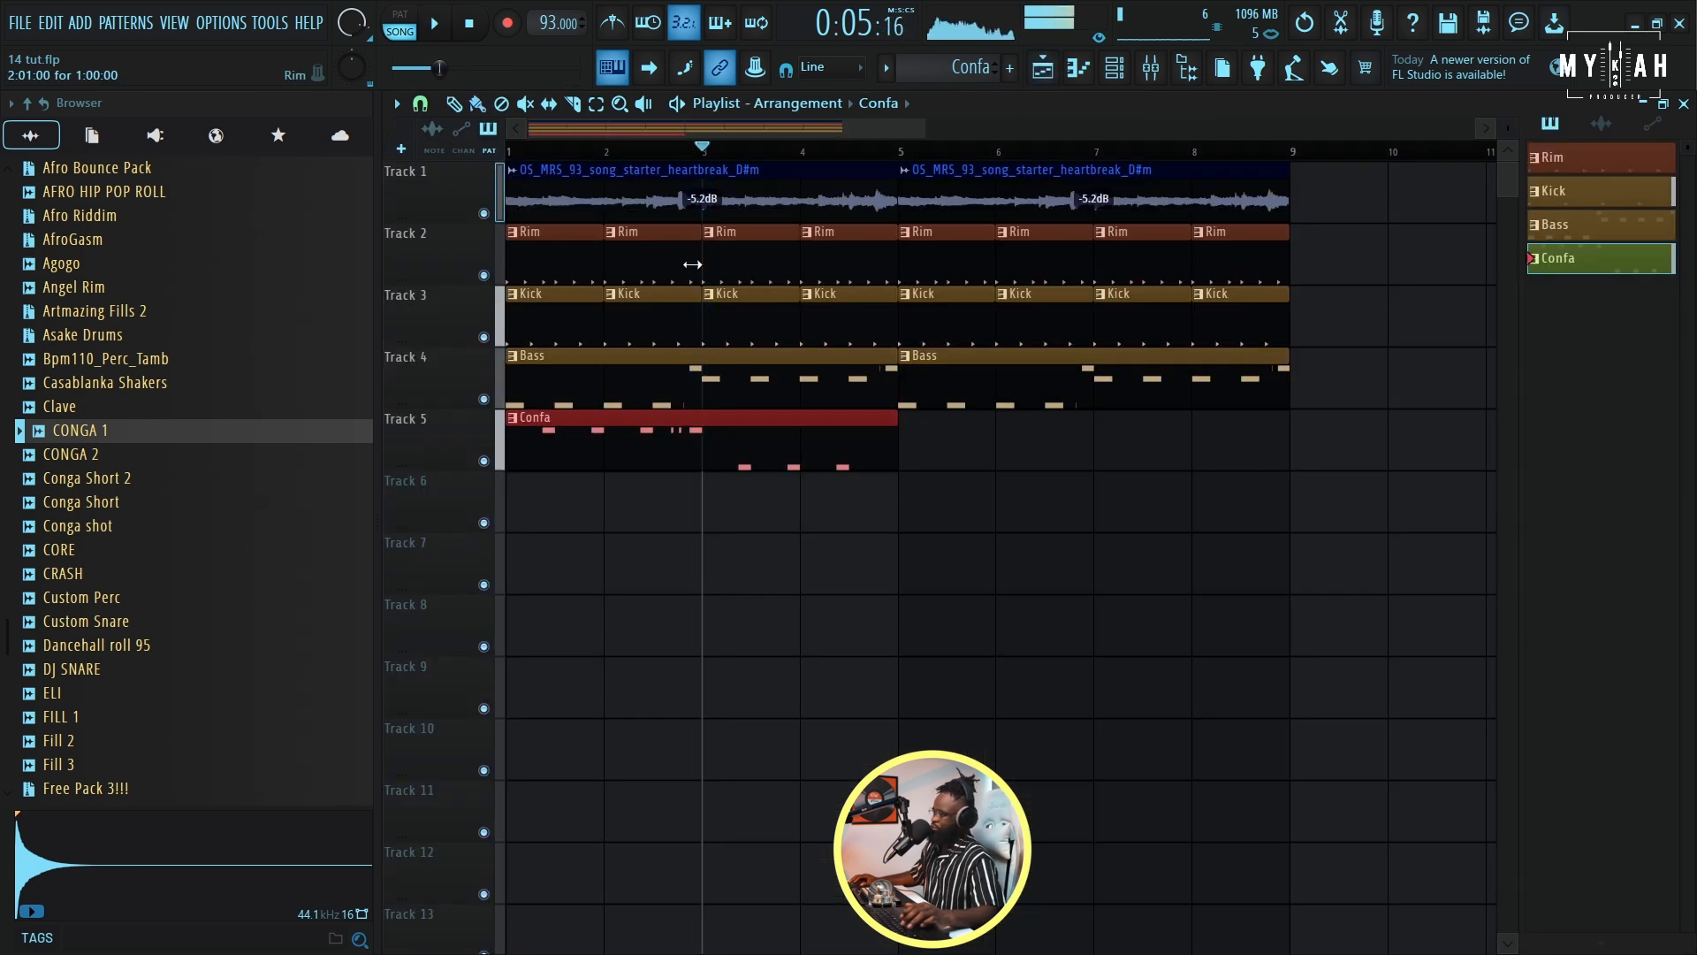
key("ctrl+b")
key("space")
left_click(507, 153)
key("space")
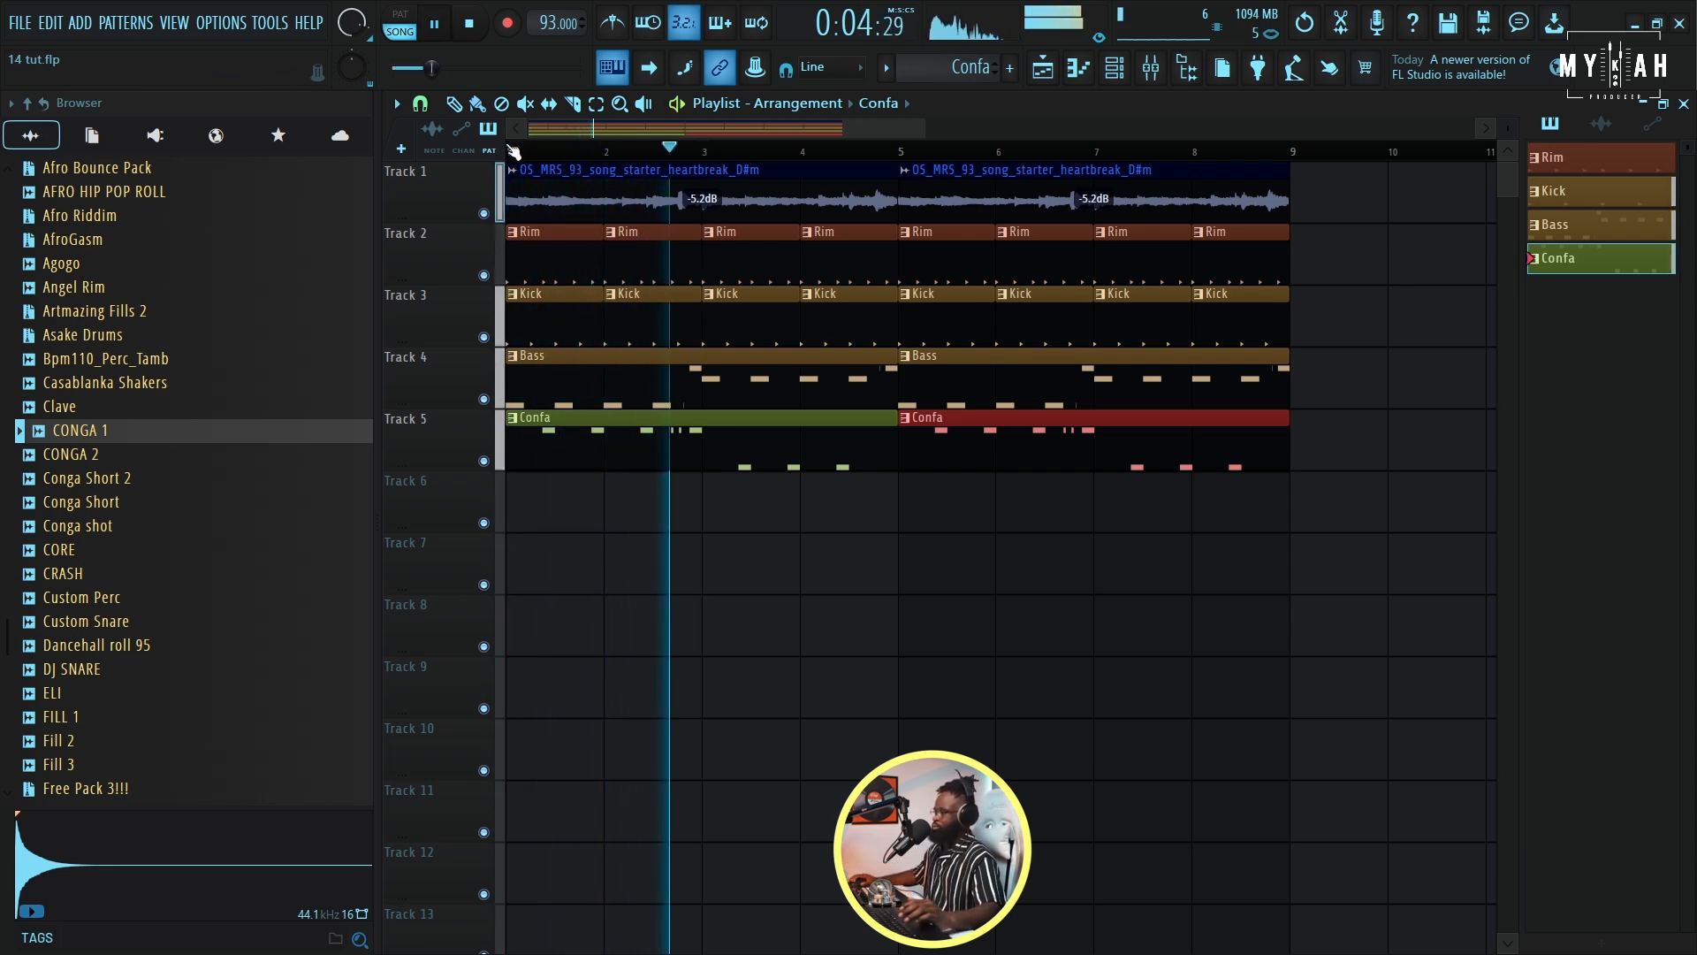
scroll(604, 157, "down", 2)
scroll(604, 158, "down", 2)
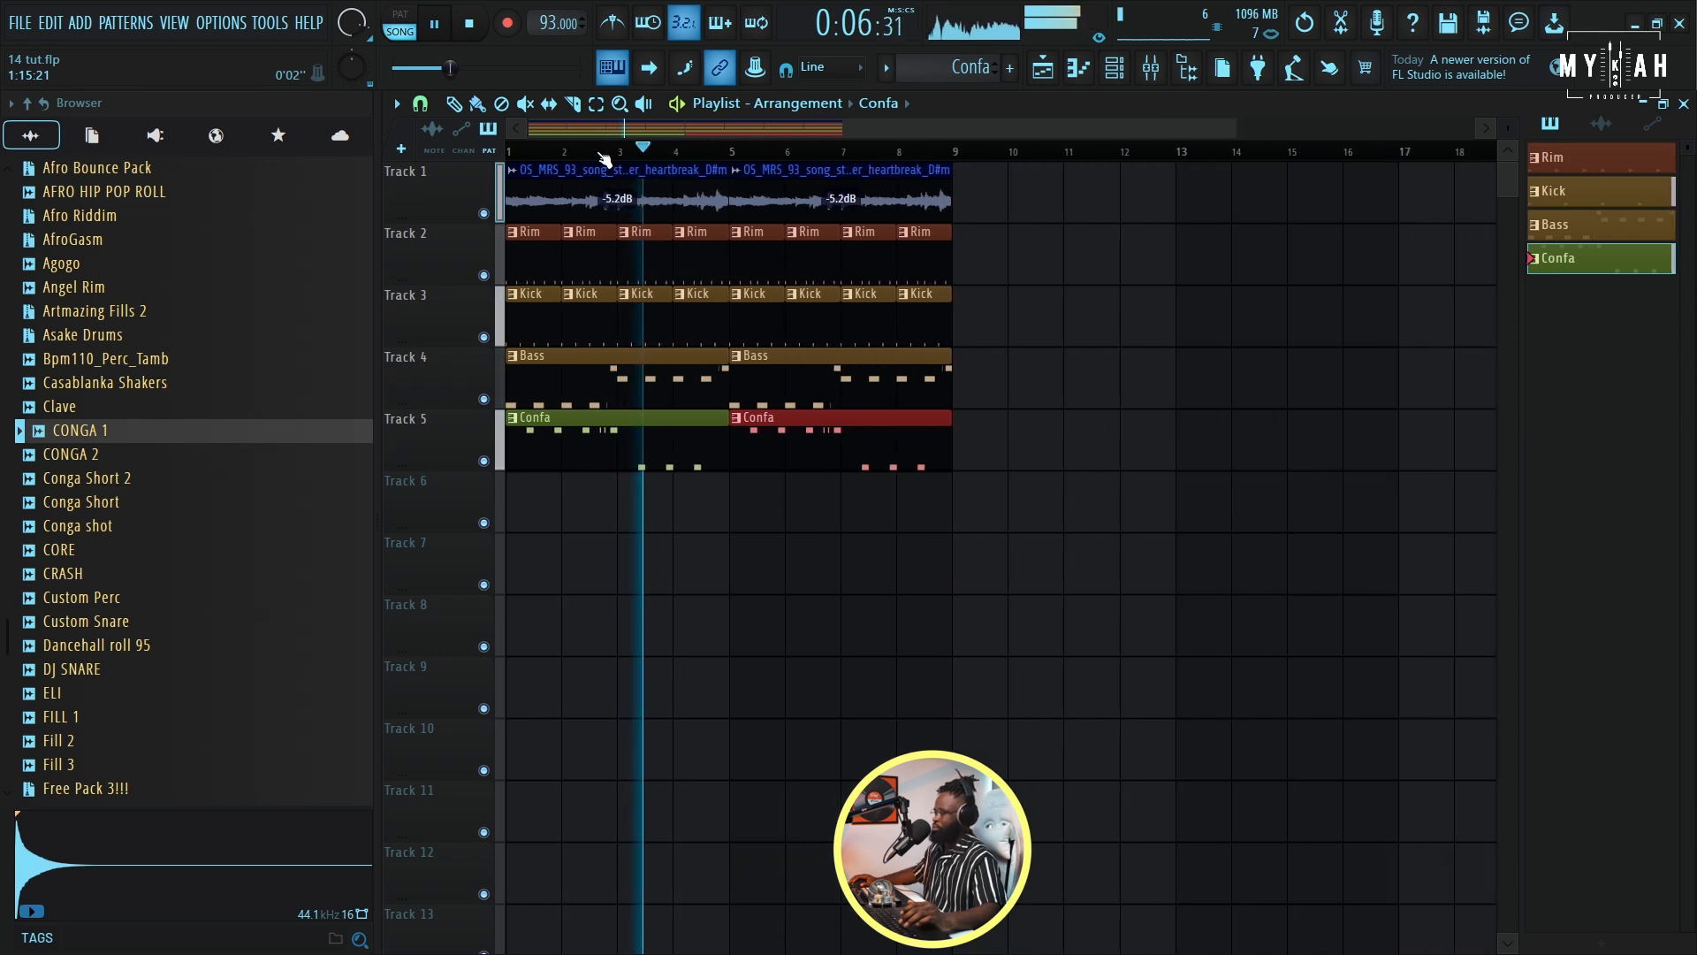
left_click_drag(1229, 130, 922, 147)
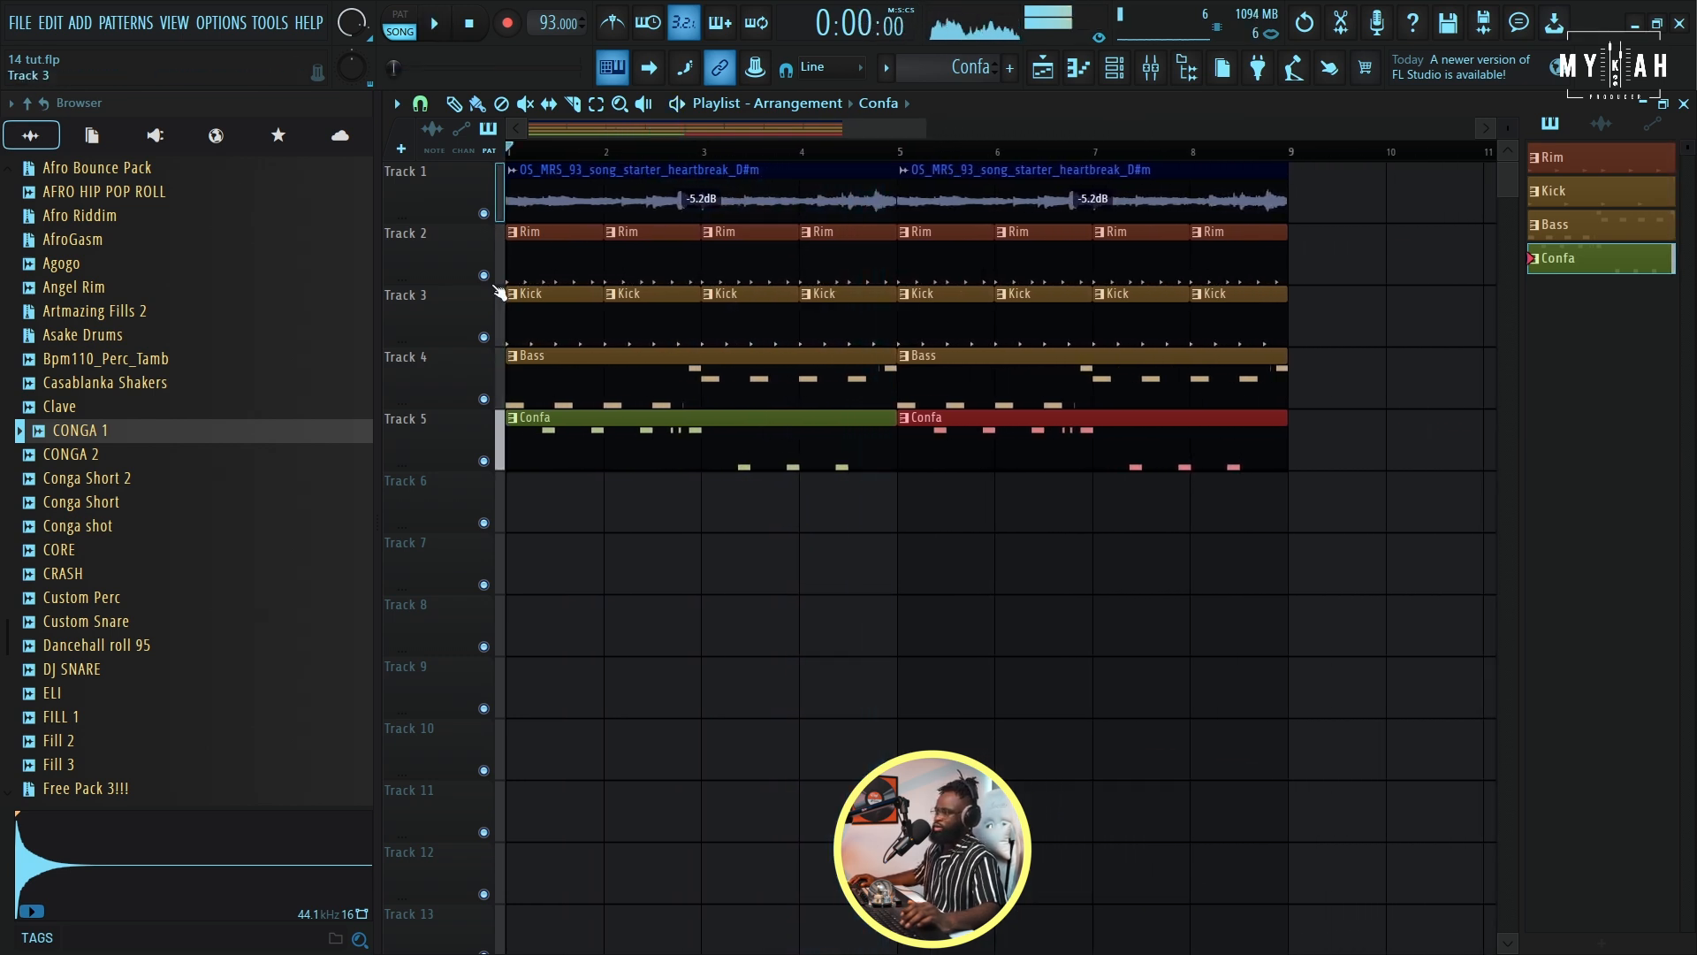
- Mute the song-starter loop on Track 1 and play only the rim, kick, bass and conga tracks
right_click(486, 276)
key("space")
left_click(484, 337)
left_click(483, 398)
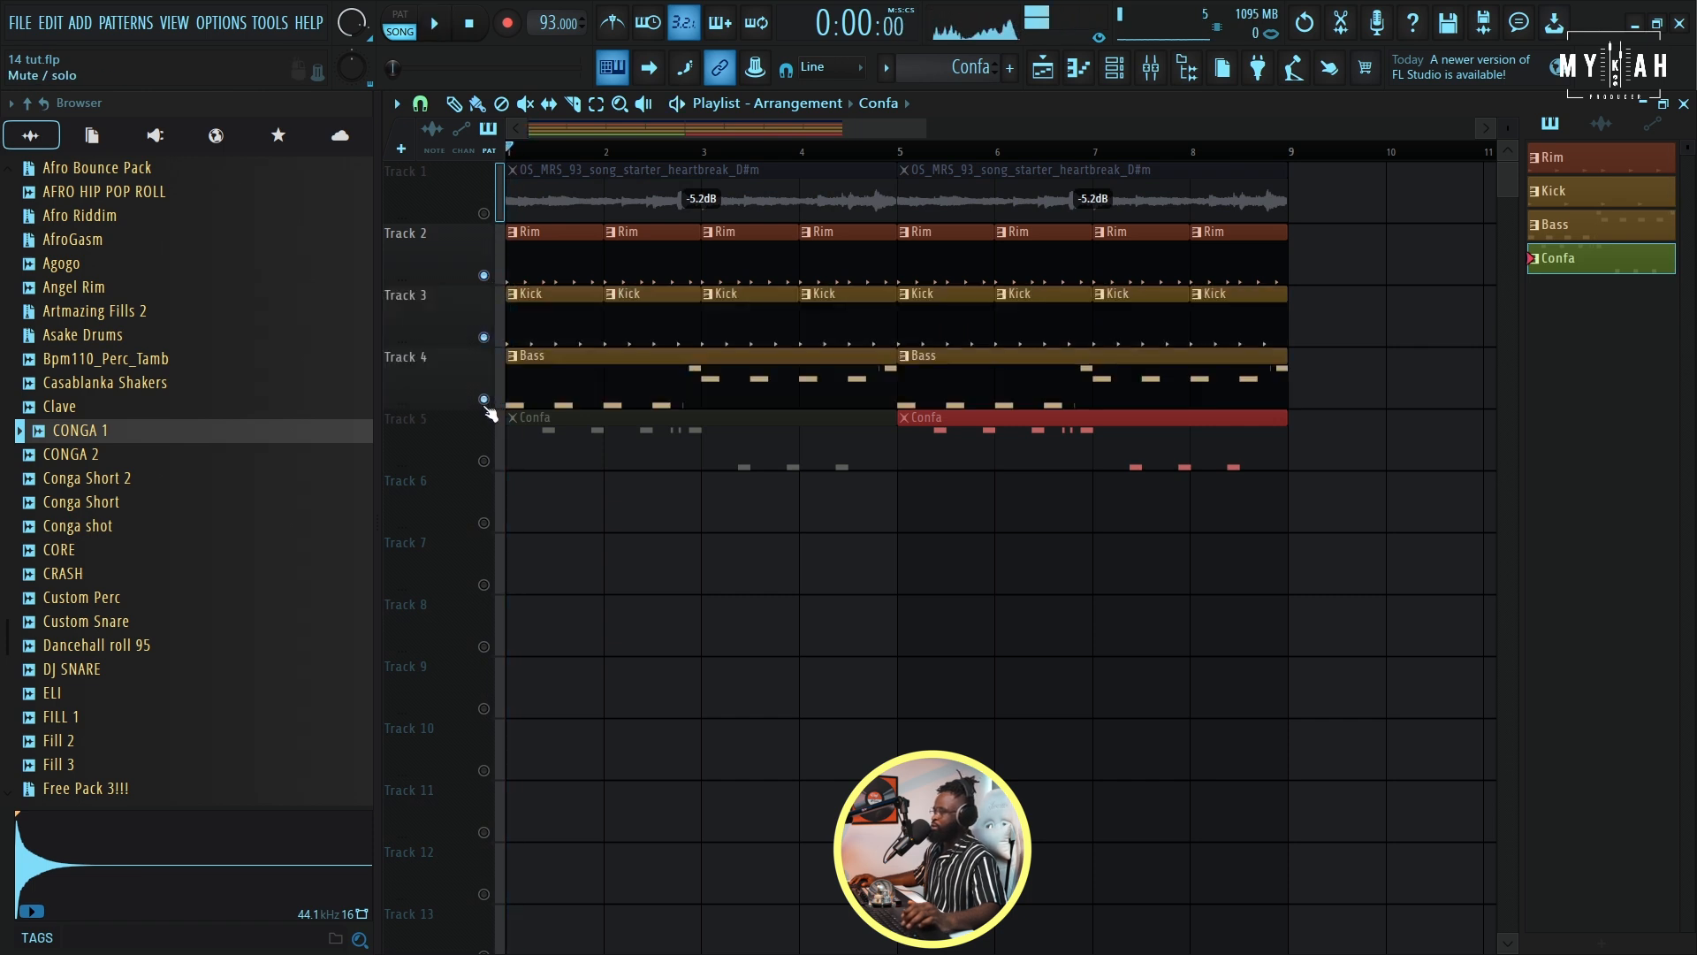
left_click(484, 460)
key("space")
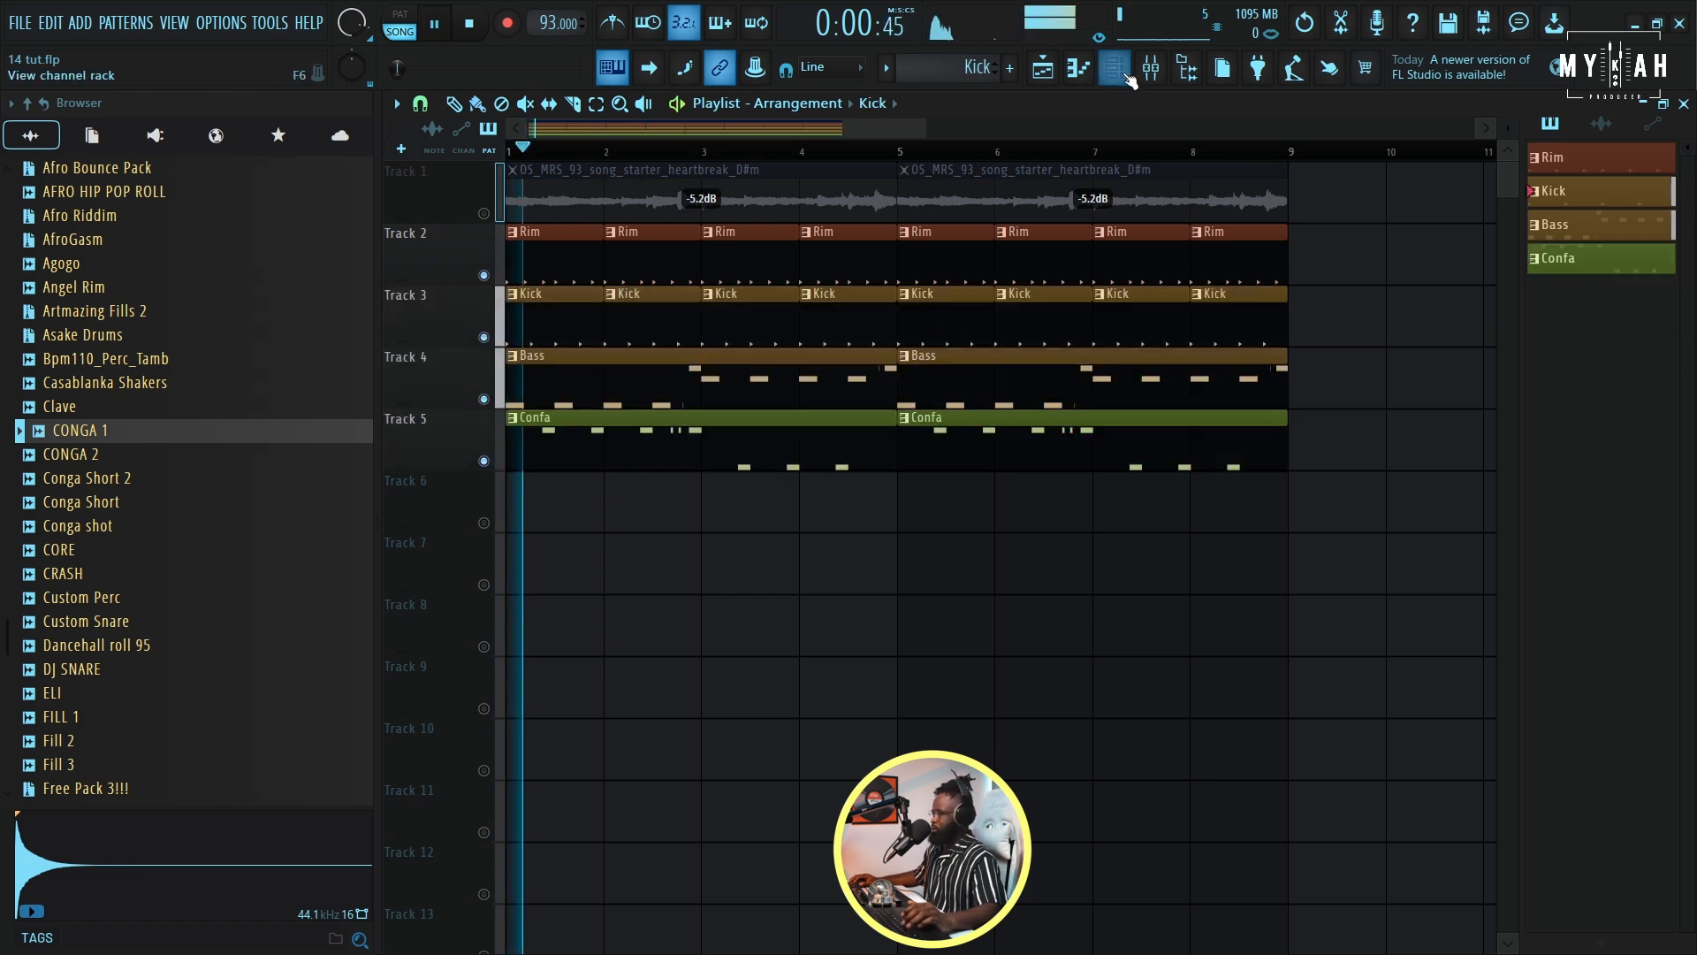
- Route the ___Kick channel to mixer insert 2 and the CONGA 1 channel to insert 3
double_click(557, 327)
left_click(610, 257)
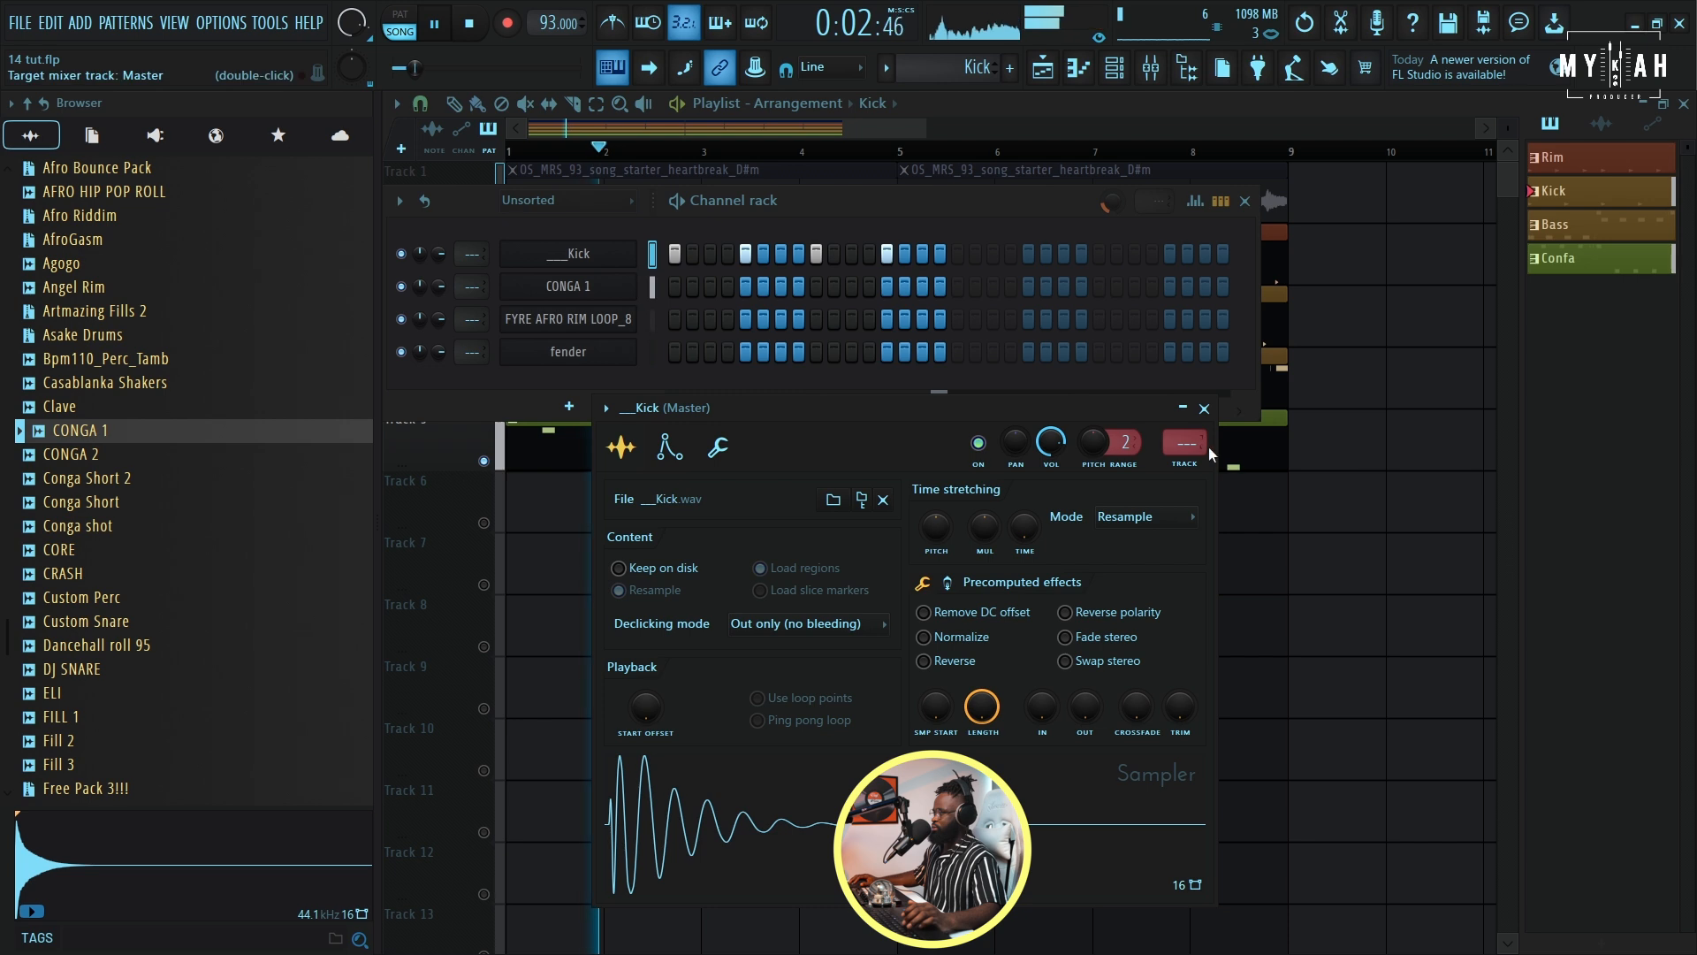
left_click(1195, 473)
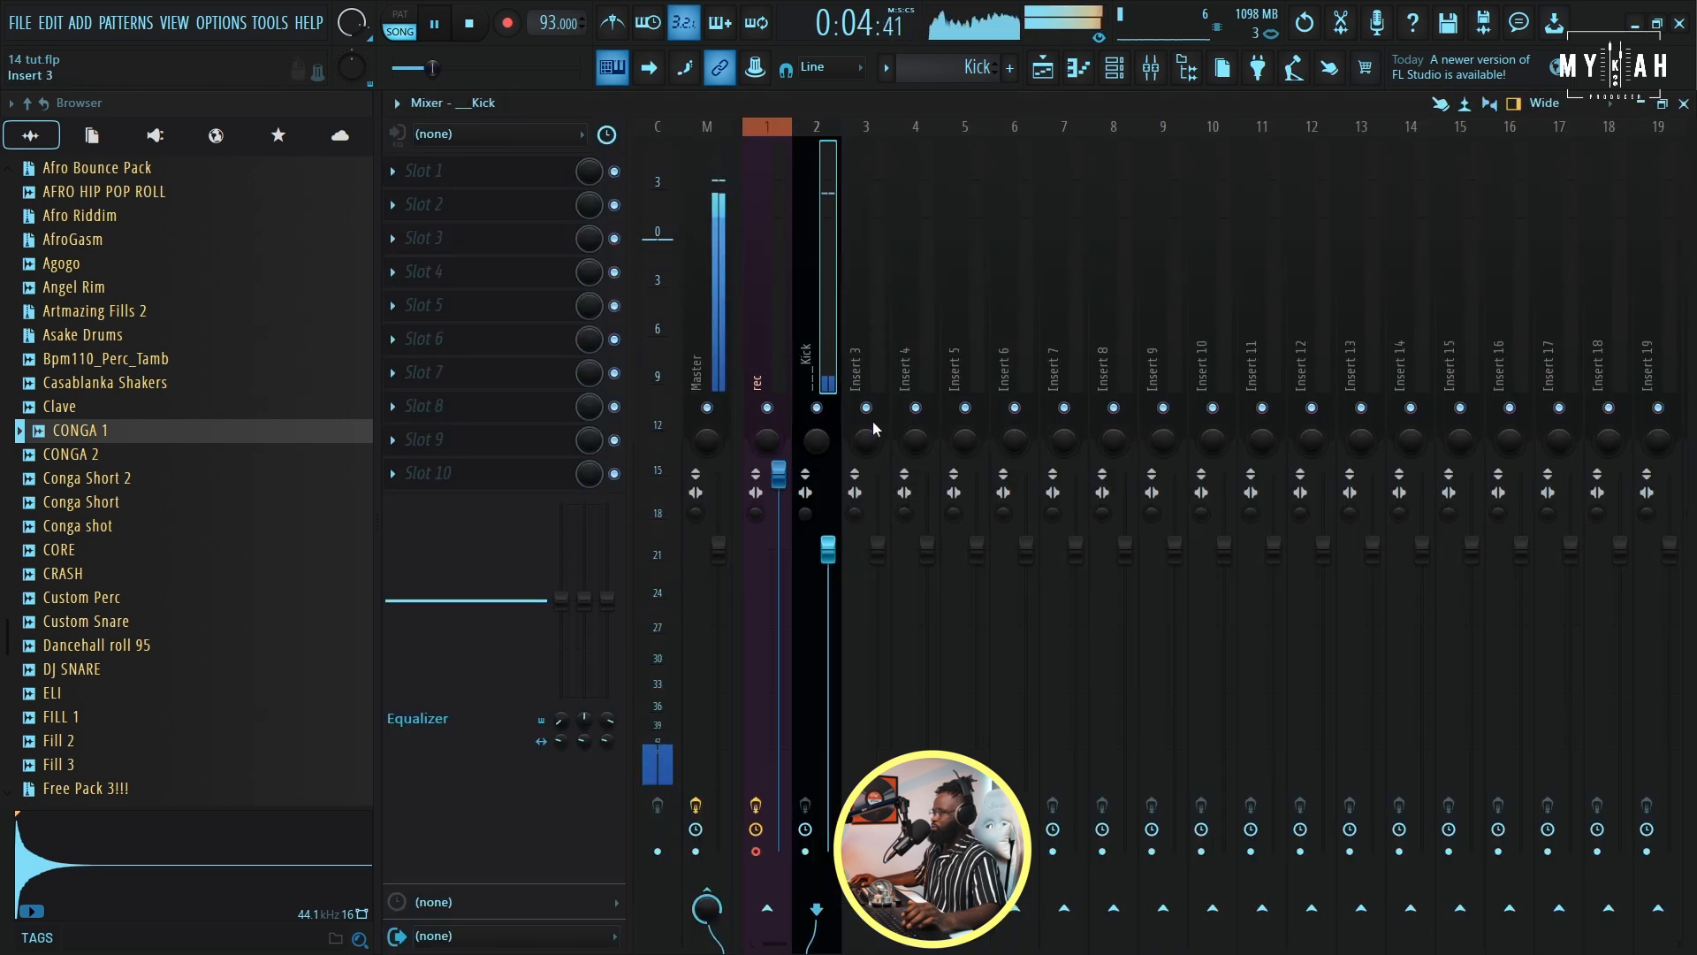
left_click(1044, 69)
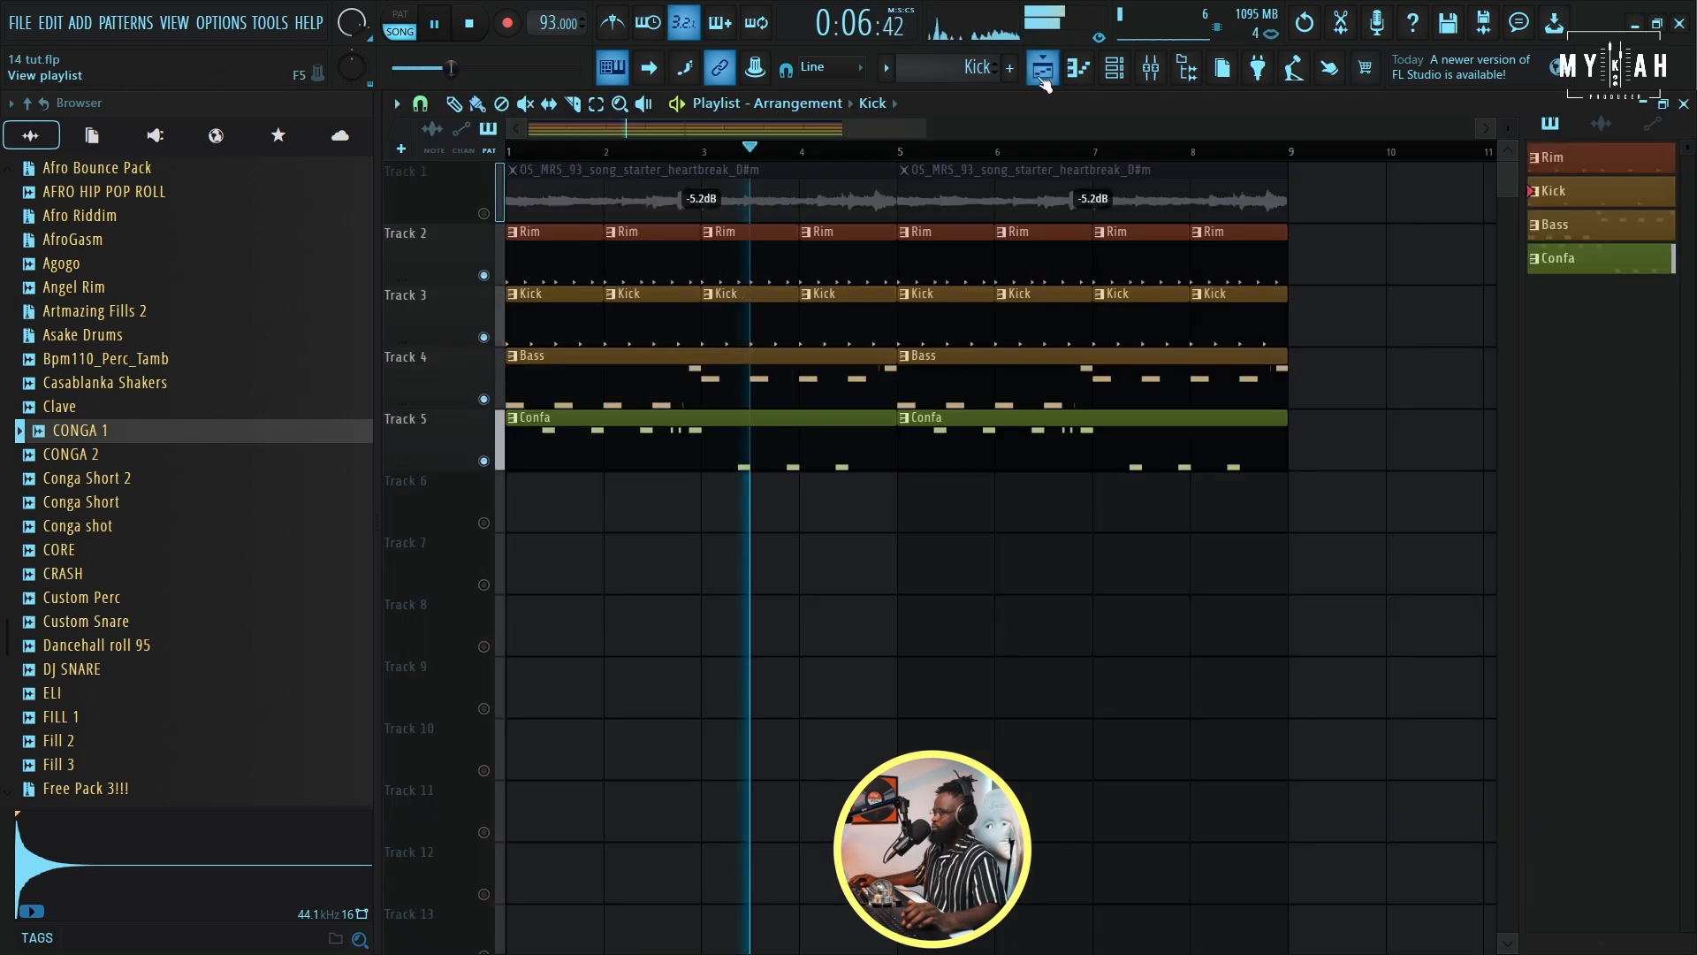
left_click(1114, 69)
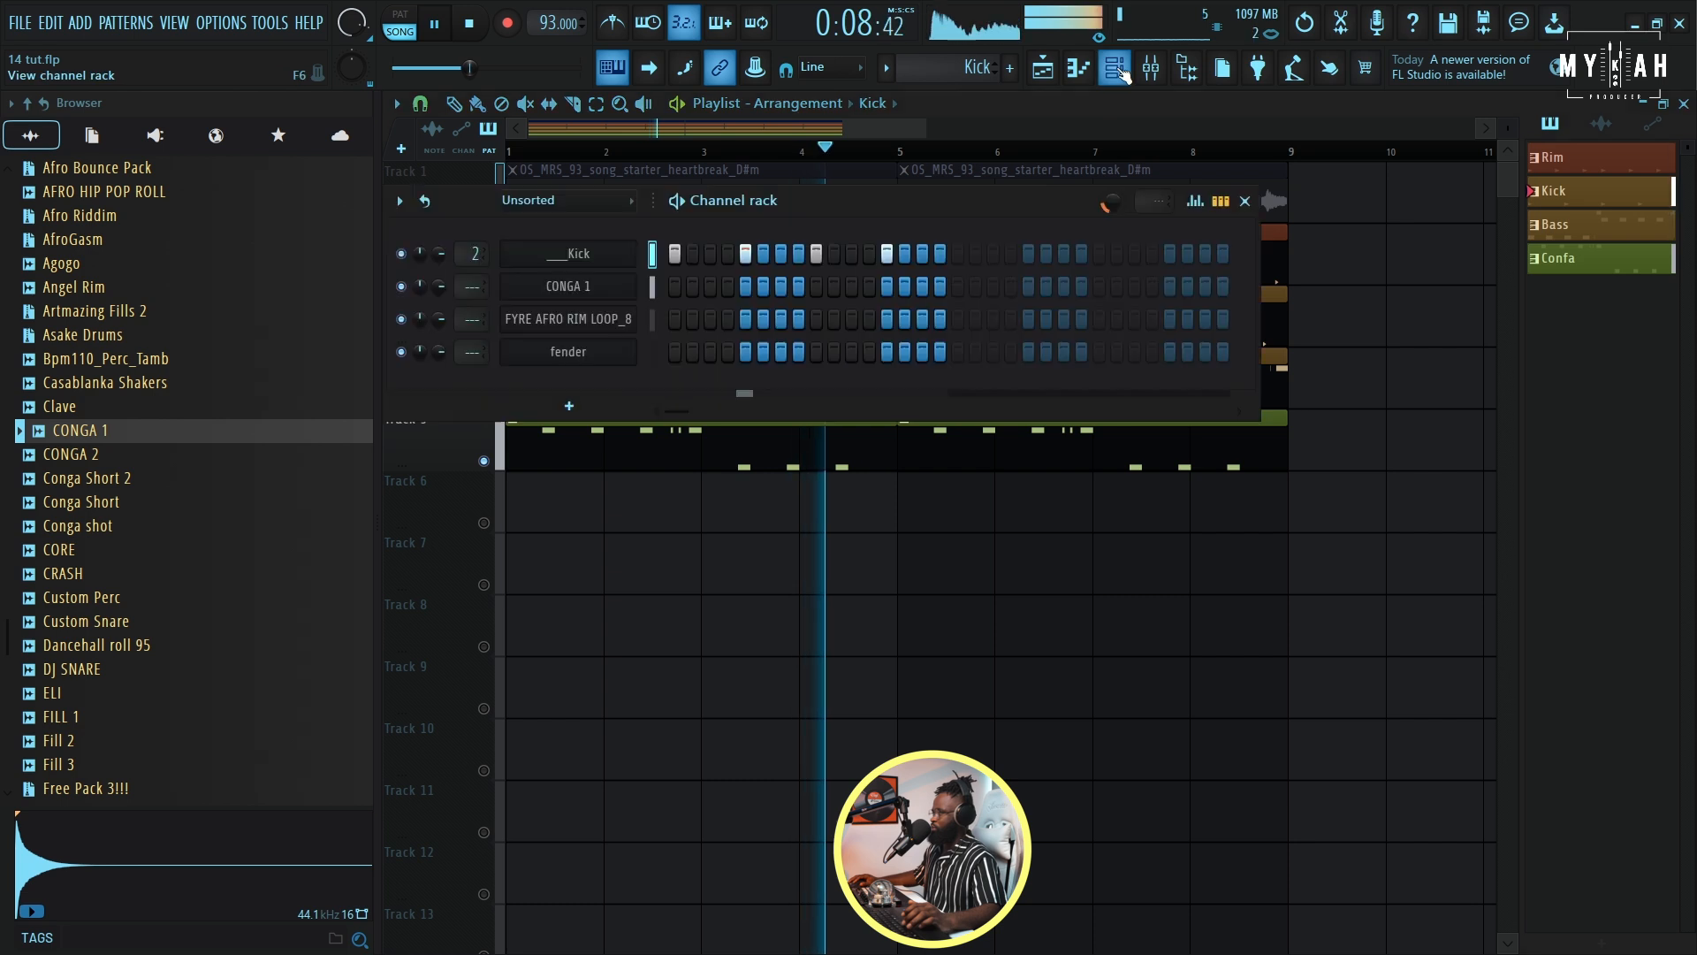
left_click(597, 290)
key("ctrl+l")
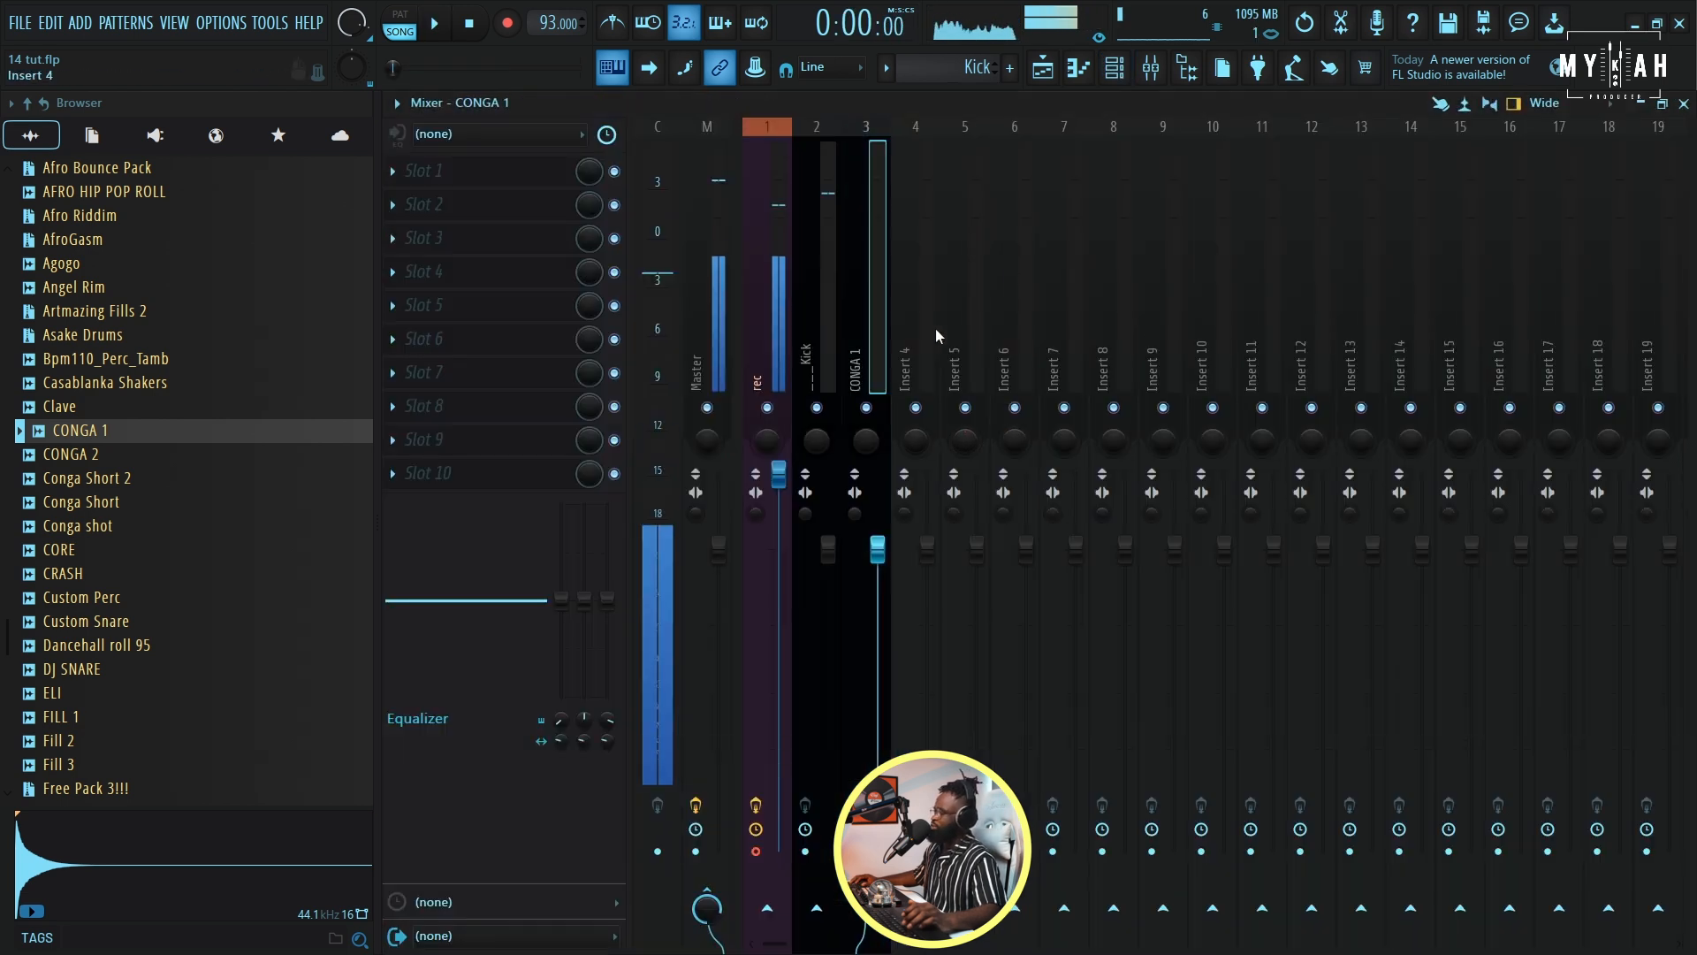
- Route the FYRE AFRO RIM LOOP_B channel to mixer insert 4 and the fender channel to insert 5
key("F6")
key("space")
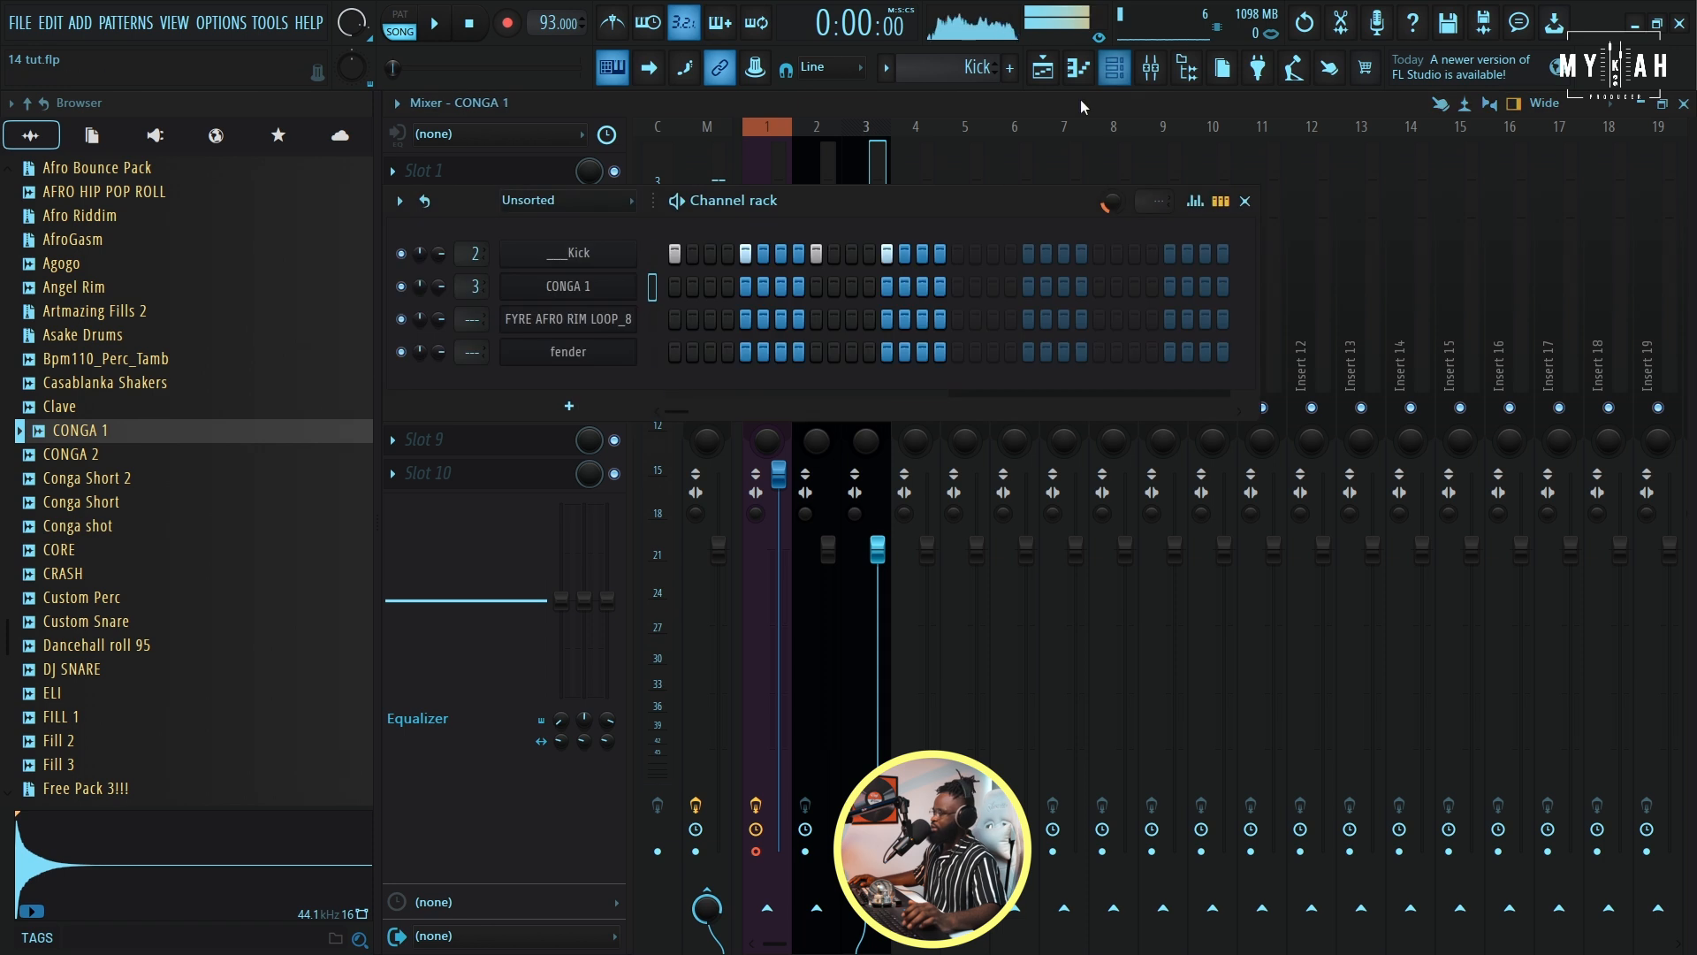
left_click(575, 320)
key("space")
key("ctrl+l")
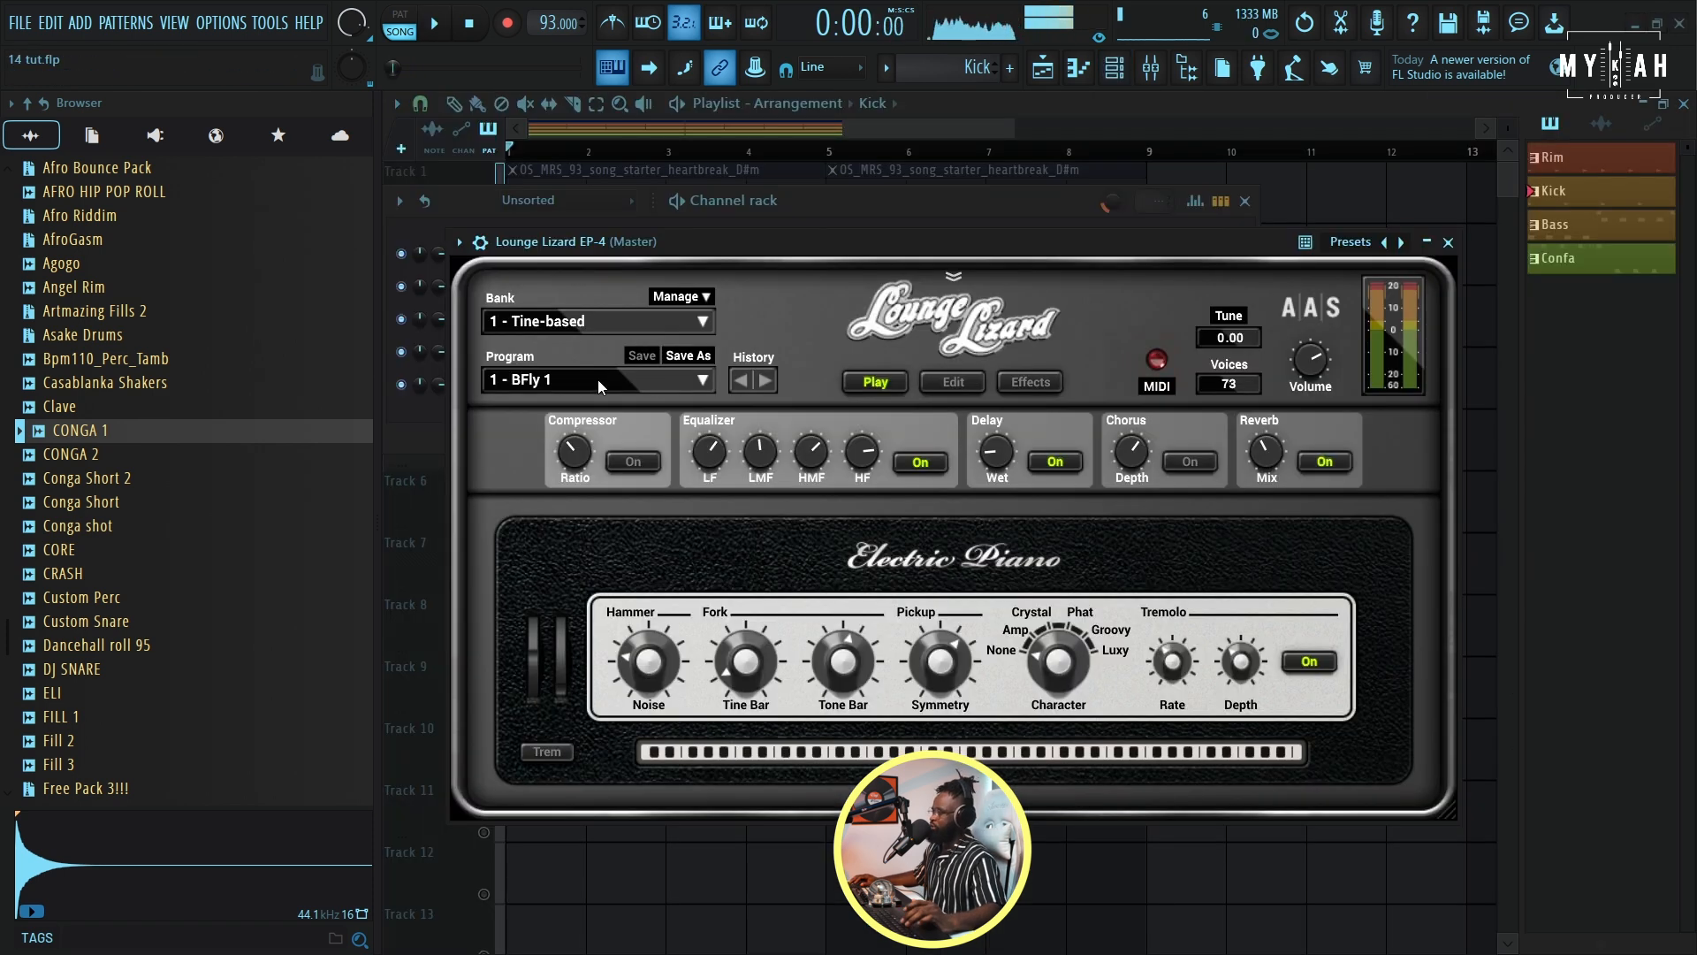
- Load the 2 - Basic 1 program in Lounge Lizard EP-4
left_click(598, 380)
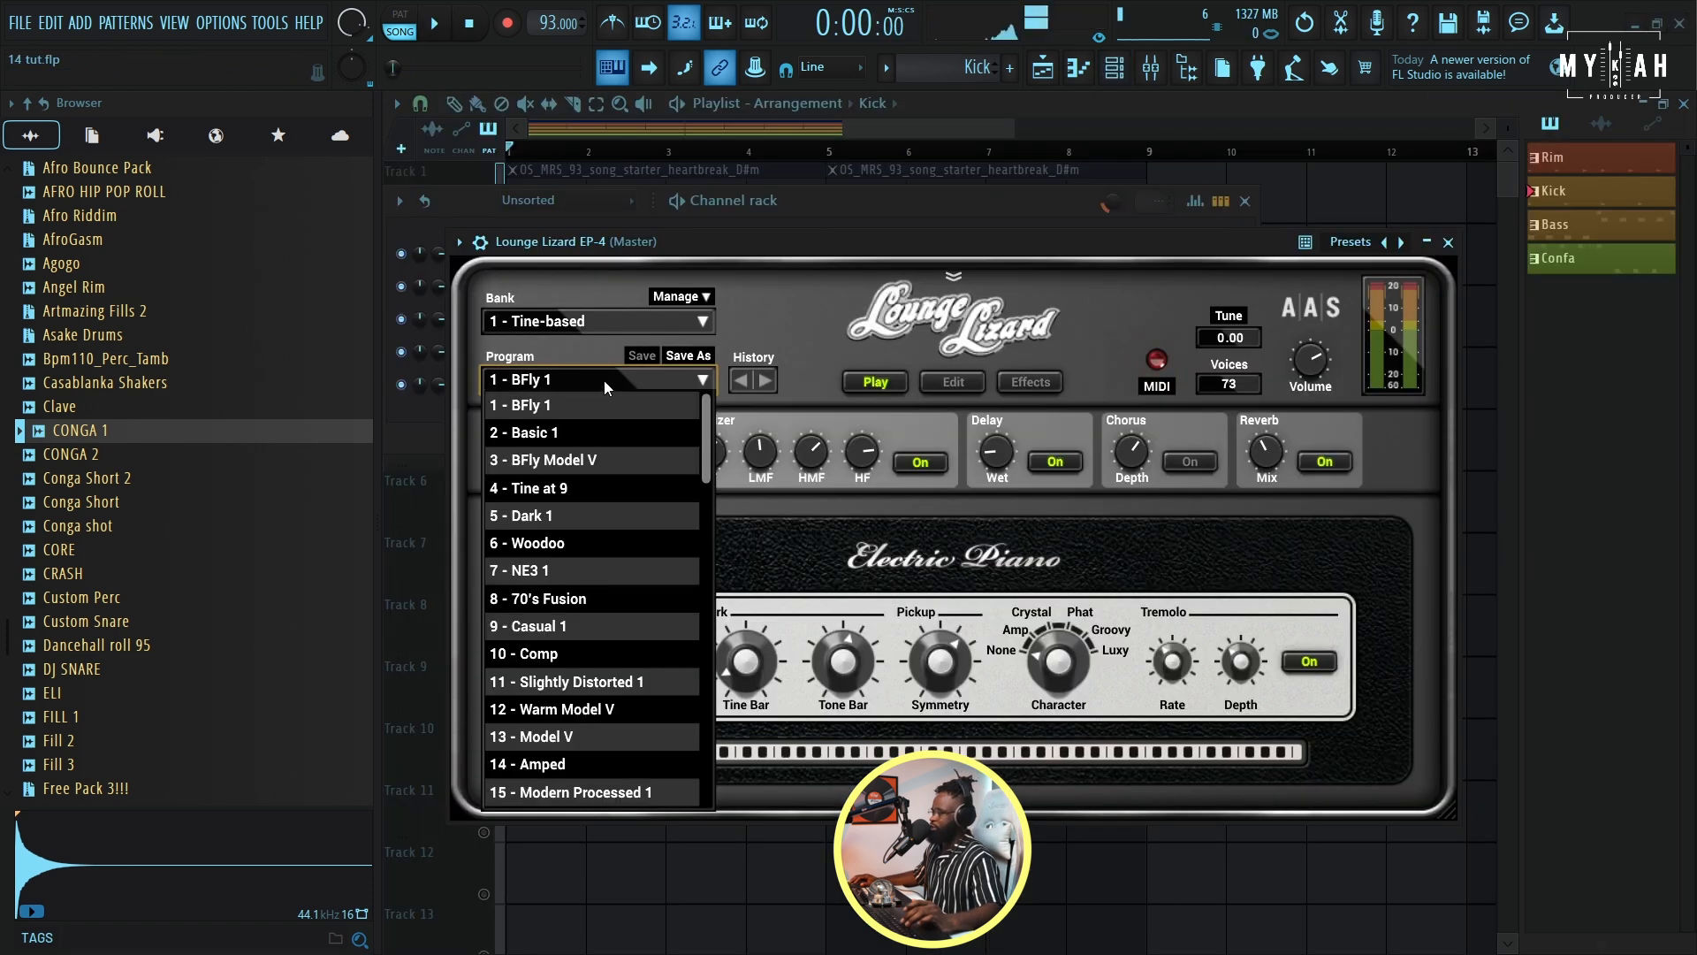
left_click(548, 433)
left_click_drag(817, 242, 854, 247)
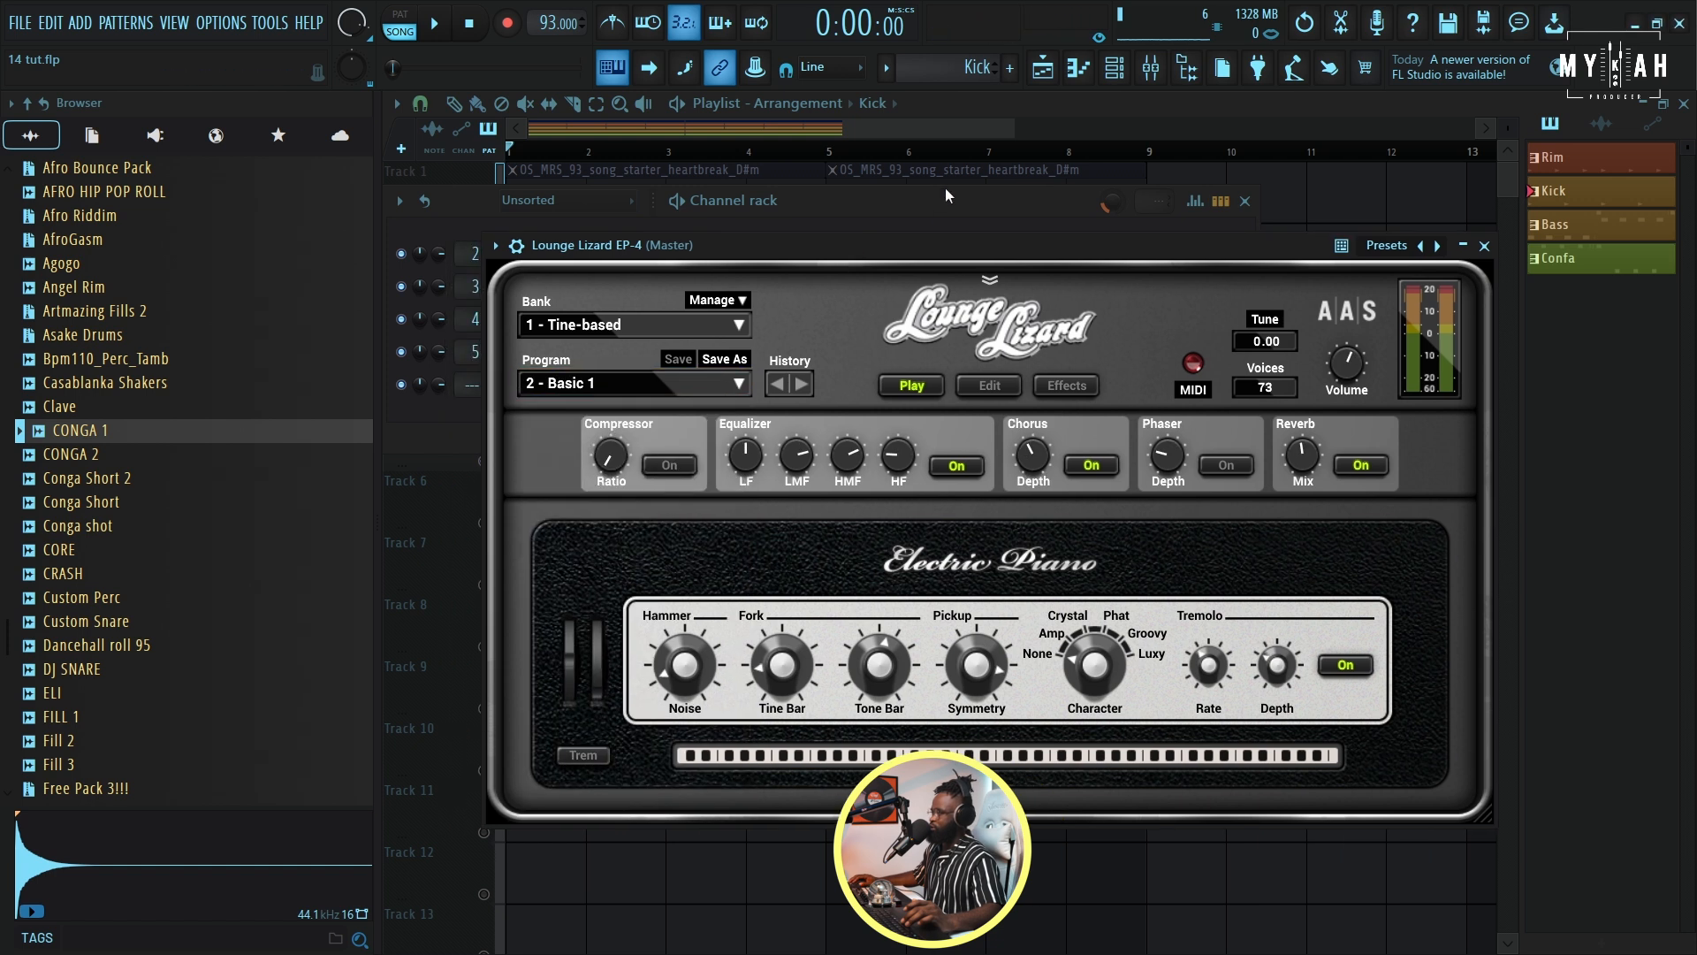
- Create a new pattern named Eo and give it an orange colour
left_click(882, 68)
left_click(1001, 94)
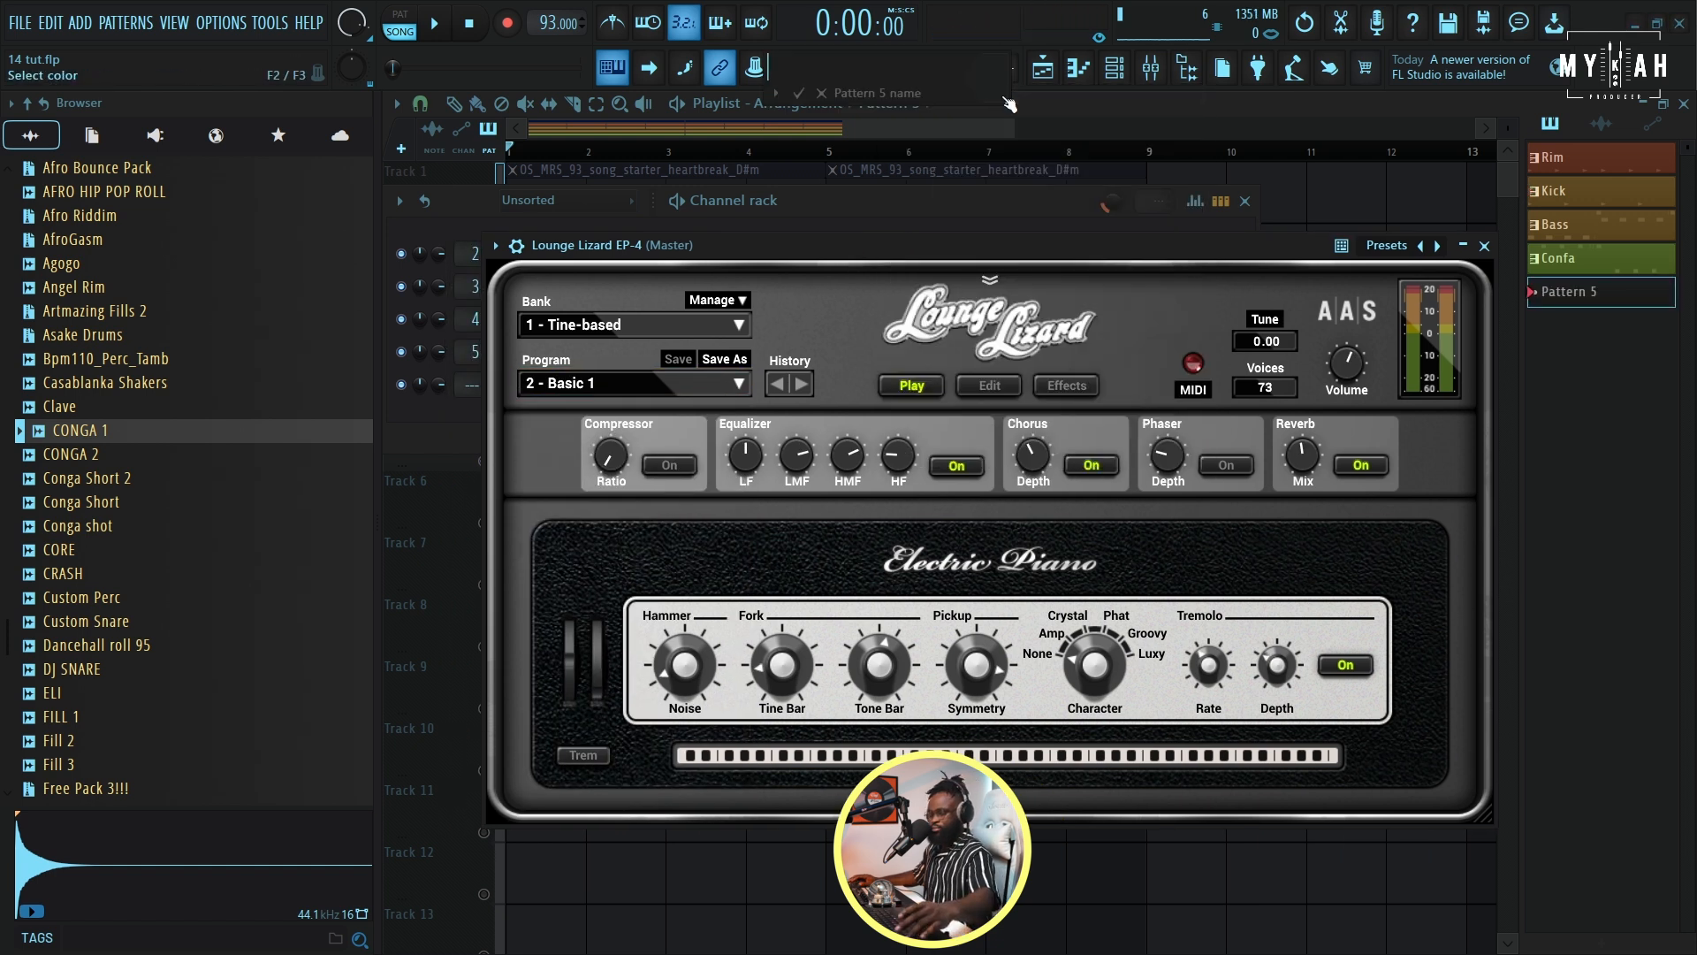
left_click(1010, 76)
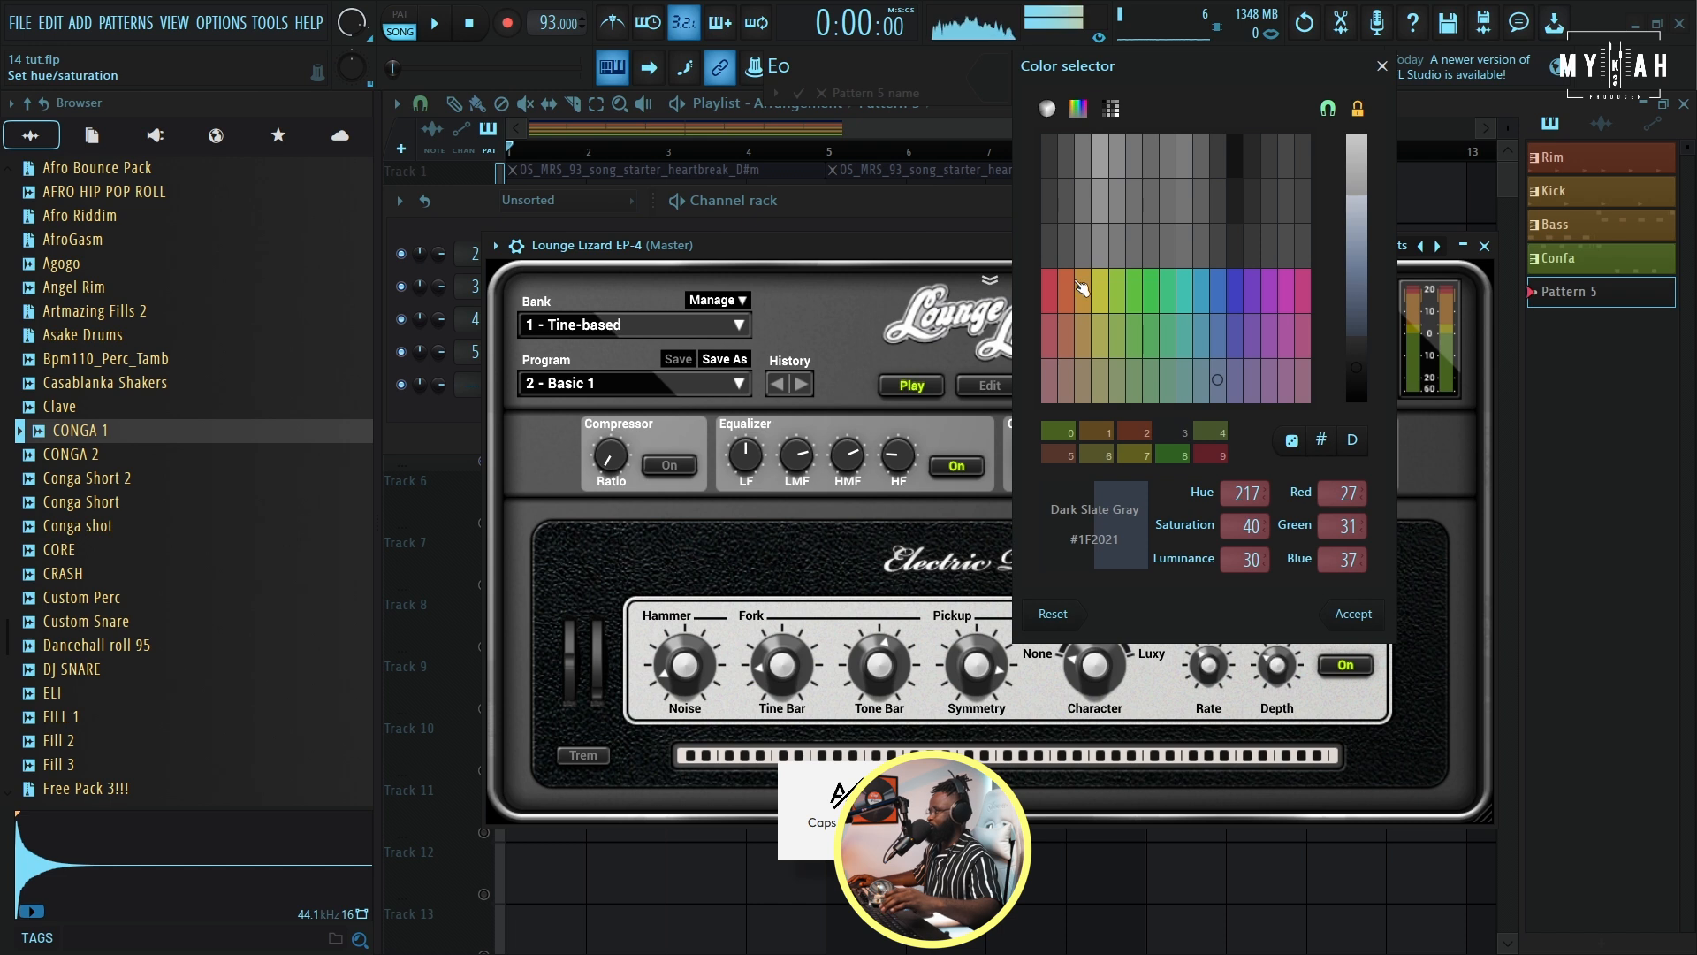
left_click(1077, 284)
- Build a staggered Lounge Lizard chord in bar 1: D#4 and a two-step D#5 on step 1, H4 on step 2, C#5 on step 3, F5 on step 4
left_click(739, 153)
key("space")
key("space")
left_click(515, 528)
left_click(1115, 68)
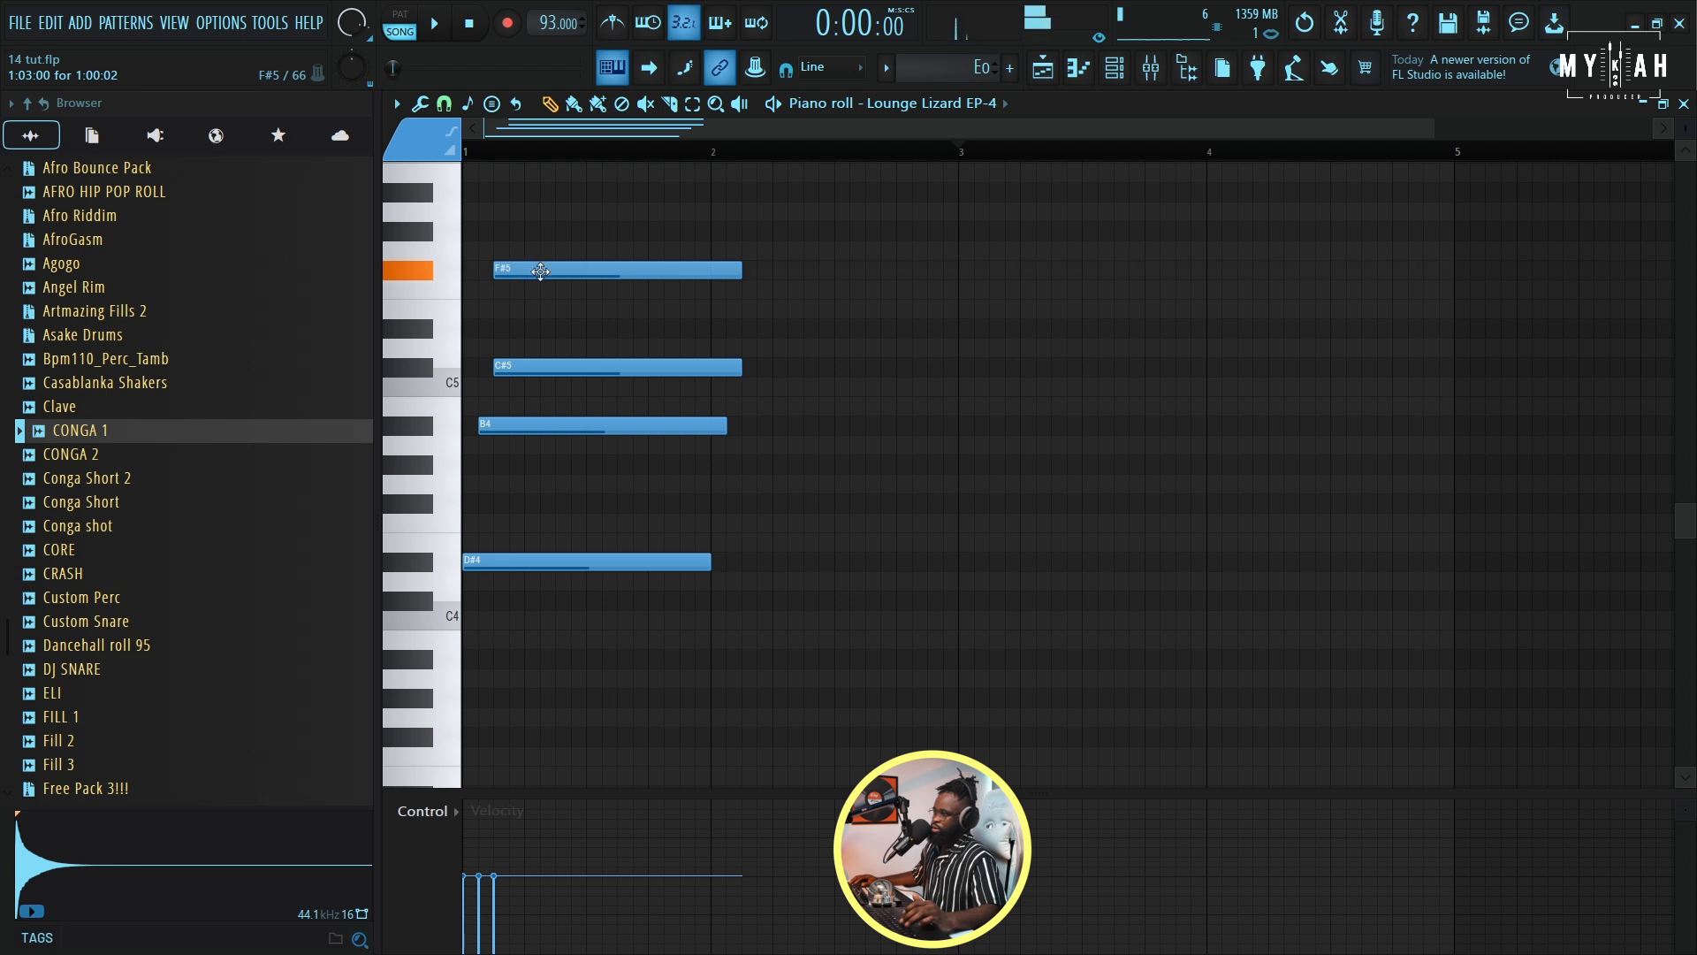
key("space")
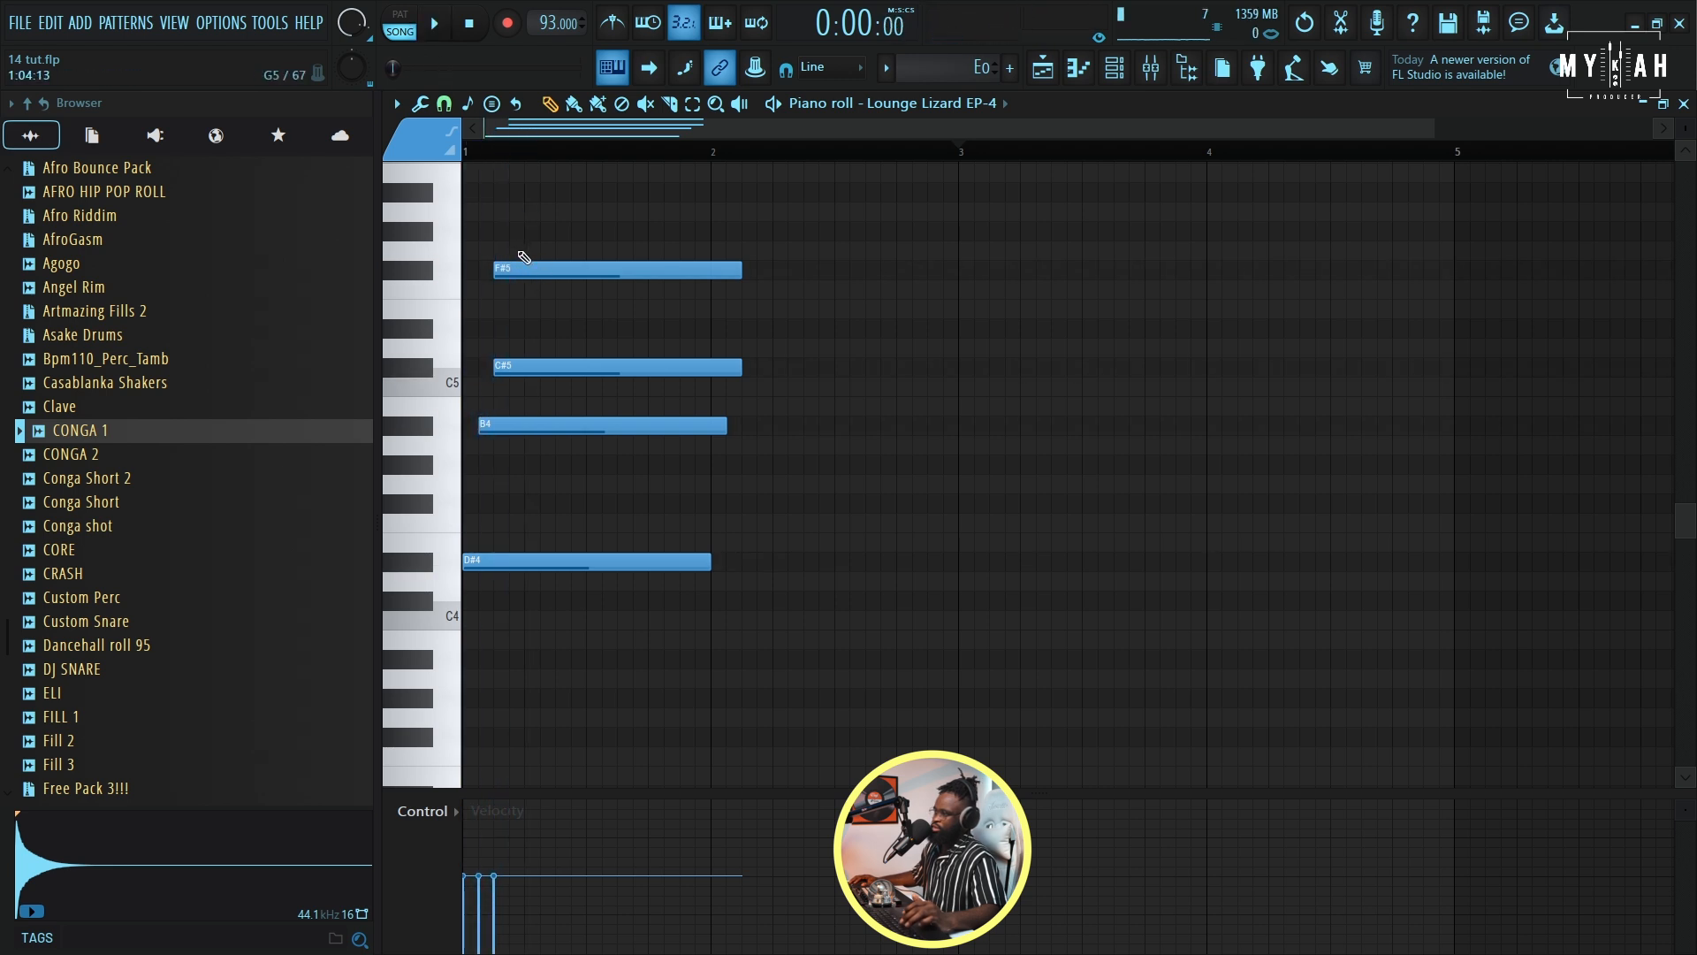
key("space")
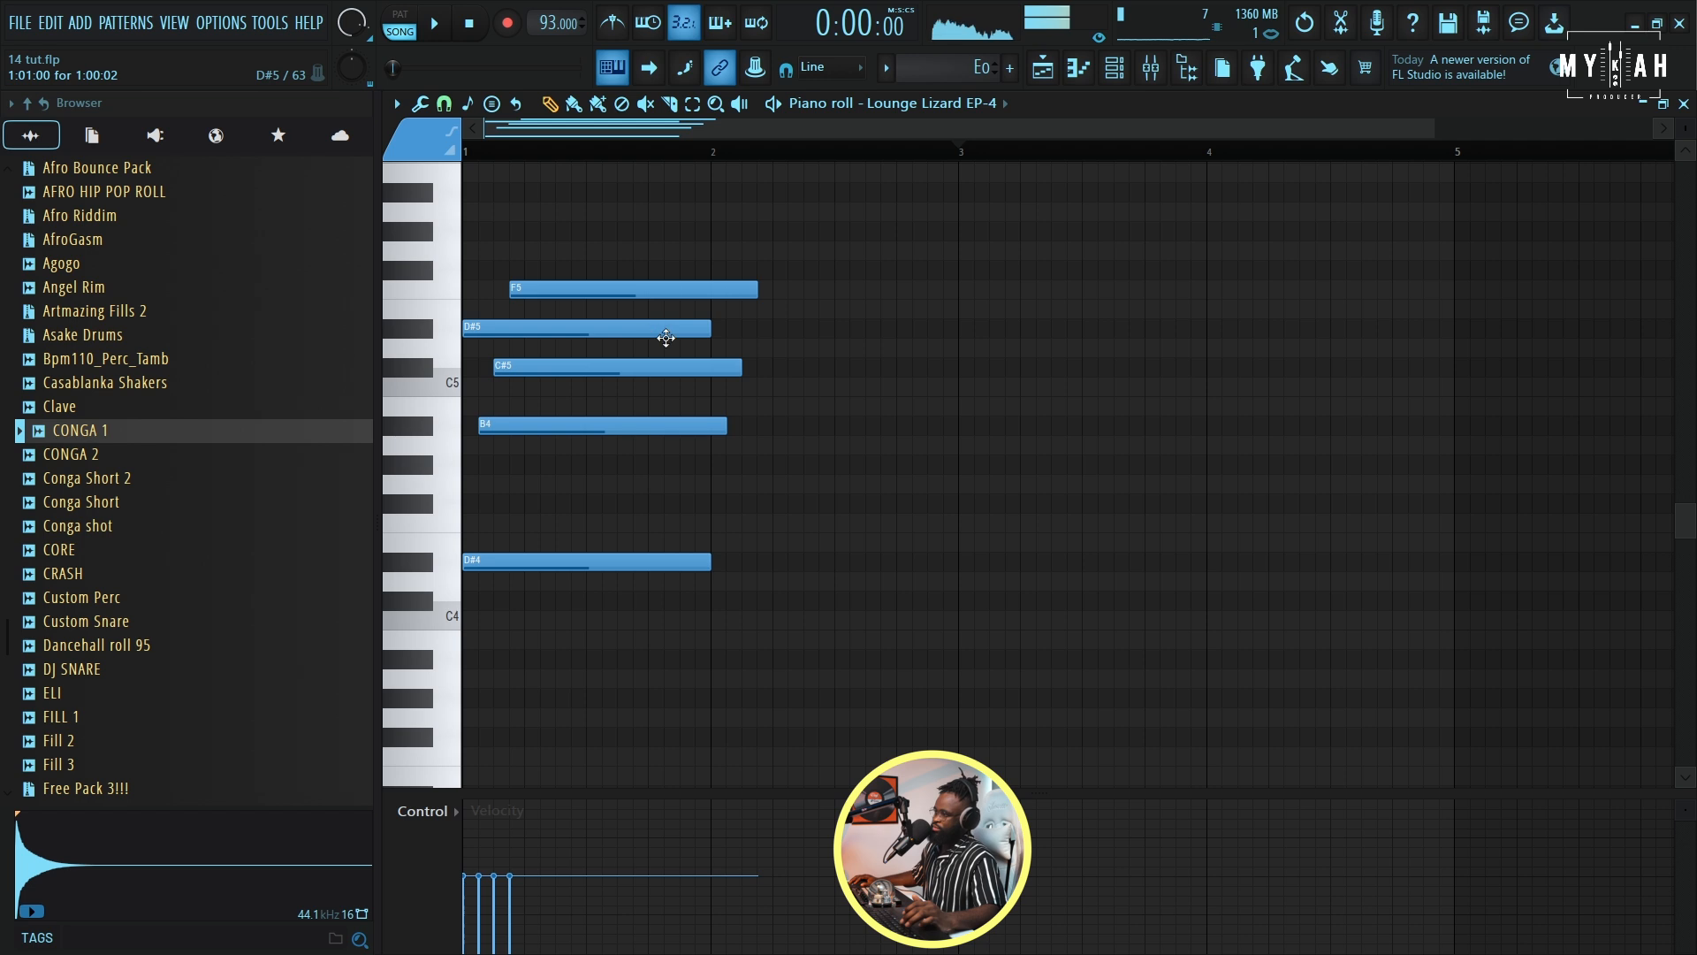
key("space")
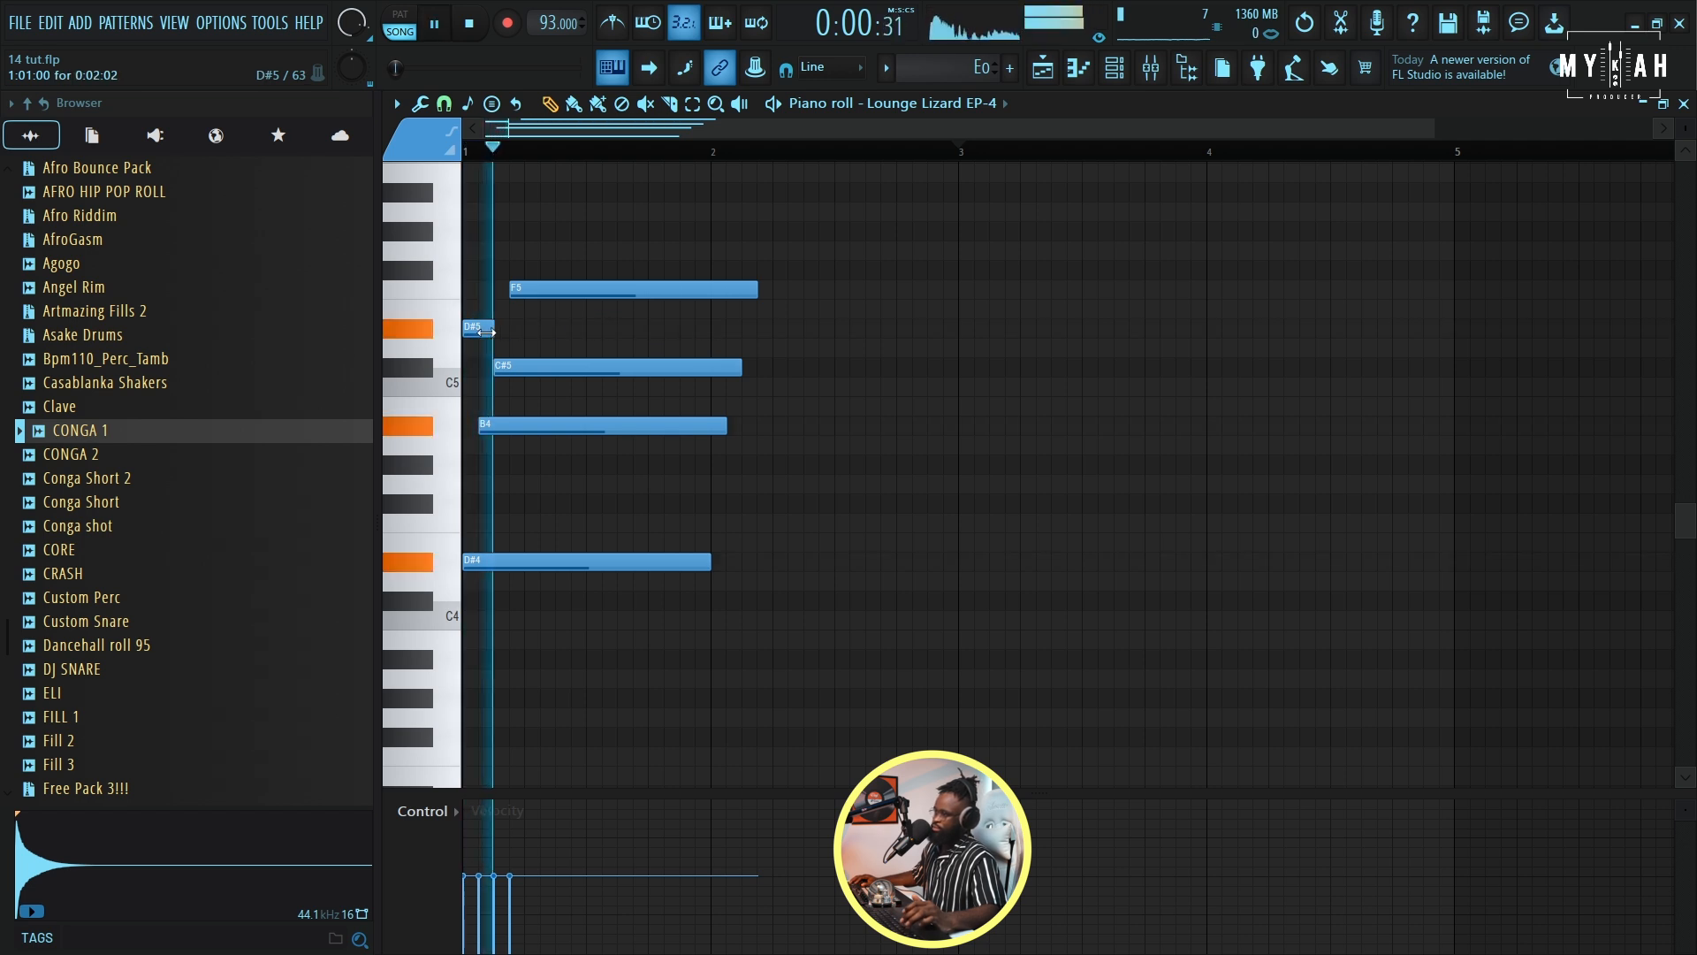
- Trim the overhanging chord notes to the end of bar 1, duplicate the chord into bar 2 and play it back
key("ctrl+b")
key("space")
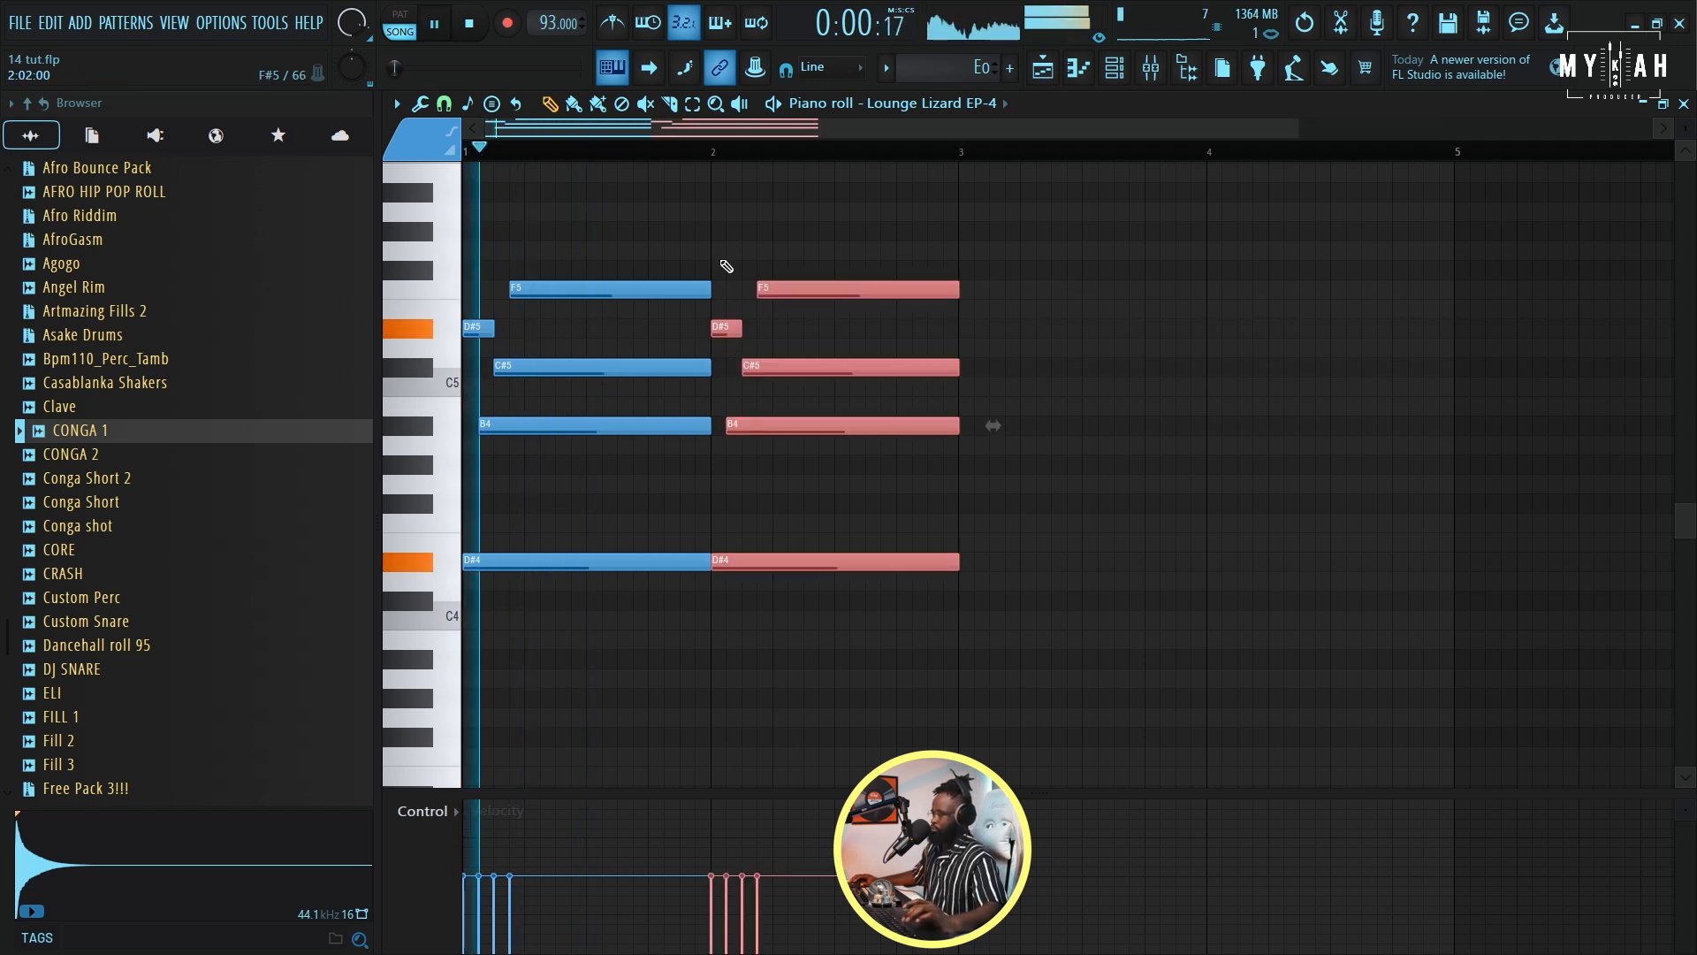
scroll(689, 163, "down", 3)
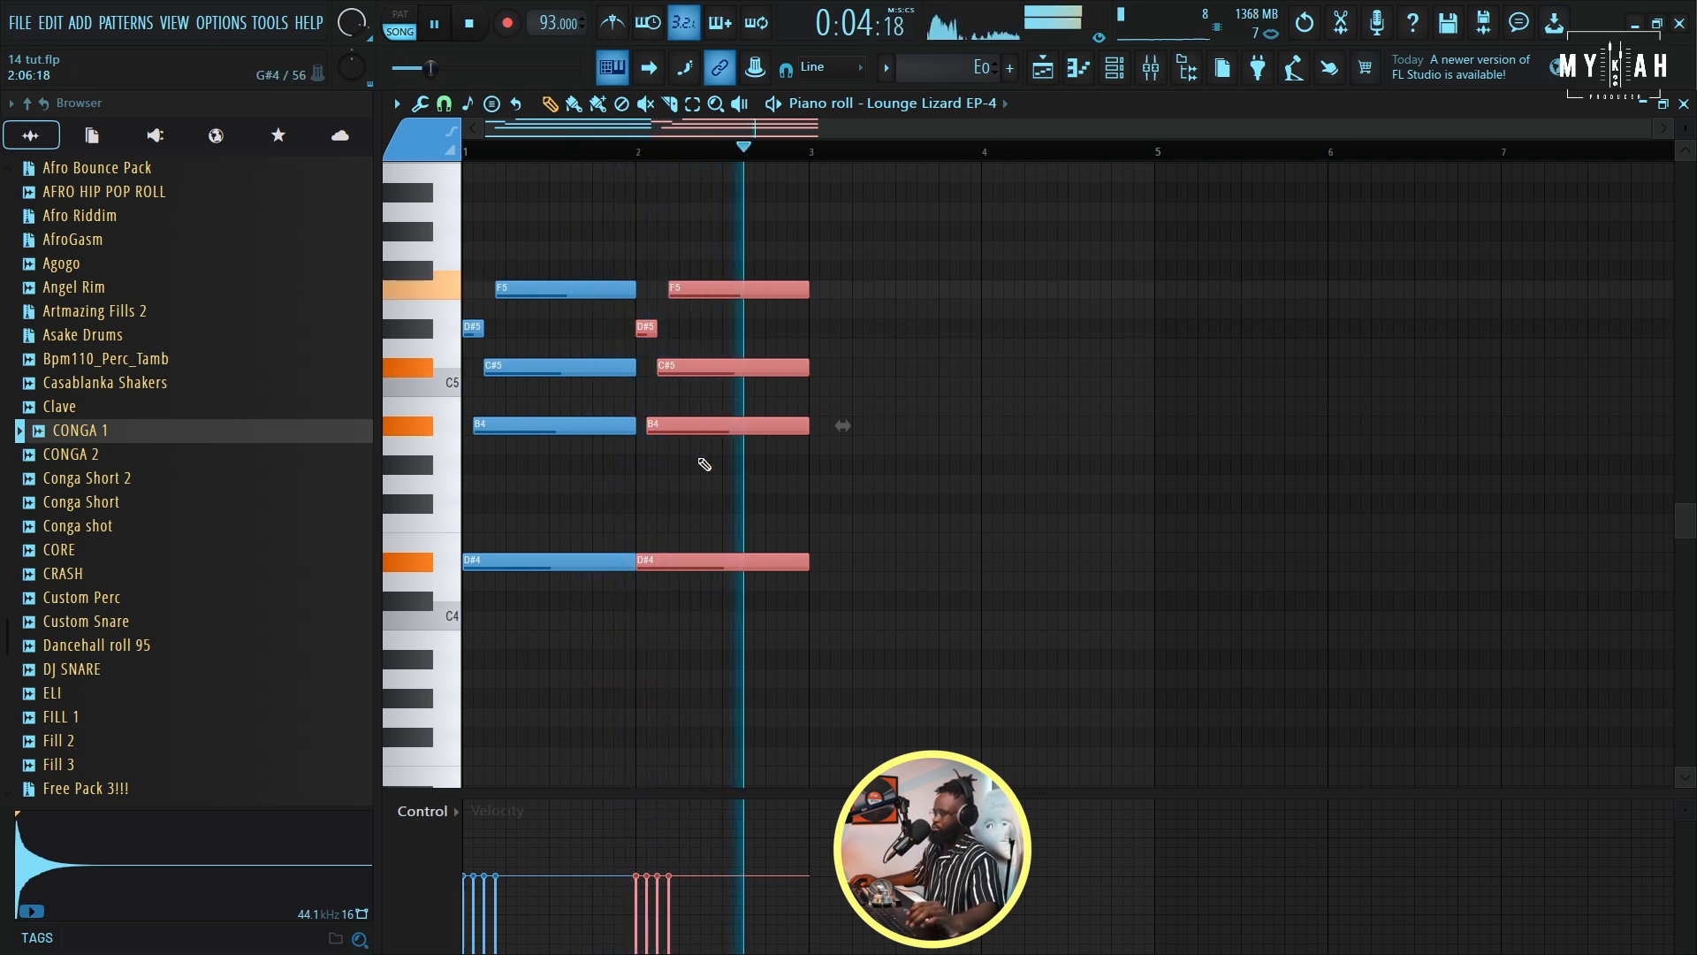
key("space")
scroll(757, 513, "down", 2)
scroll(757, 513, "down", 1)
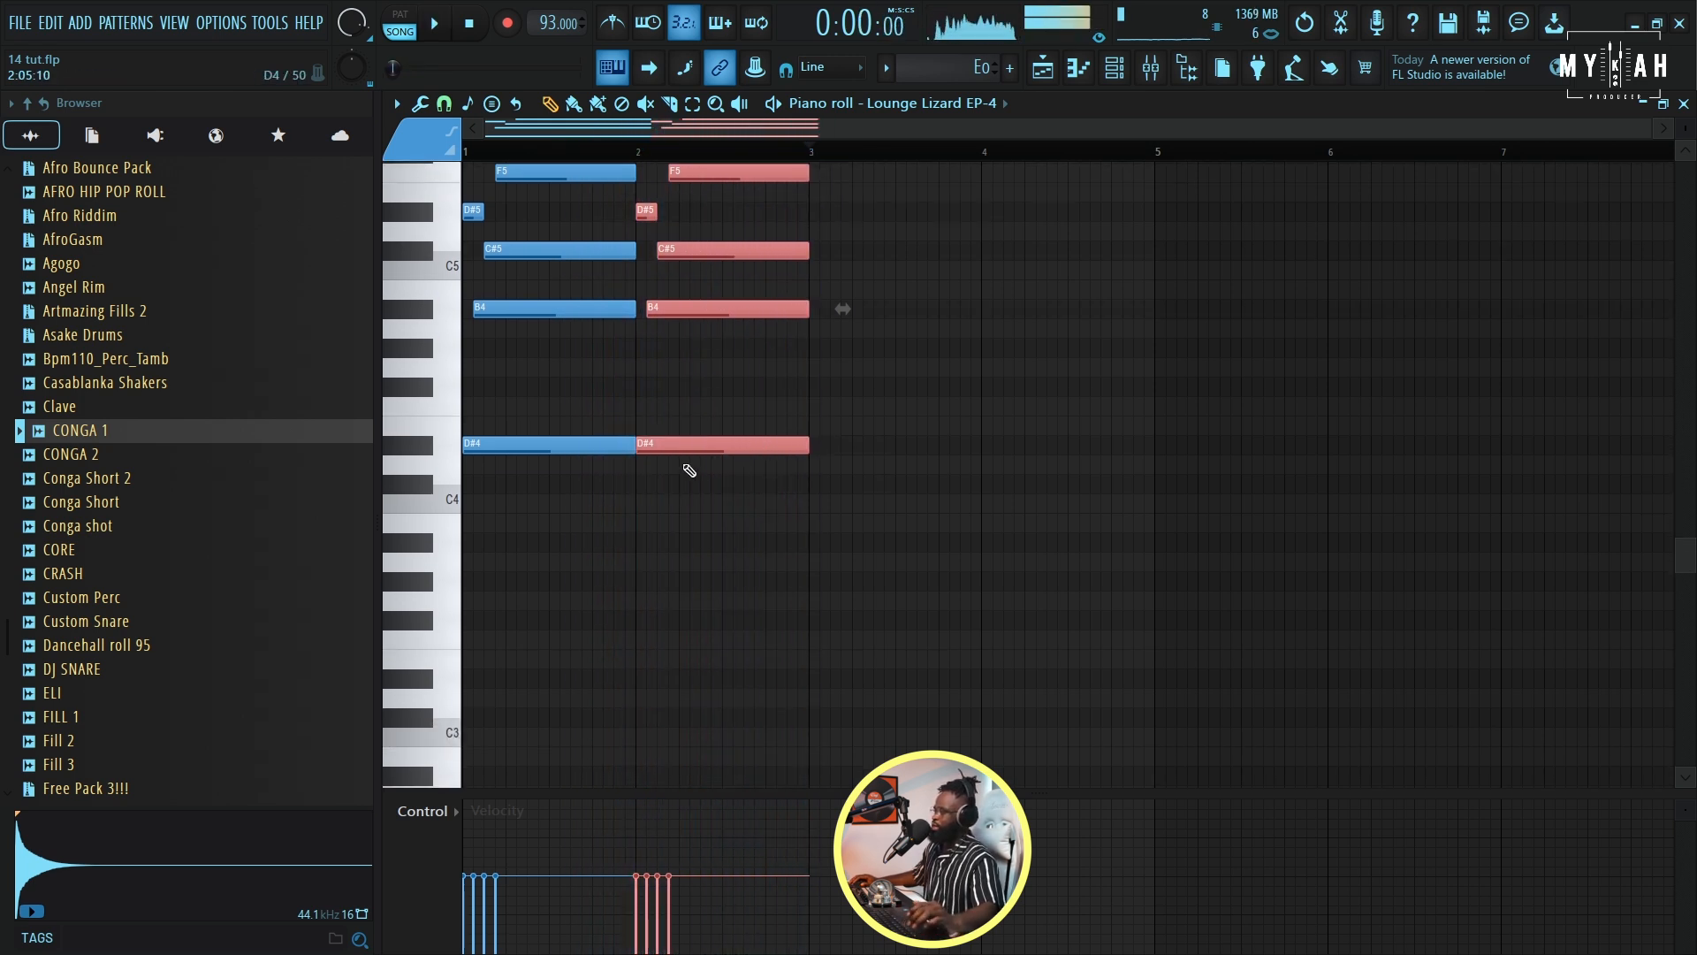
- Build a staggered chord in bar 3 with G#4 and short D#5 on step 1, H4, D#5 and F#5 on steps 2–4; duplicate it into bar 4
mouse_move(668, 451)
left_mouse_down()
mouse_move(864, 453)
mouse_move(839, 389)
left_mouse_up()
key("space")
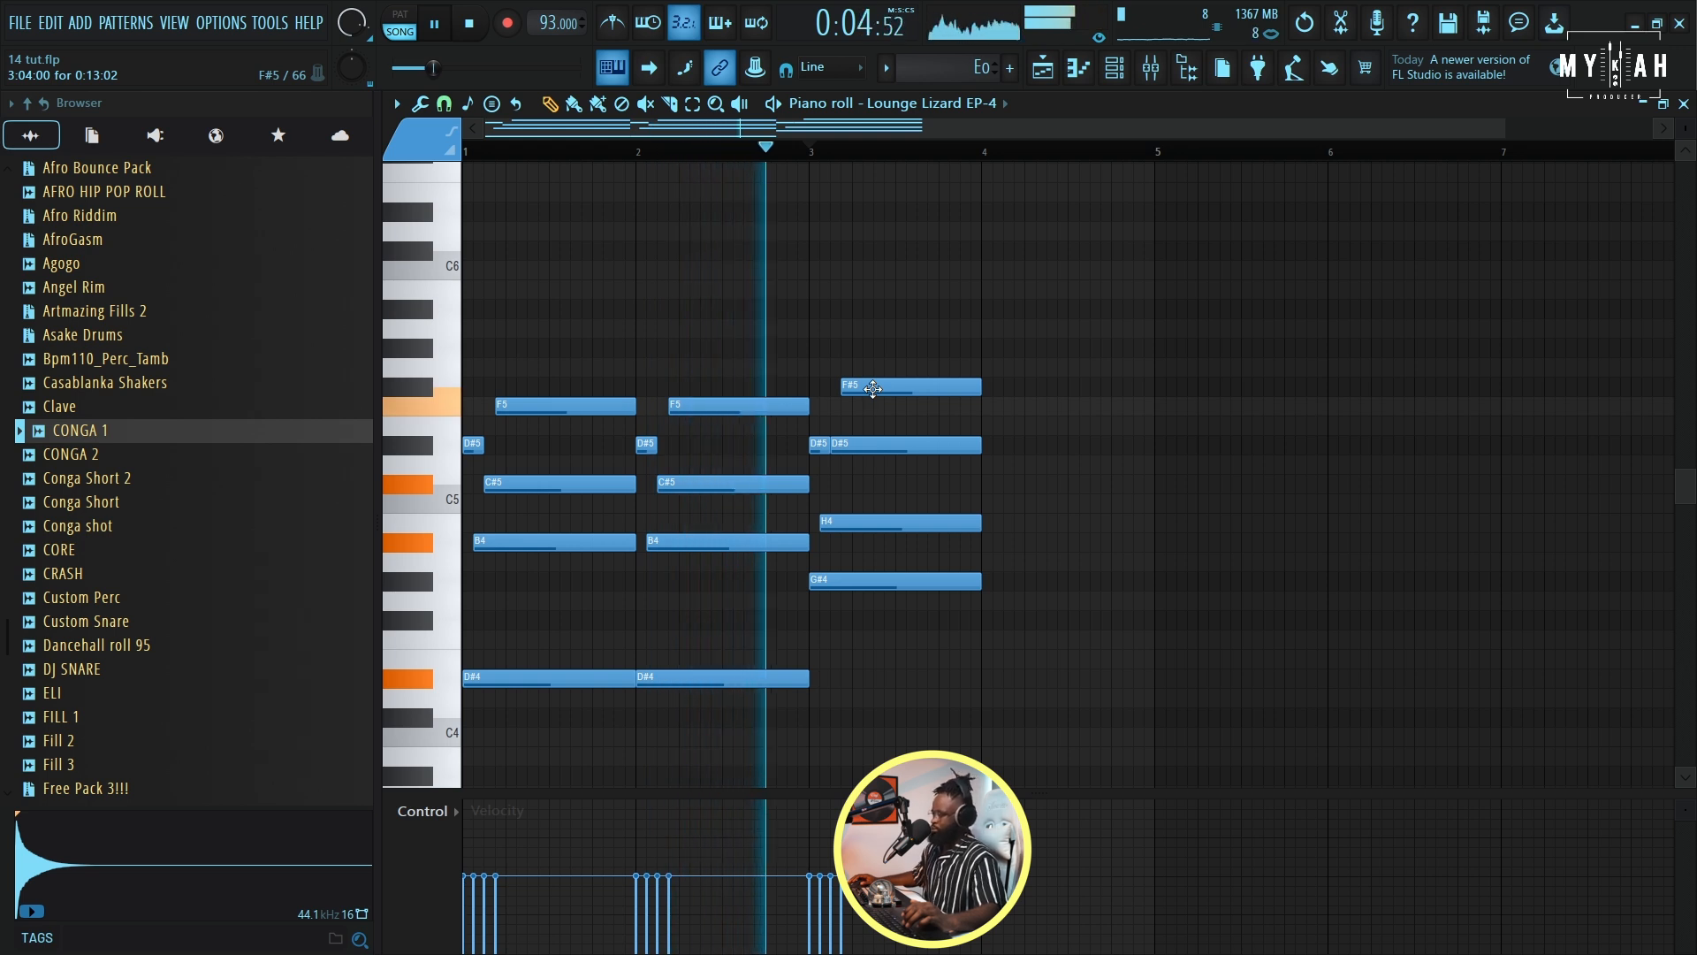
key("space")
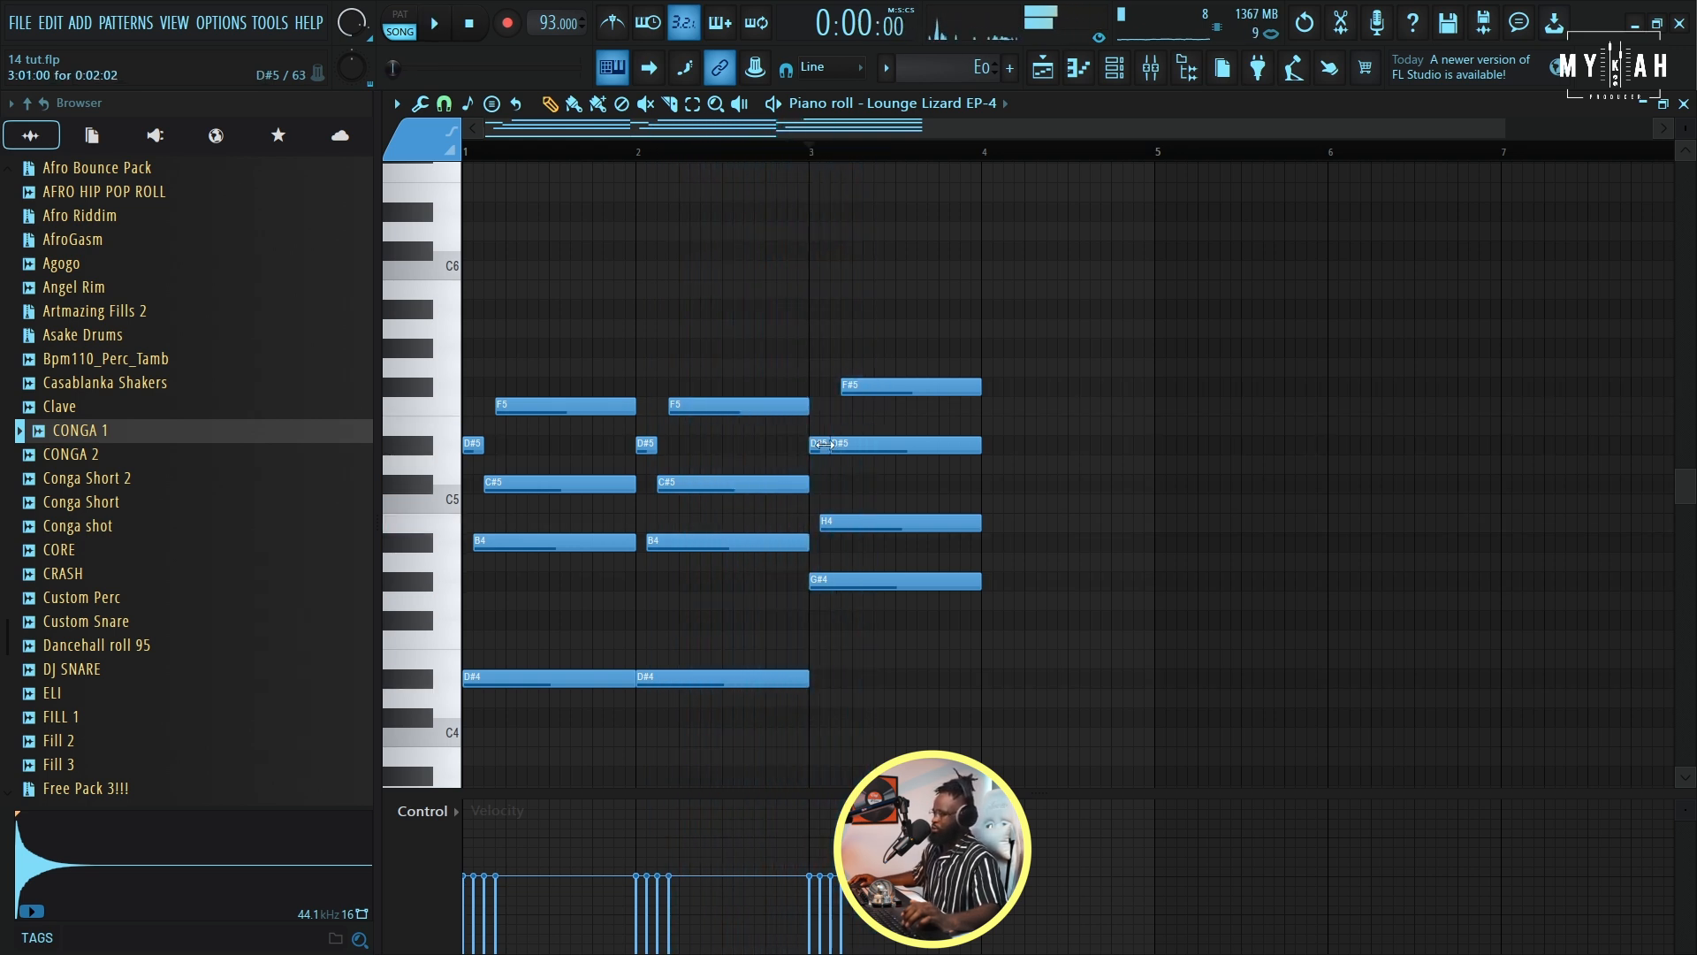
key("ctrl+b")
key("space")
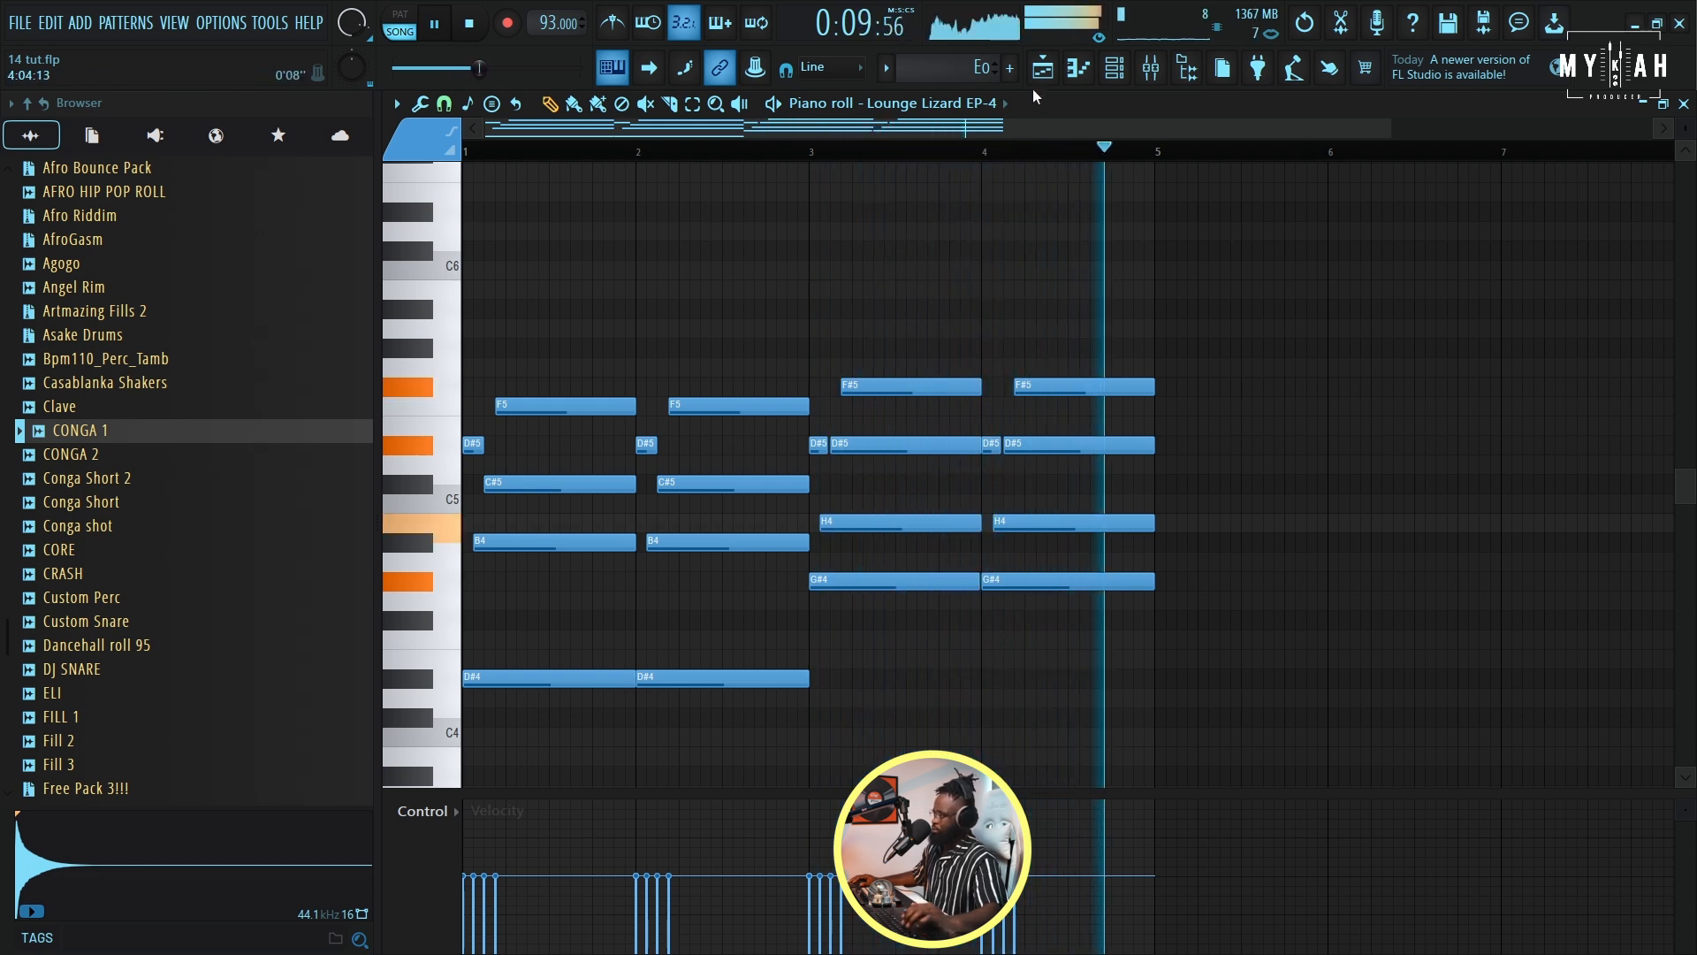
- Add a low bass note beneath the staggered chord at the start of bar 3
scroll(1004, 215, "down", 3)
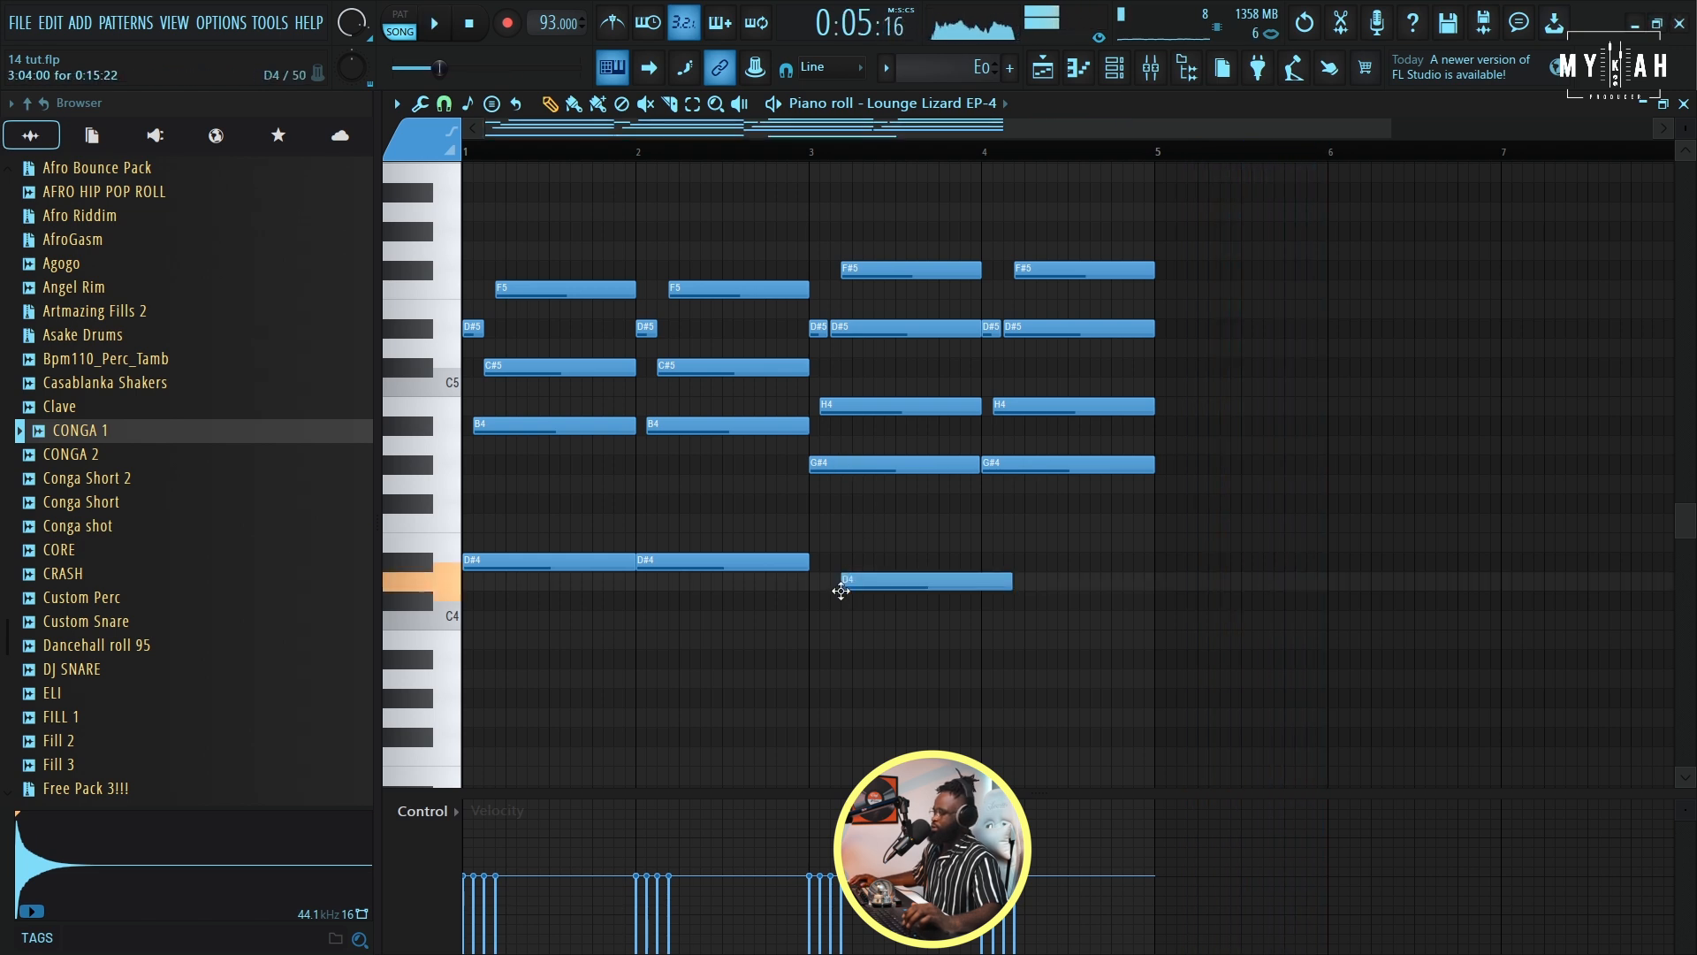
left_click(822, 619)
left_click_drag(810, 630, 808, 708)
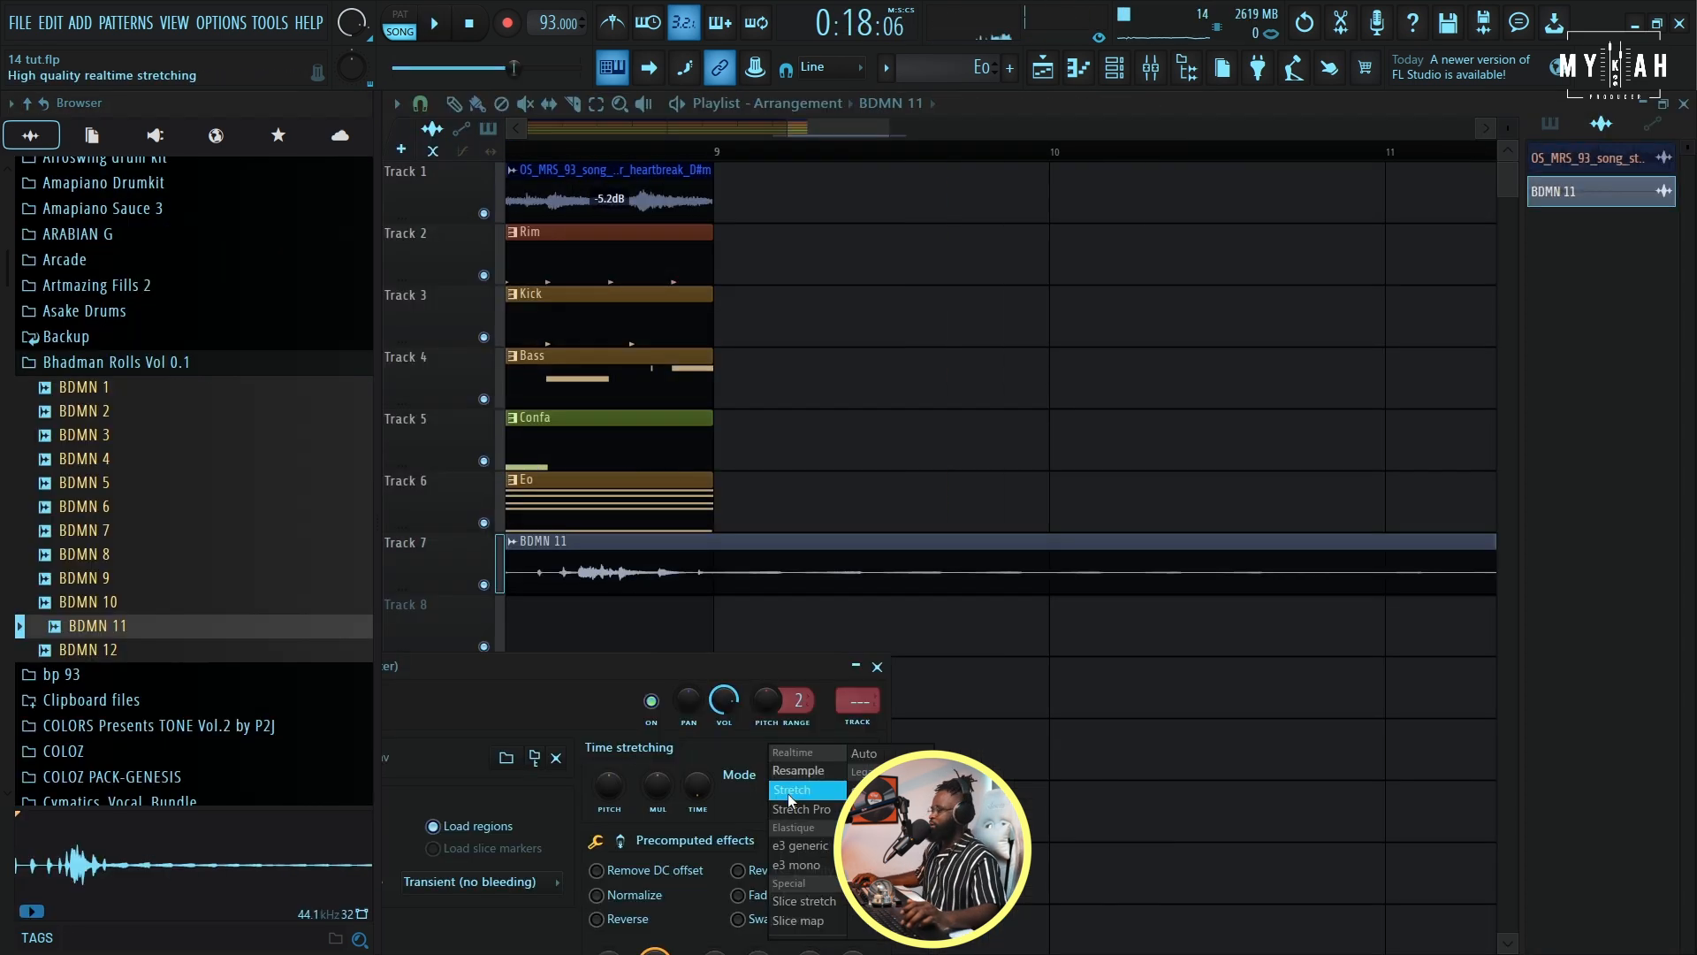
- Set the time stretching mode of the BDMN 11 sample to Stretch and audition it with the arrangement
left_click(731, 798)
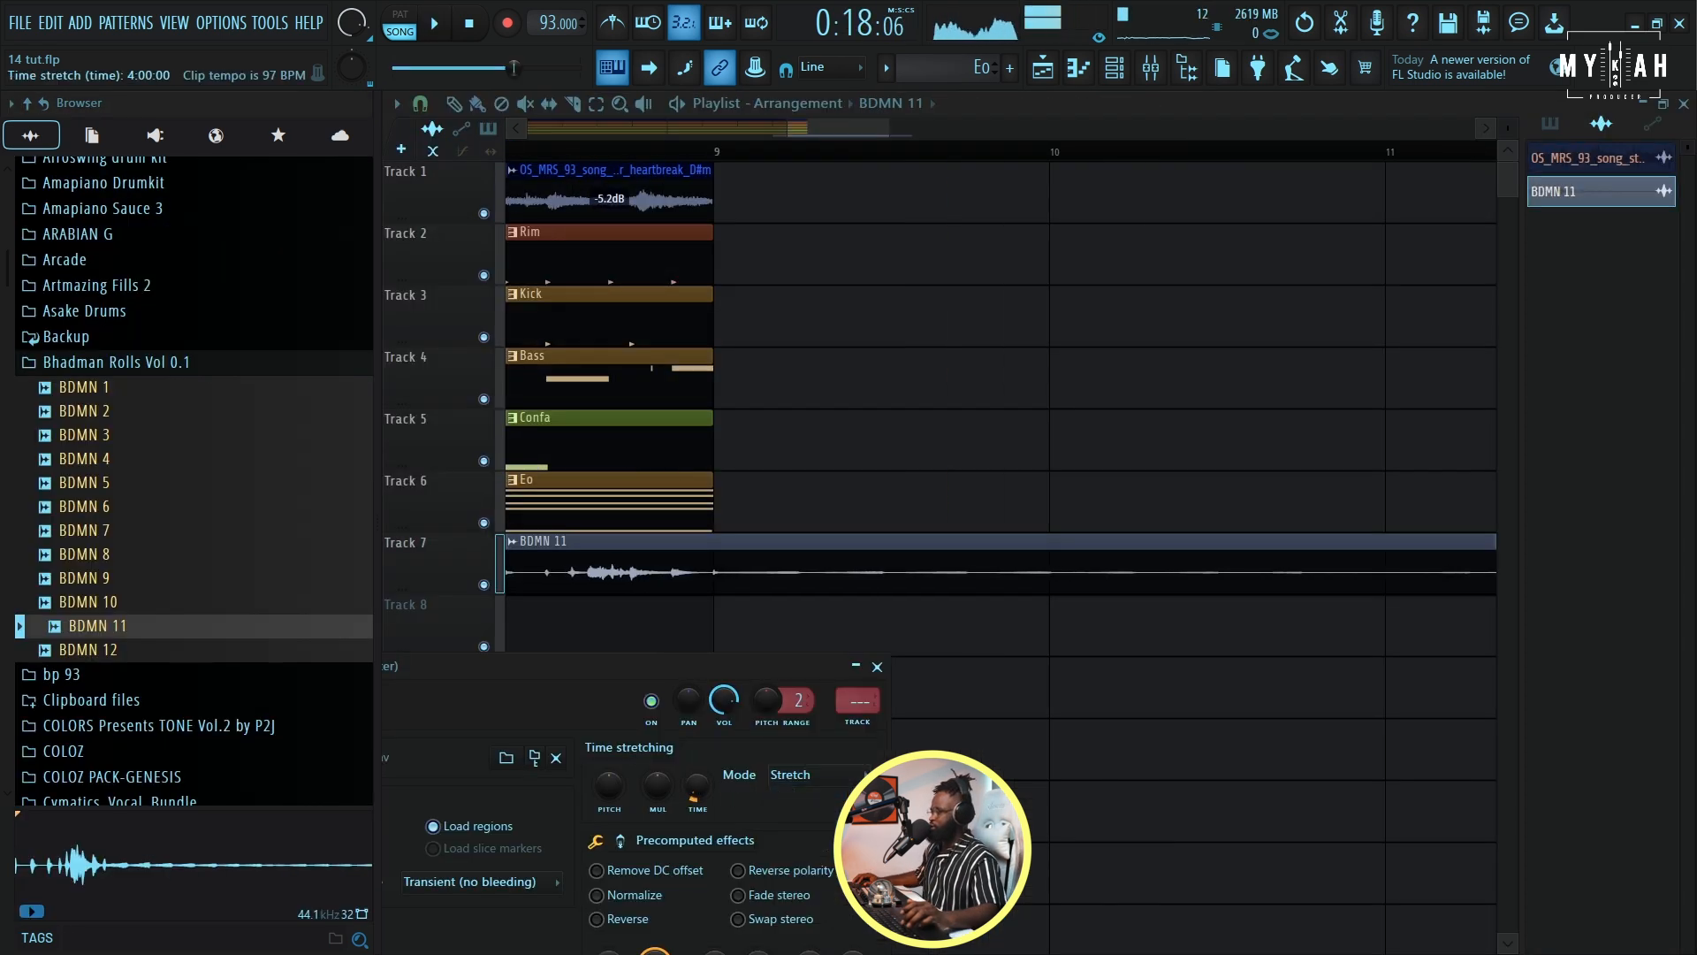
right_click(764, 642)
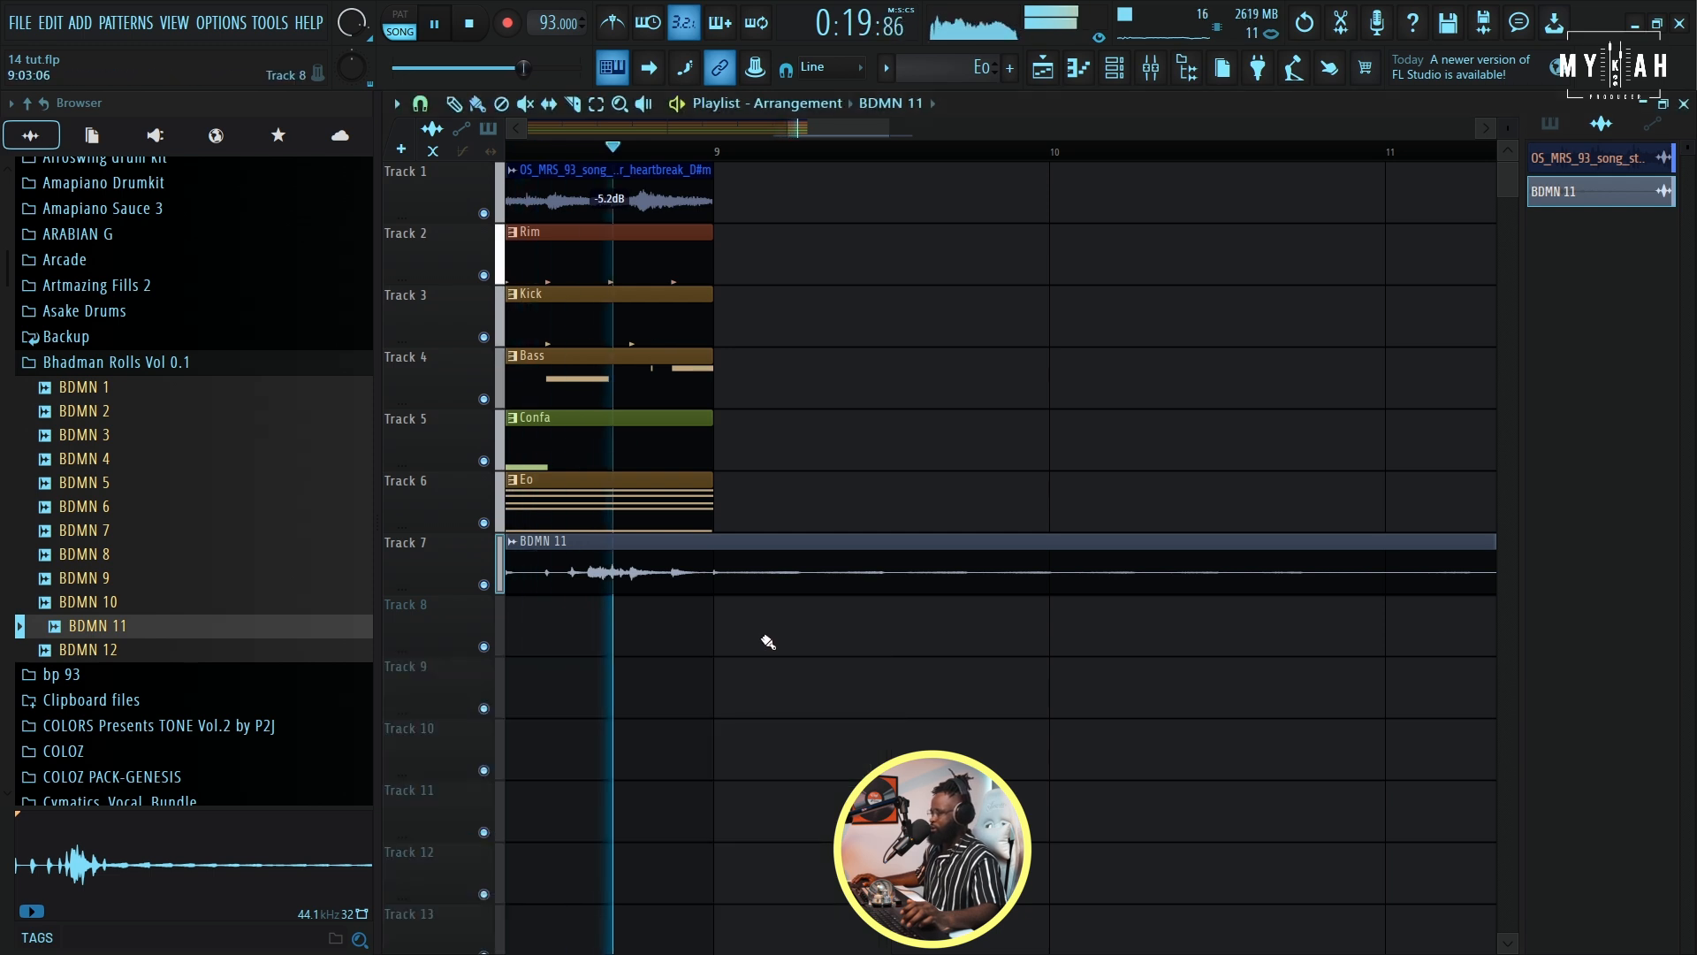
key("space")
key("space")
- Slice the BDMN 11 clip on Track 7 at bar 9 and delete the part beyond it
left_click_drag(789, 130, 513, 155)
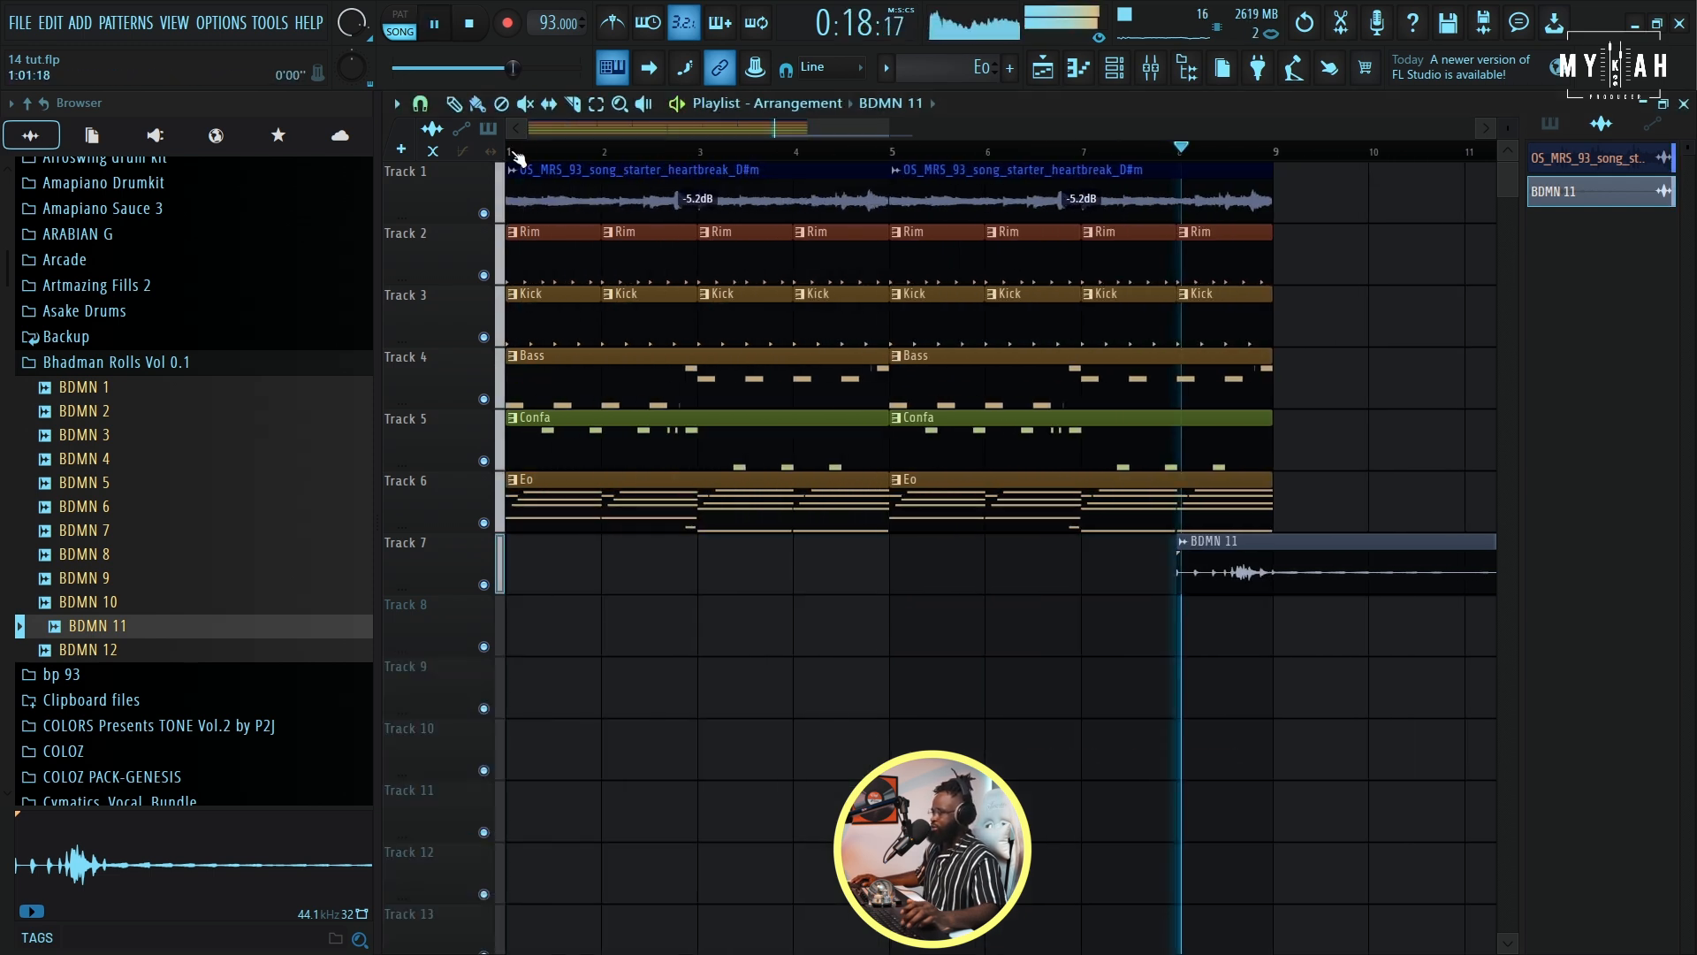
left_click(1279, 559)
key("space")
key("space")
left_click(454, 104)
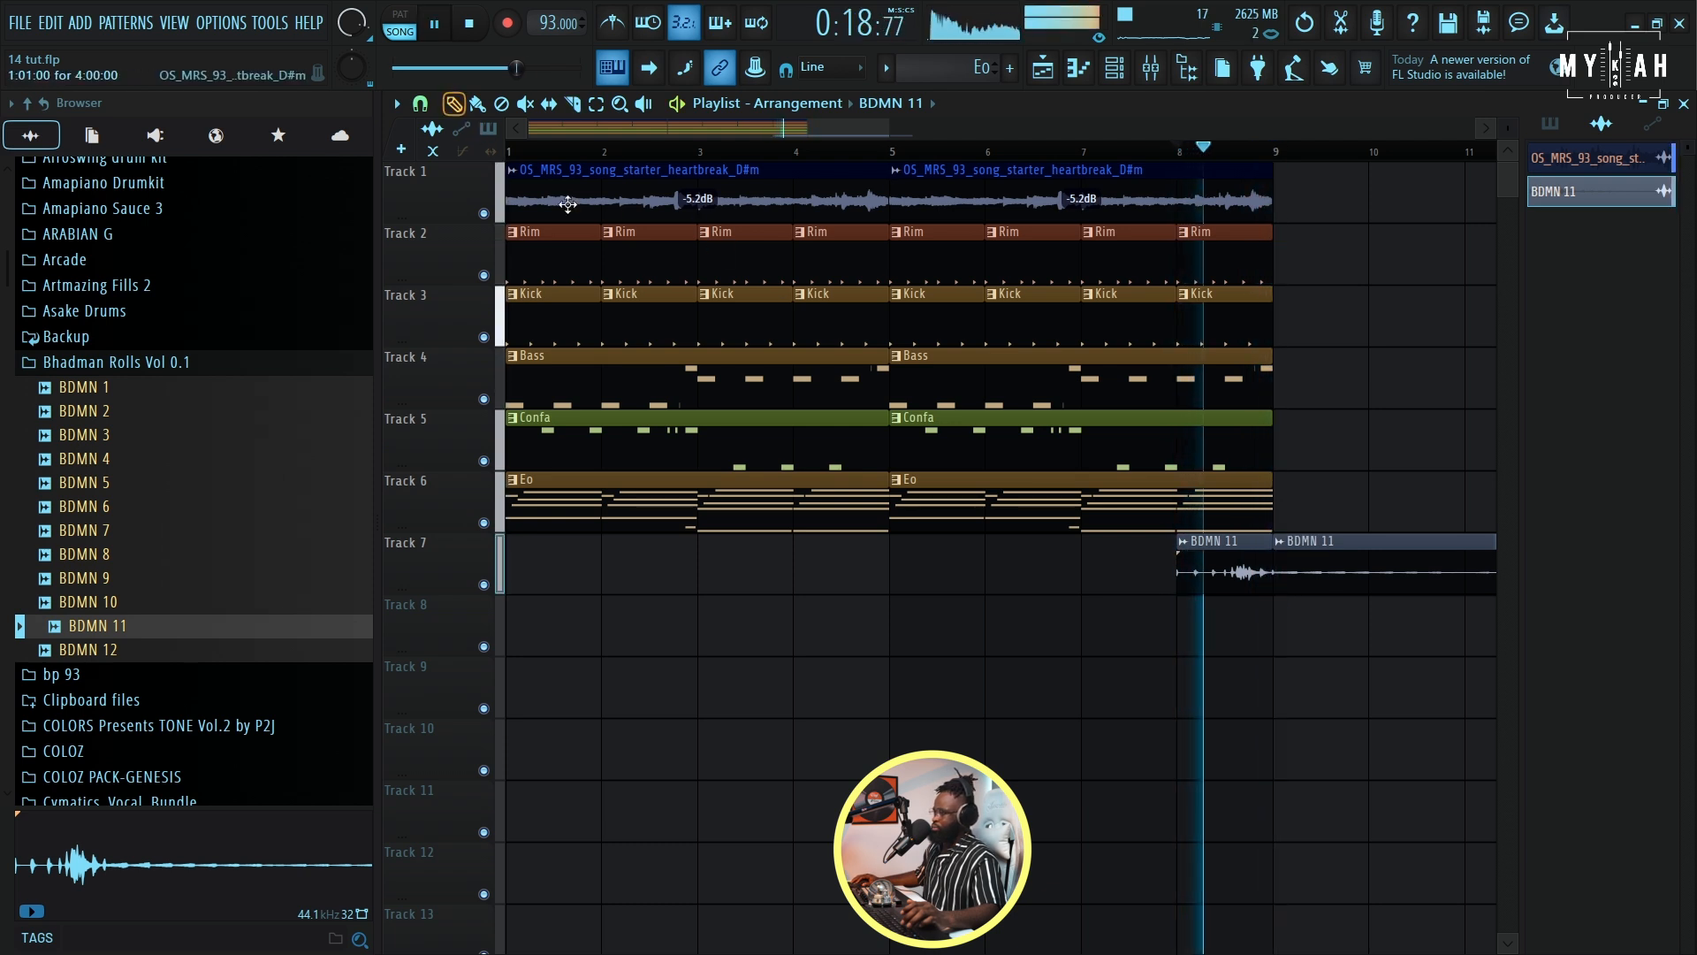
right_click(1285, 579)
- Select the playlist time range from bar 1 to bar 9 for looped playback
scroll(686, 159, "down", 3)
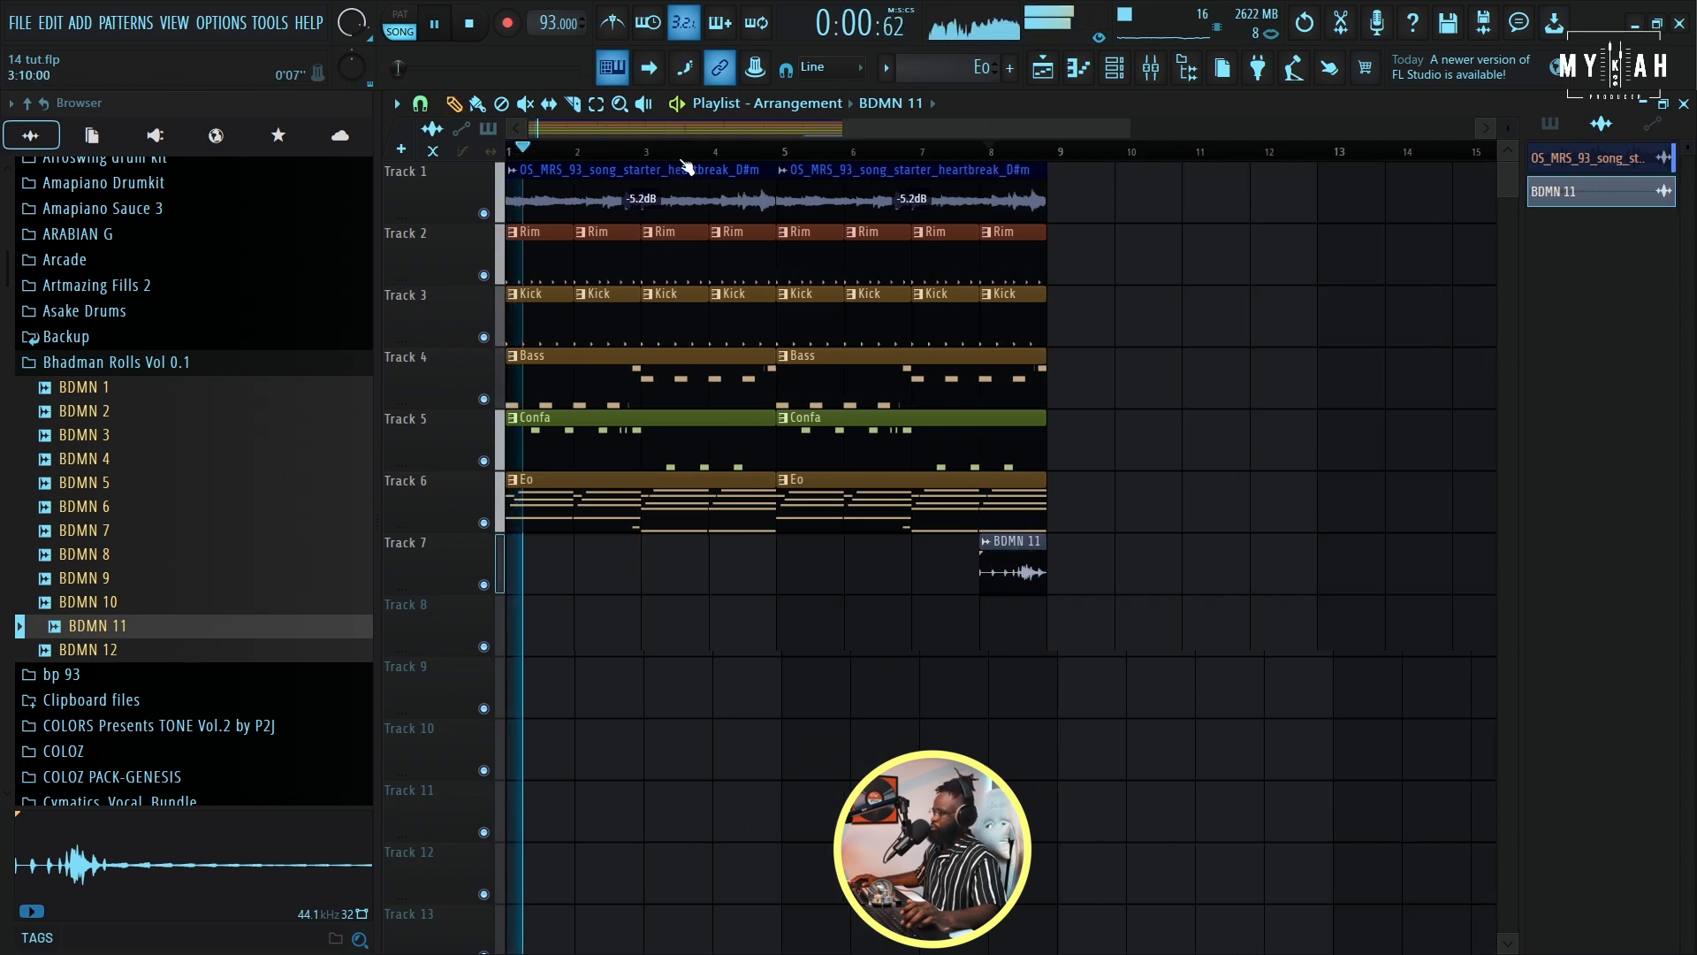
left_click_drag(518, 158, 1025, 154)
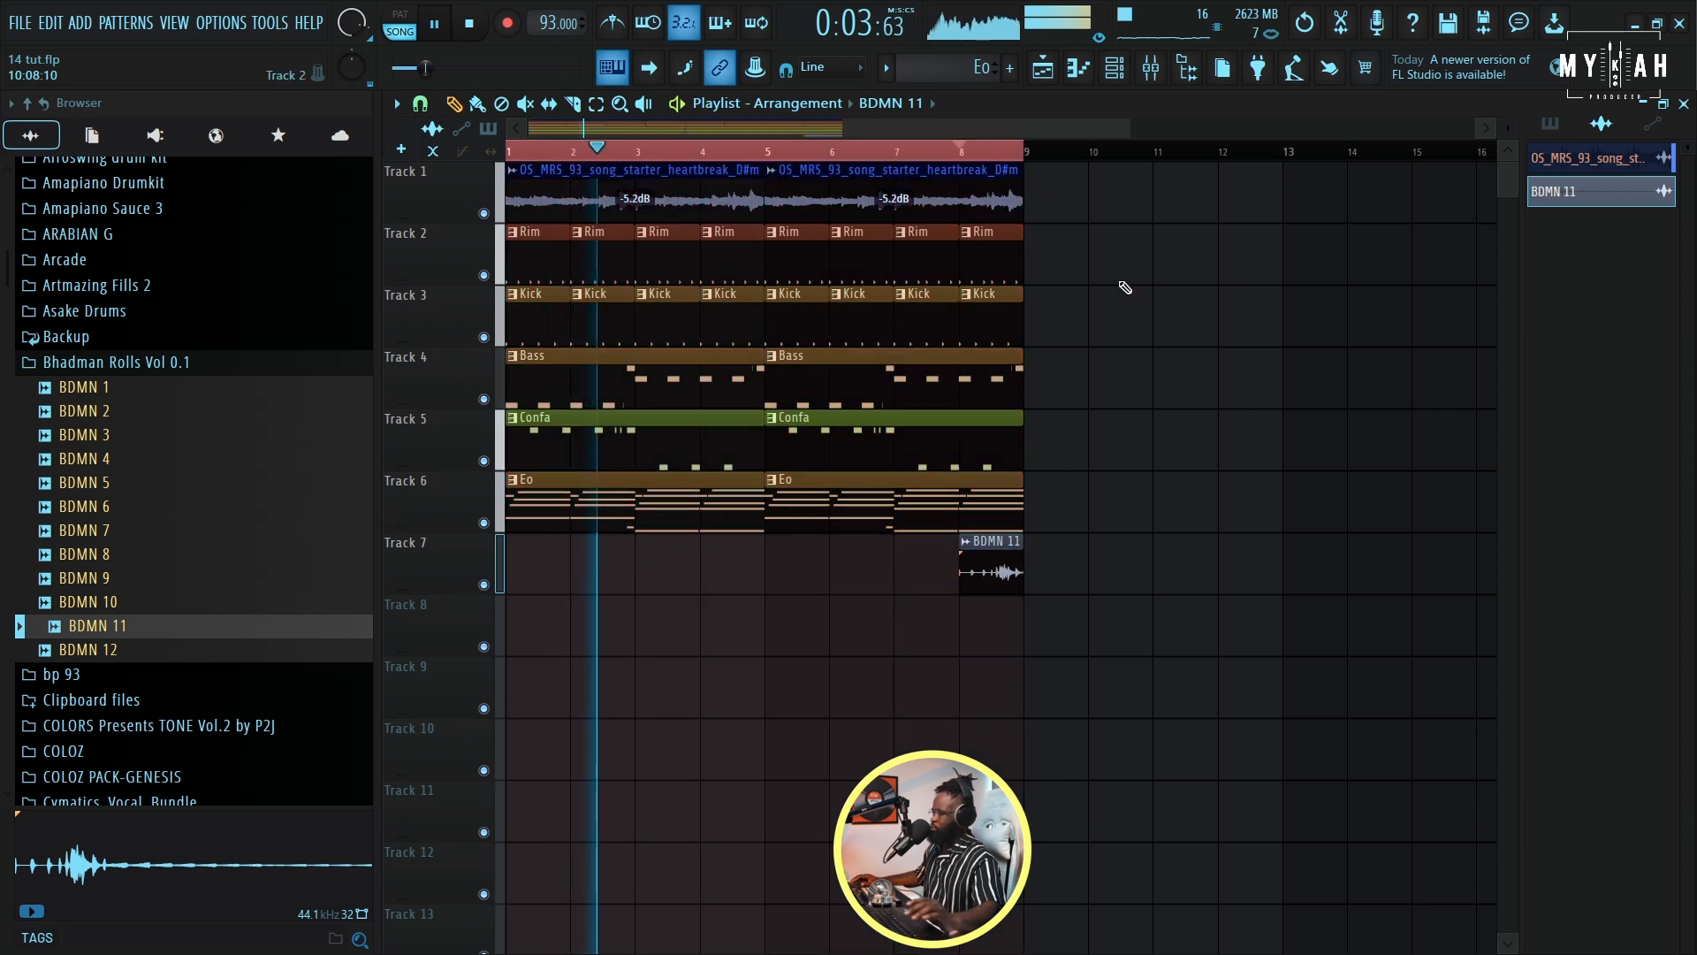
double_click(1125, 128)
- Stop playback and add a Kontakt instrument channel to the Unsorted group of the channel rack
key("F6")
key("space")
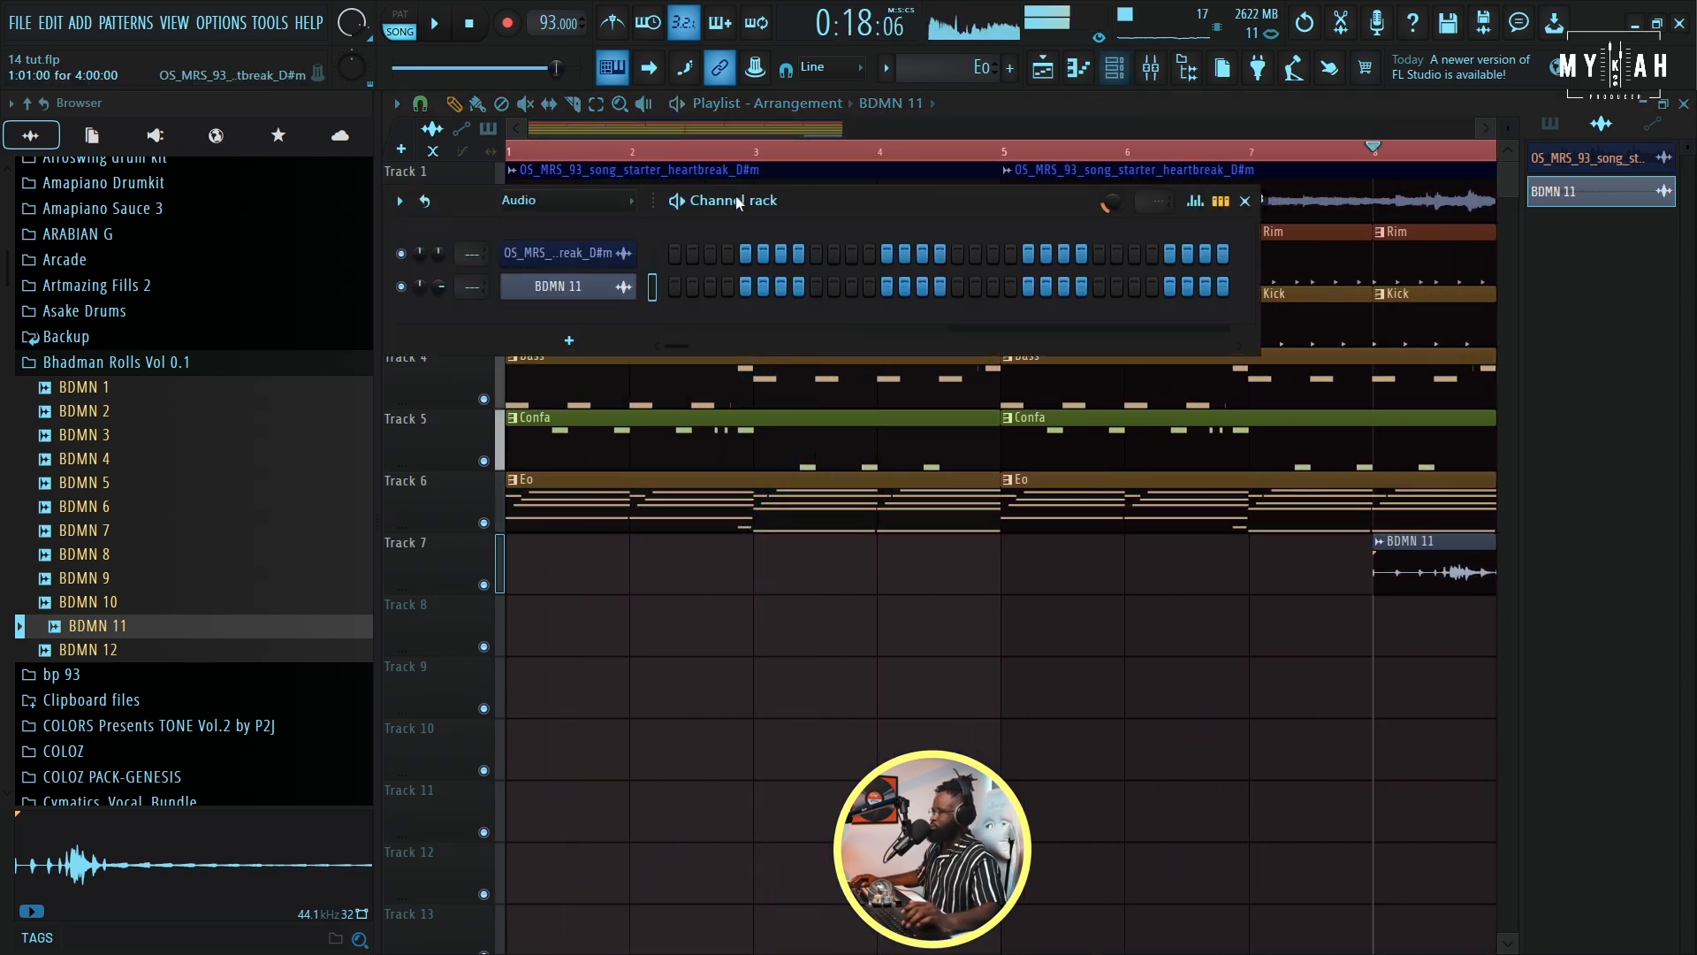
left_click(553, 272)
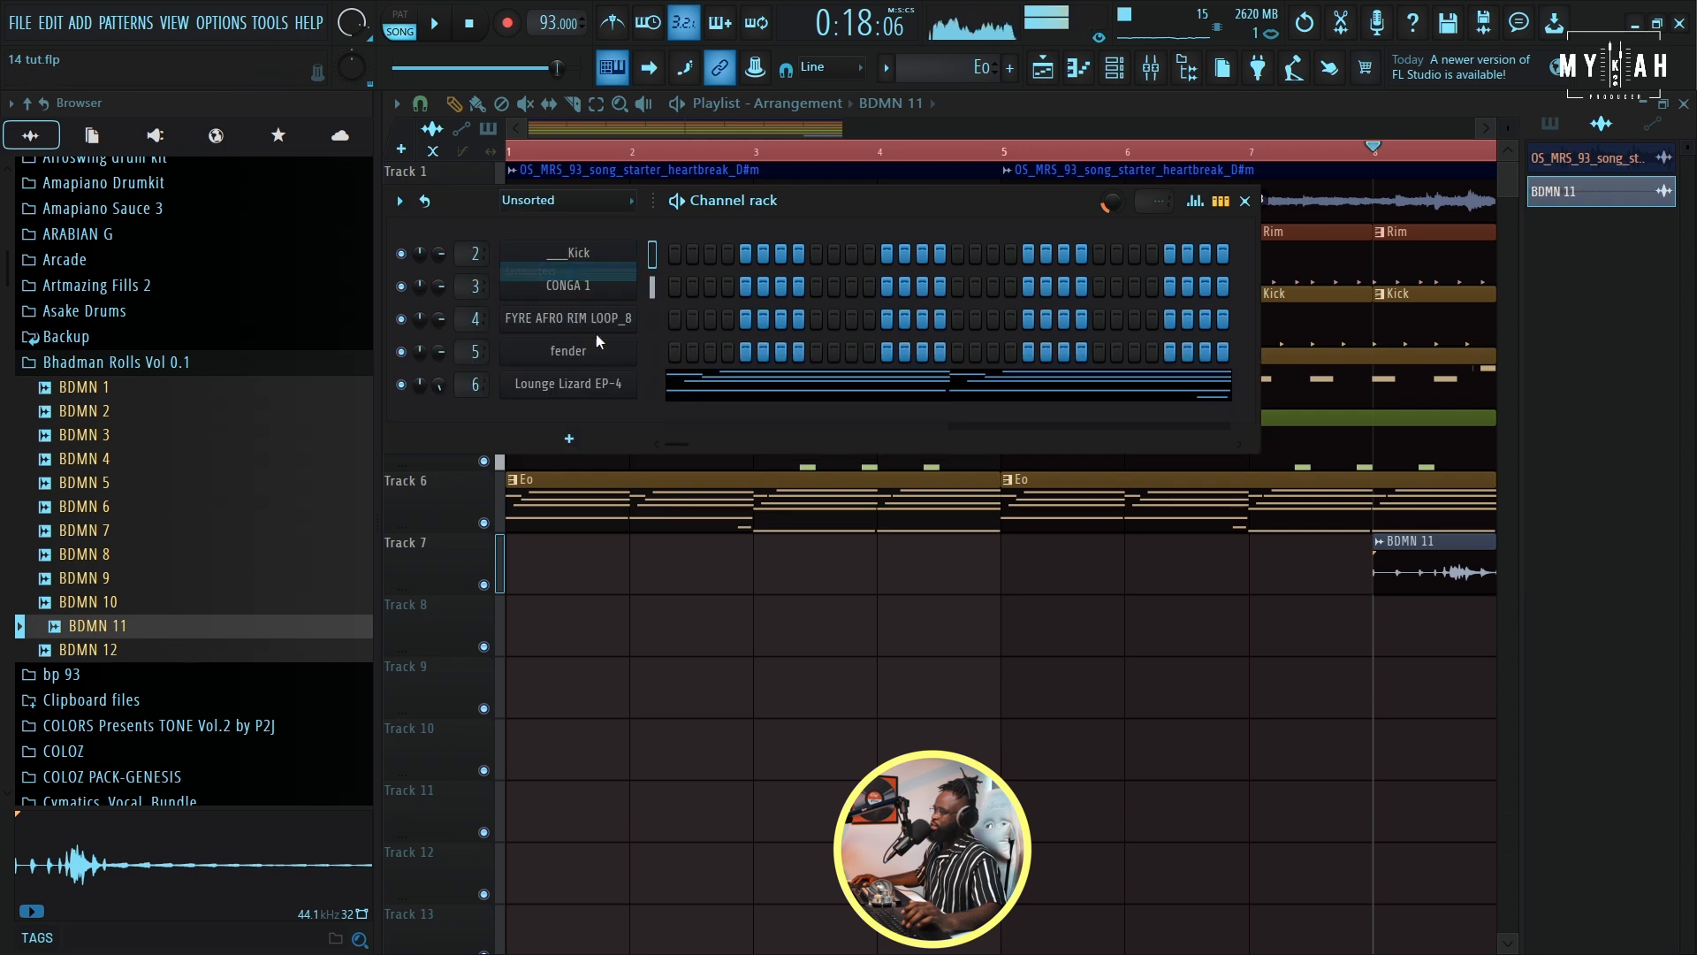
left_click(587, 447)
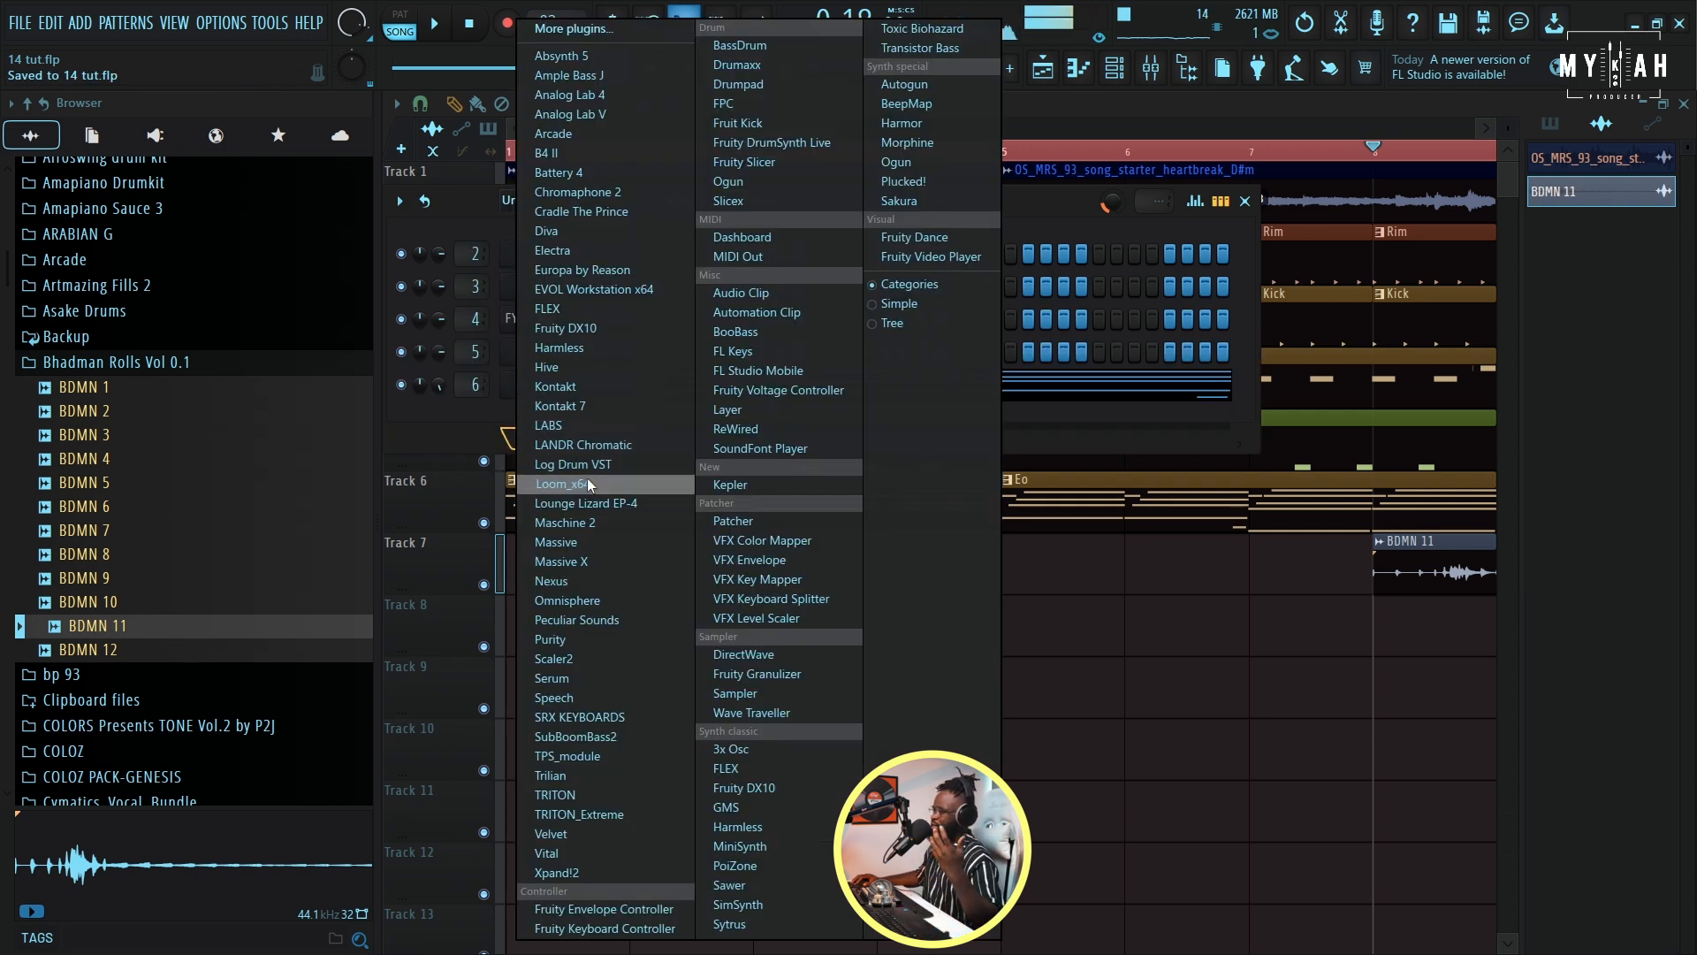
left_click(591, 387)
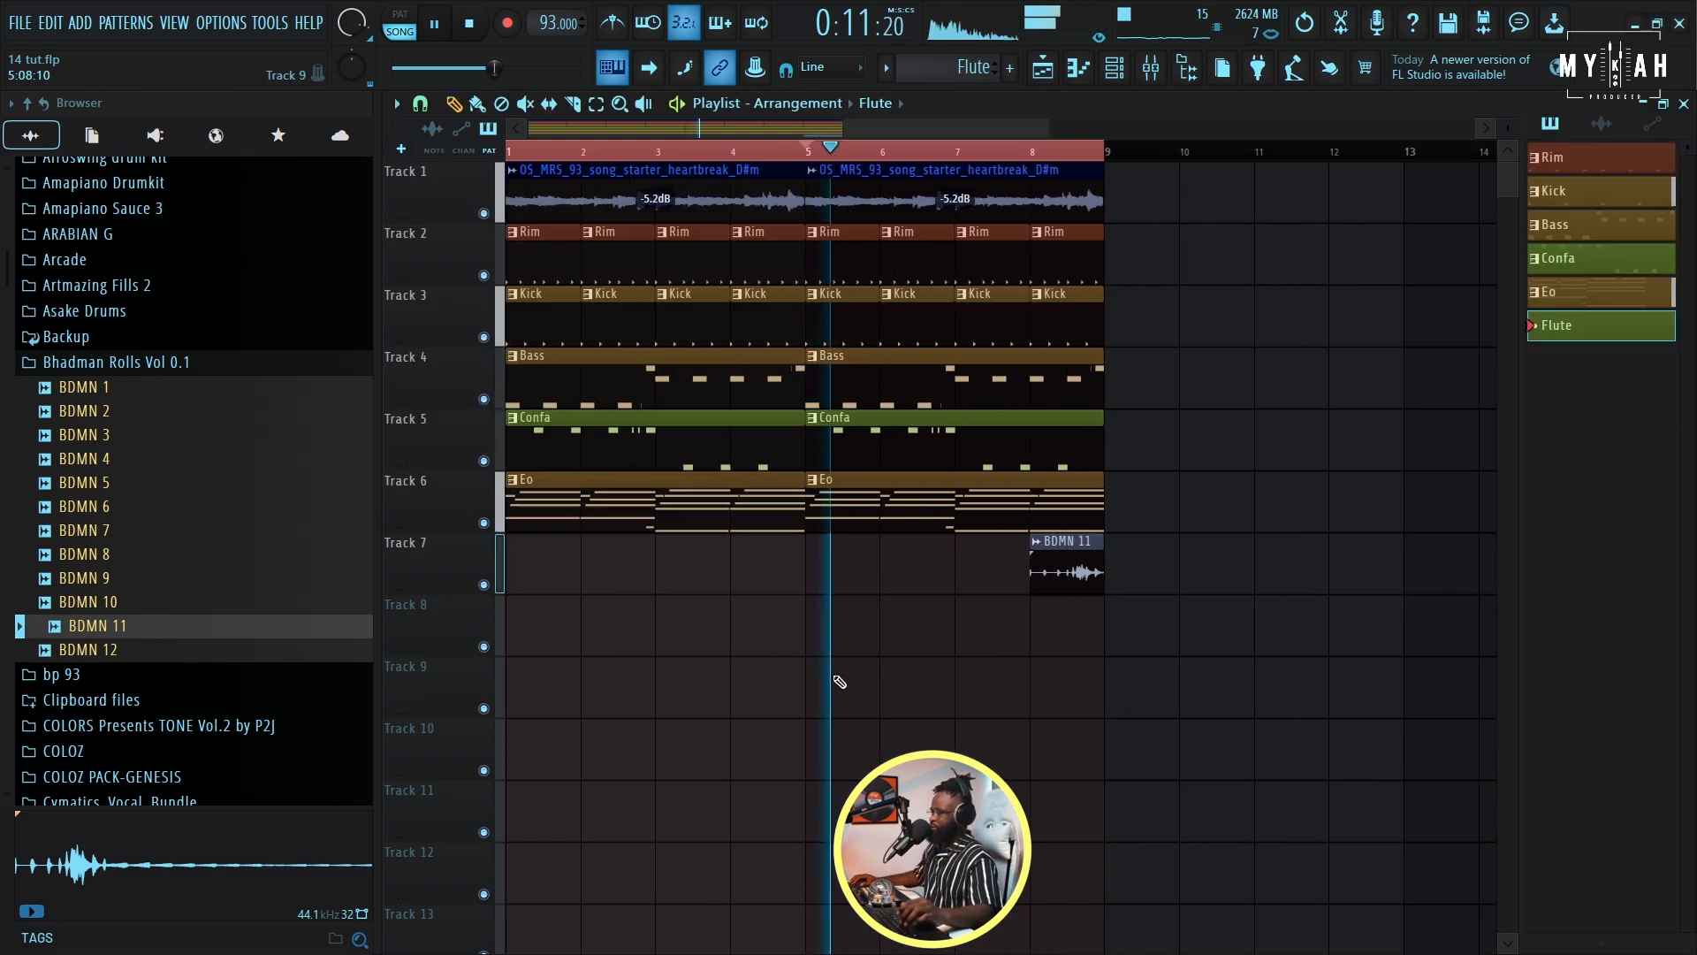
- Place the Flute pattern on Track 8 at bar 5 and open its Kontakt piano roll
left_click(813, 632)
key("space")
left_click(1078, 68)
key("space")
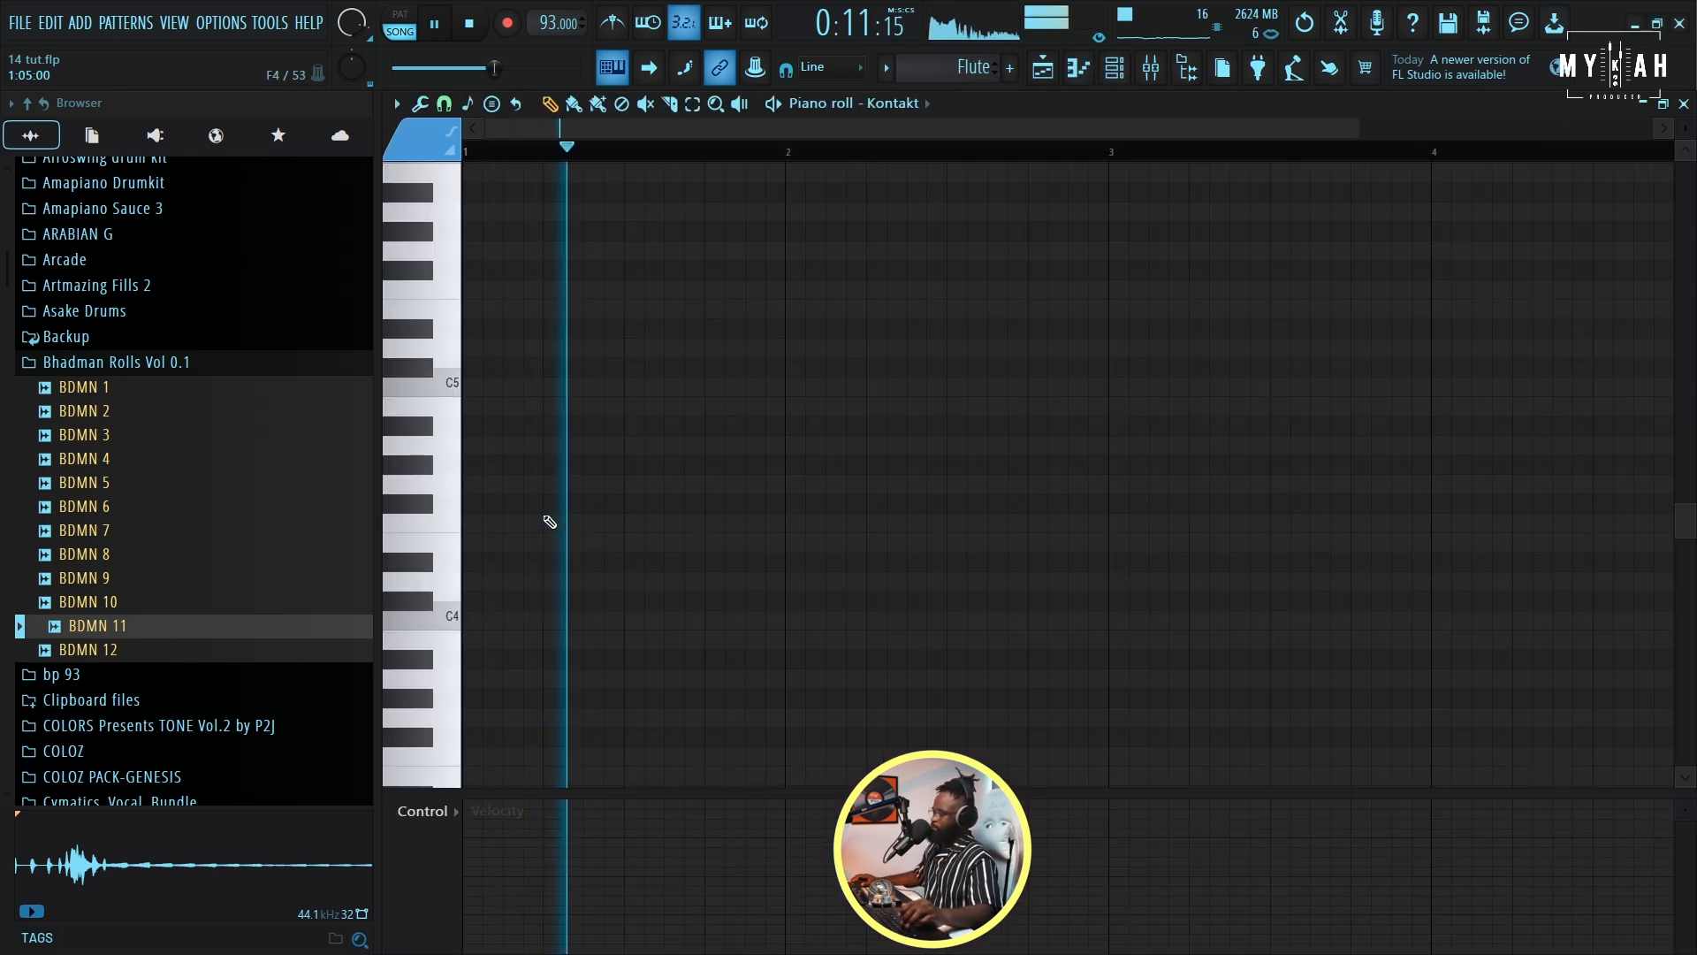
- Enter a one-bar F#6 note at bar 3 of the Flute pattern and audition it against the beat
key("space")
scroll(492, 544, "up", 3)
scroll(434, 550, "up", 7)
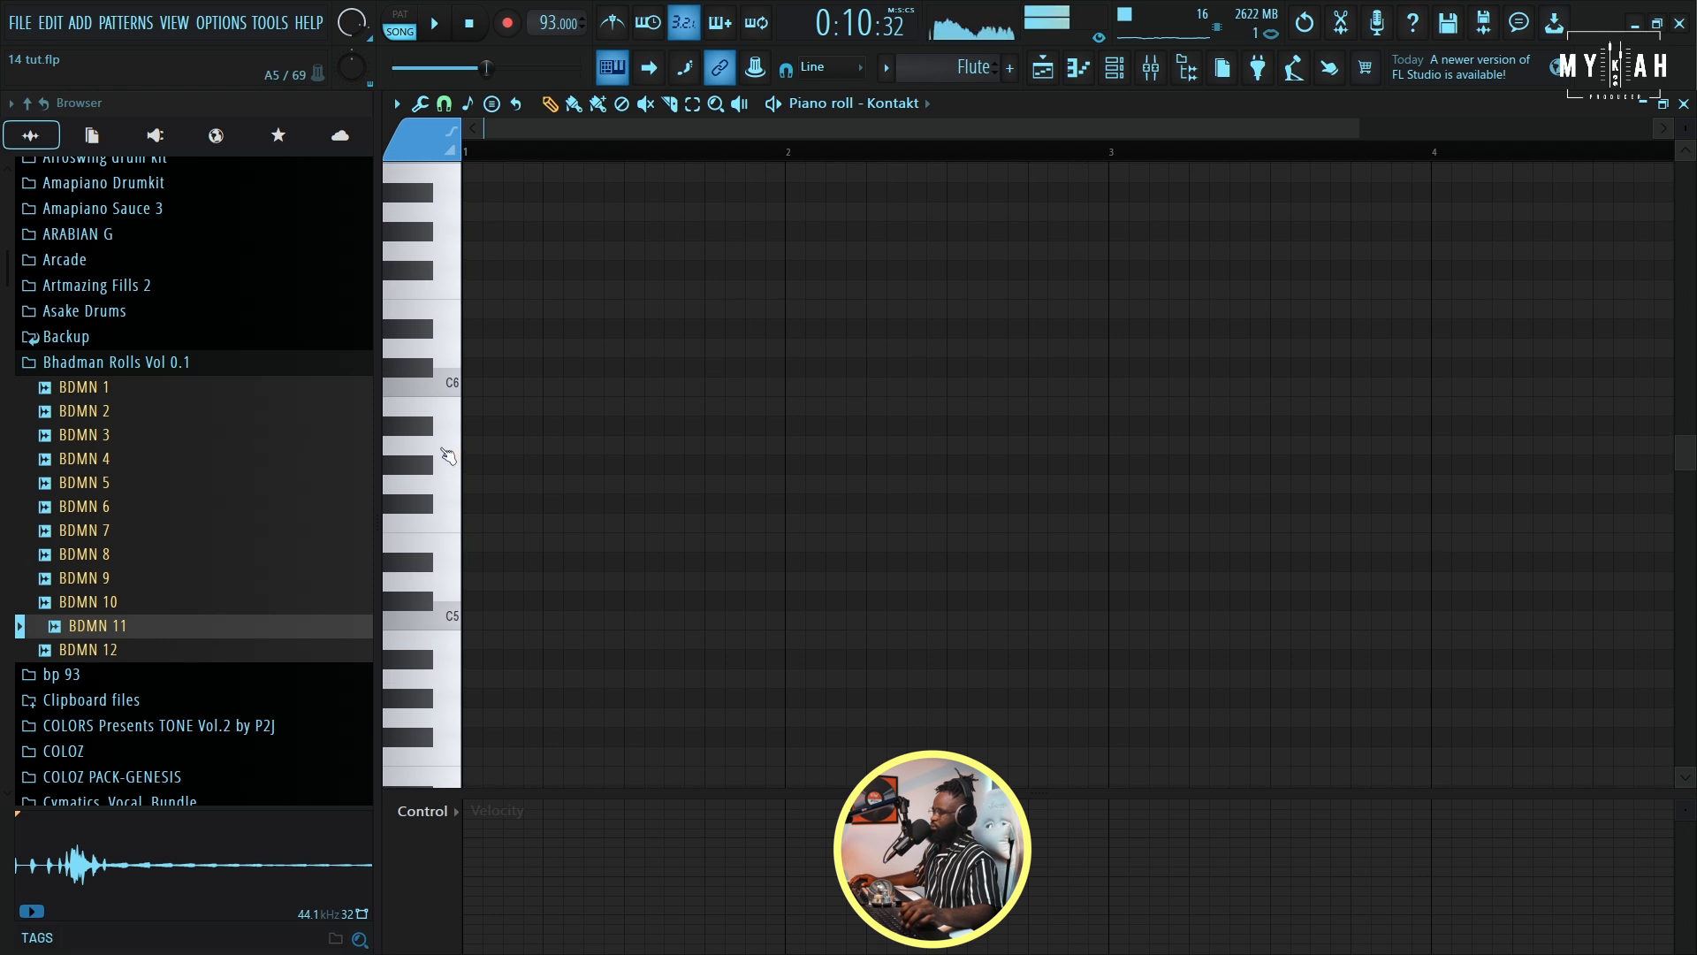
key("space")
key("space")
key("space")
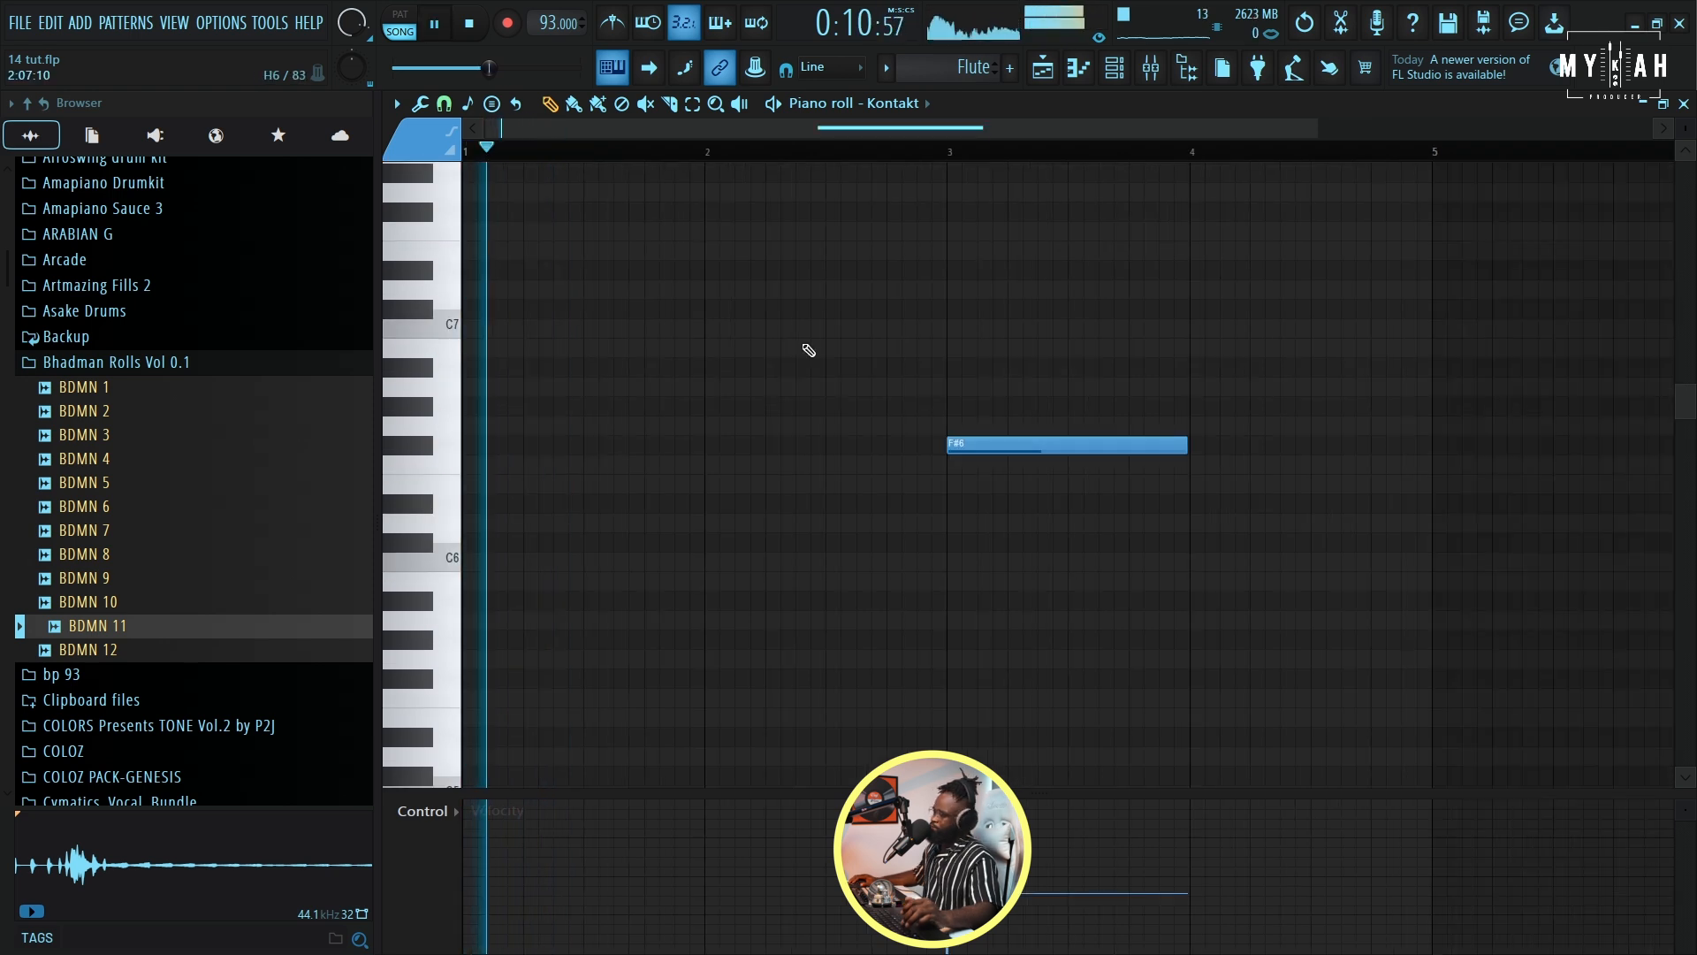
key("space")
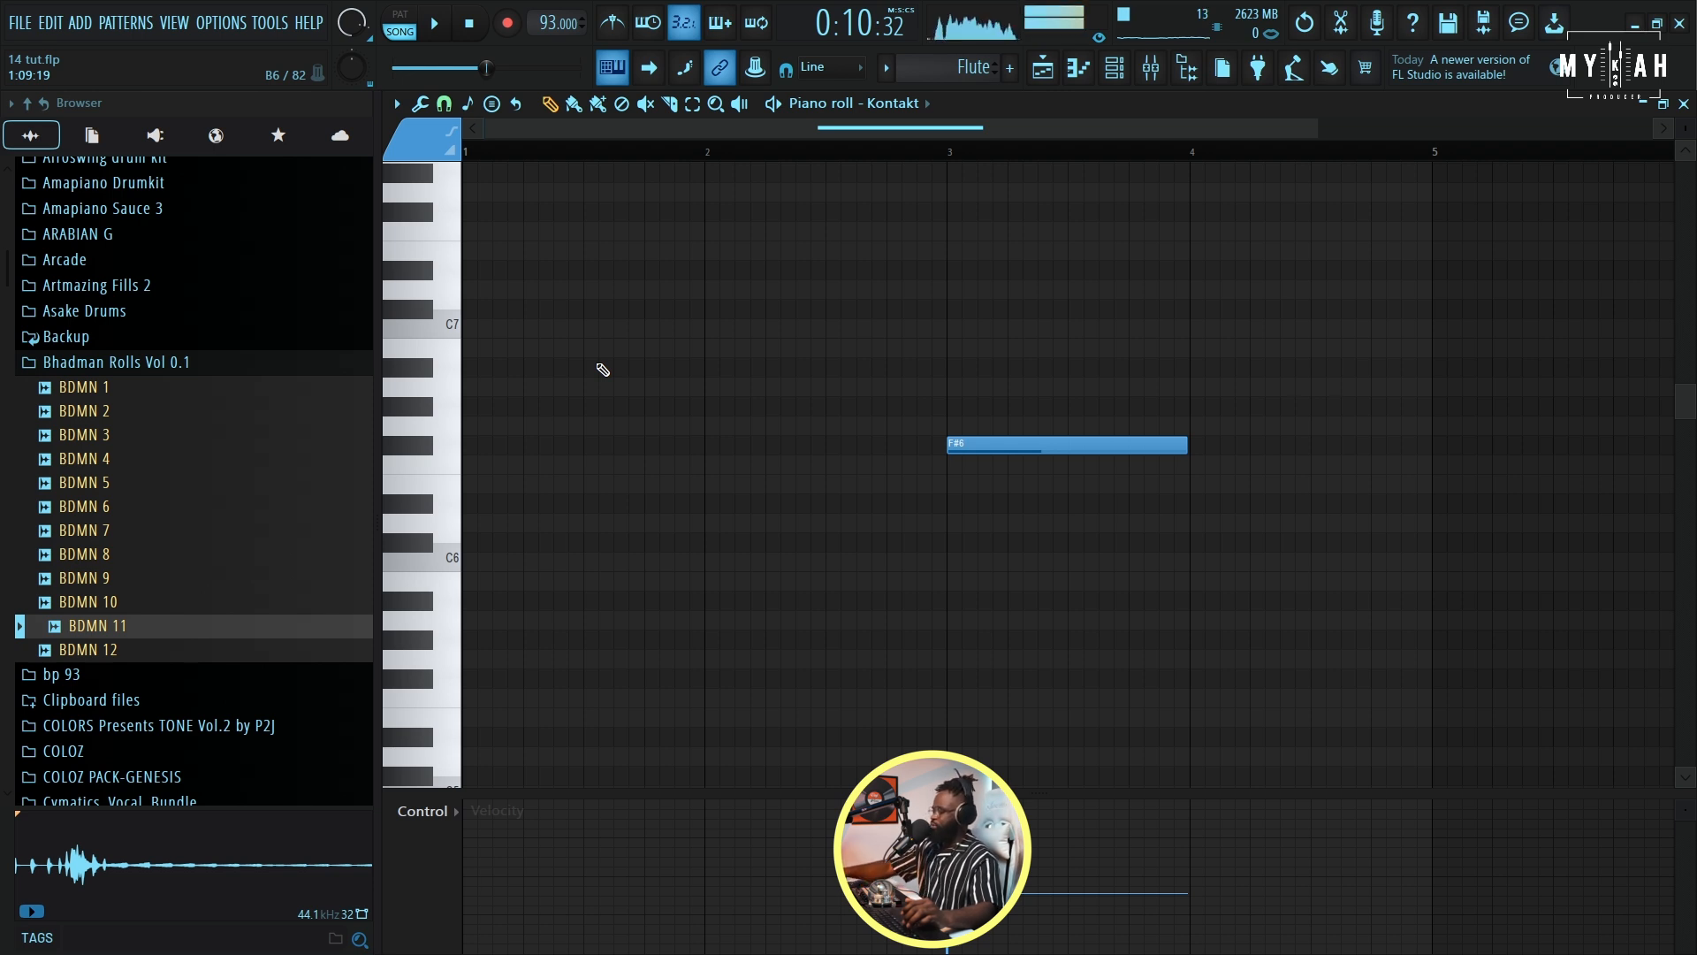
key("space")
key("space")
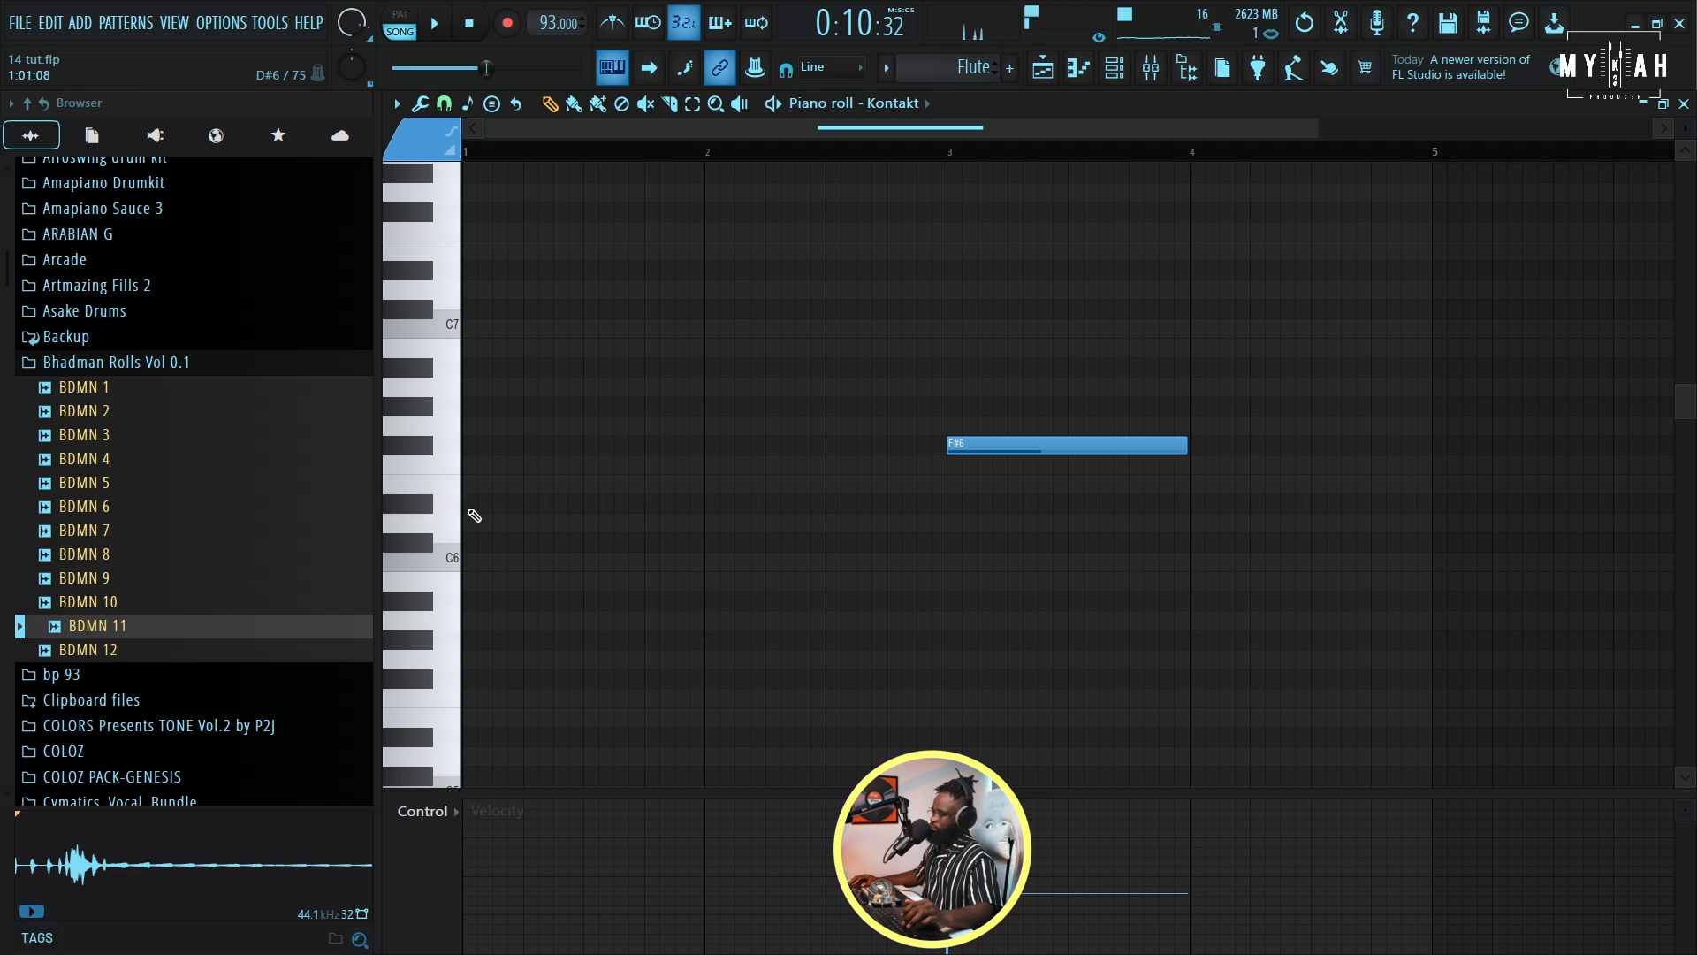
- Complete the flute melody: long F6 from bar 1, short D#6 and F6 before bar 3, F#6 extended into bar 4, followed by B6 and G#6
left_click(475, 510)
key("space")
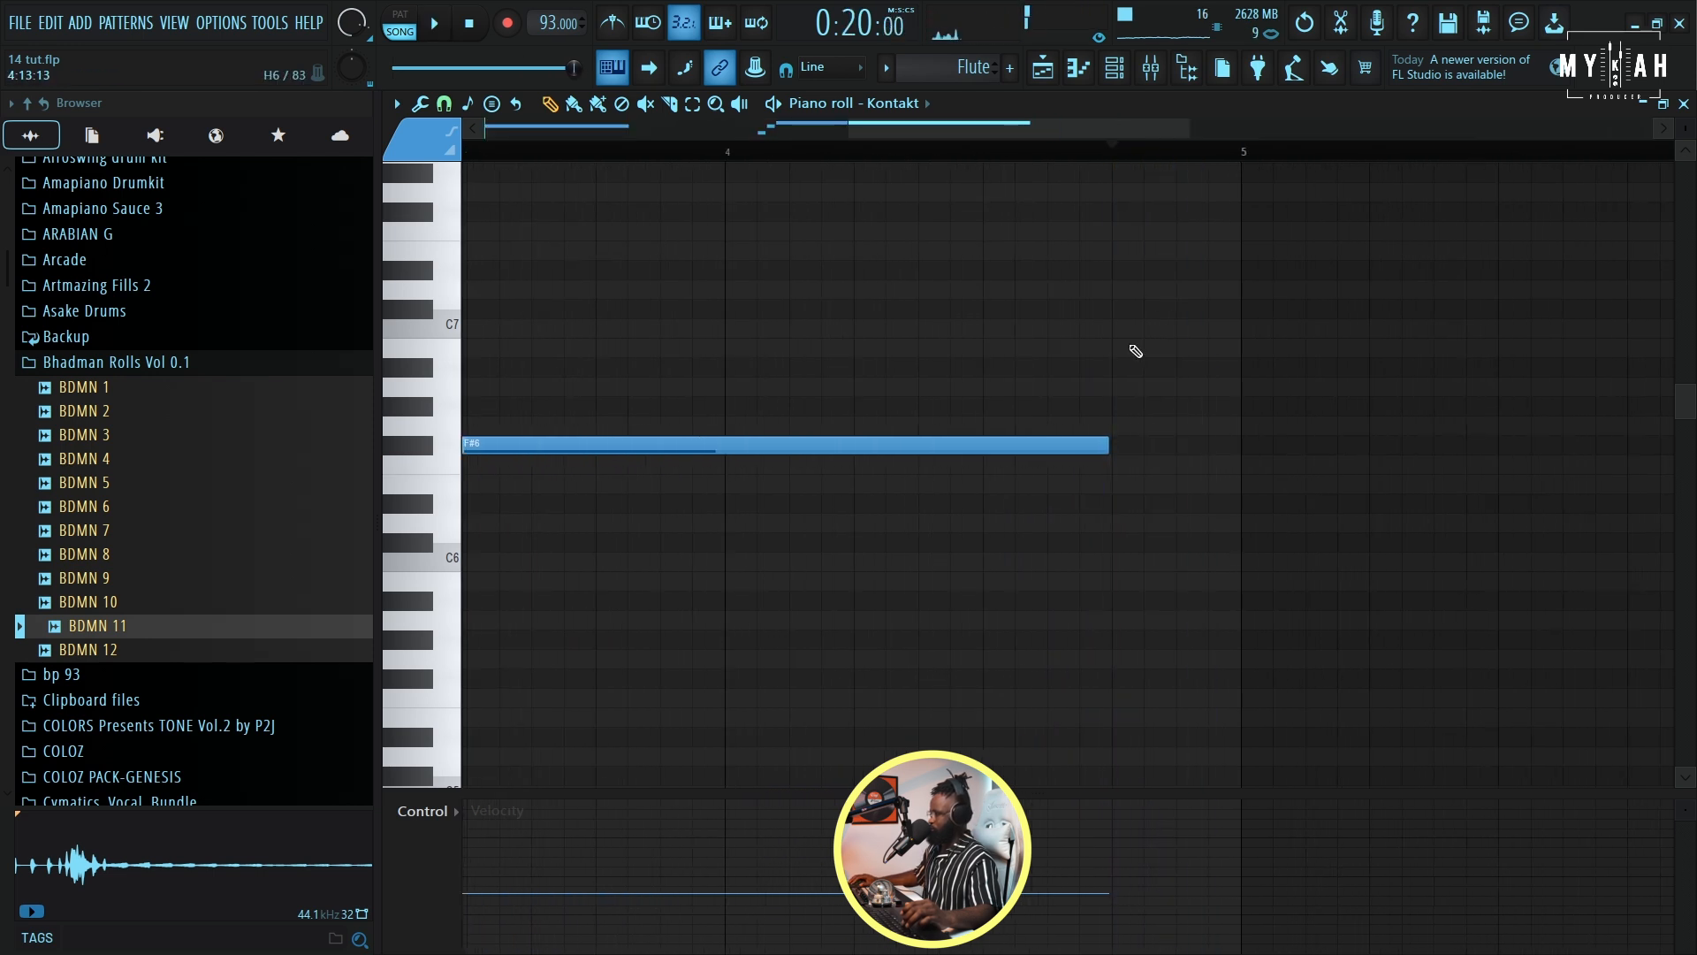
left_click(1121, 349)
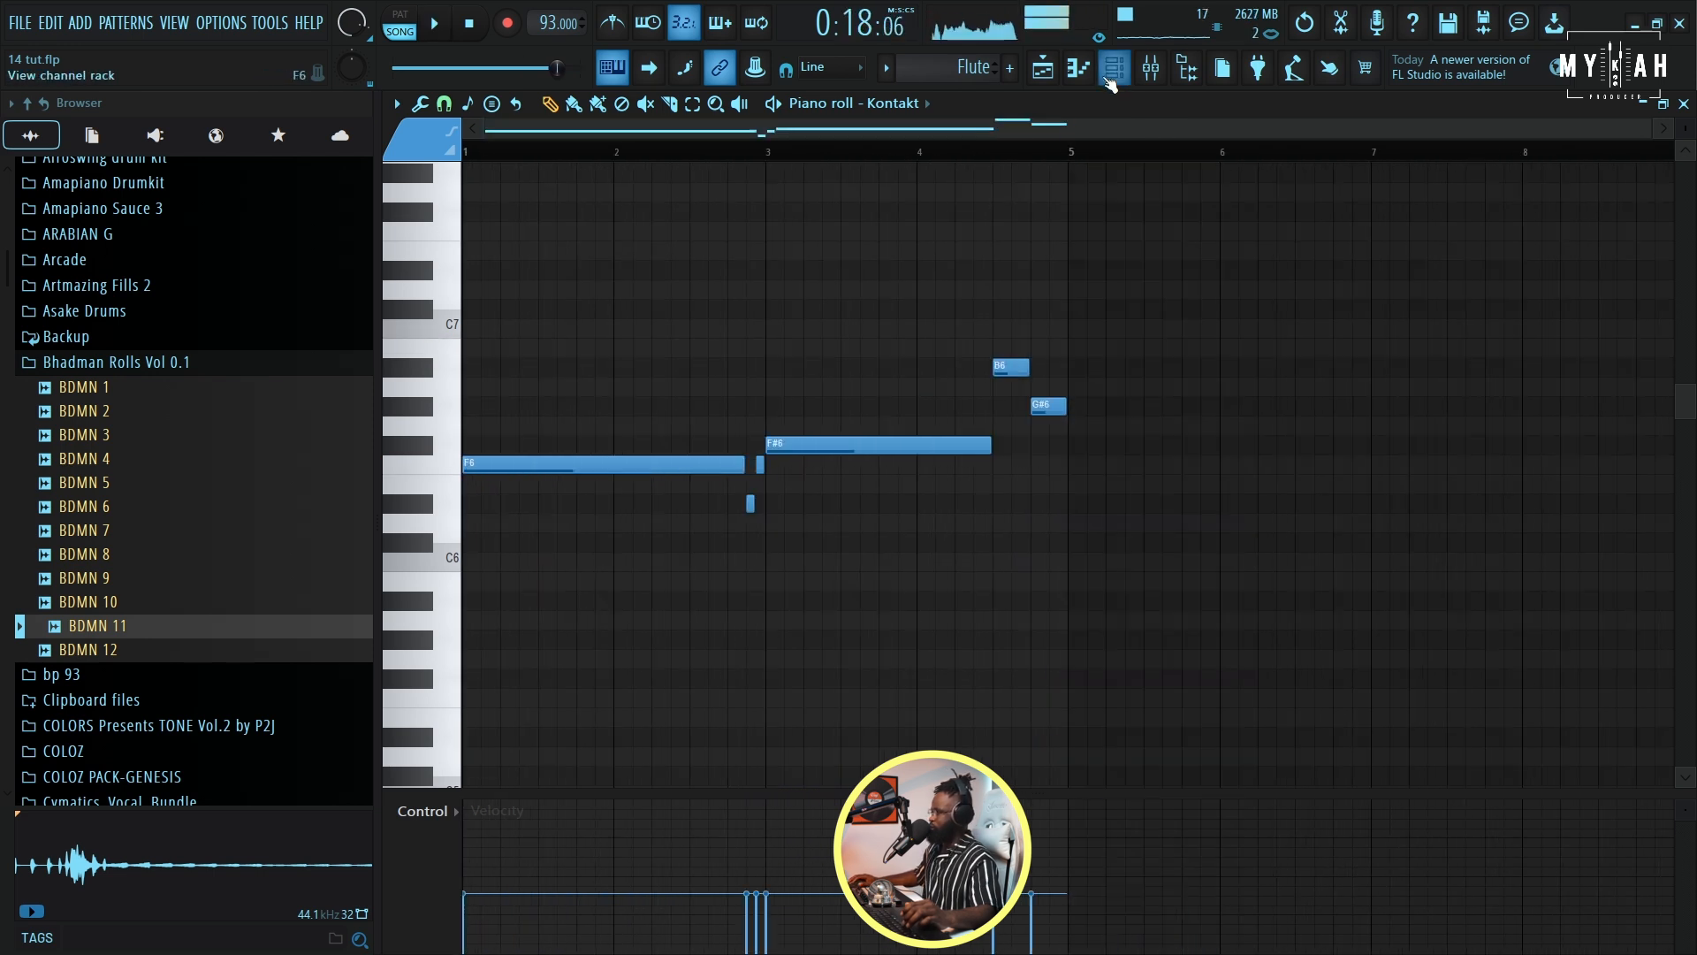
- Open the Kontakt Jubal Flute channel and route it to mixer track 7
left_click(1112, 74)
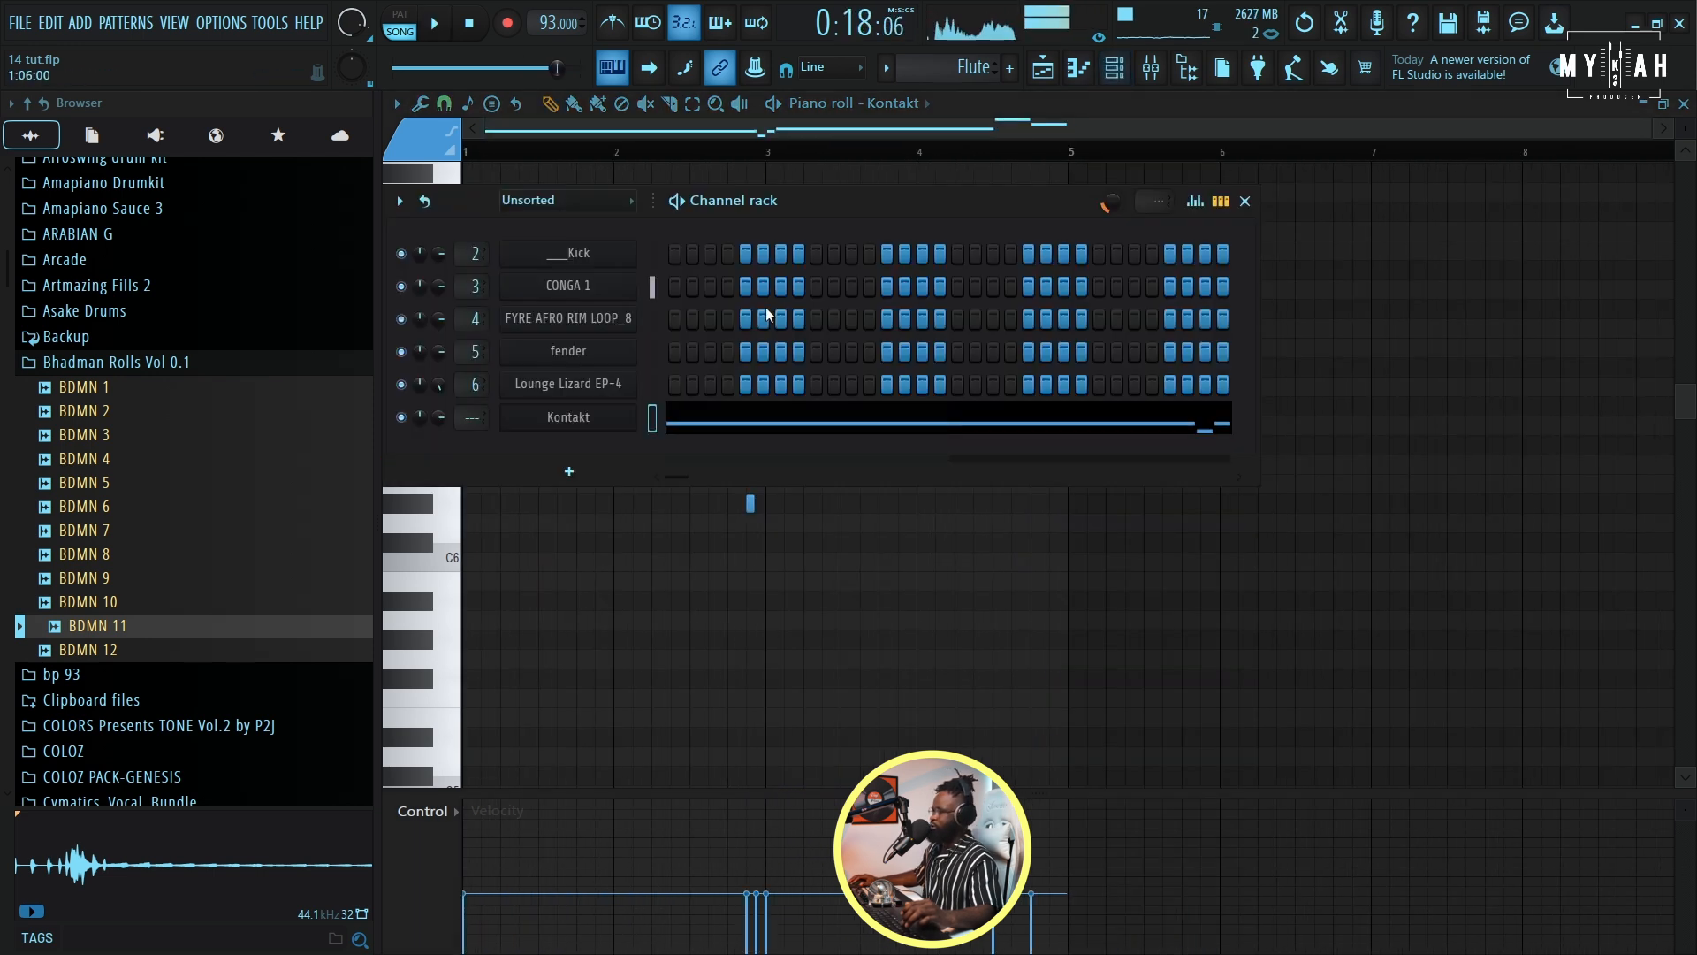
left_click(582, 421)
left_click(475, 289)
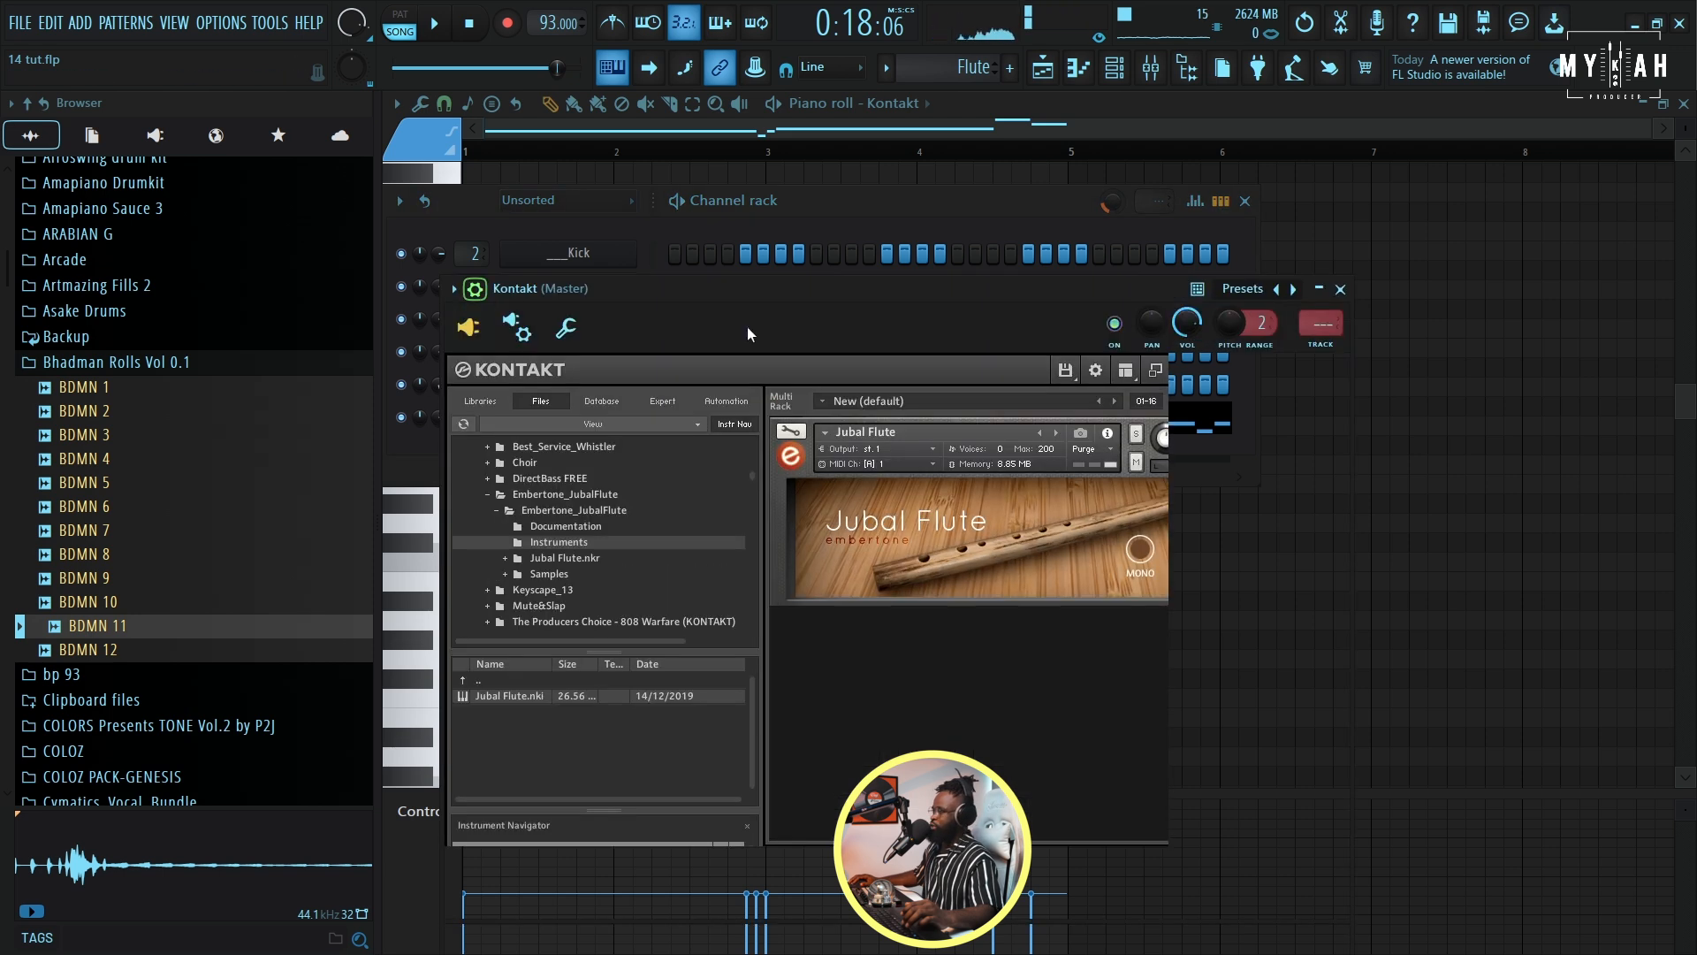
left_click(1312, 345)
- Load the VOCAL SAMPLE PRESET onto the Kontakt mixer track and play the beat
left_click(397, 103)
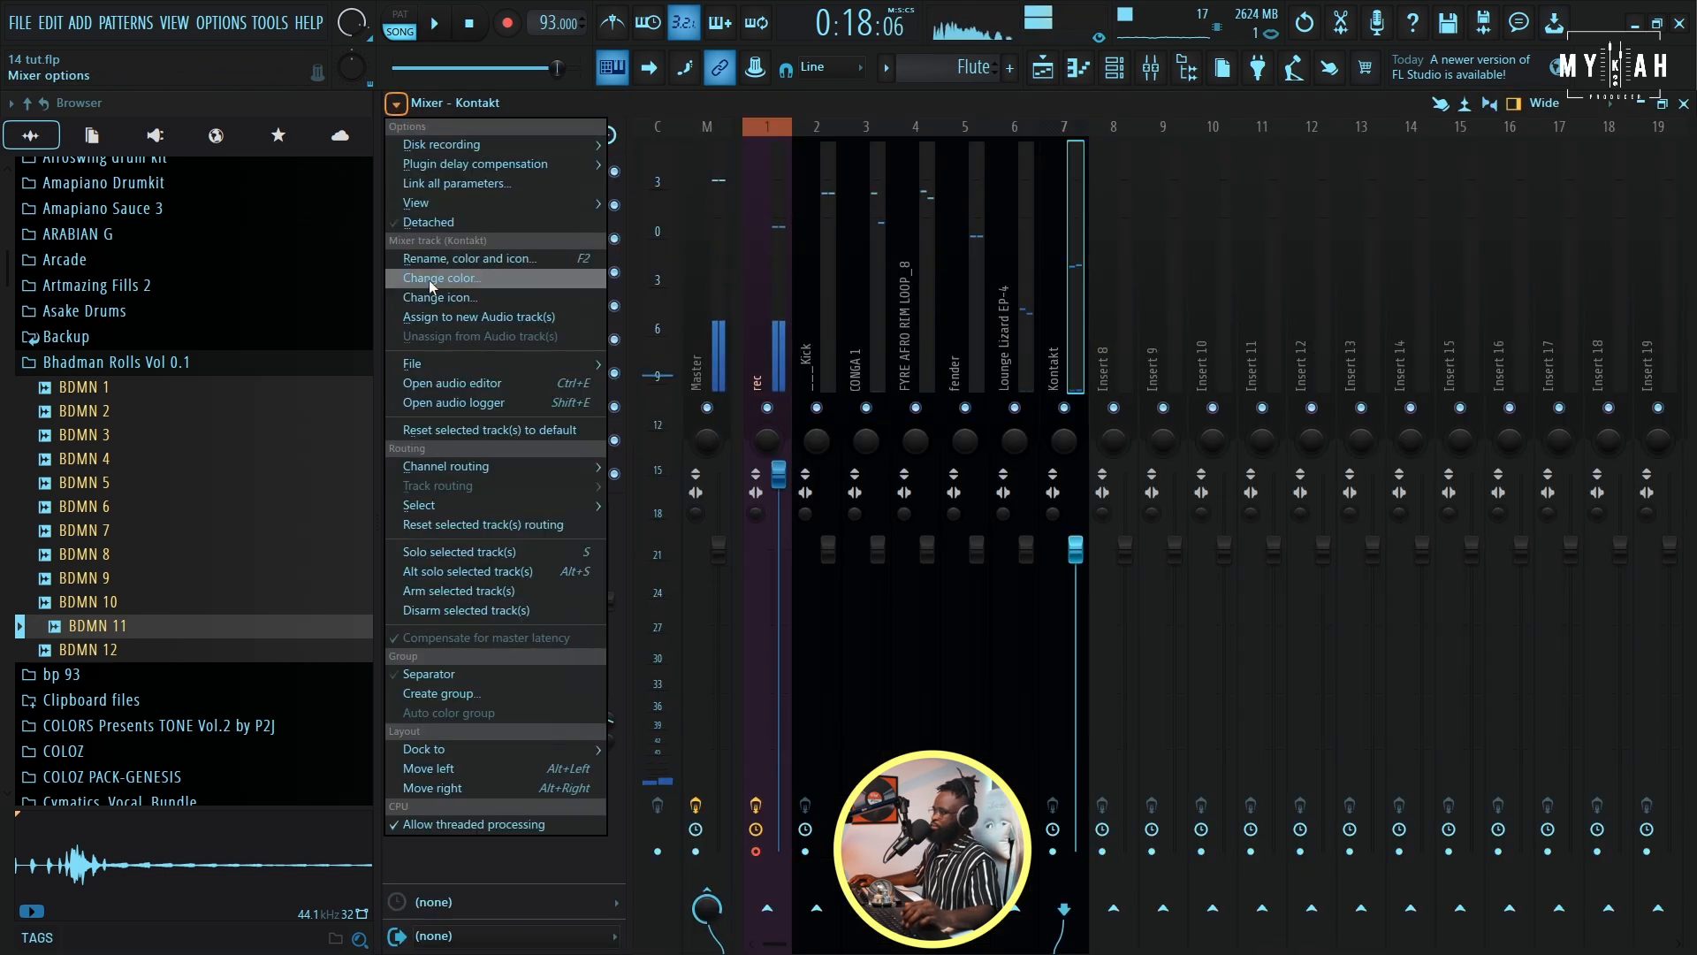
mouse_move(451, 369)
left_click(725, 882)
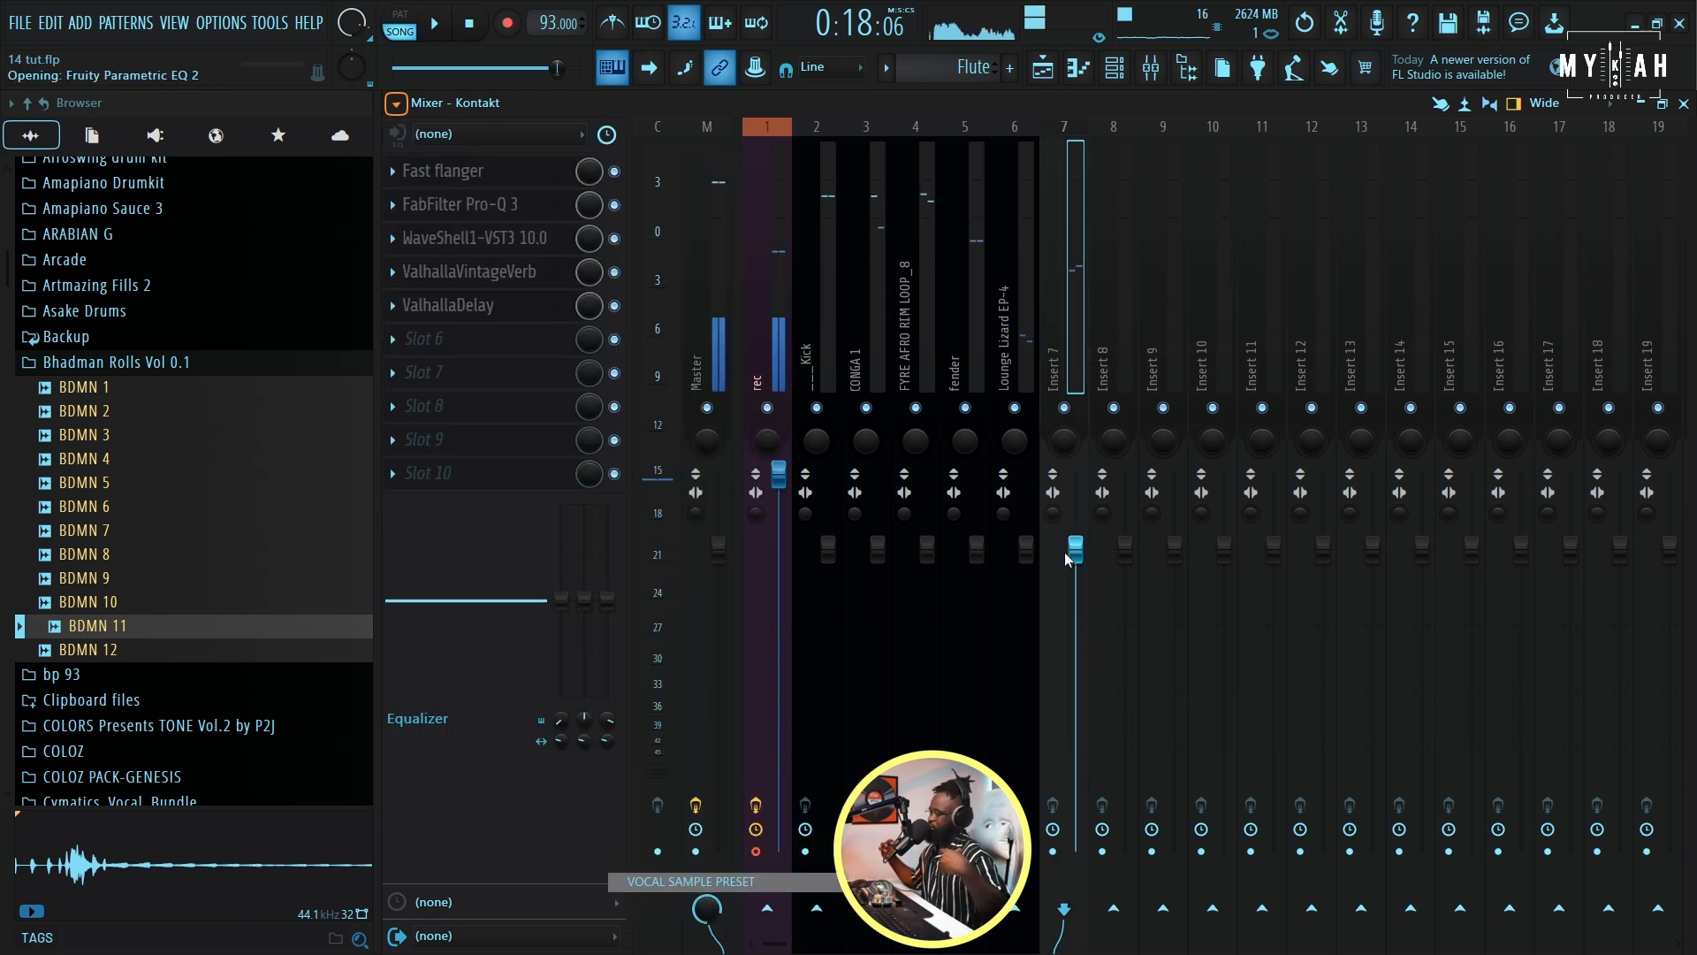
key("space")
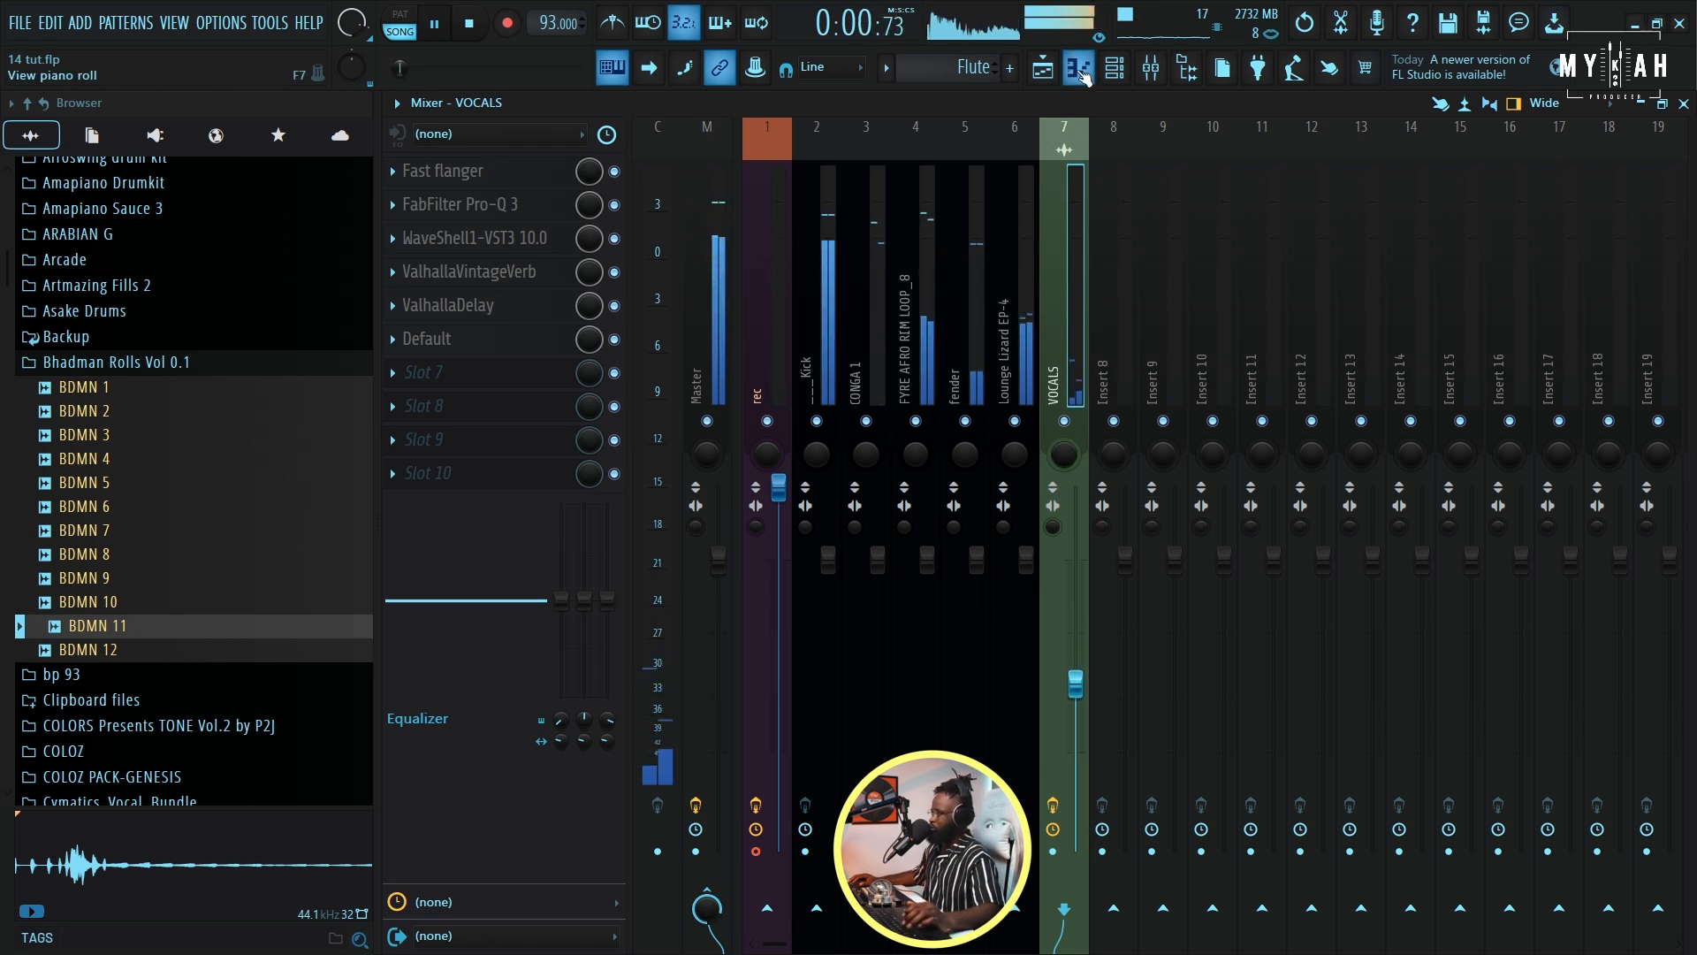
- Transpose all Flute pattern notes down one octave and play them back with the full arrangement
left_click(1078, 68)
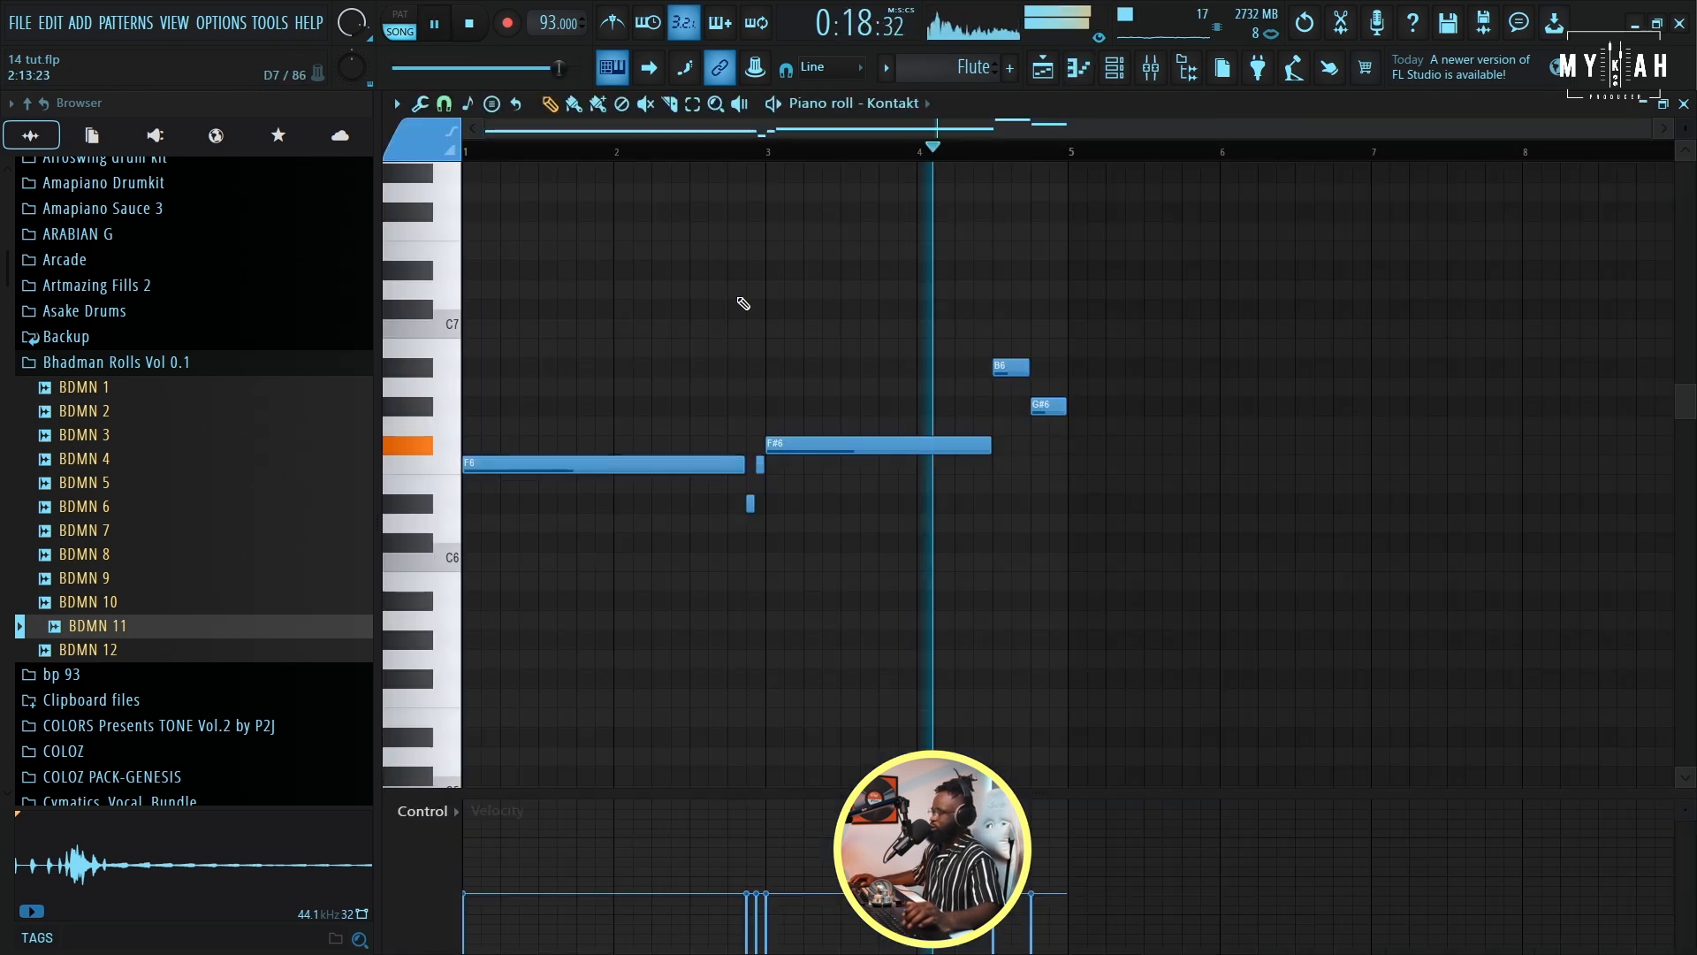
key("space")
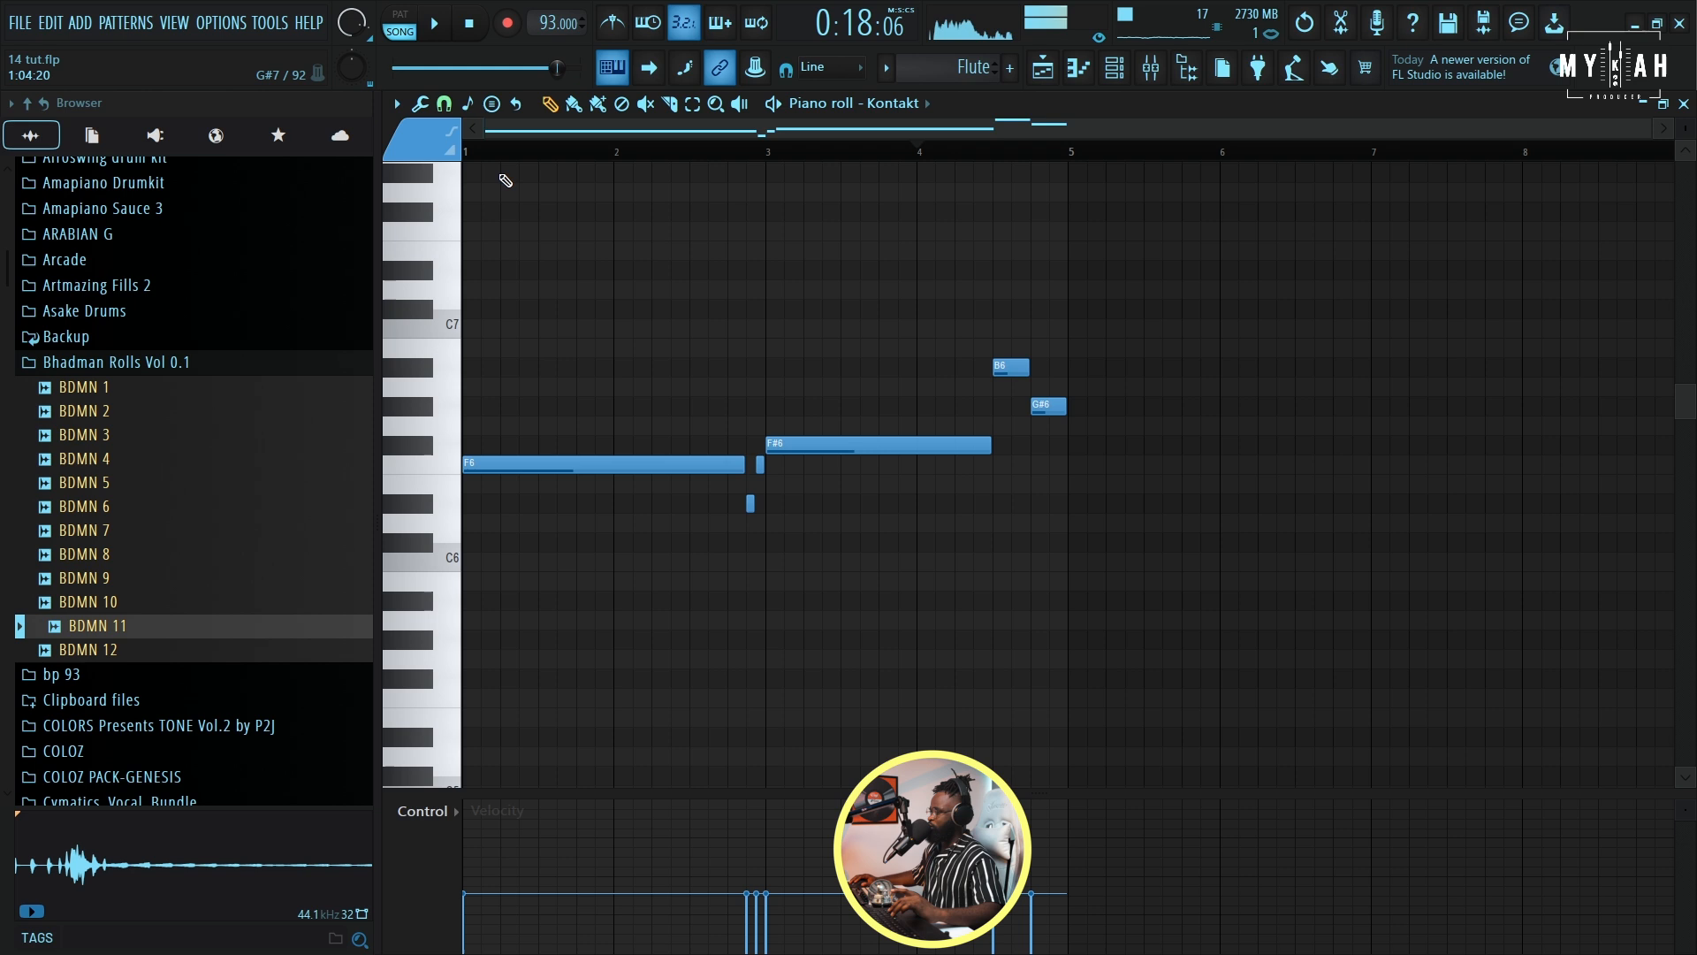
key("ctrl+Down")
key("space")
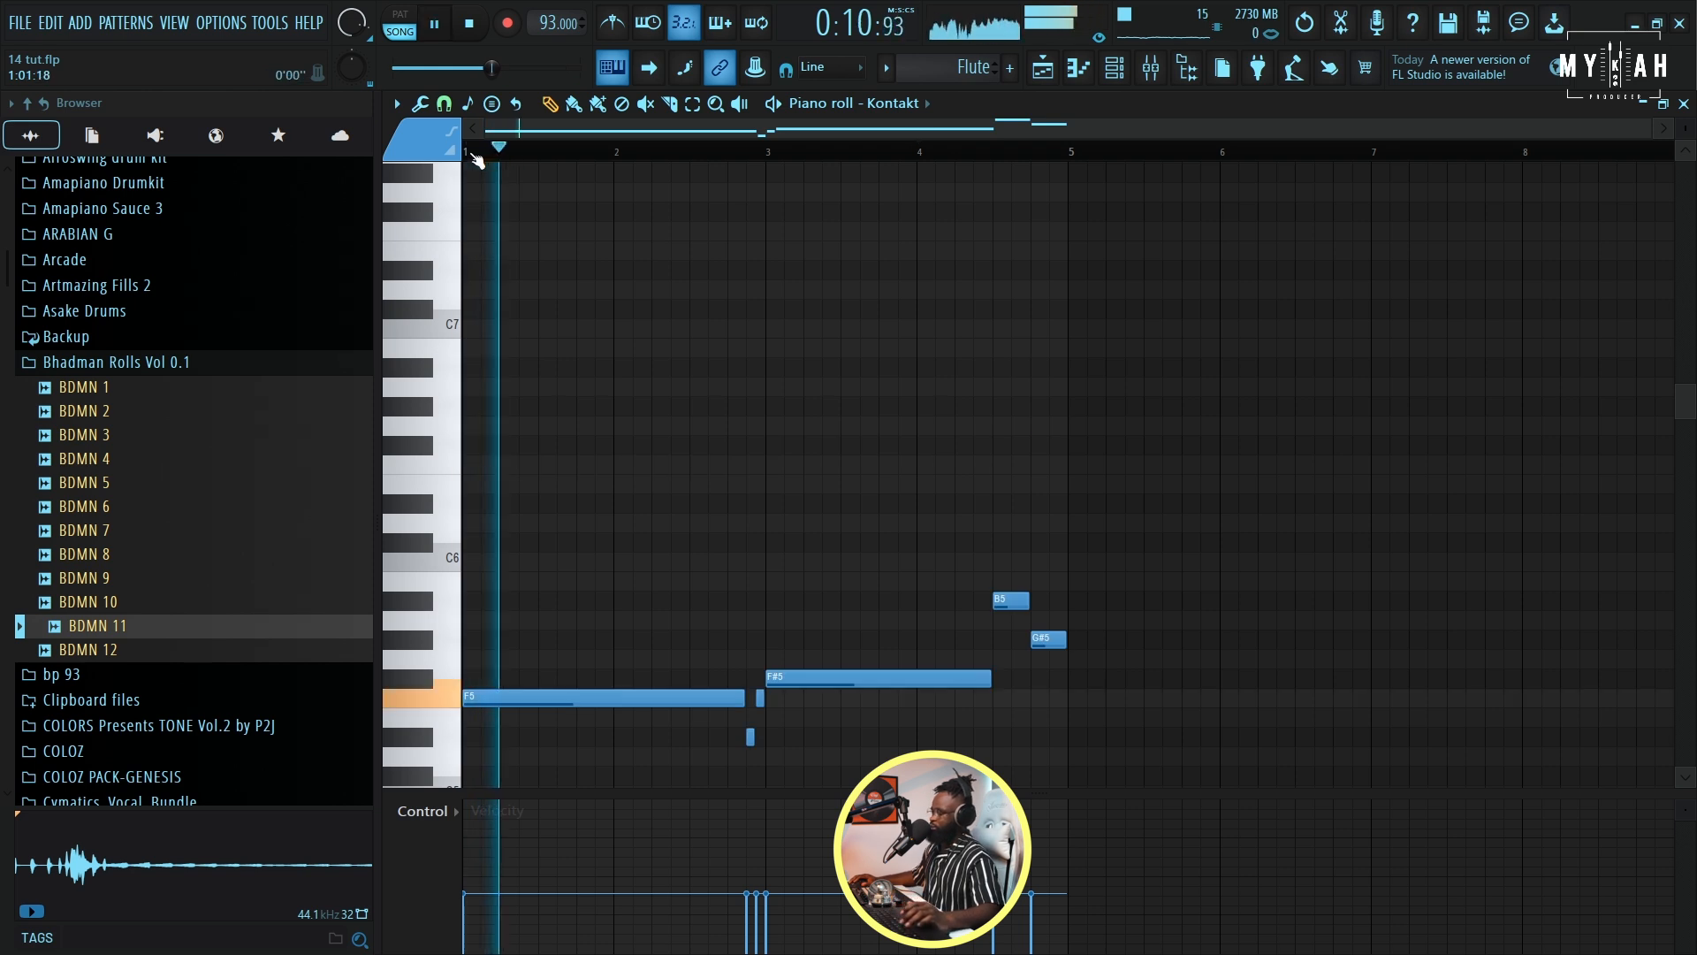
key("l")
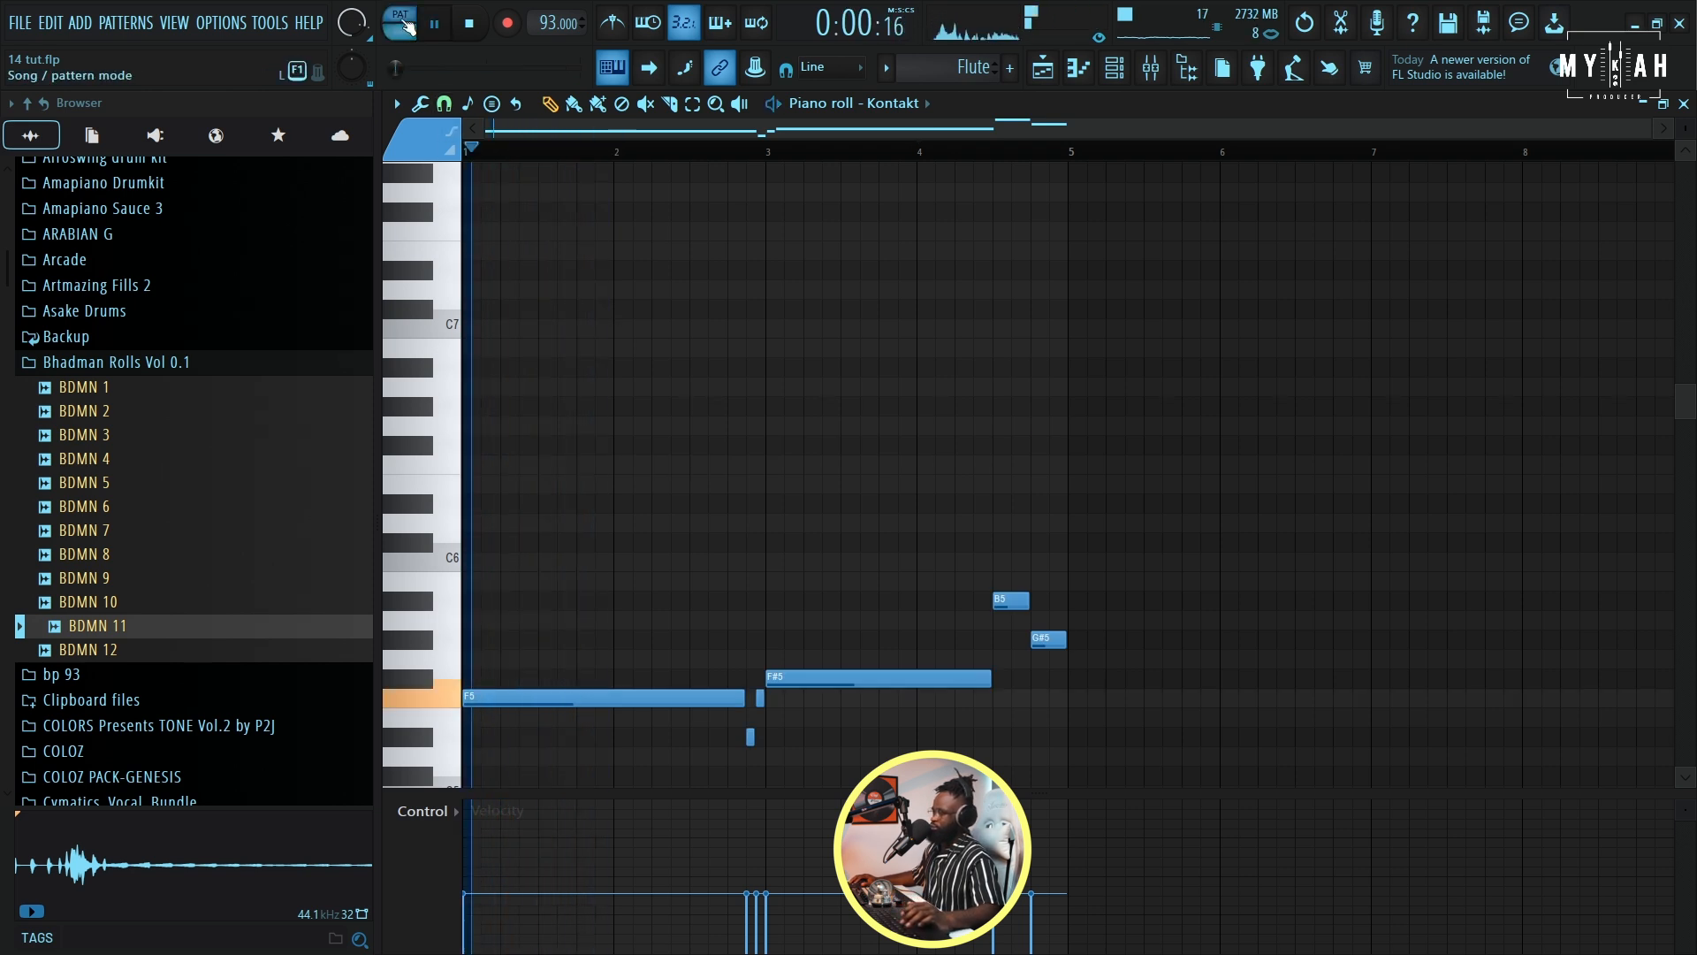
key("F5")
key("l")
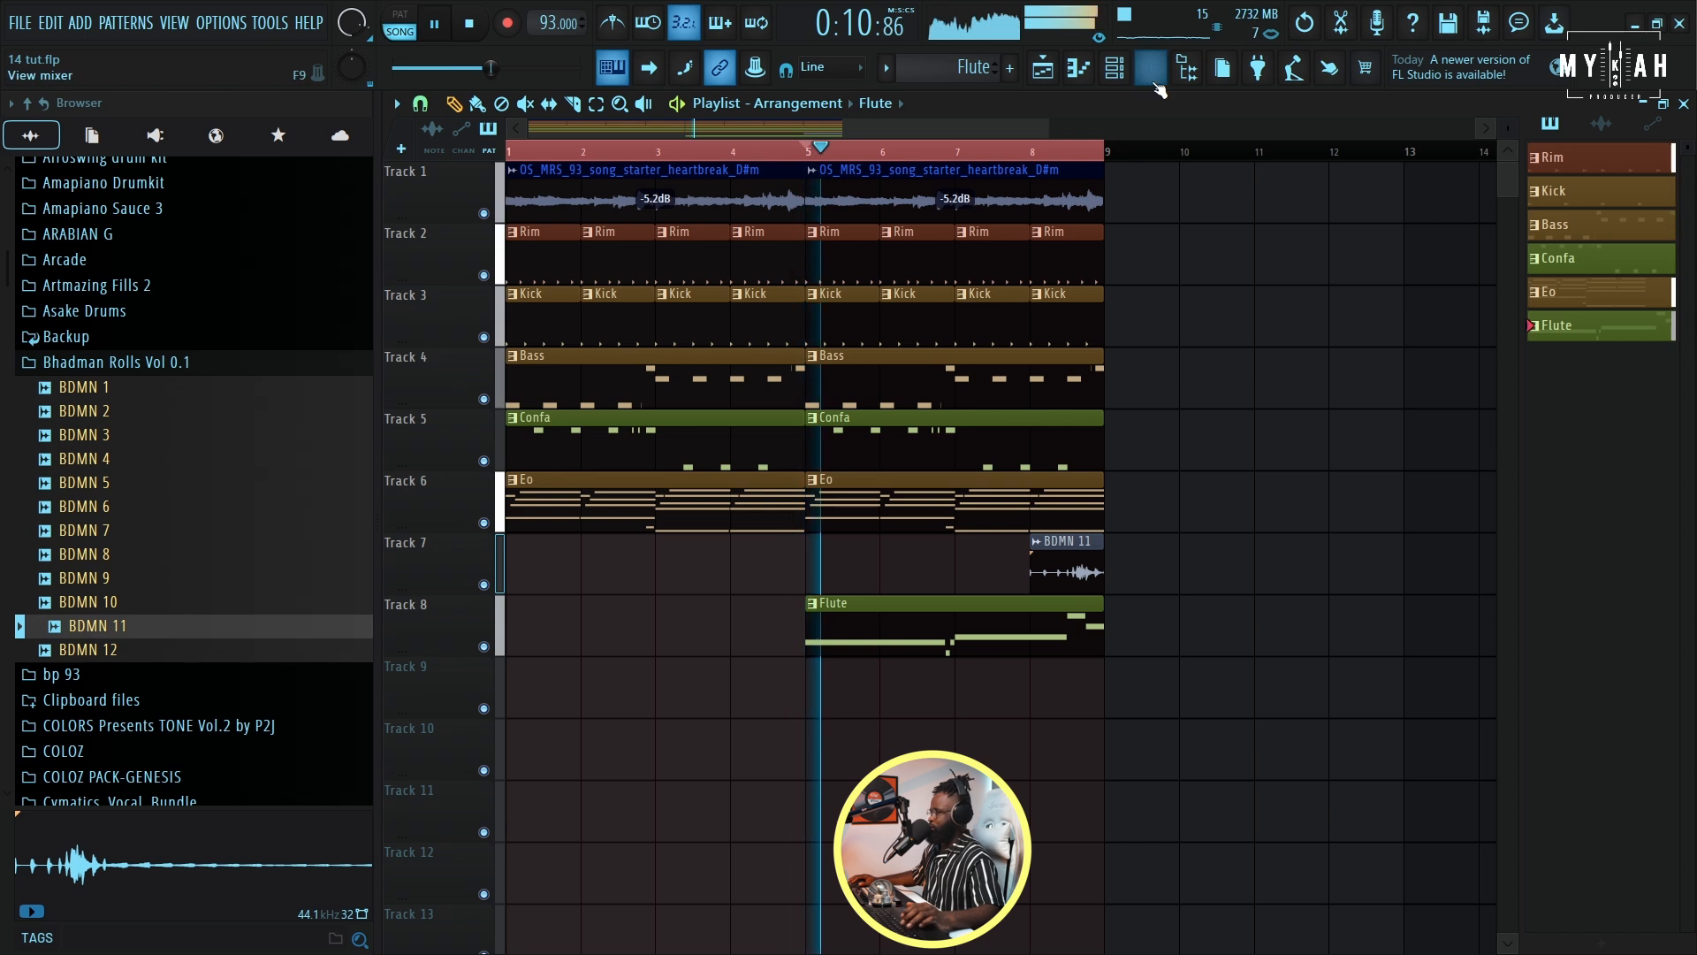
- Reset the VOCALS mixer track's fader and lower it slightly, and reduce the feedback in its ValhallaDelay
left_click(1151, 68)
right_click(1080, 692)
left_click(1110, 622)
left_click_drag(1076, 562, 1076, 575)
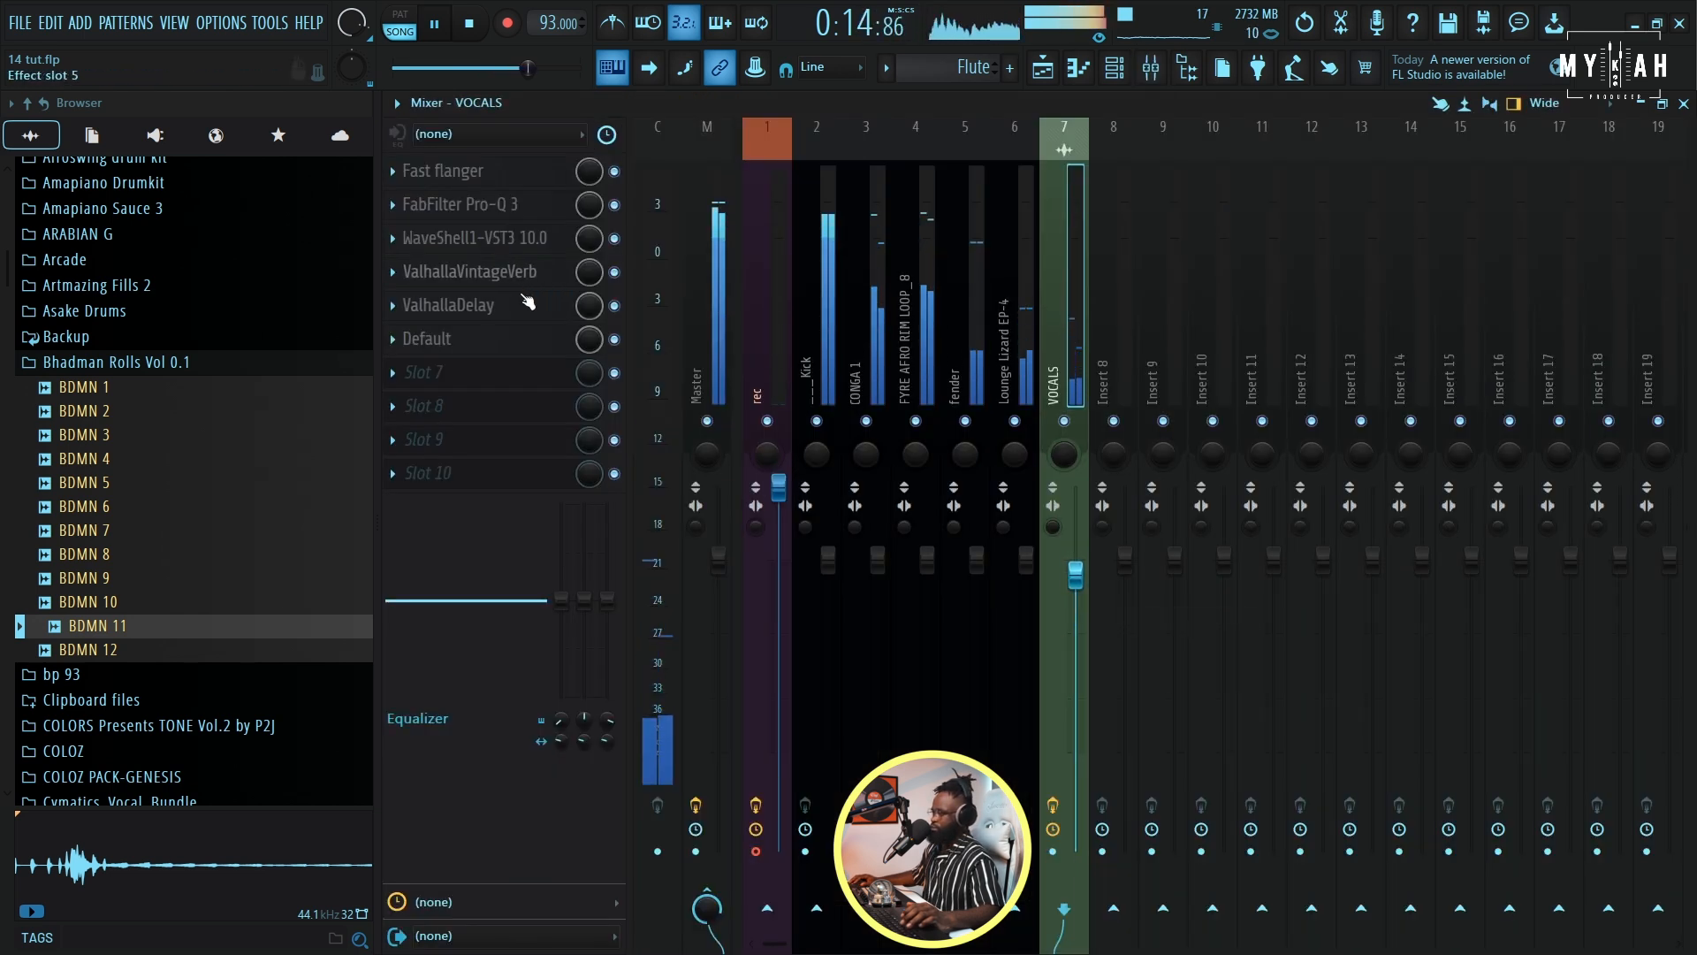
left_click(531, 305)
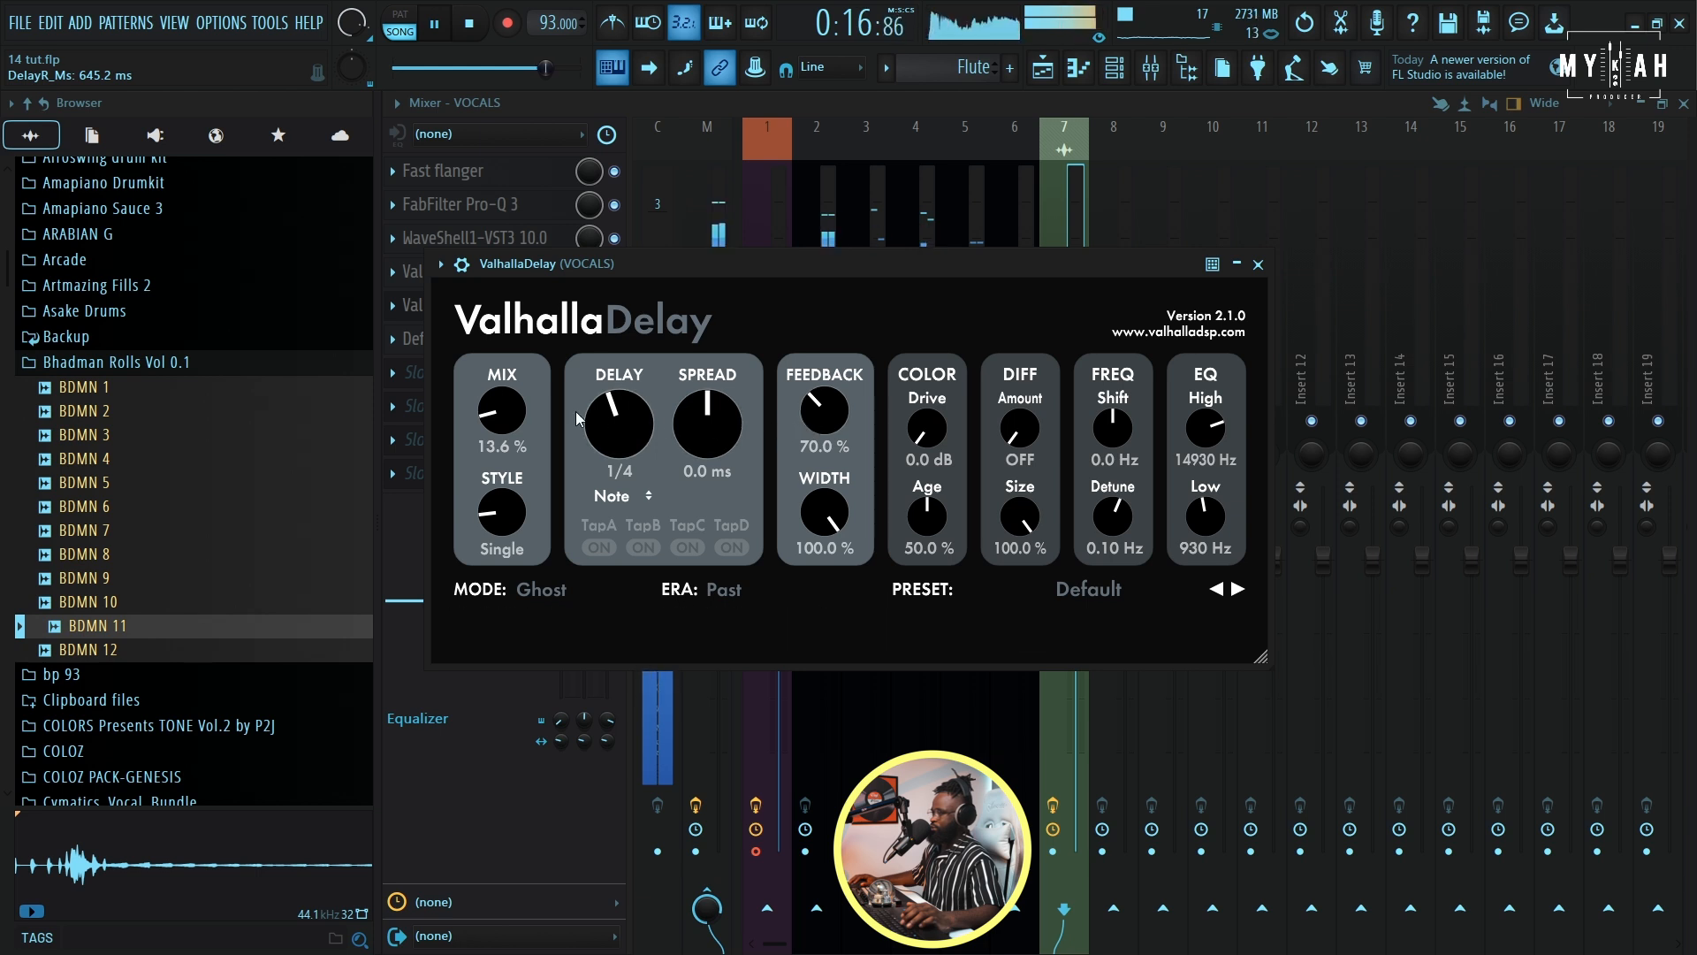
left_click_drag(814, 426, 822, 456)
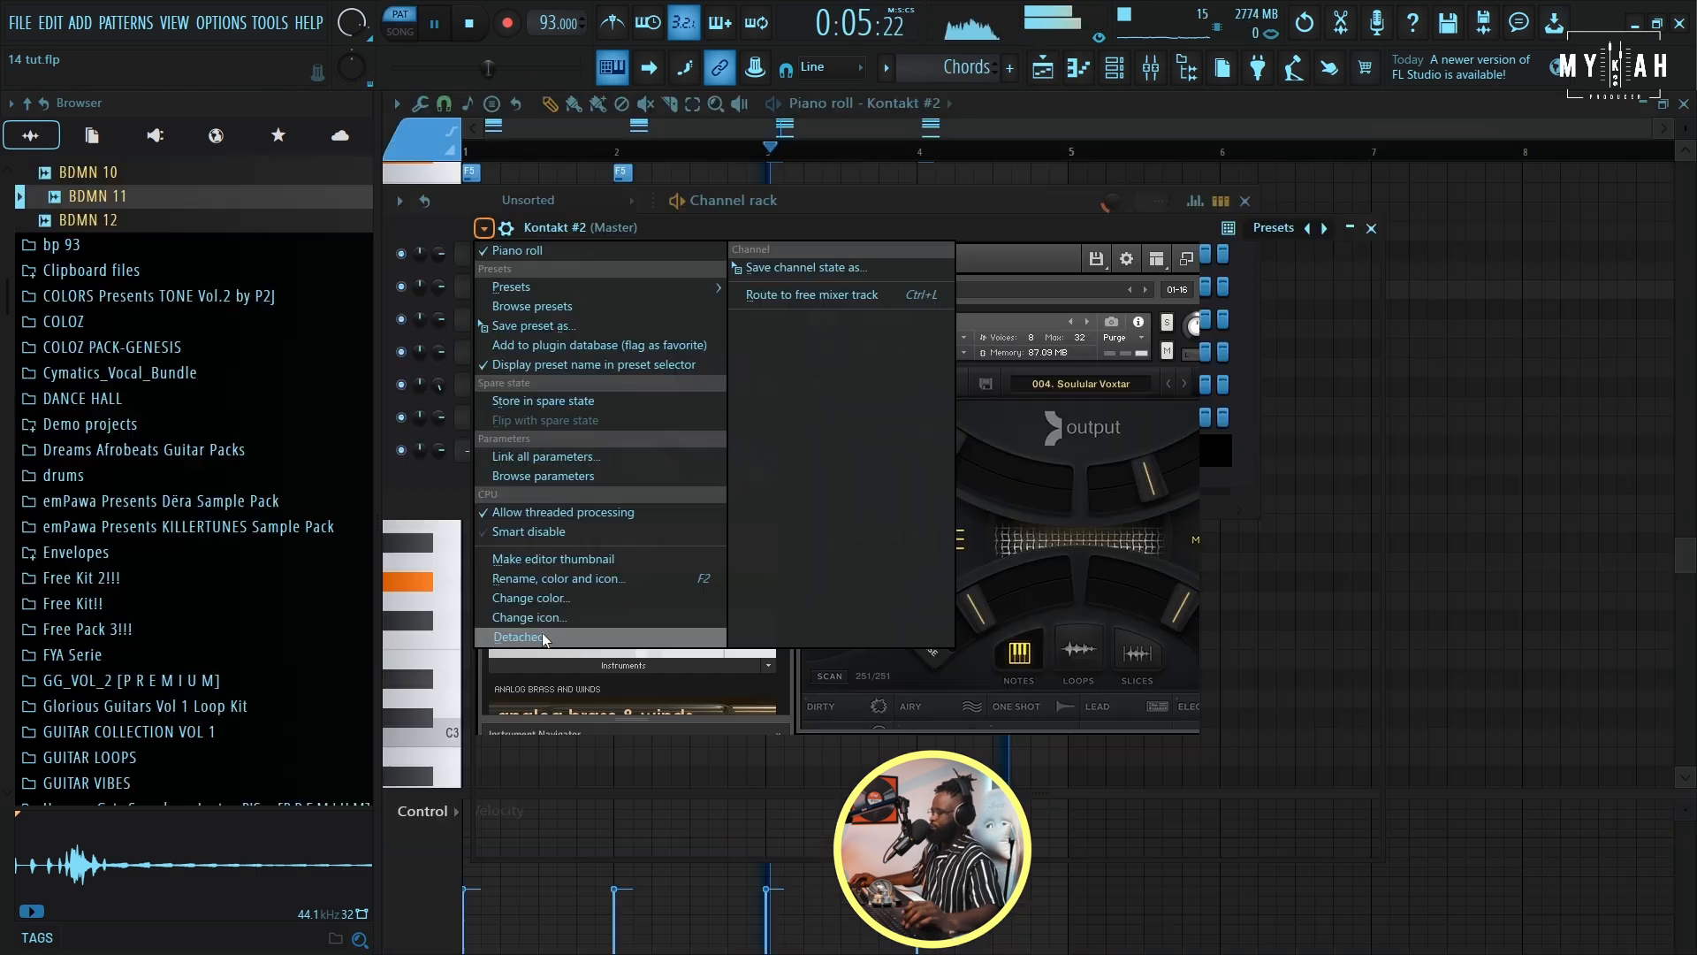
- Detach the Kontakt #2 plugin window, reopen the Exhale instrument and reposition its window over the channel rack
left_click(1226, 252)
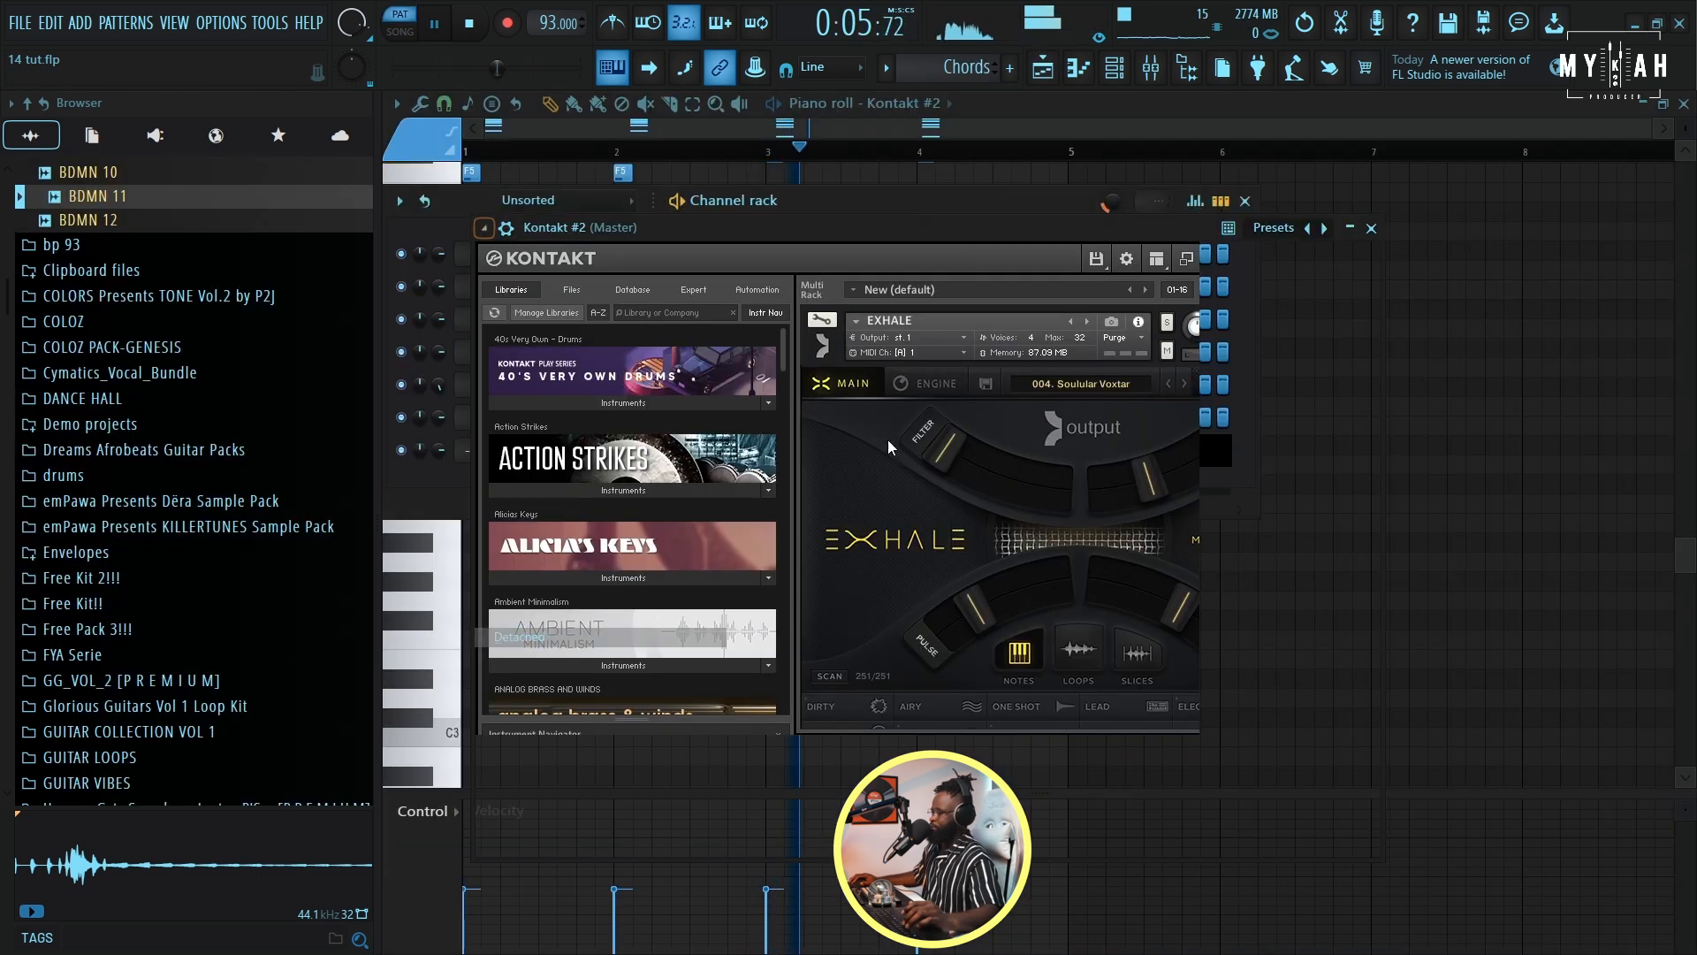
left_click(1371, 229)
left_click(614, 453)
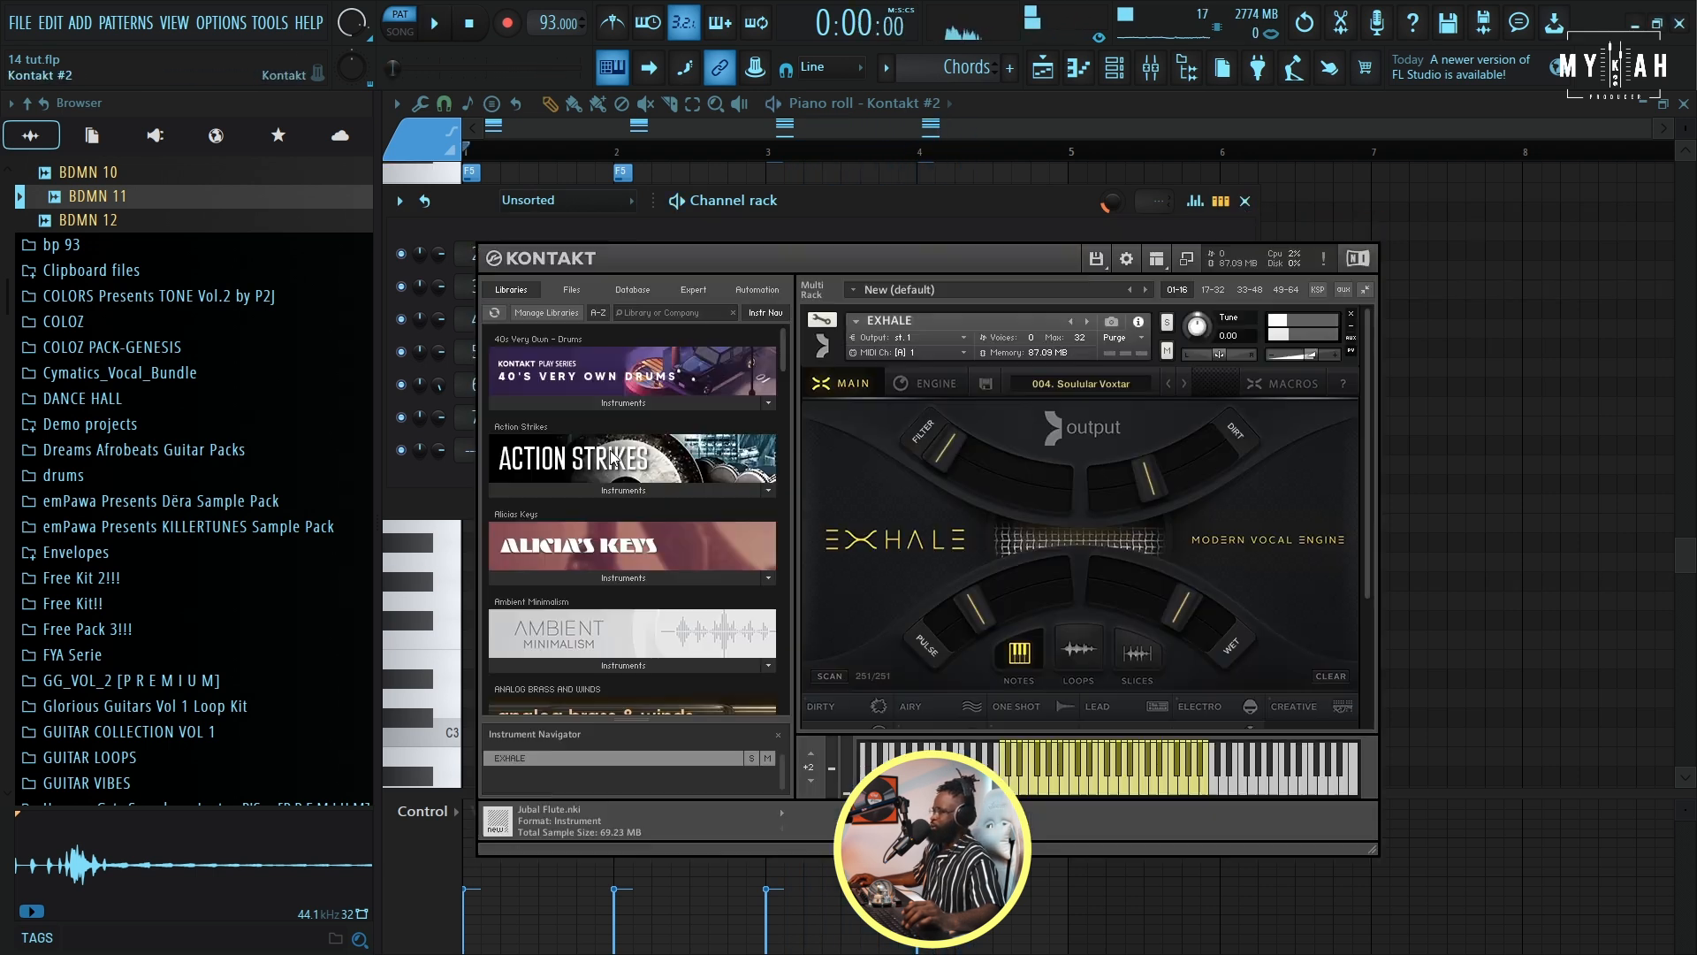
left_click_drag(978, 228, 931, 234)
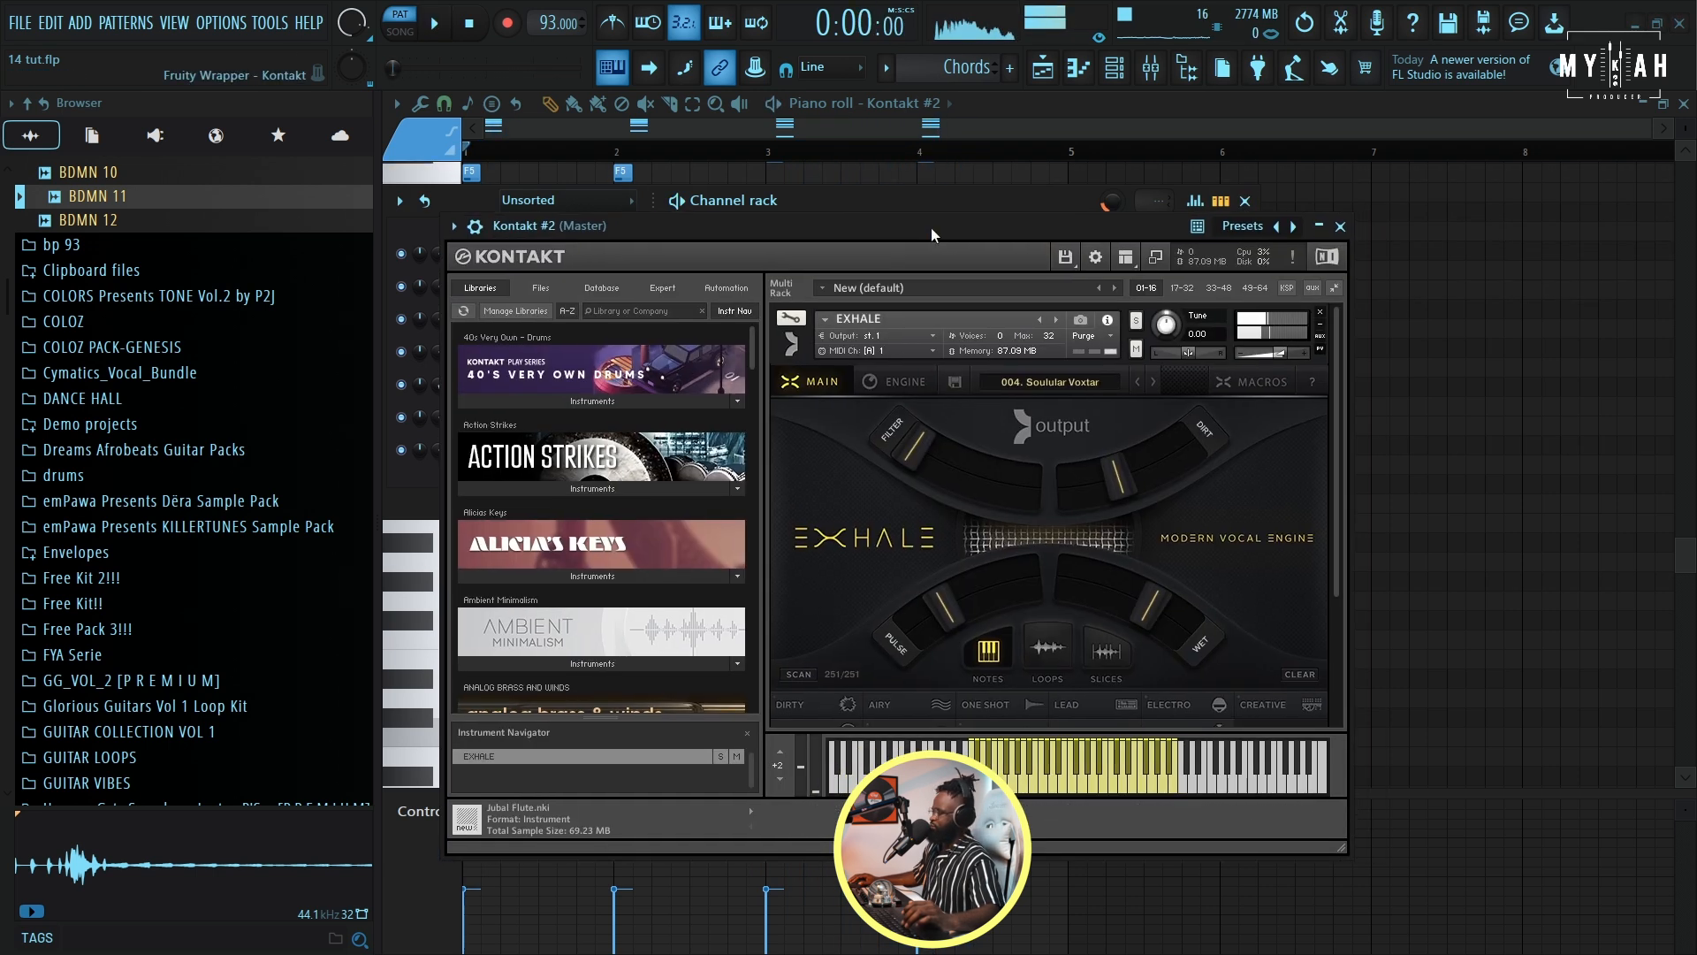
- Lower Exhale's Wet slider, adjust its Pulse and Dirt sliders, and close the Kontakt #2 window
left_click_drag(1073, 605, 989, 605)
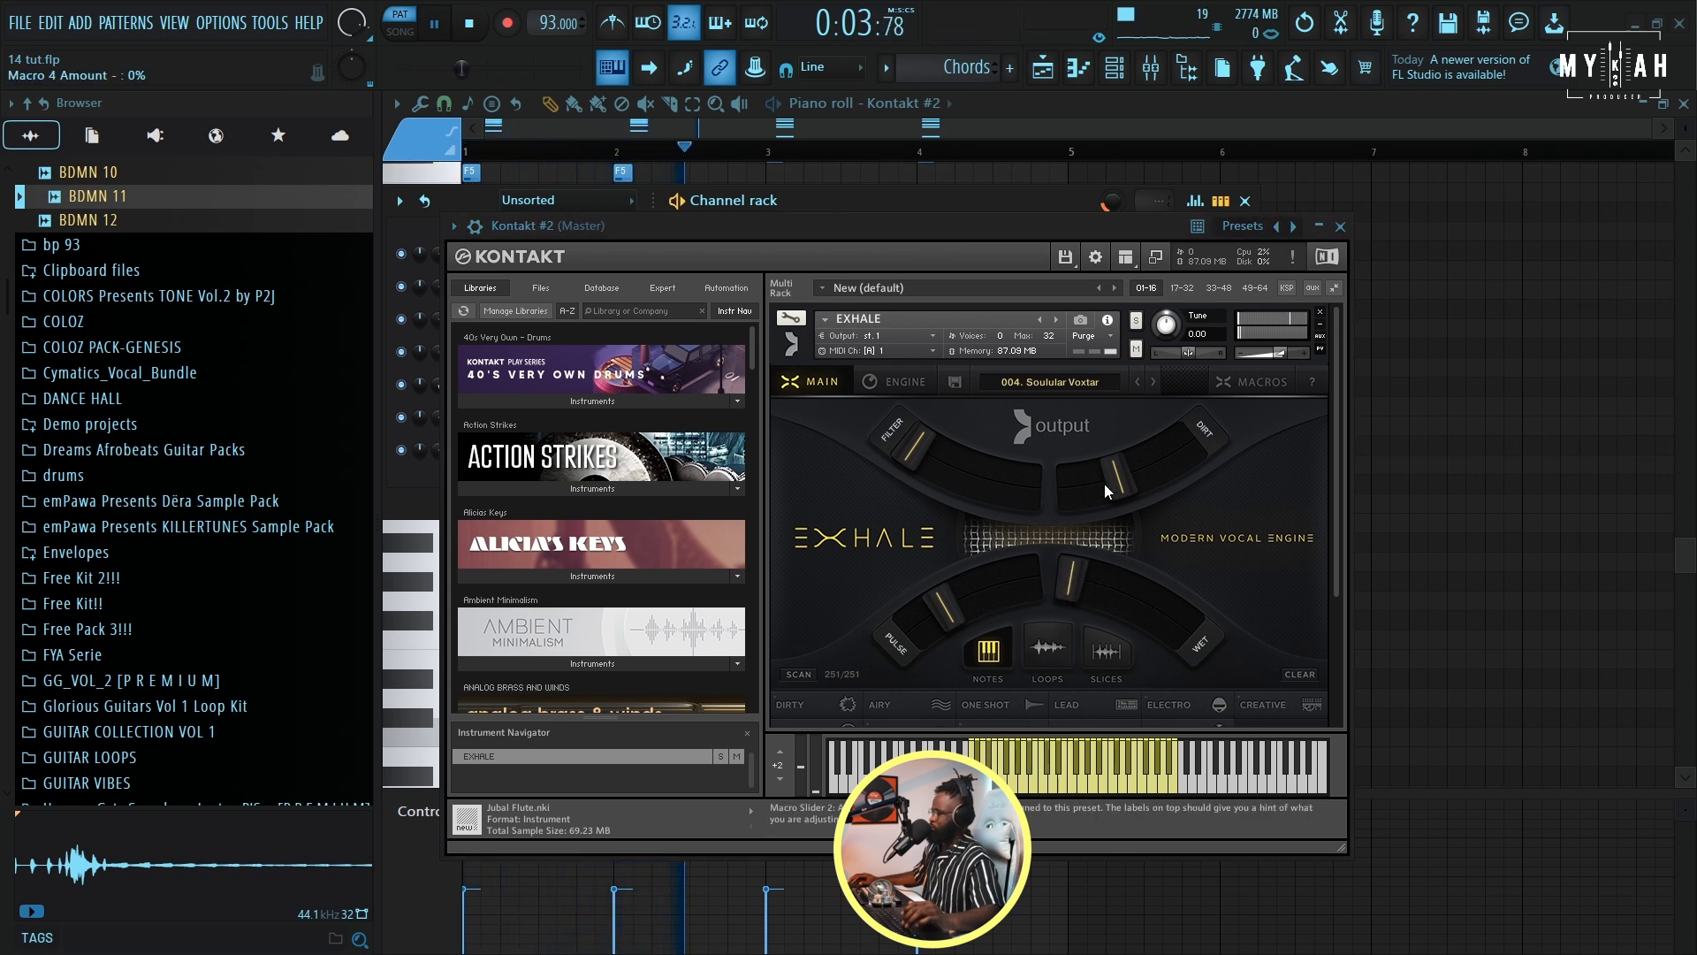
left_click_drag(1154, 476, 1156, 476)
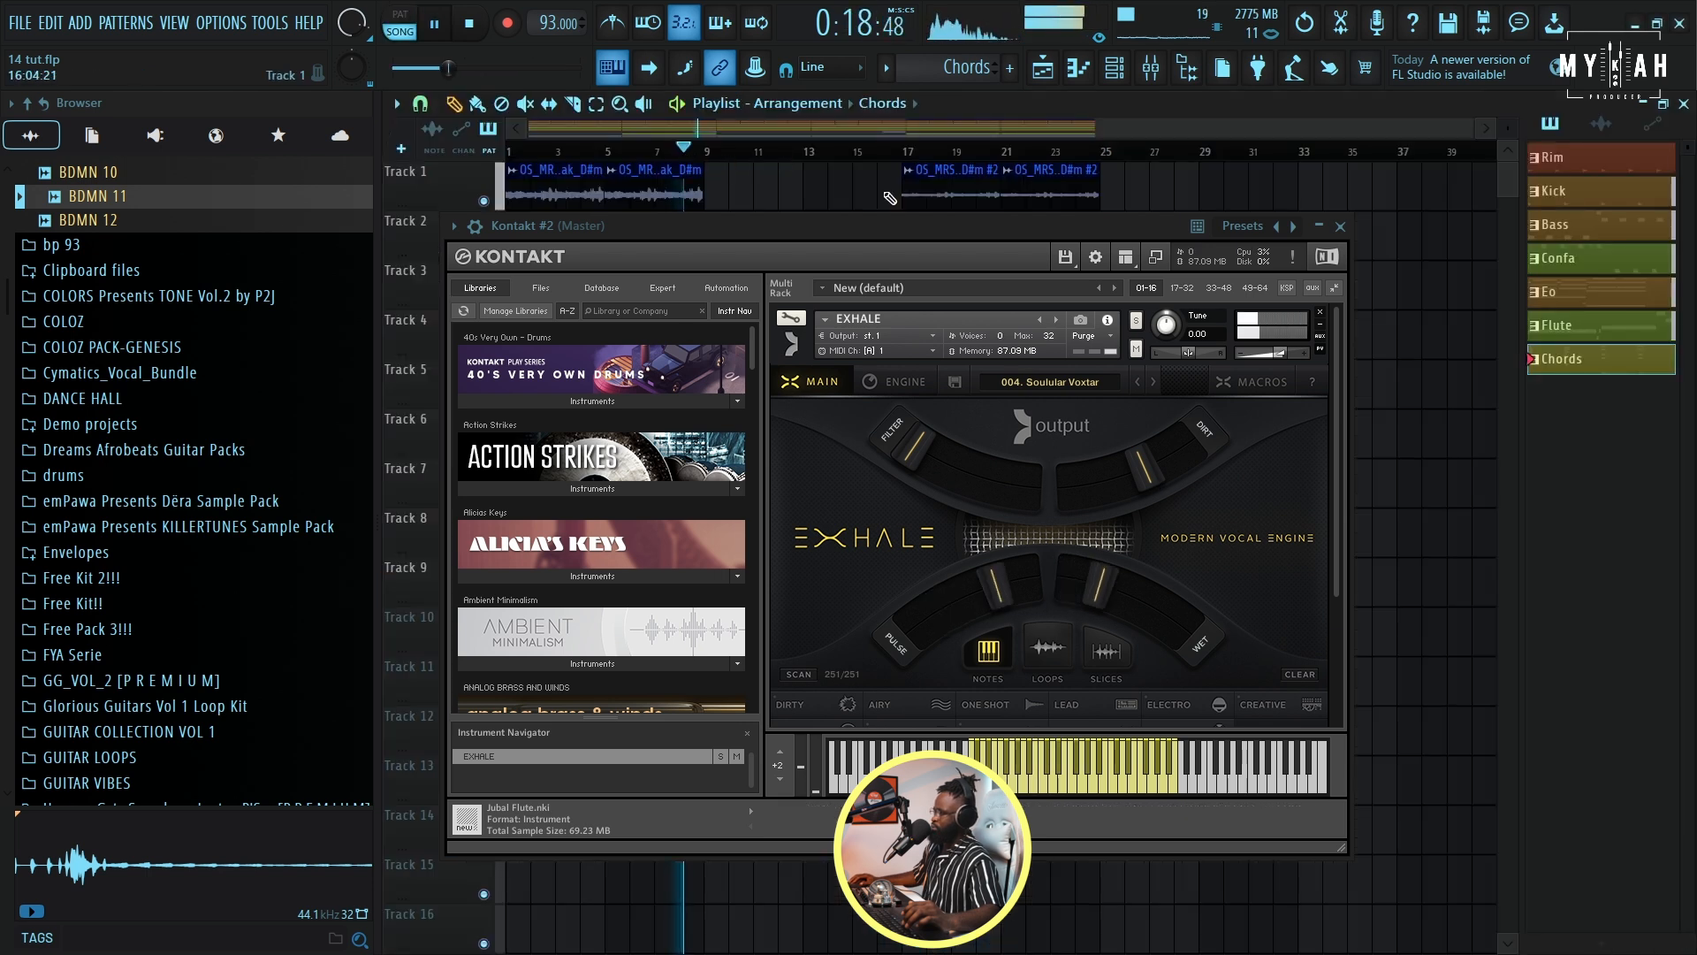
left_click(1340, 228)
- Place the Chords pattern on Track 10 at bars 17 and 21 while playing the song from around bar 16
key("space")
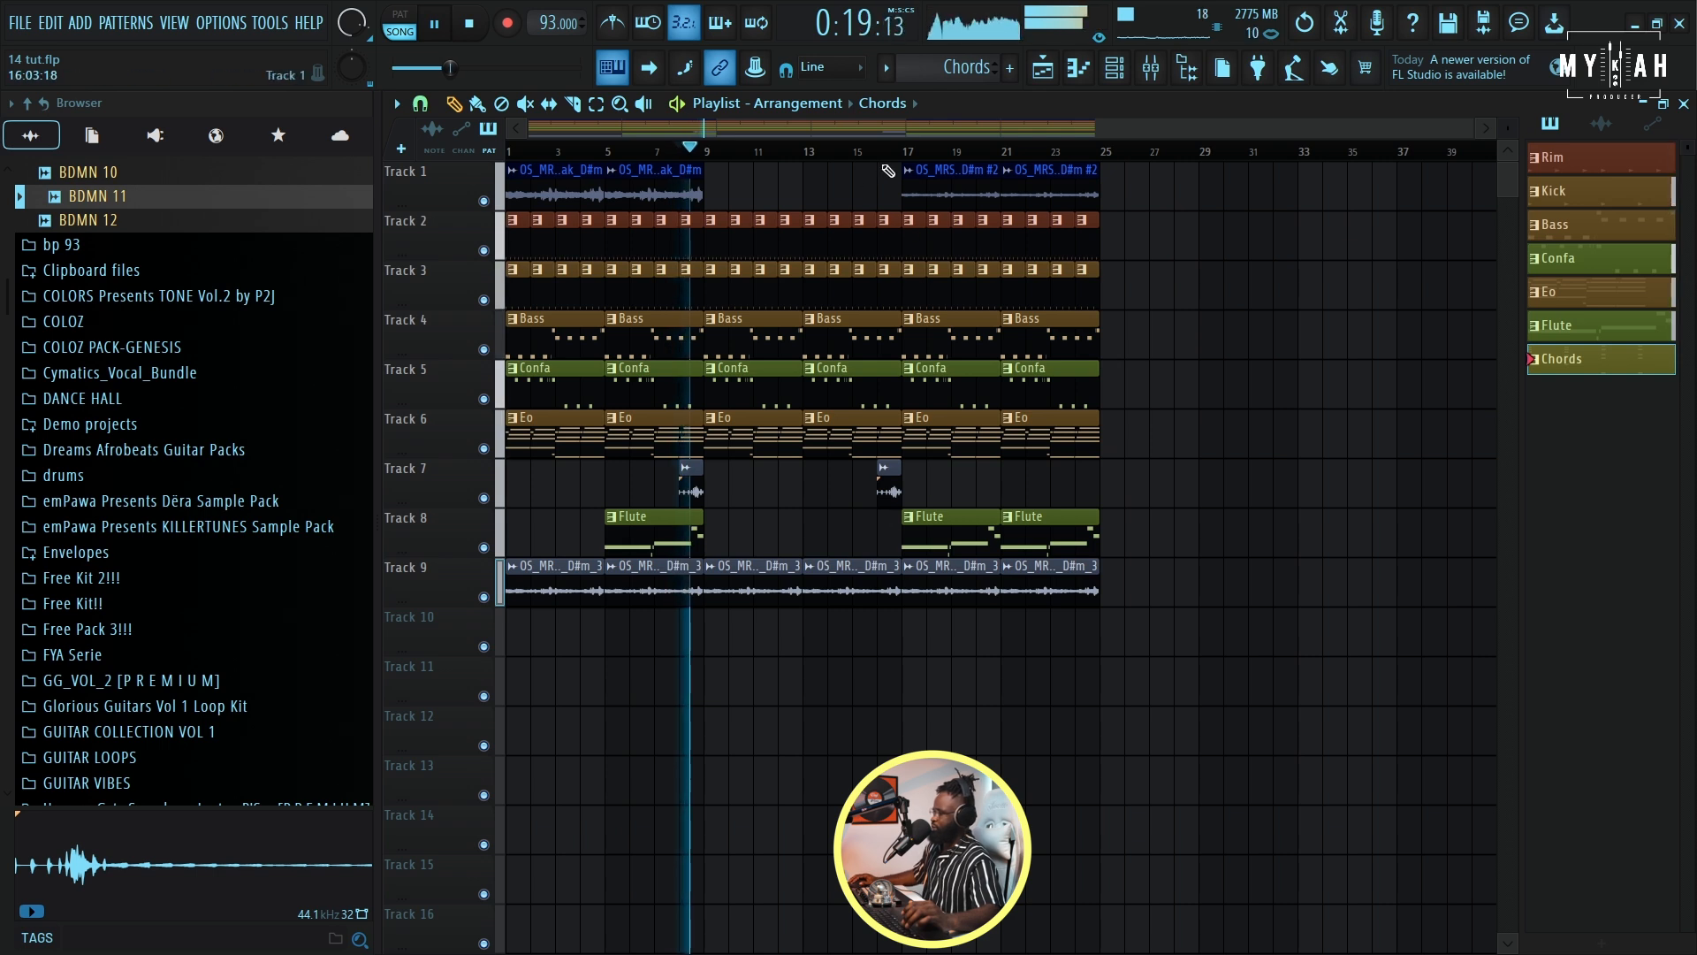
left_click(883, 155)
left_click(901, 630)
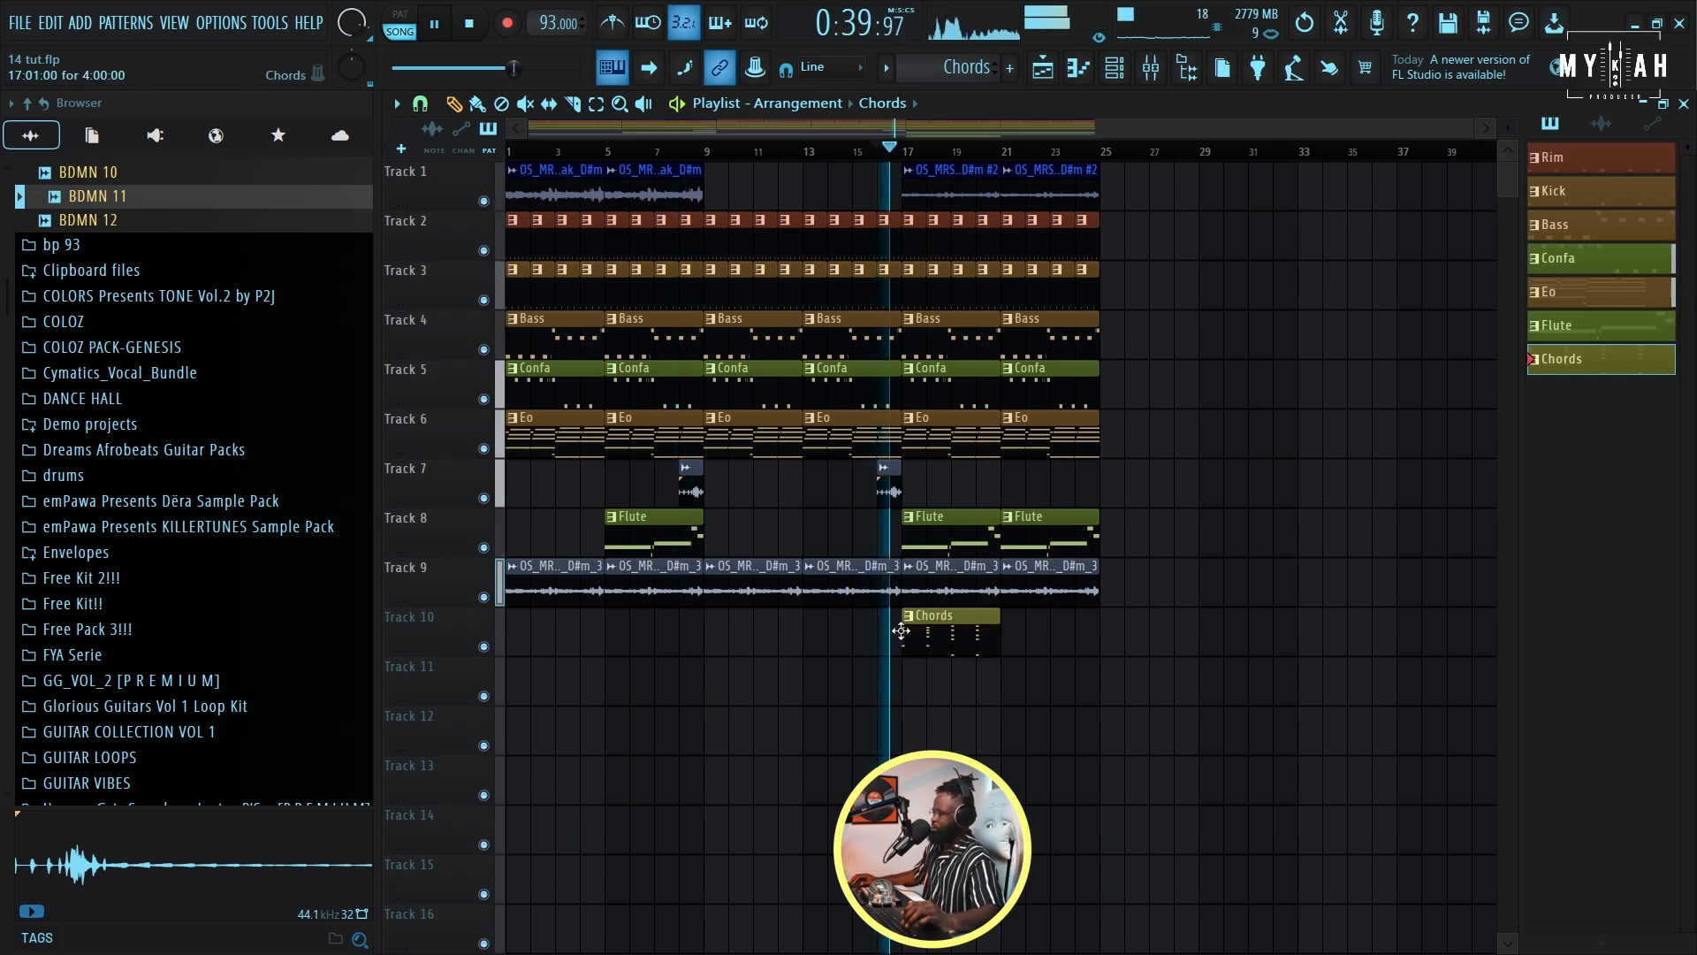
left_click(1013, 632)
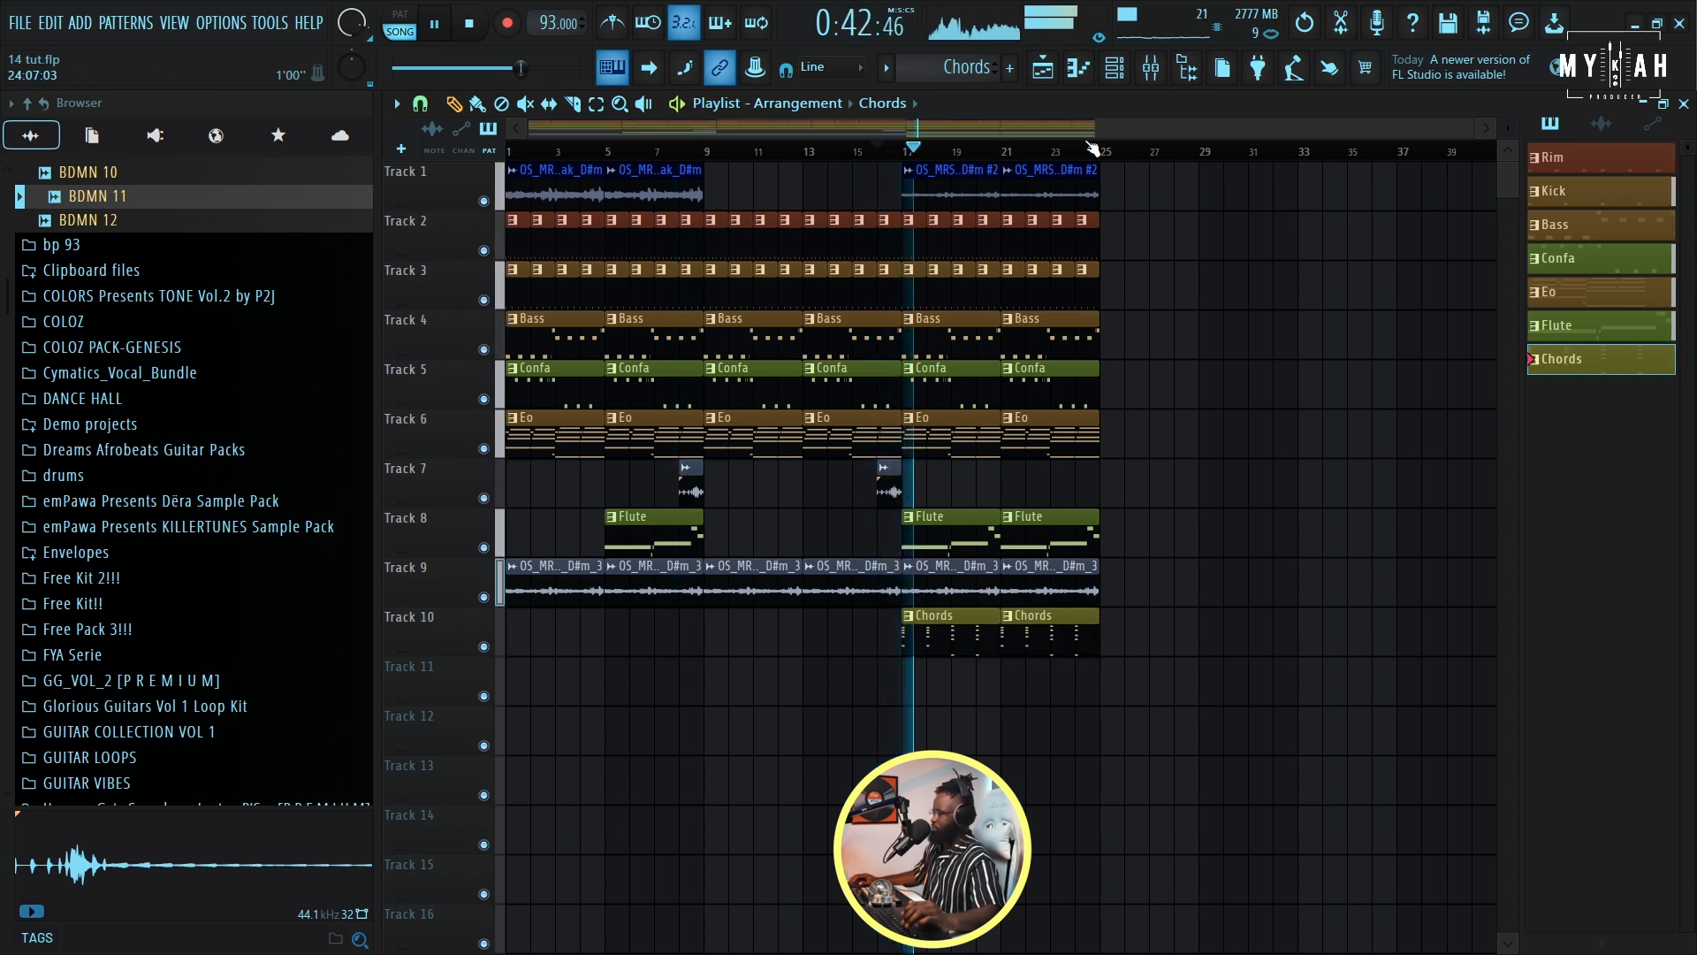
- Route the Kontakt #2 channel to mixer track 8 and close its plugin window
left_click(1081, 71)
key("F6")
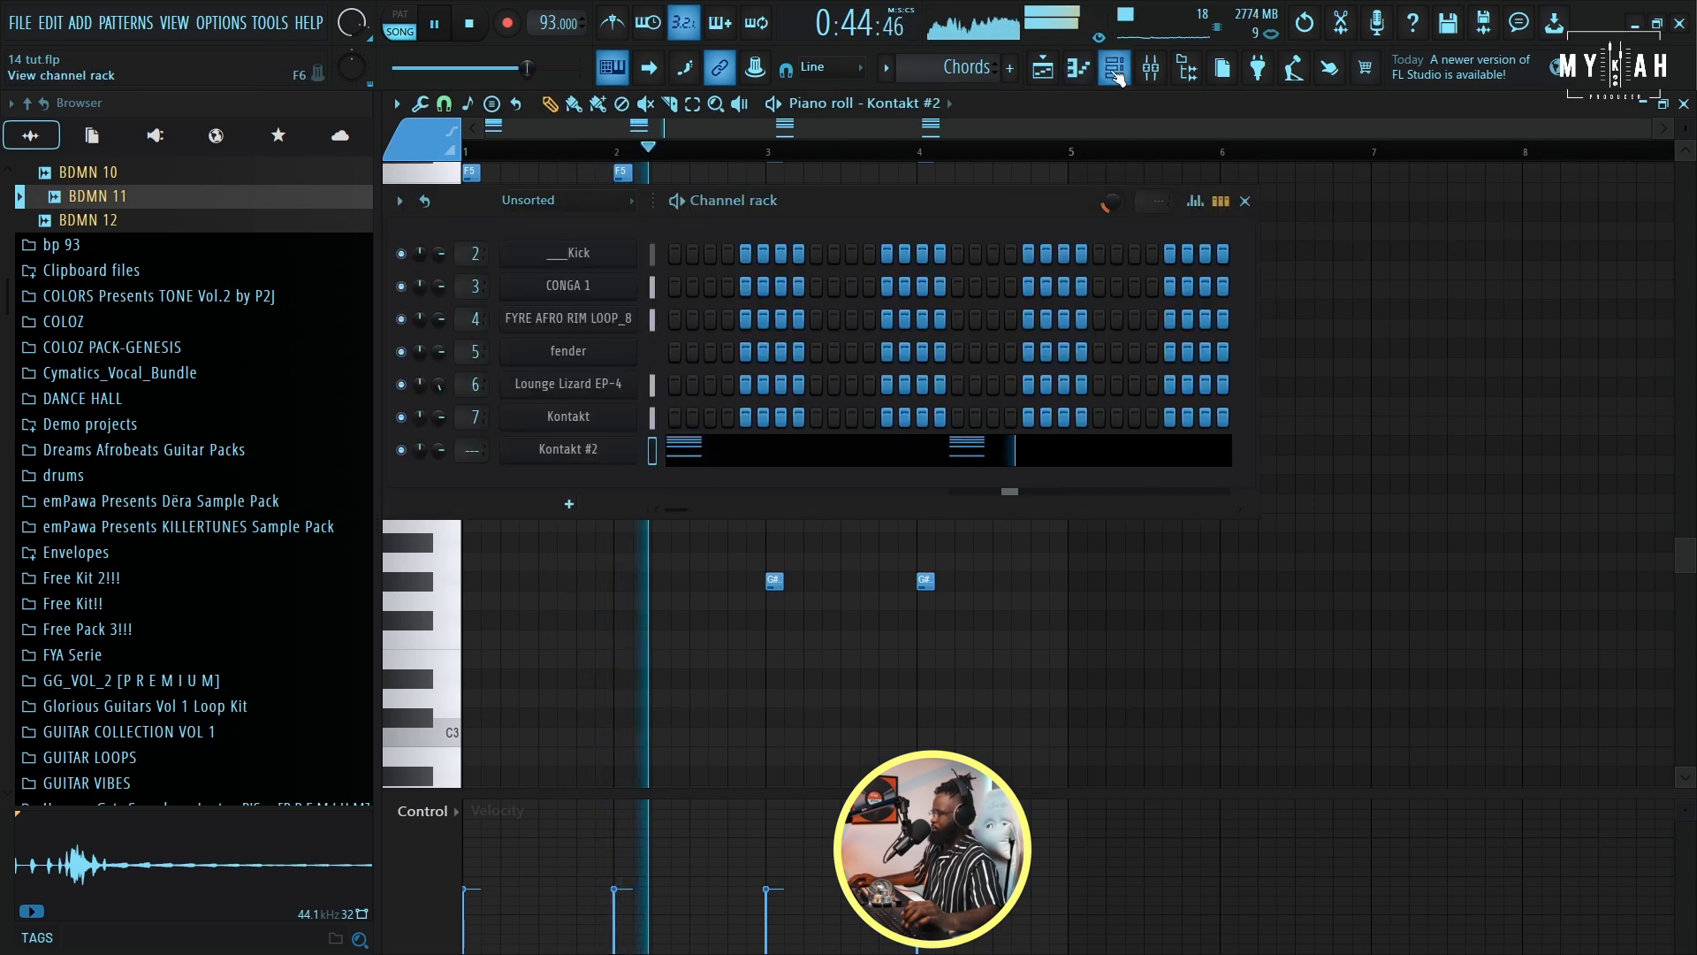
left_click(608, 451)
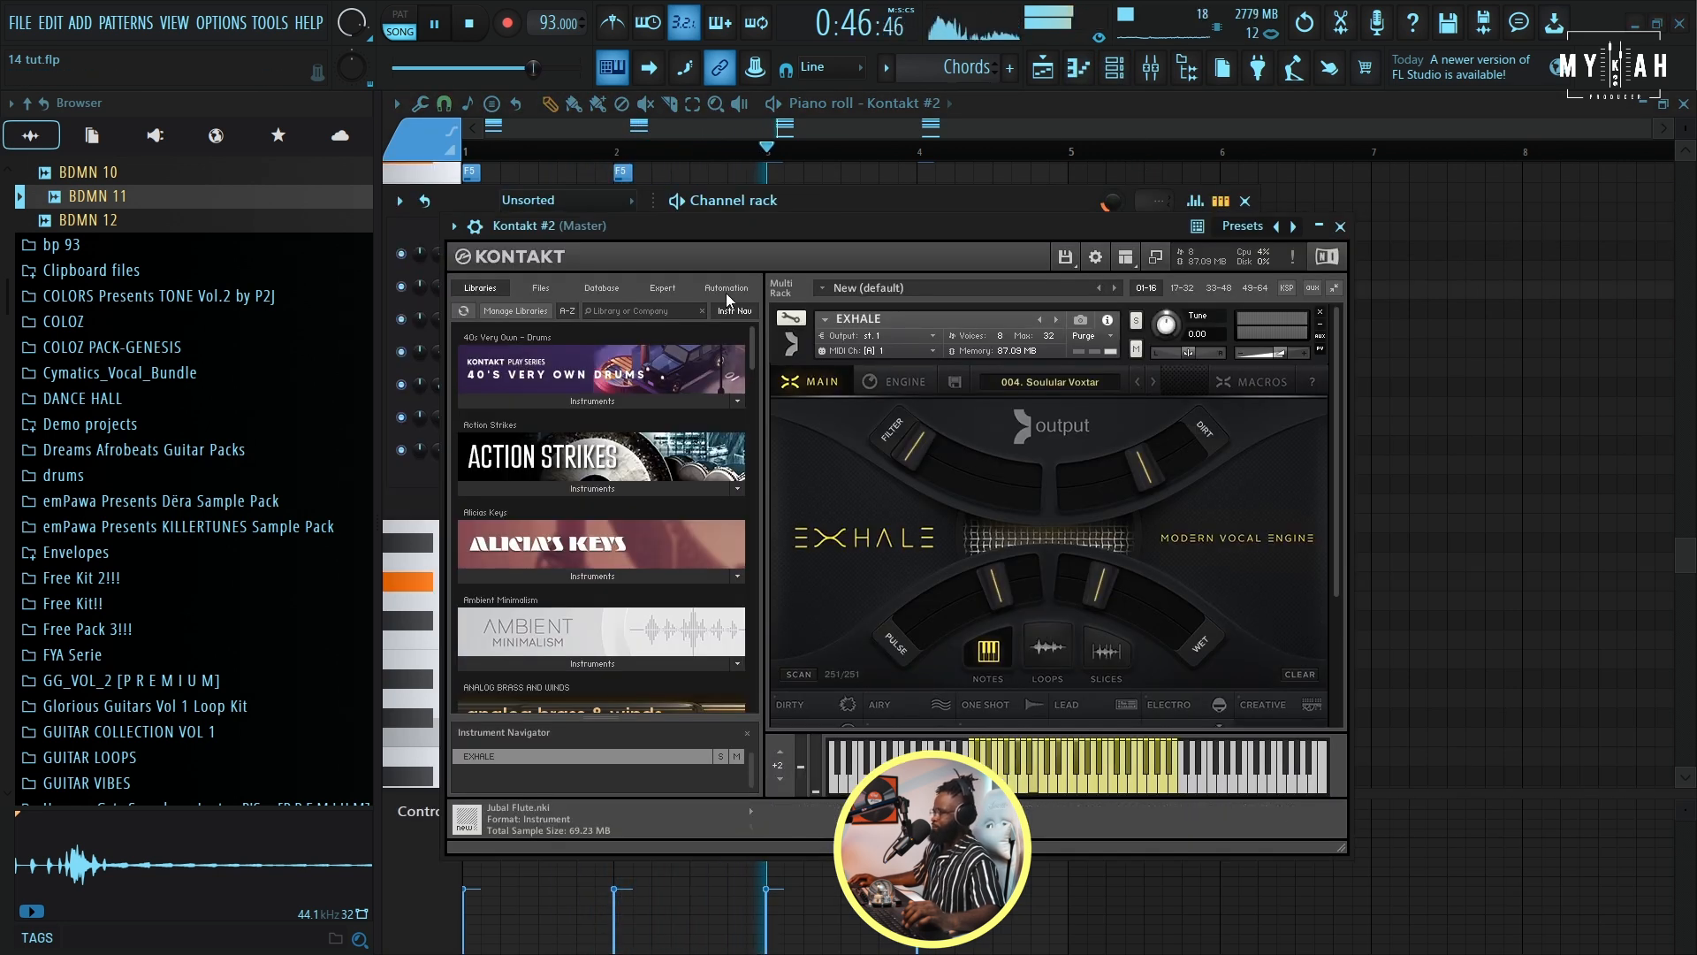
left_click(474, 226)
key("ctrl+l")
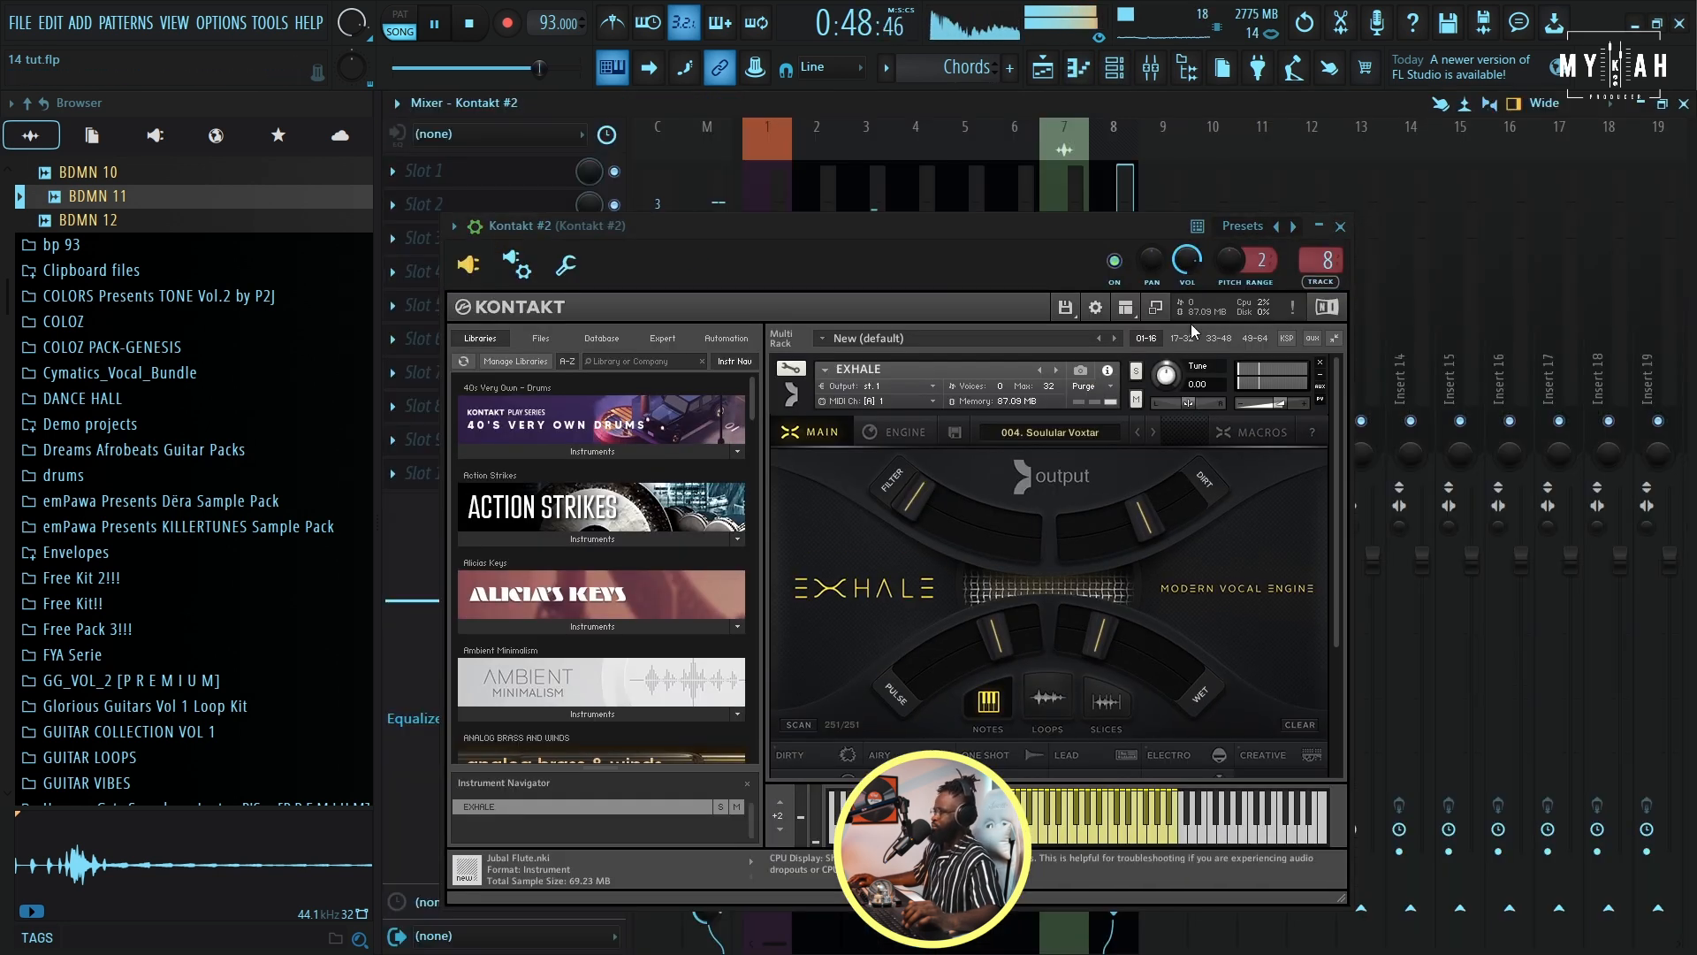
left_click(1341, 226)
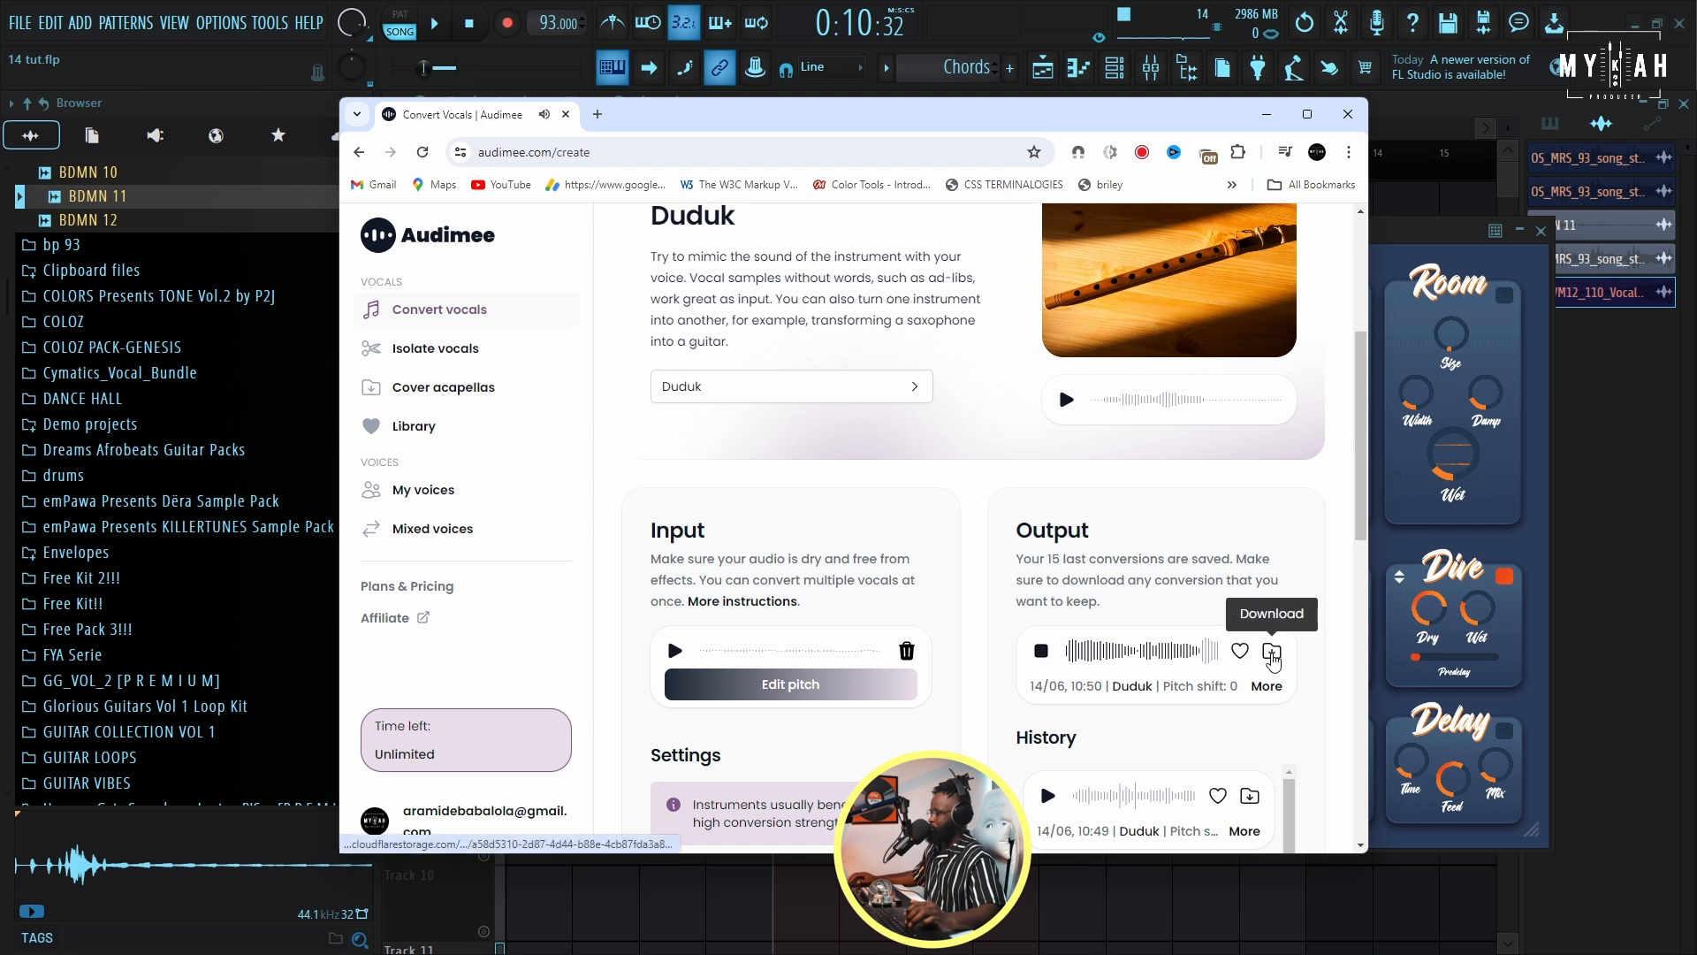
- Download the Duduk conversion from Audimee and bring 14 tut-Duduk.wav into the FL Studio playlist on Track 10 at bar 1
left_click(1271, 654)
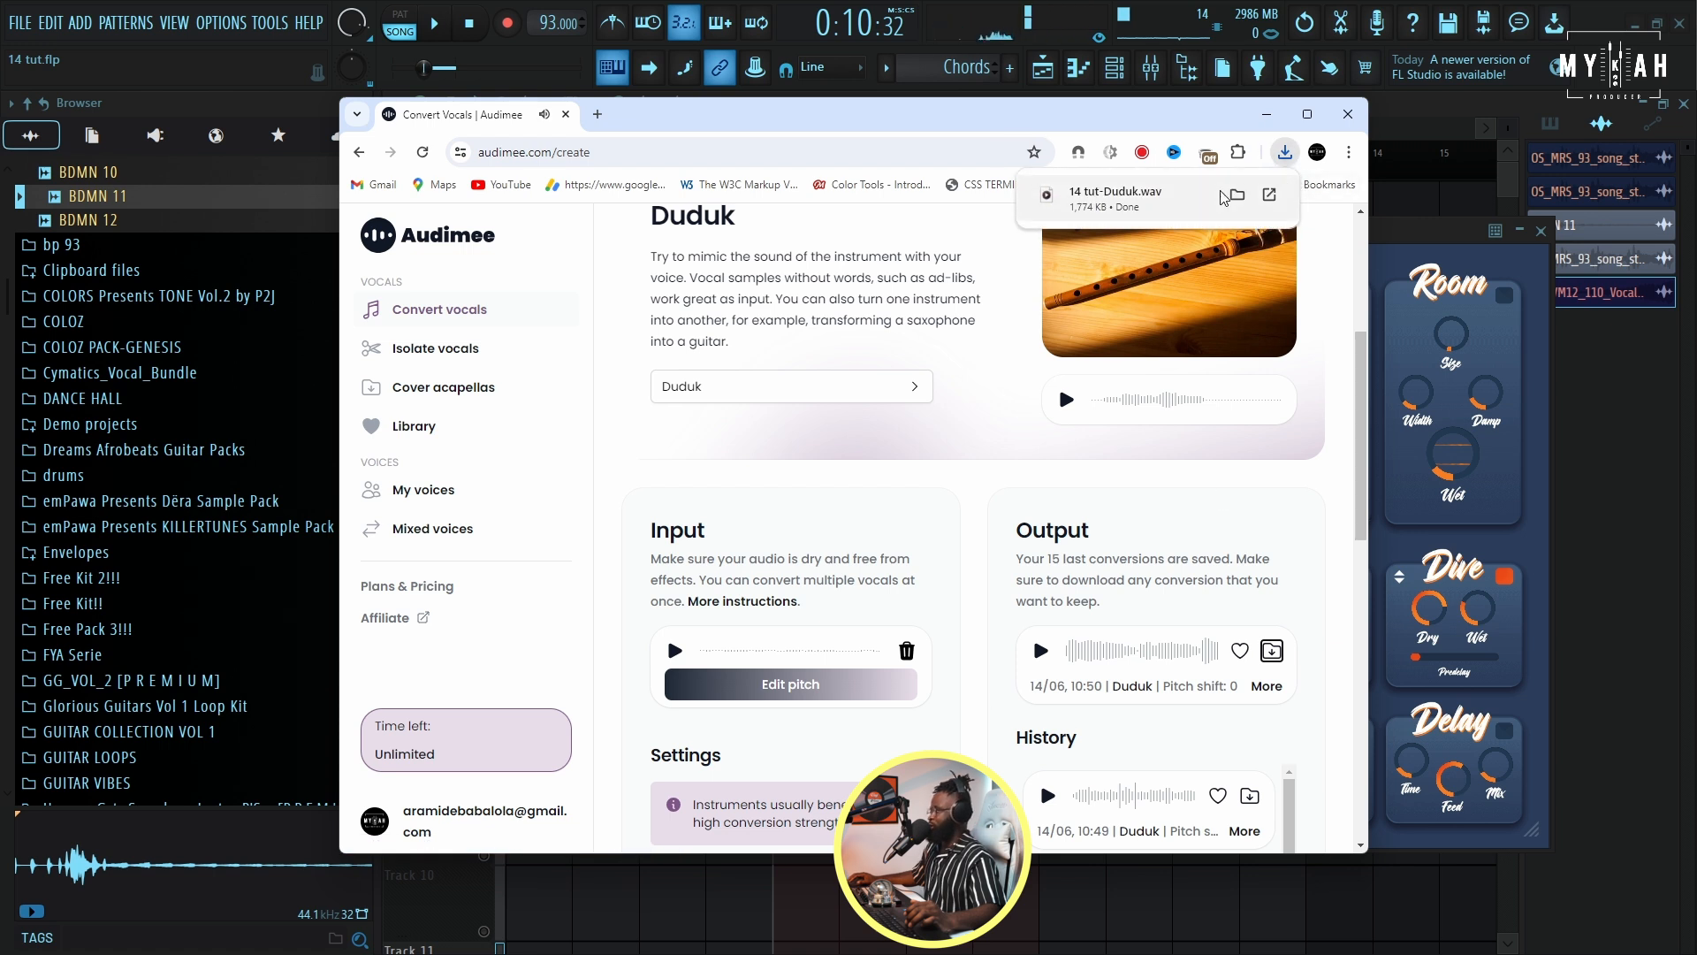
left_click_drag(1277, 106, 1059, 74)
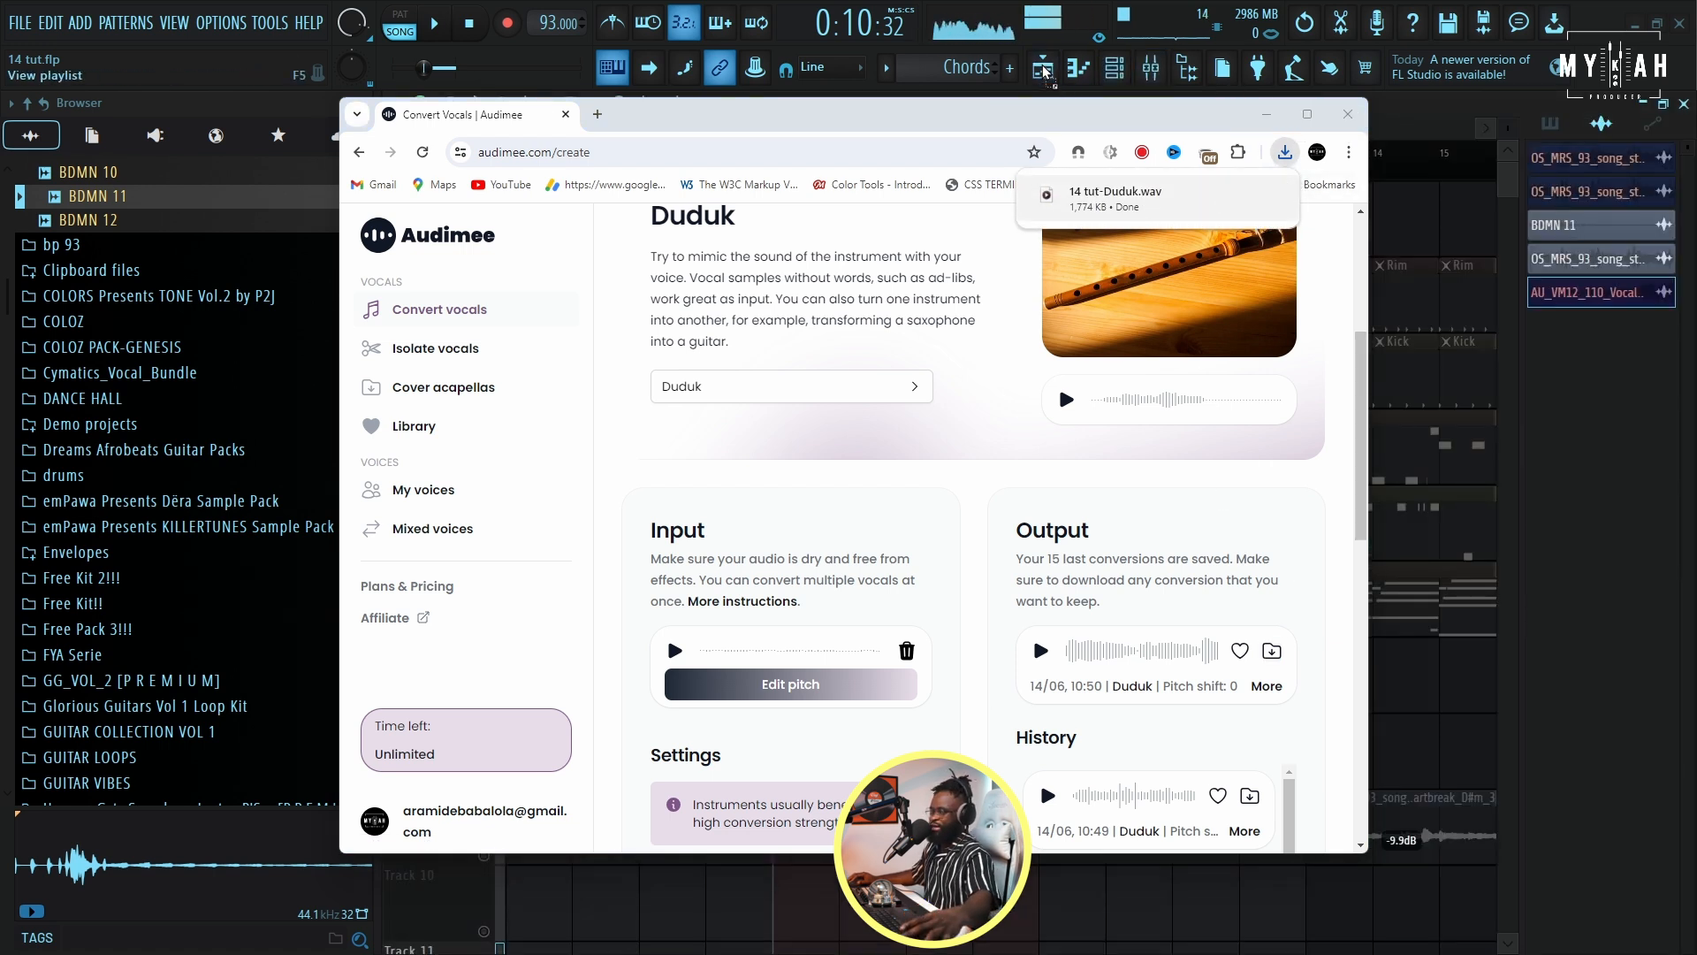
left_click_drag(1047, 73, 536, 891)
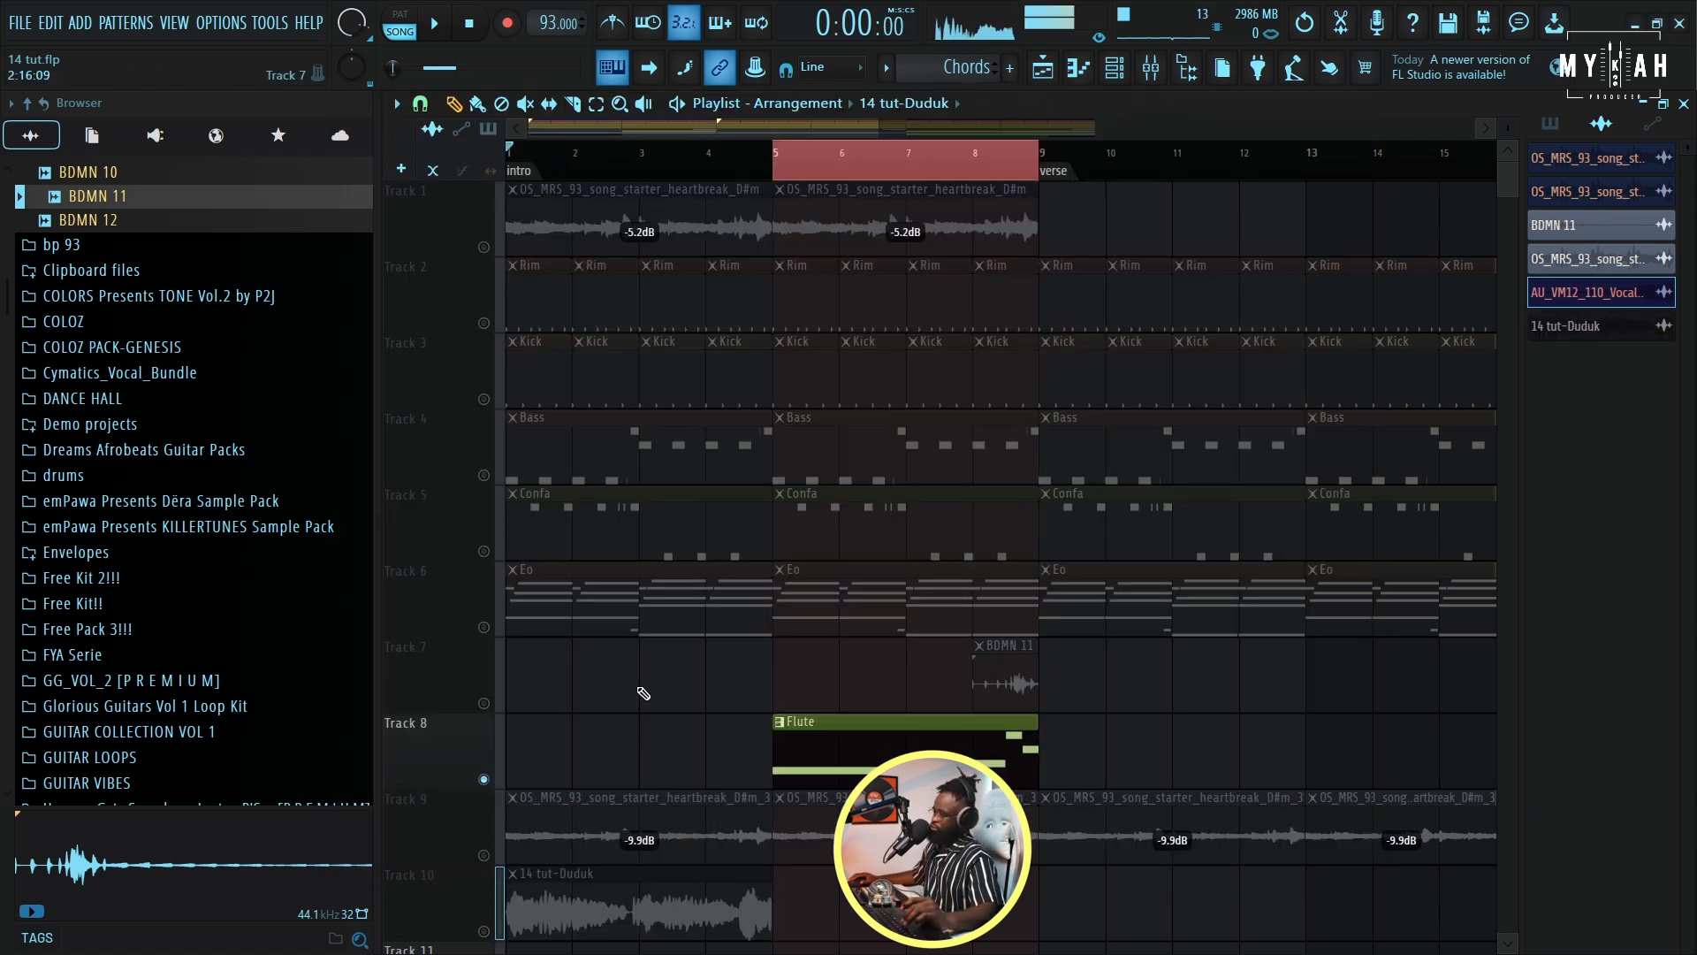
- Route the 14 tut-Duduk clip to the VOCALS mixer track 7 and play it soloed with its clip level at -5.9 dB
scroll(644, 694, "down", 4)
key("space")
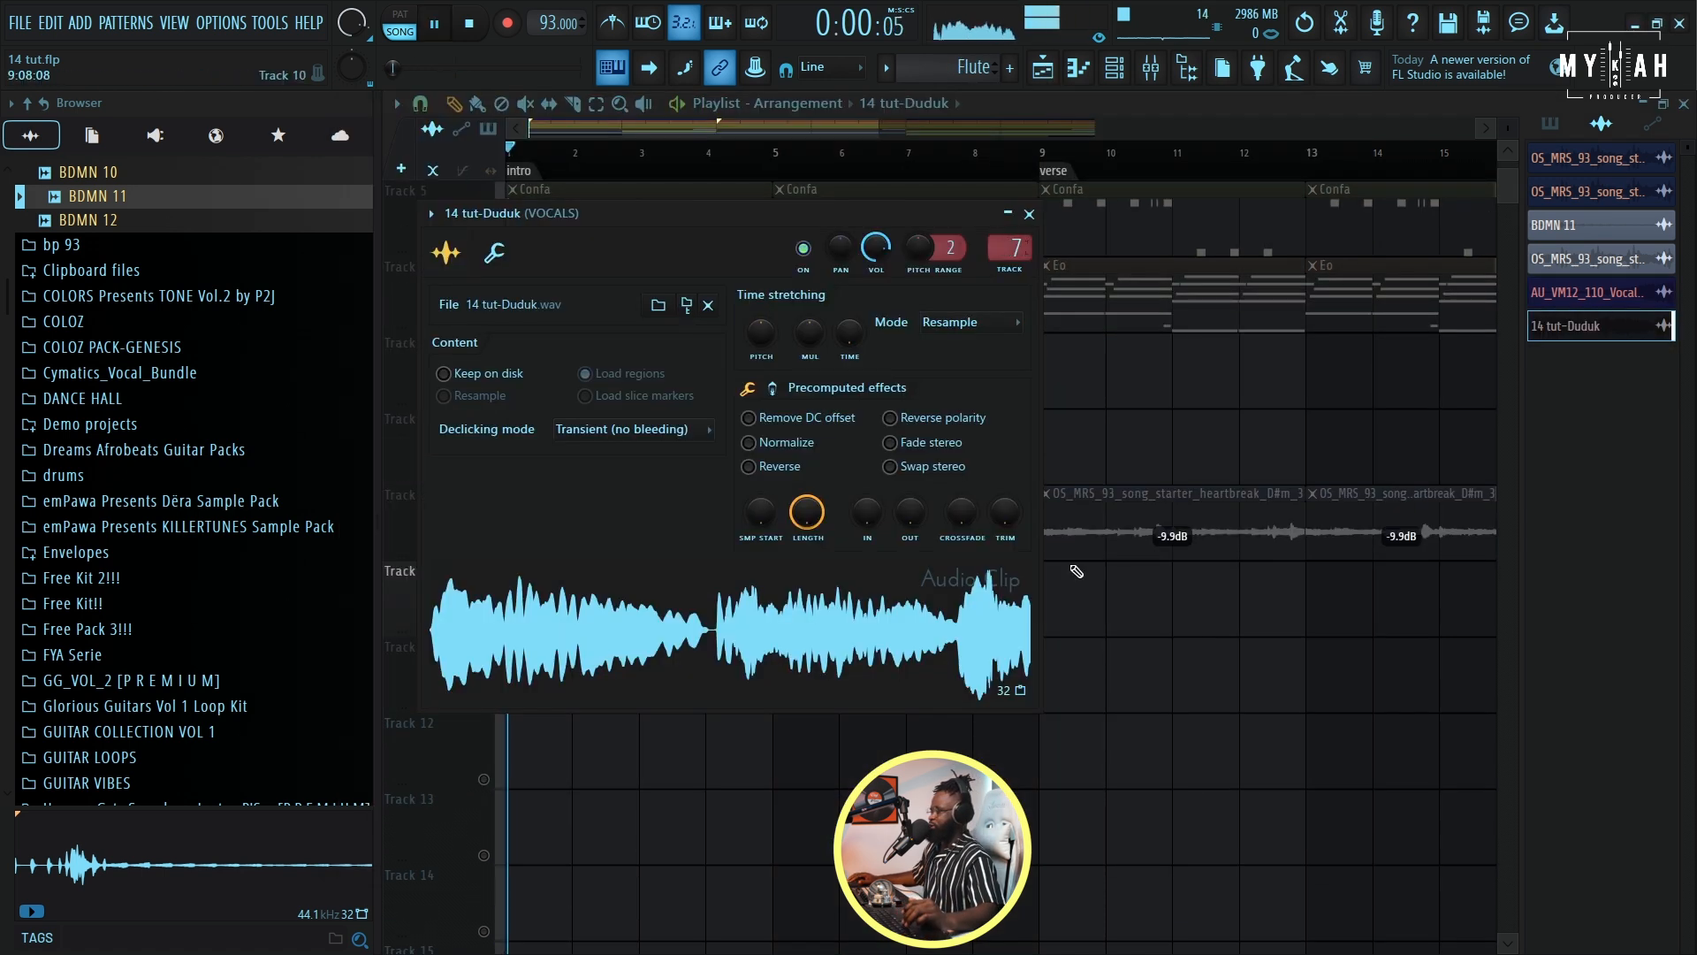
key("Escape")
scroll(585, 501, "up", 1)
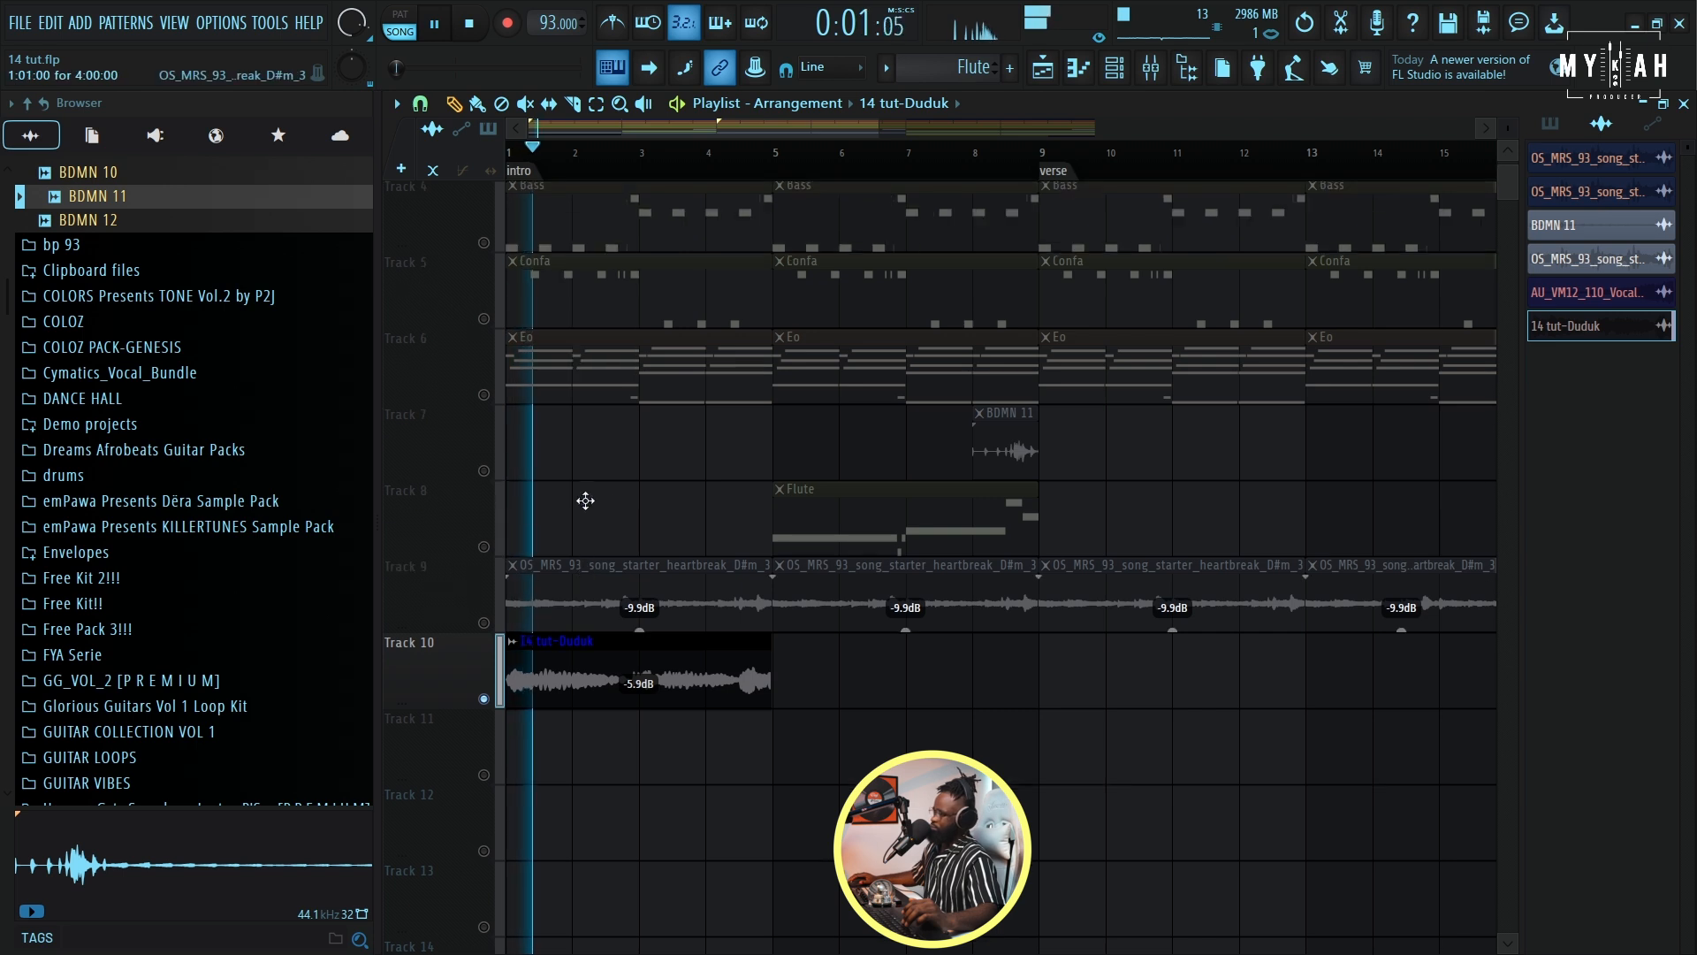
- Unmute the Eo part on Track 6 and lower the 14 tut-Duduk clip's level to -8.4 dB during playback
scroll(581, 508, "up", 3)
key("space")
left_click(485, 627)
key("space")
scroll(585, 623, "down", 3)
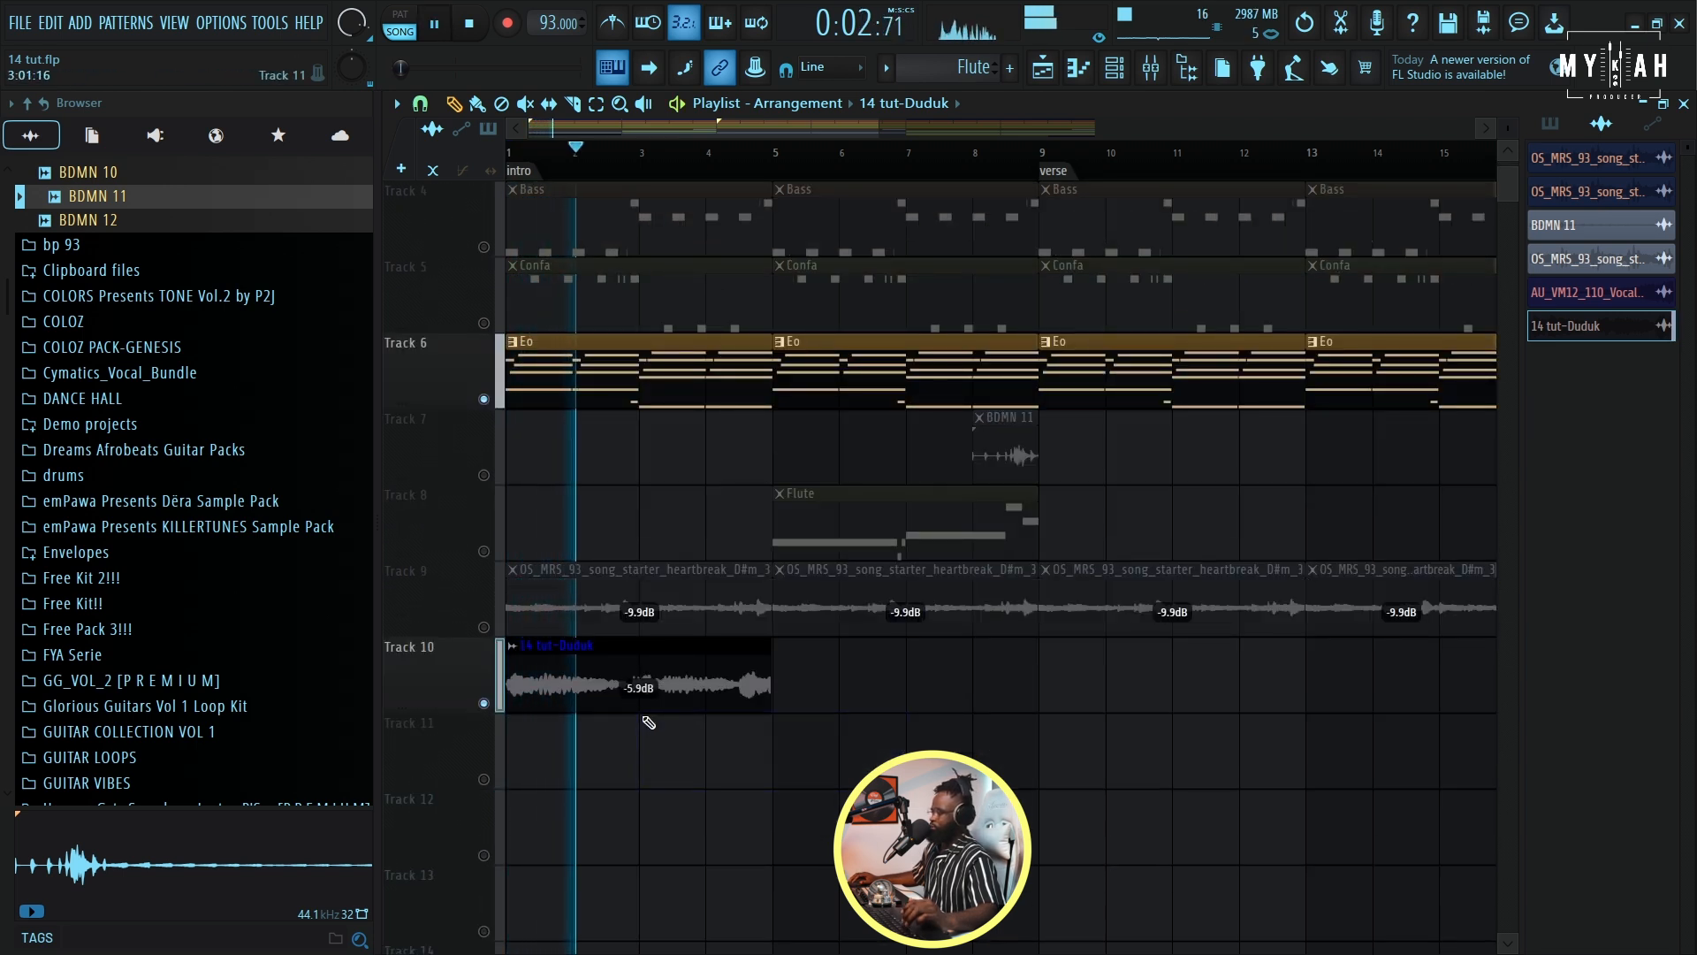
left_click_drag(639, 709, 639, 716)
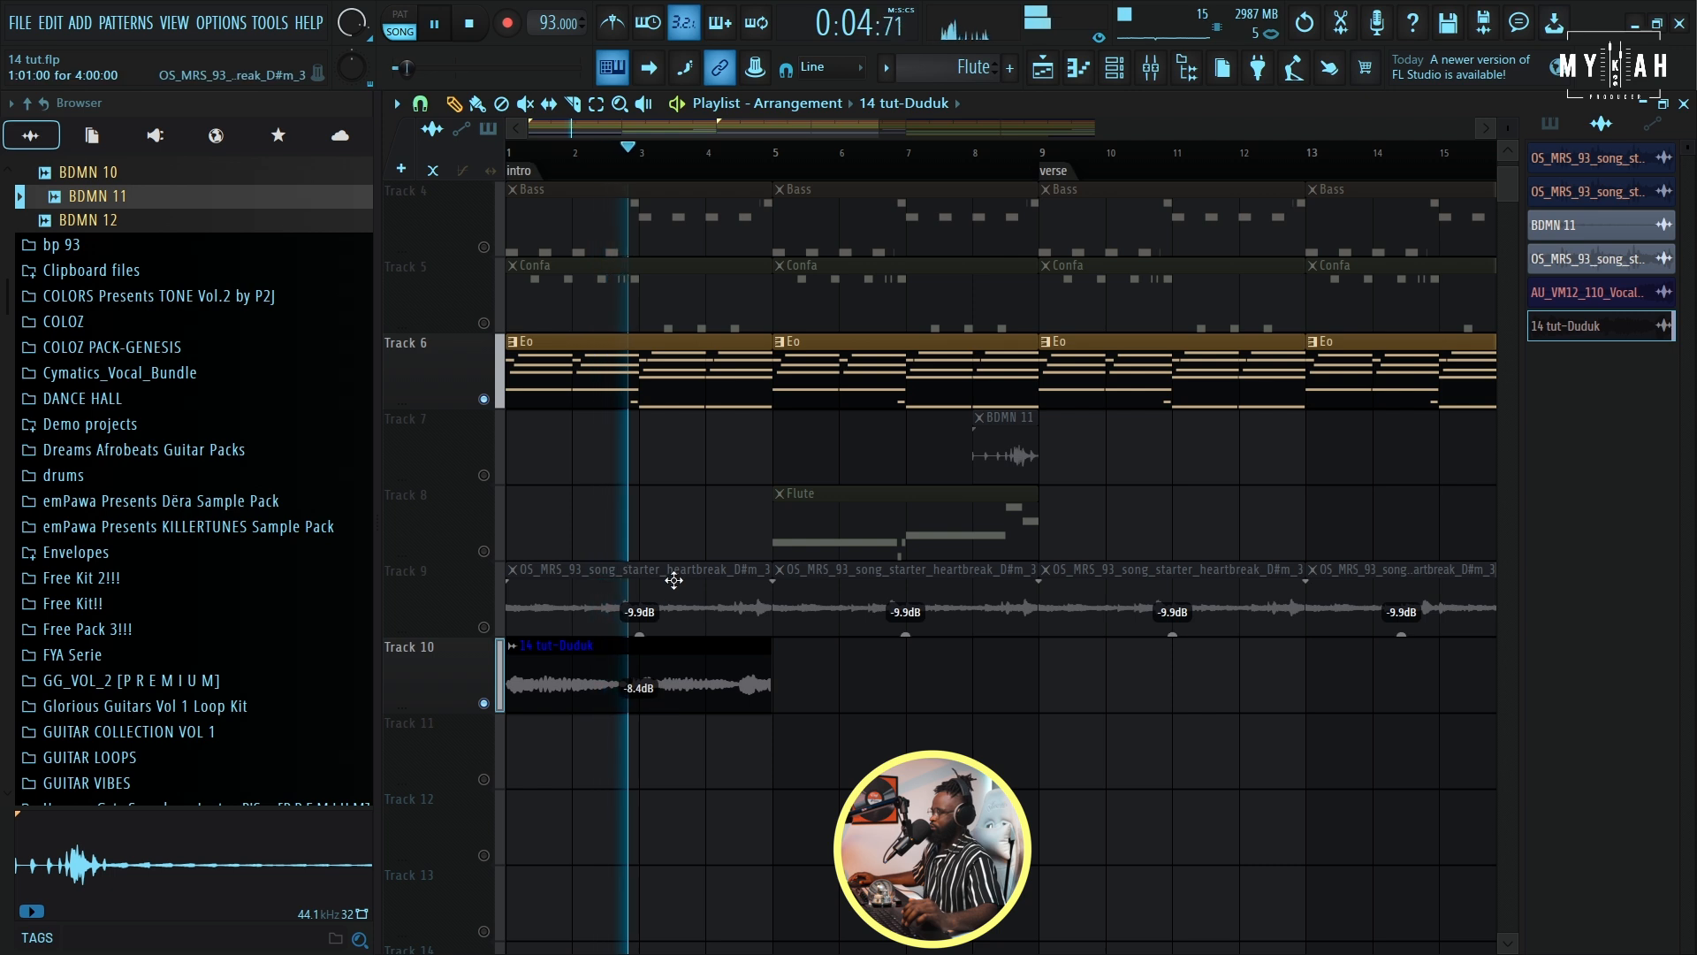
- Audition the Duduk clip with the Eo part, re-enable all playlist tracks and play the arrangement from the intro
scroll(702, 499, "up", 3)
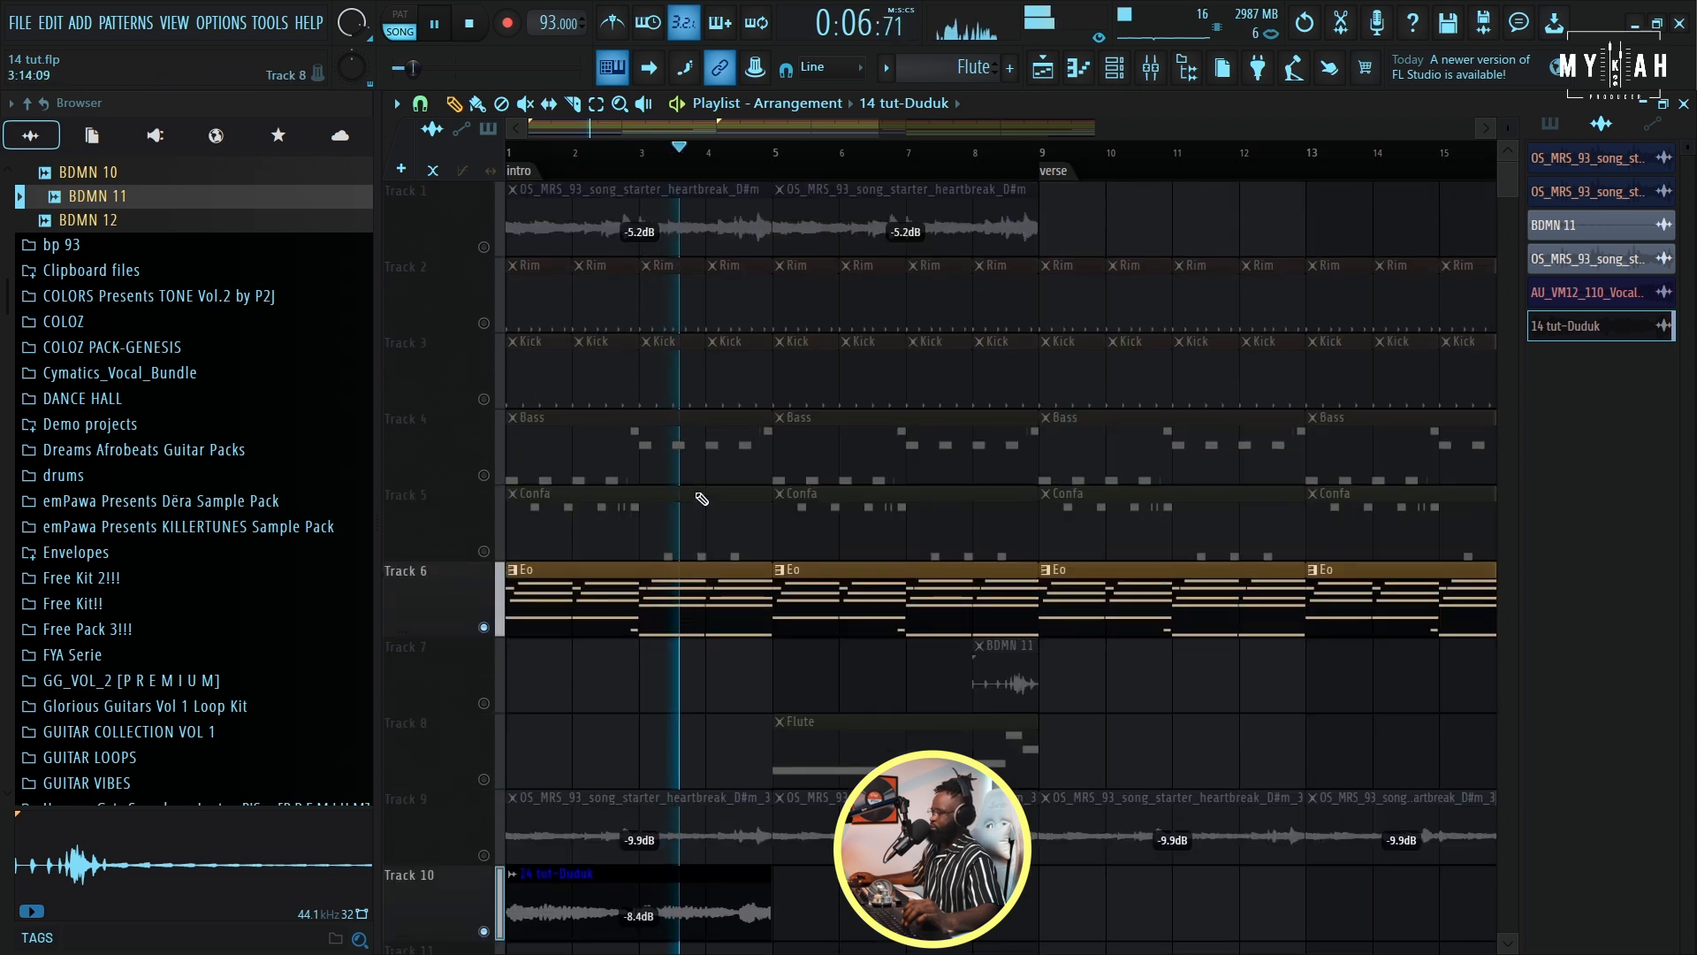
scroll(698, 500, "down", 3)
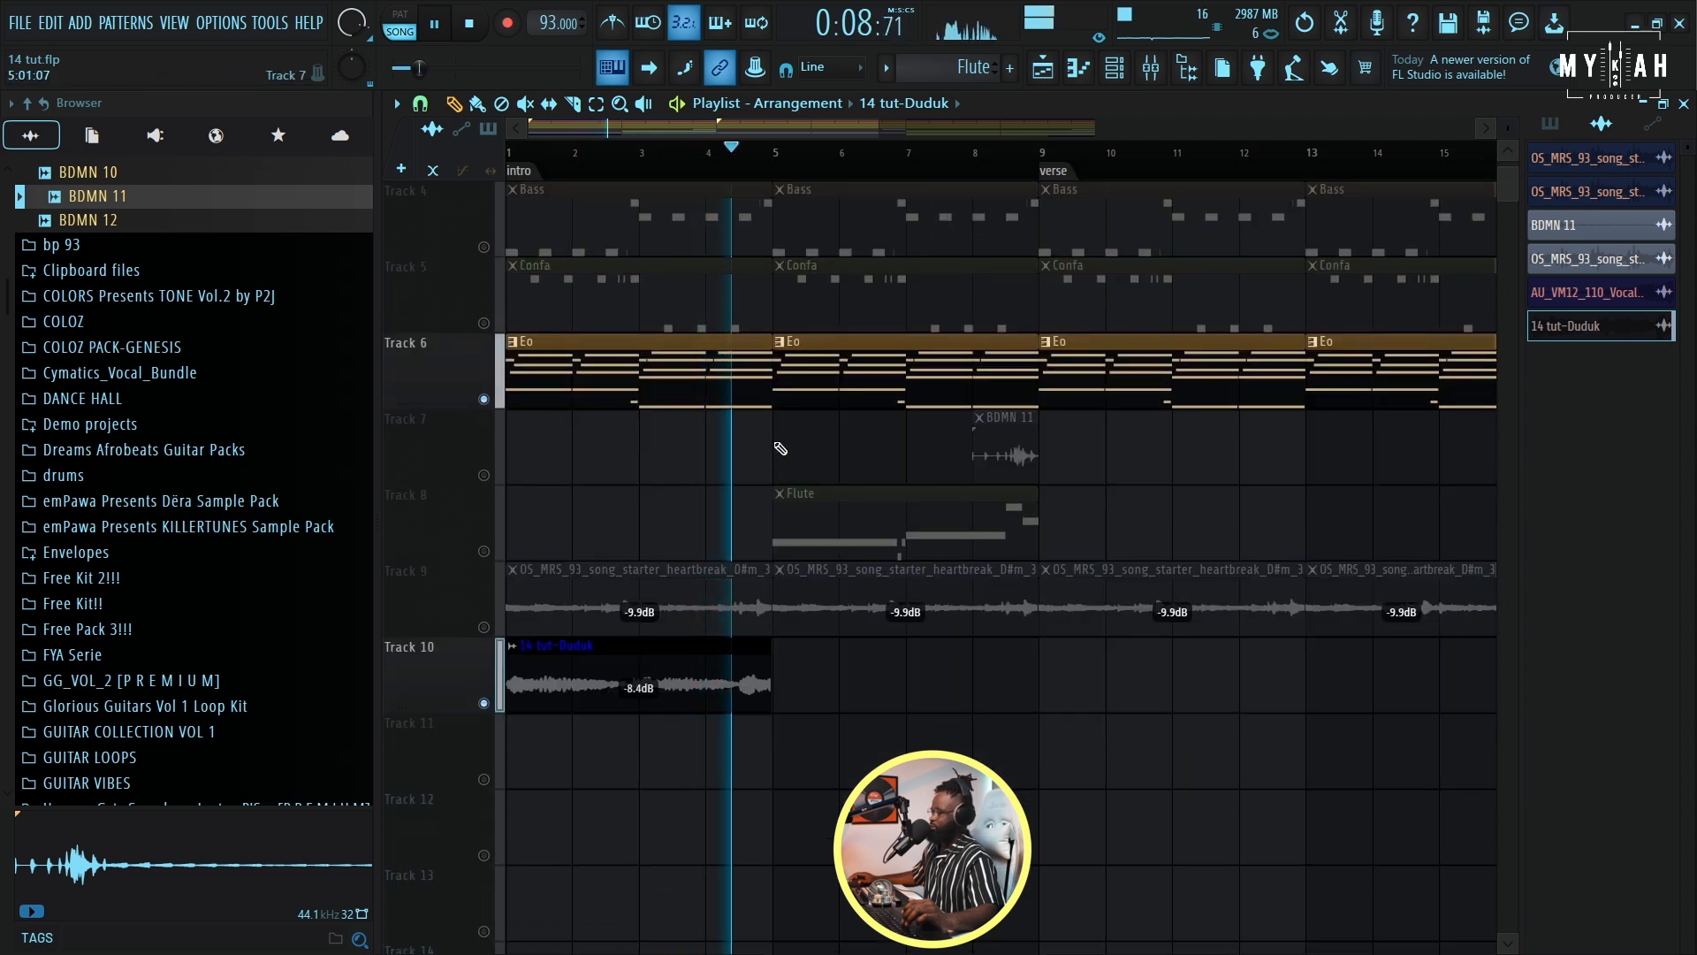
left_click(752, 654)
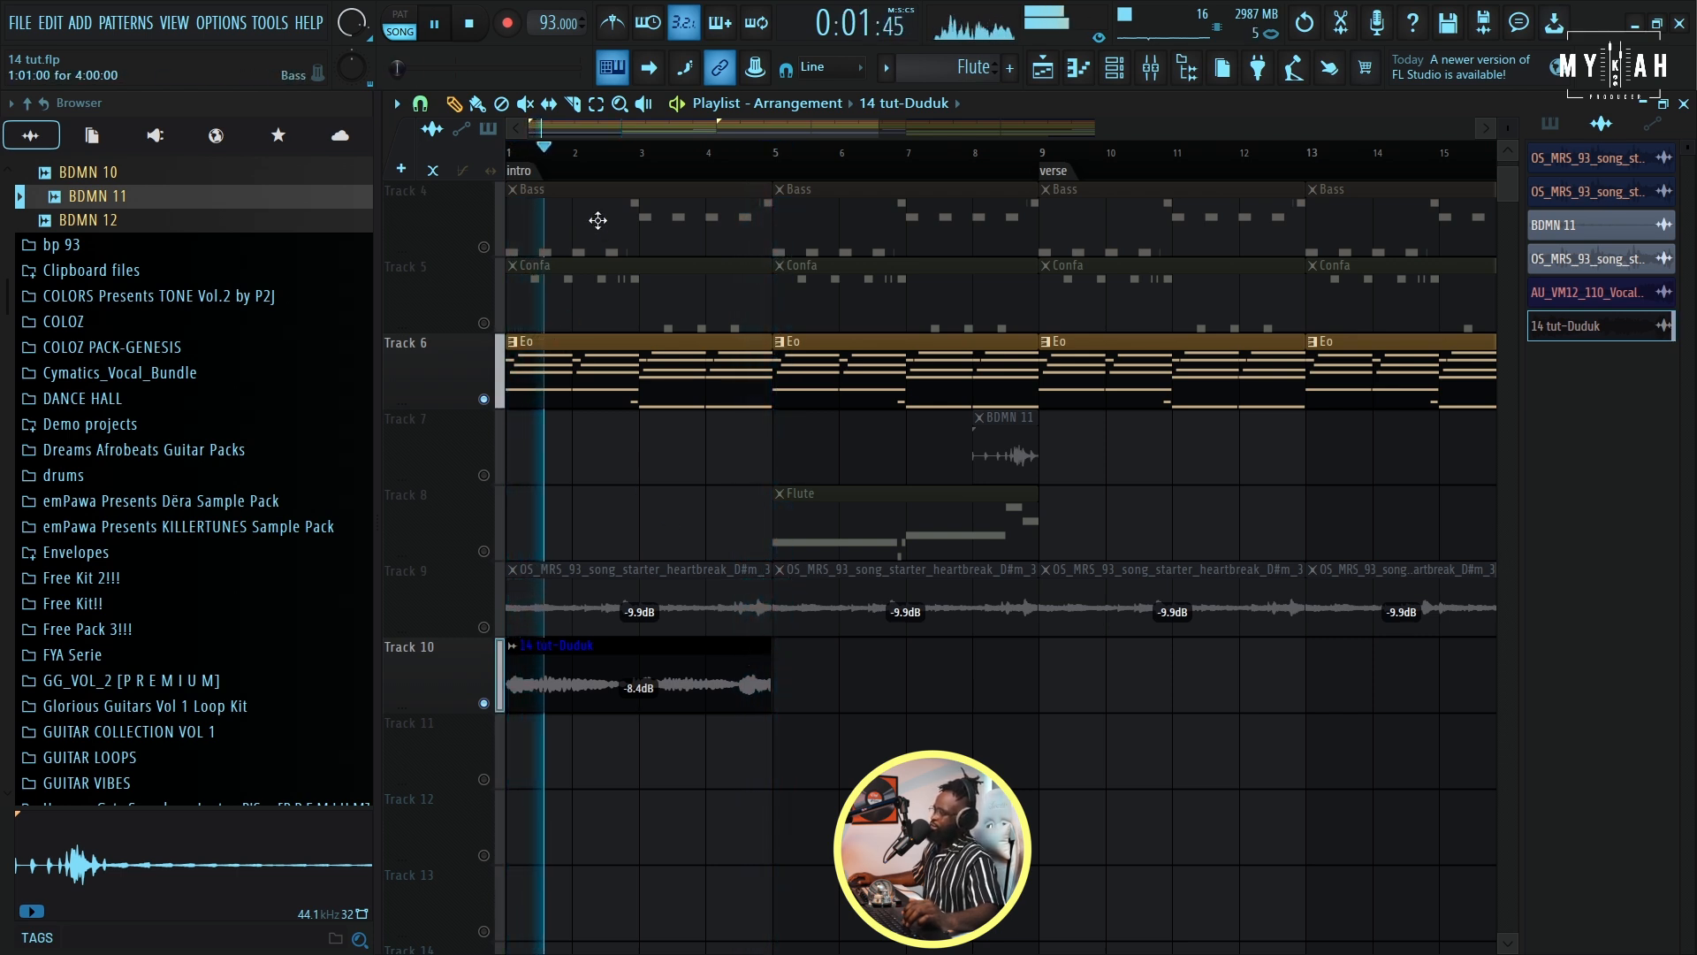
scroll(636, 311, "up", 2)
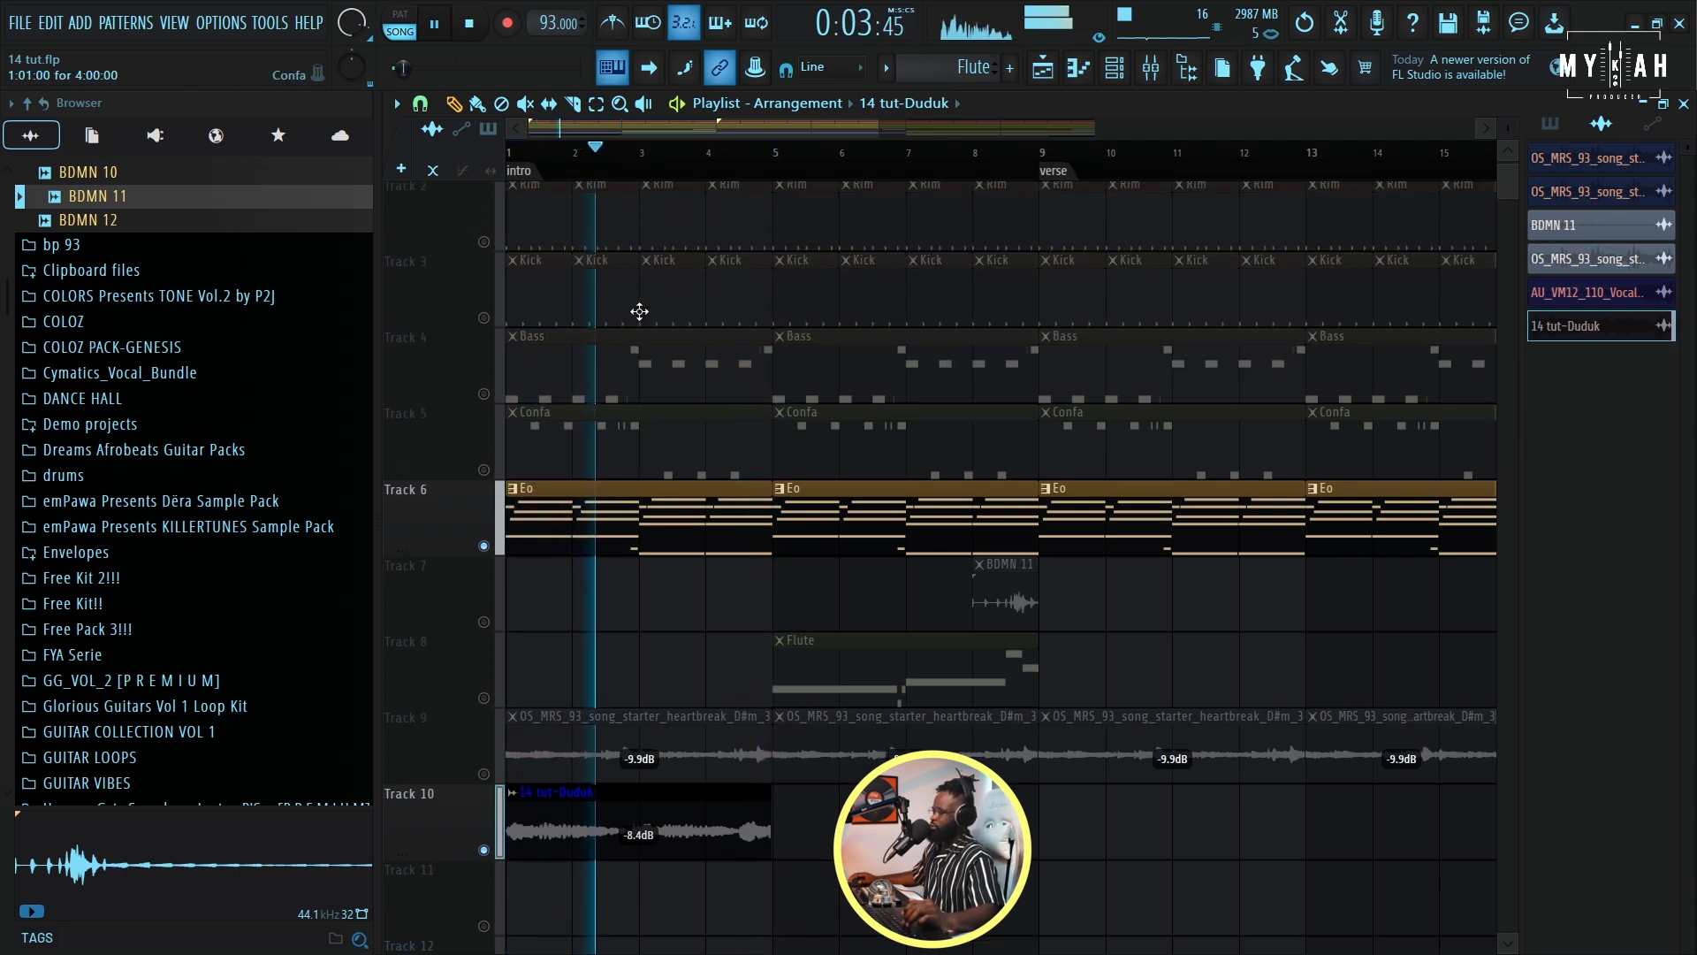
scroll(640, 311, "up", 2)
scroll(666, 167, "down", 2)
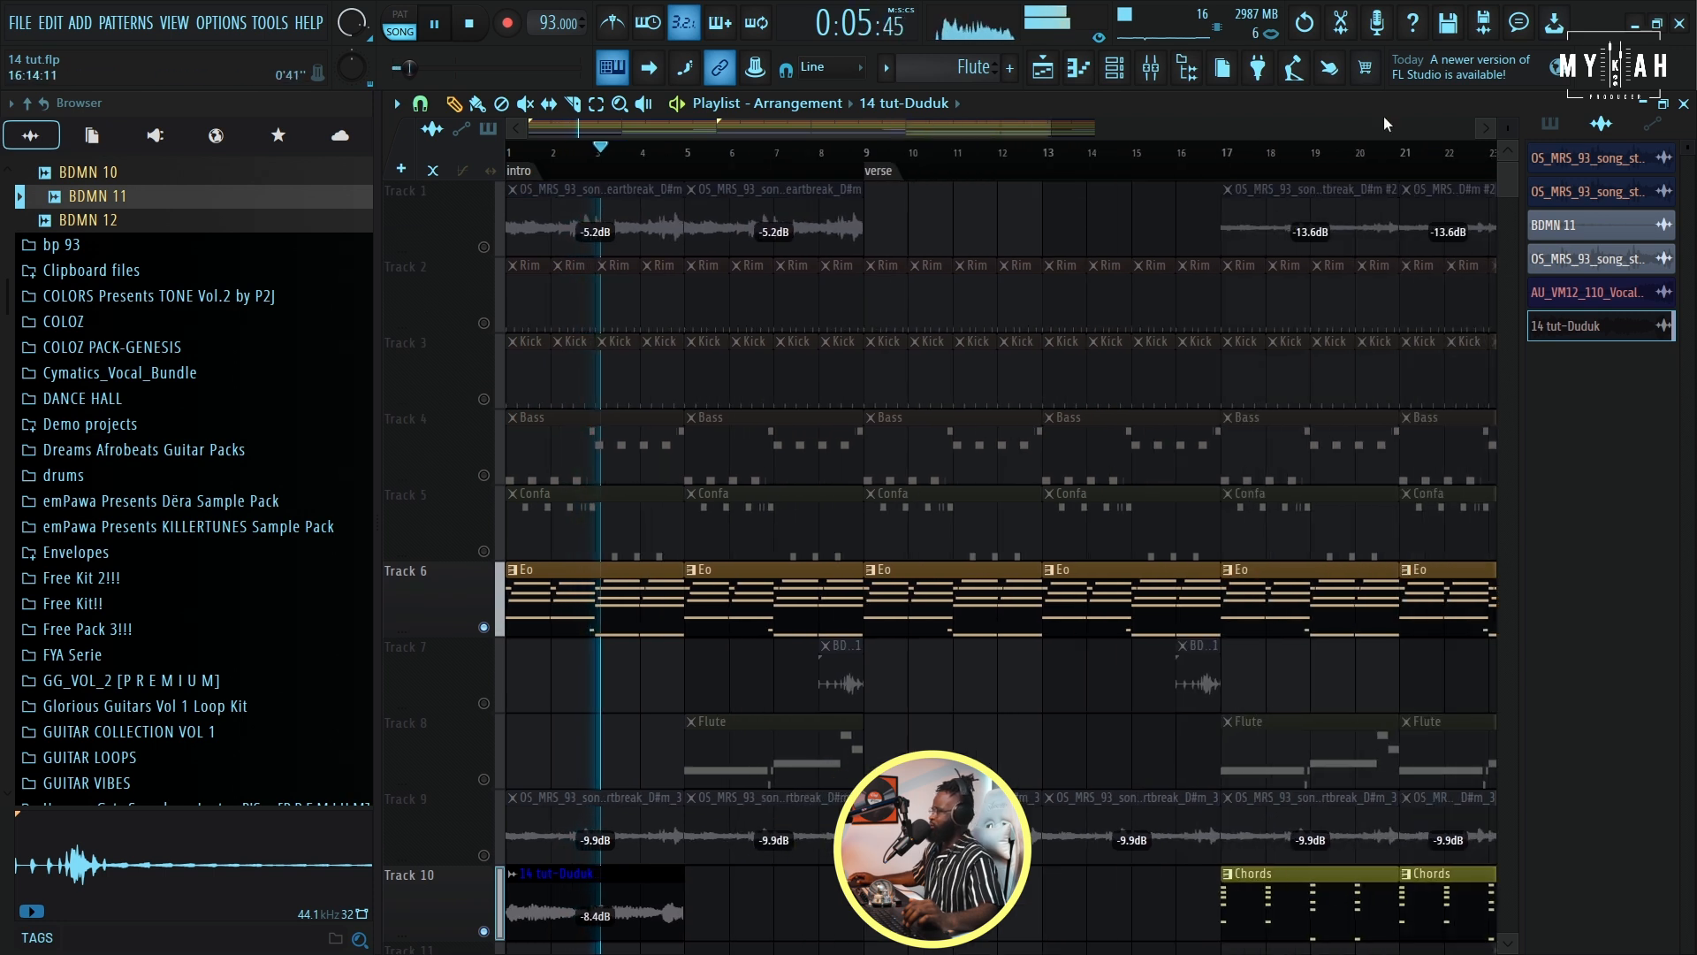
right_click(484, 323)
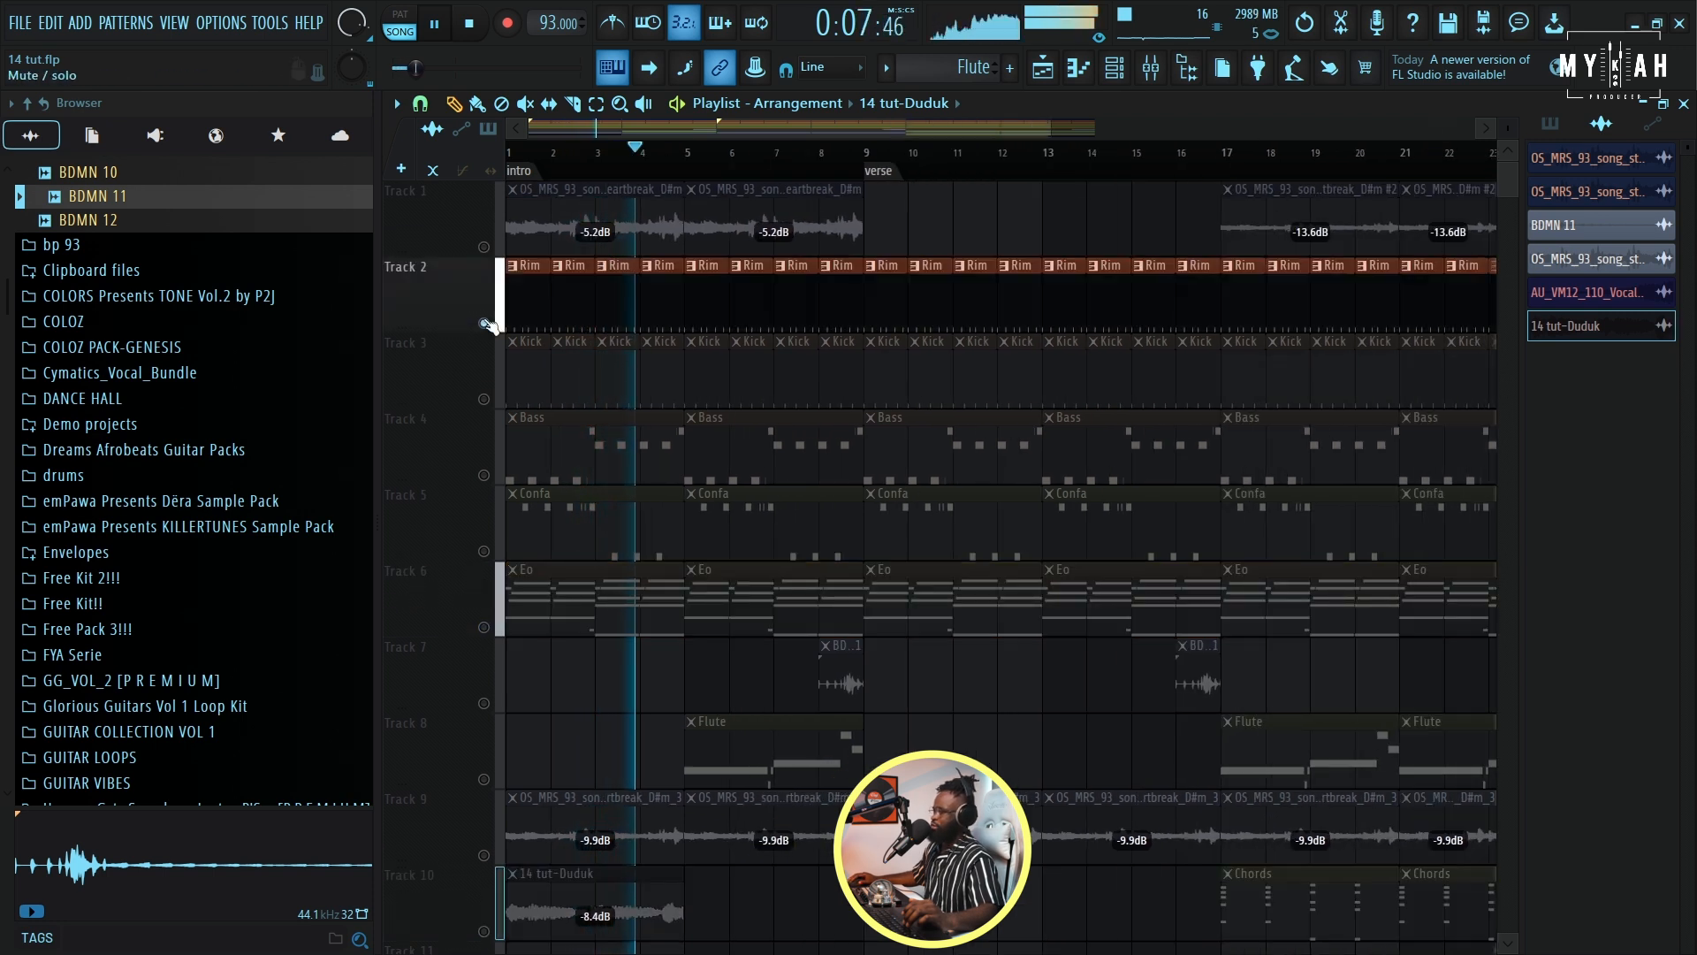
right_click(484, 322)
key("space")
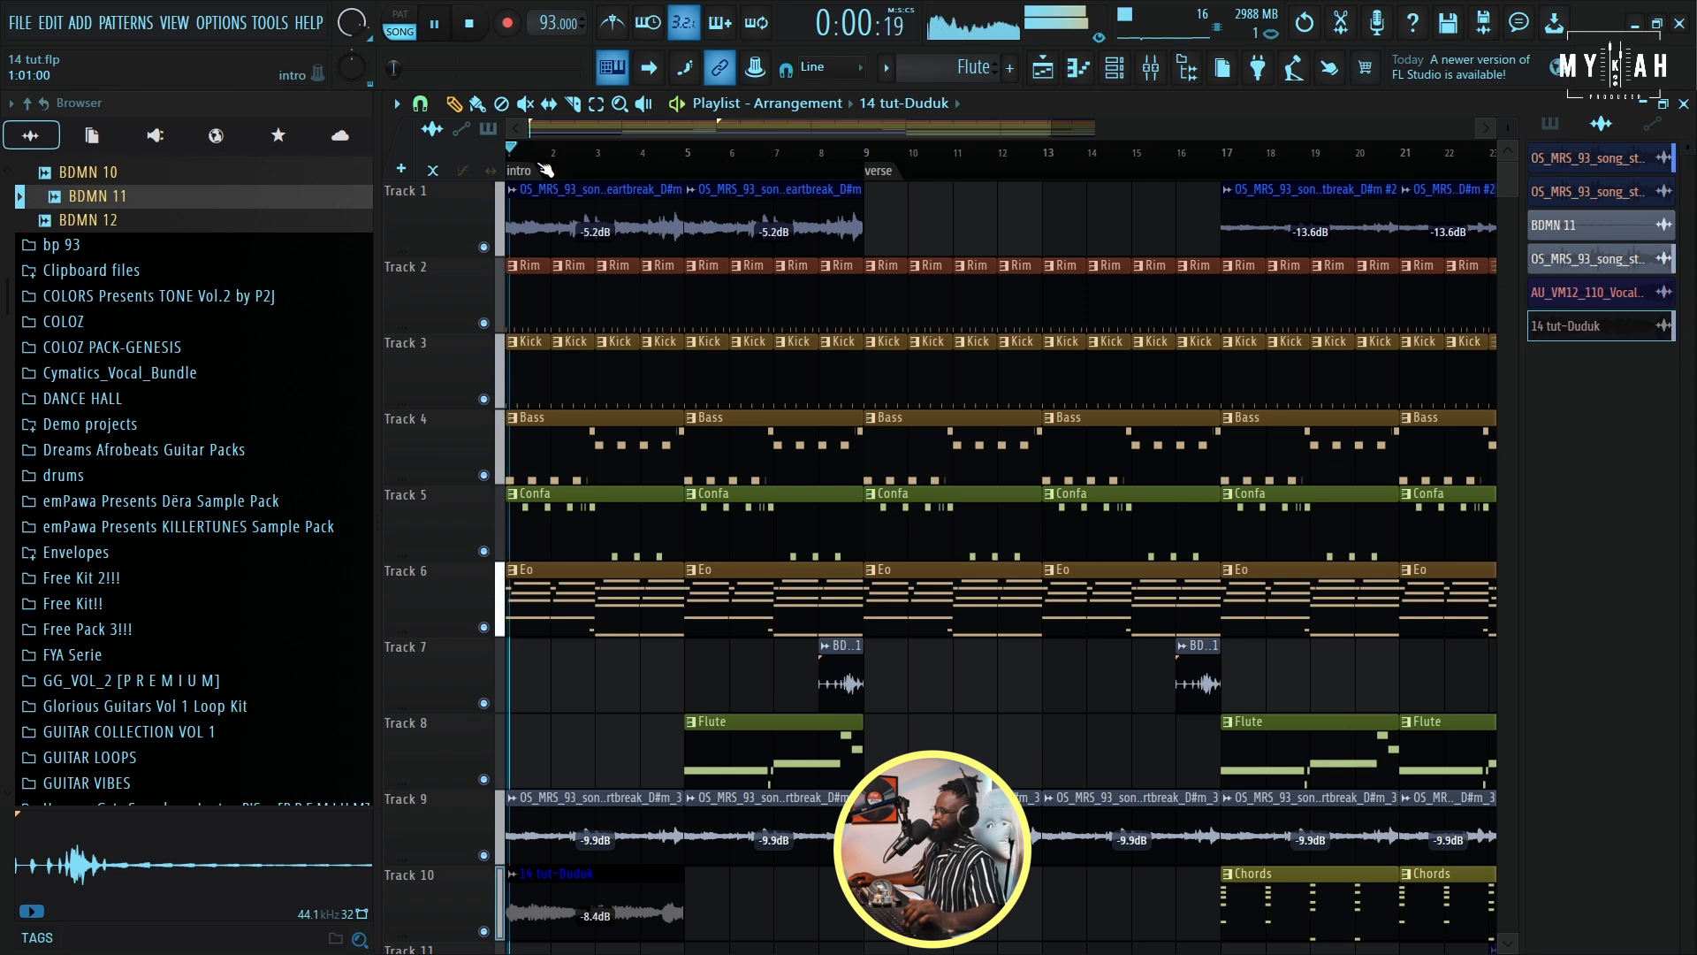
- Place copies of the 14 tut-Duduk clip on Track 12 at bars 17 and 21, and set its channel volume to 62%
scroll(538, 163, "down", 3)
scroll(679, 417, "down", 3)
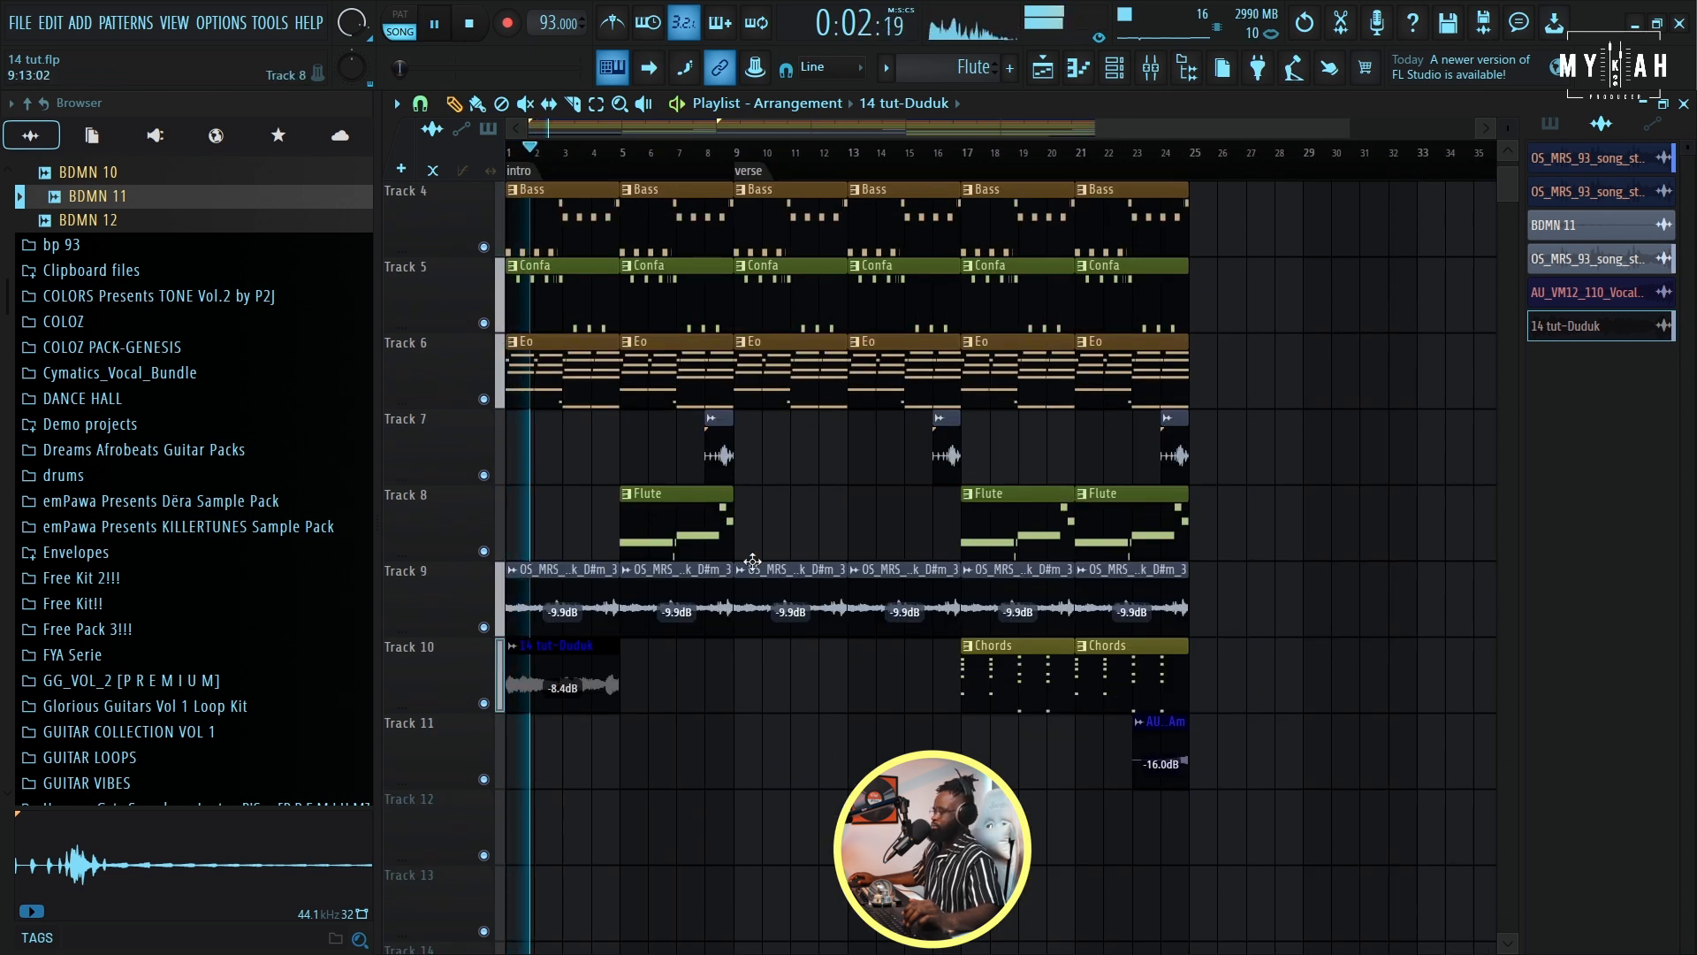
left_click_drag(551, 660, 1005, 812)
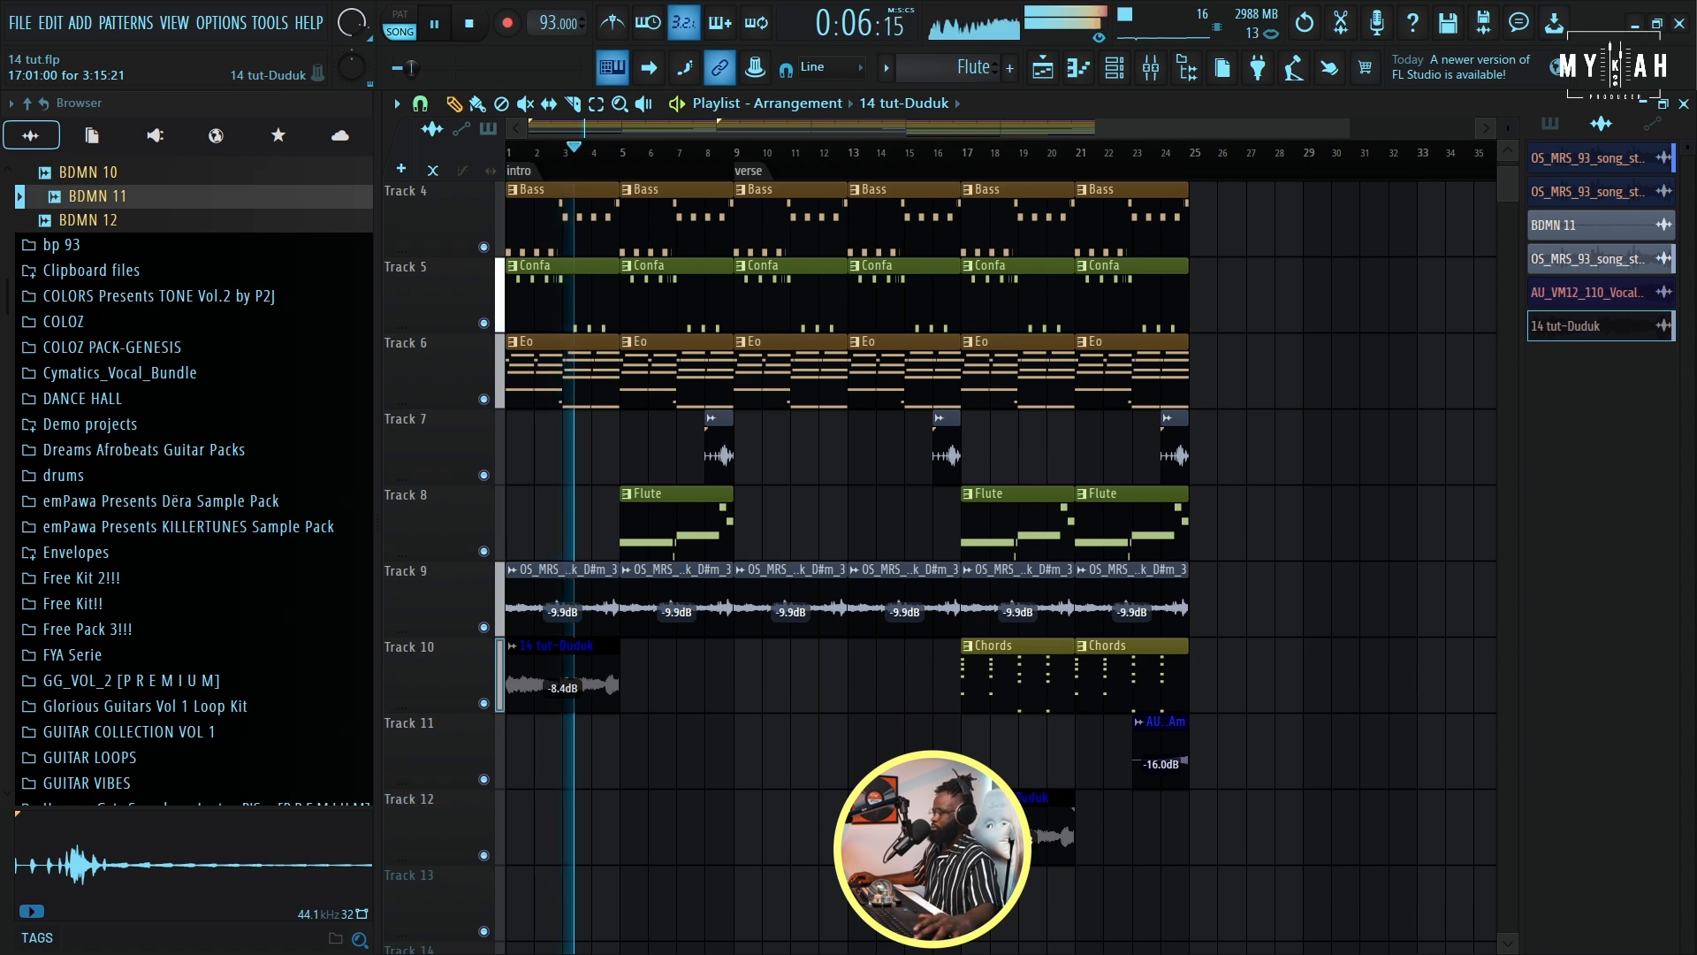
left_click(1109, 822)
double_click(1114, 823)
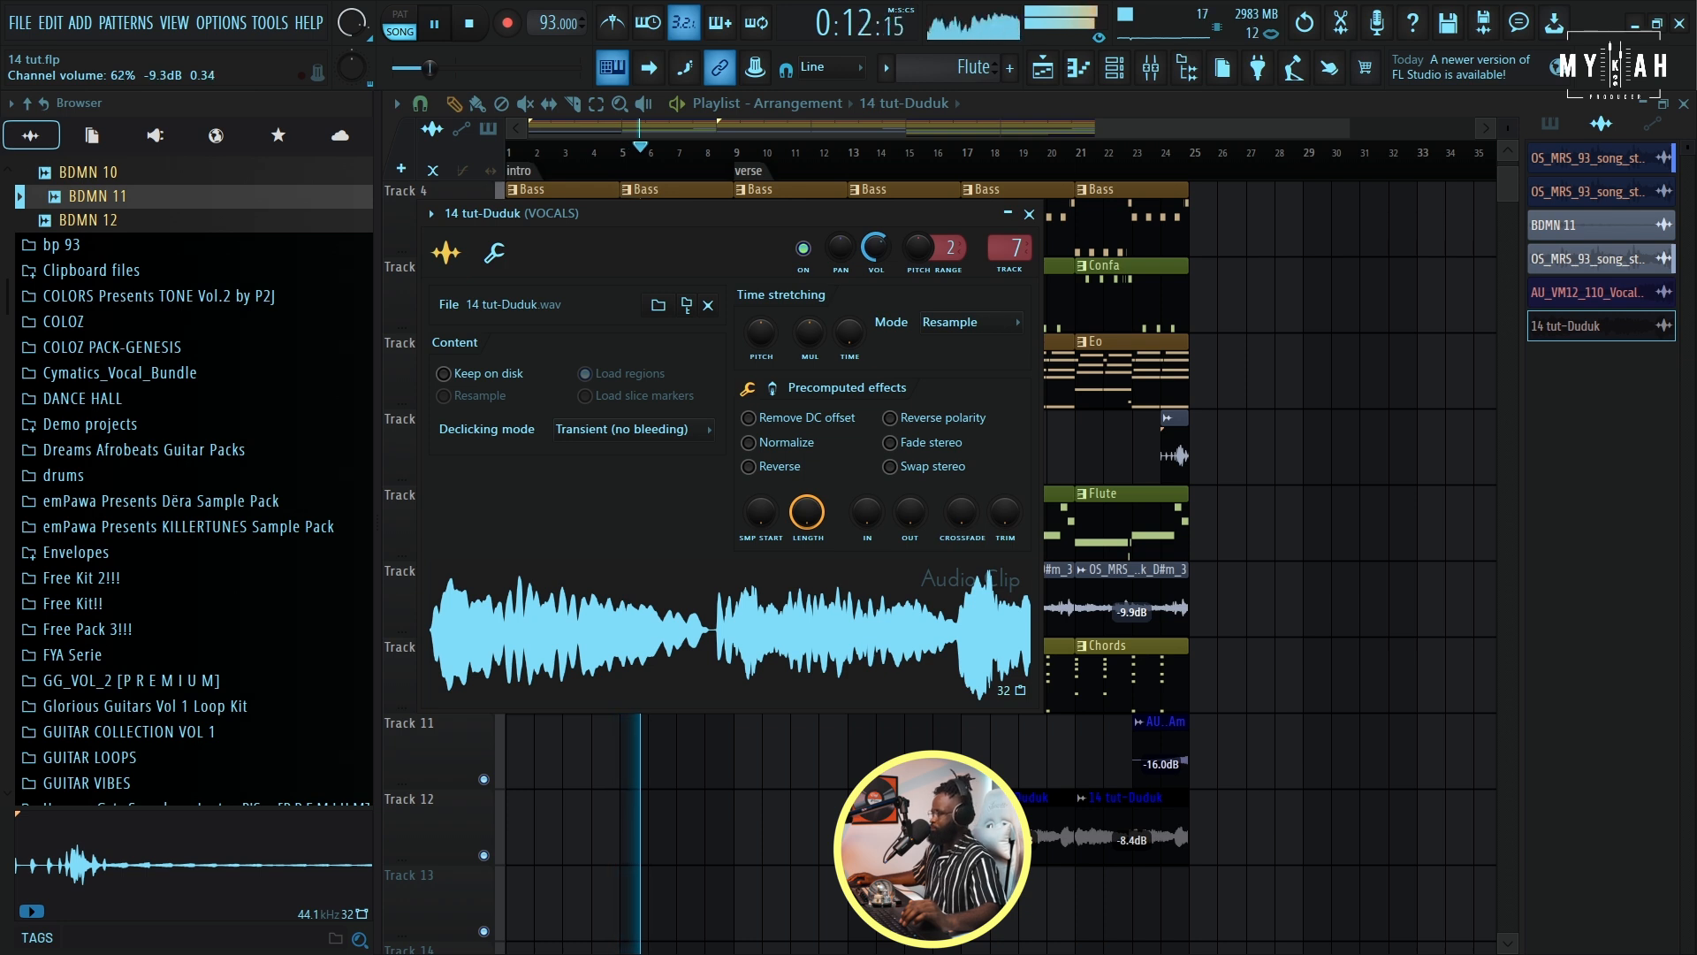
key("Escape")
- Reduce the playlist track height and review the whole arrangement during playback
scroll(1293, 373, "up", 3)
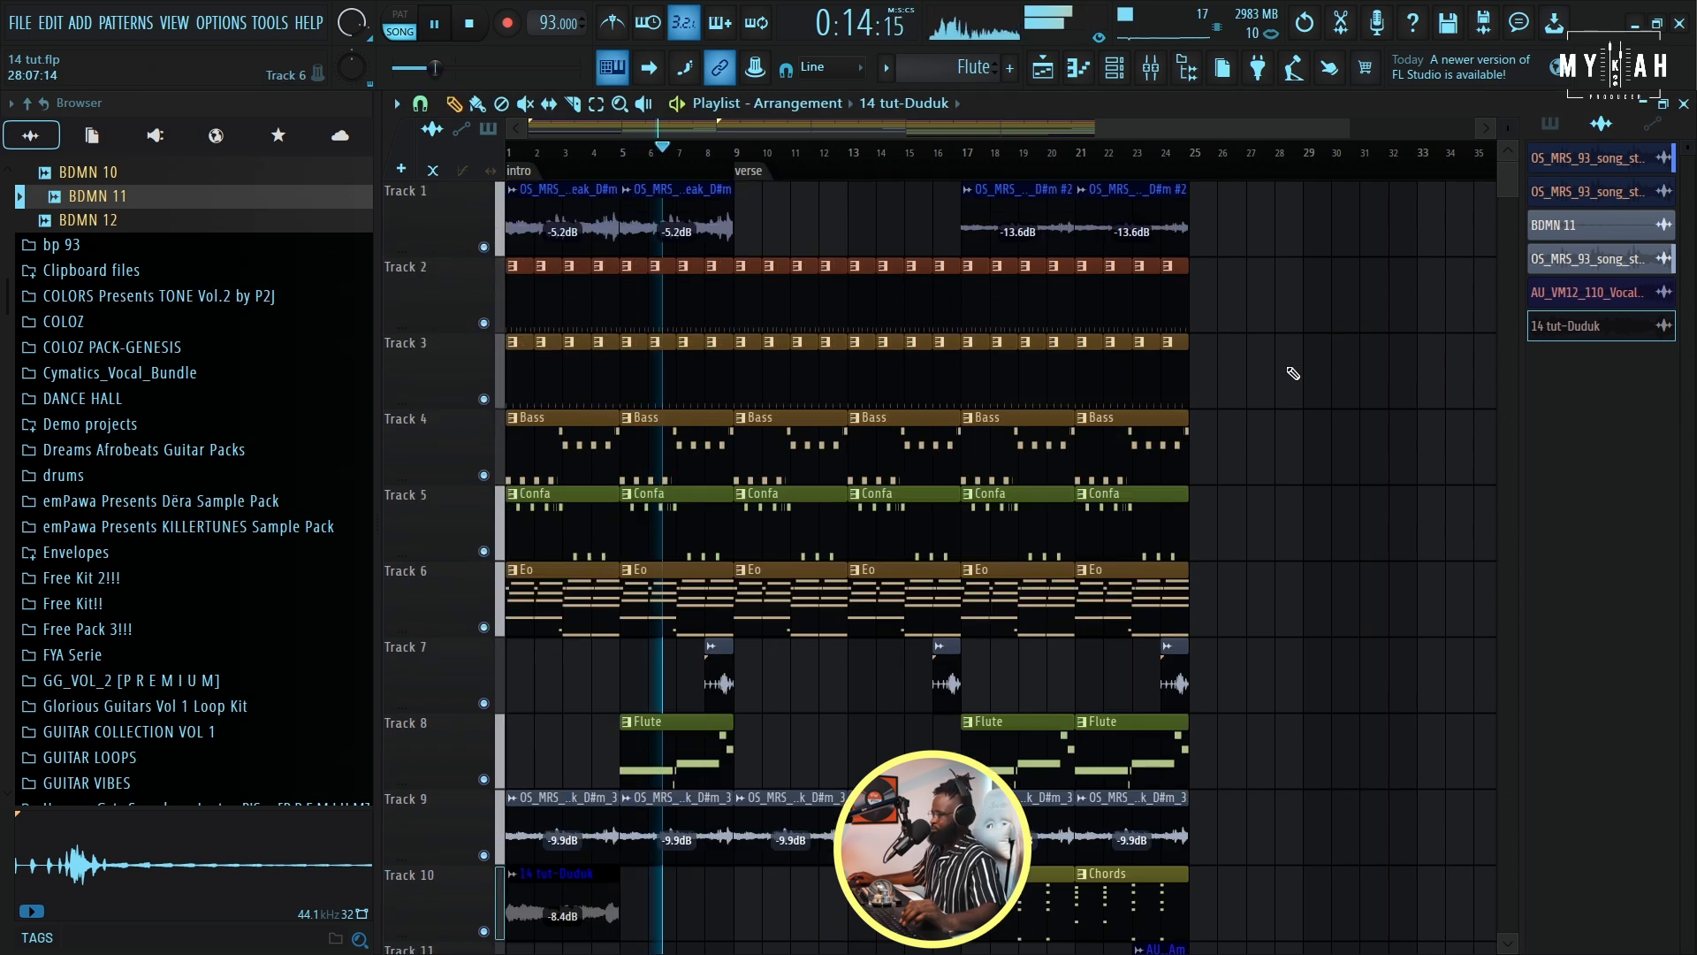
scroll(1292, 374, "down", 3)
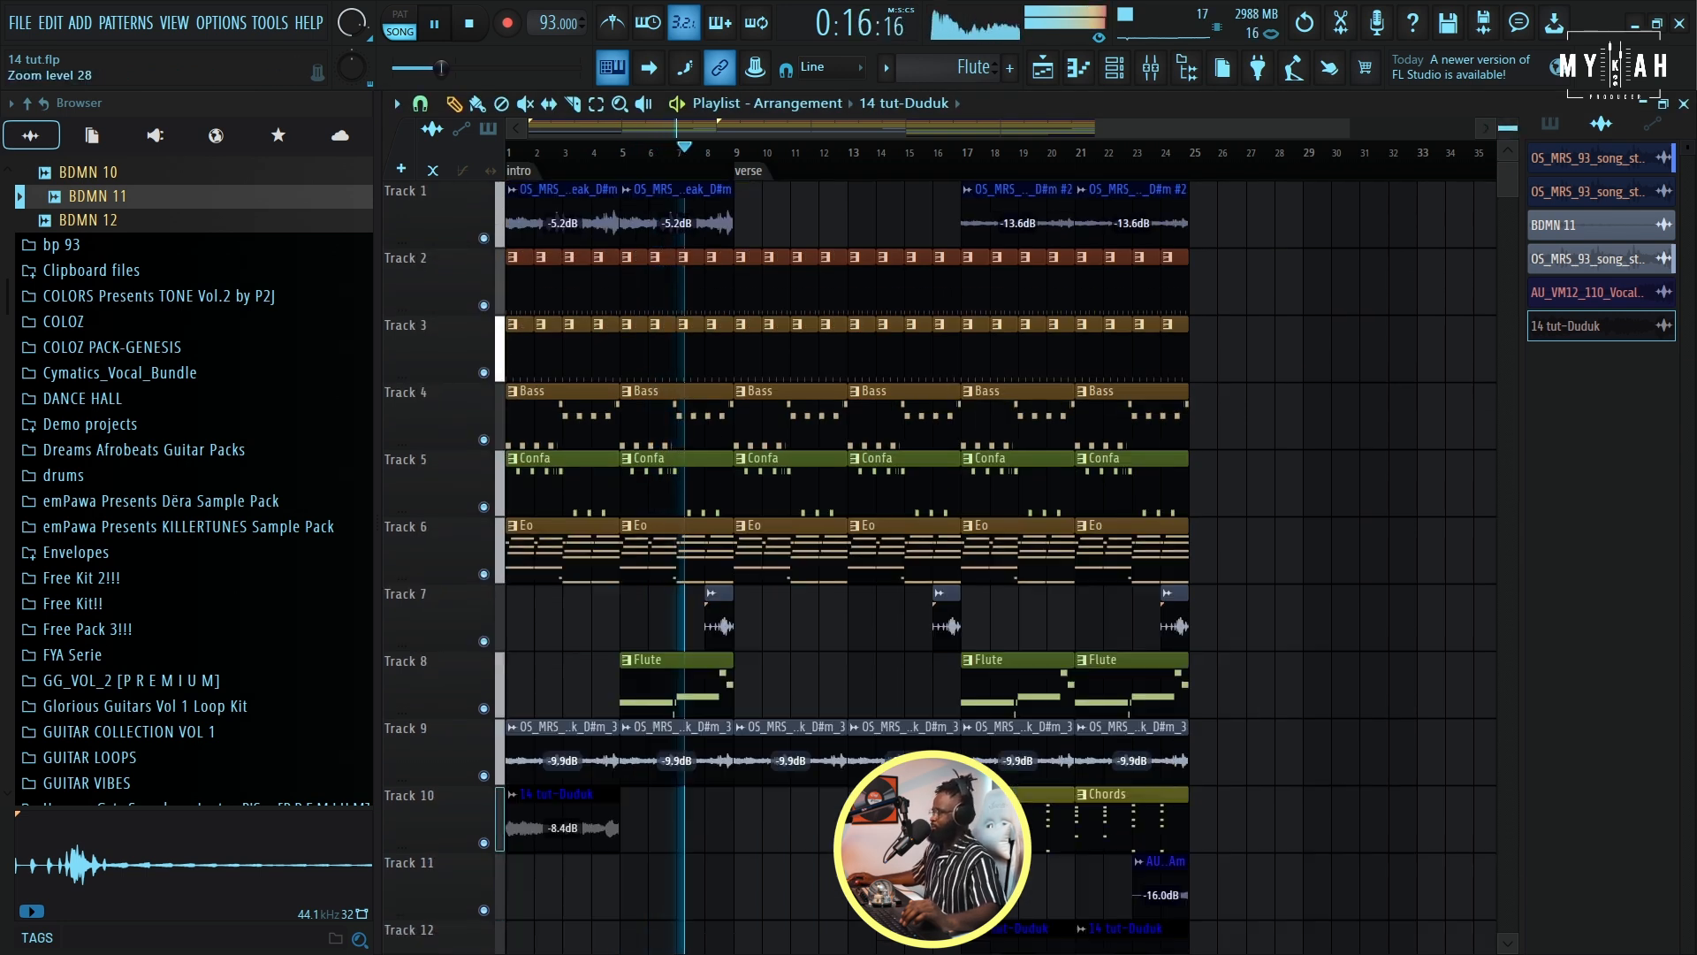
scroll(966, 380, "down", 2)
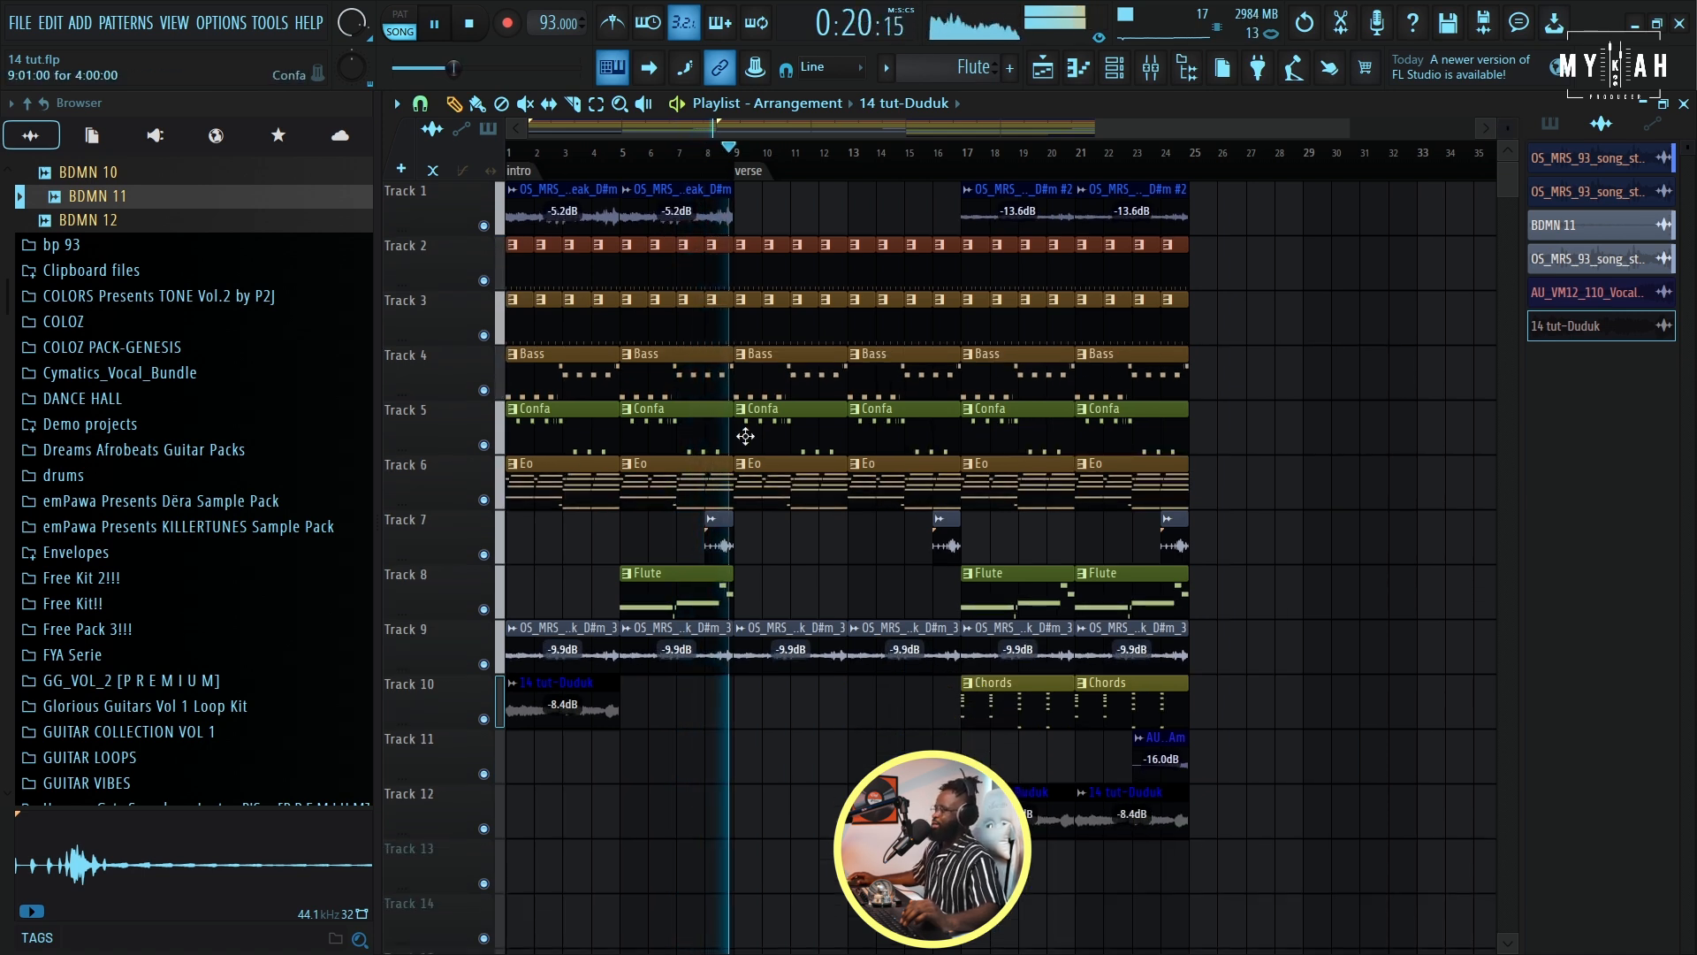
scroll(761, 155, "down", 2)
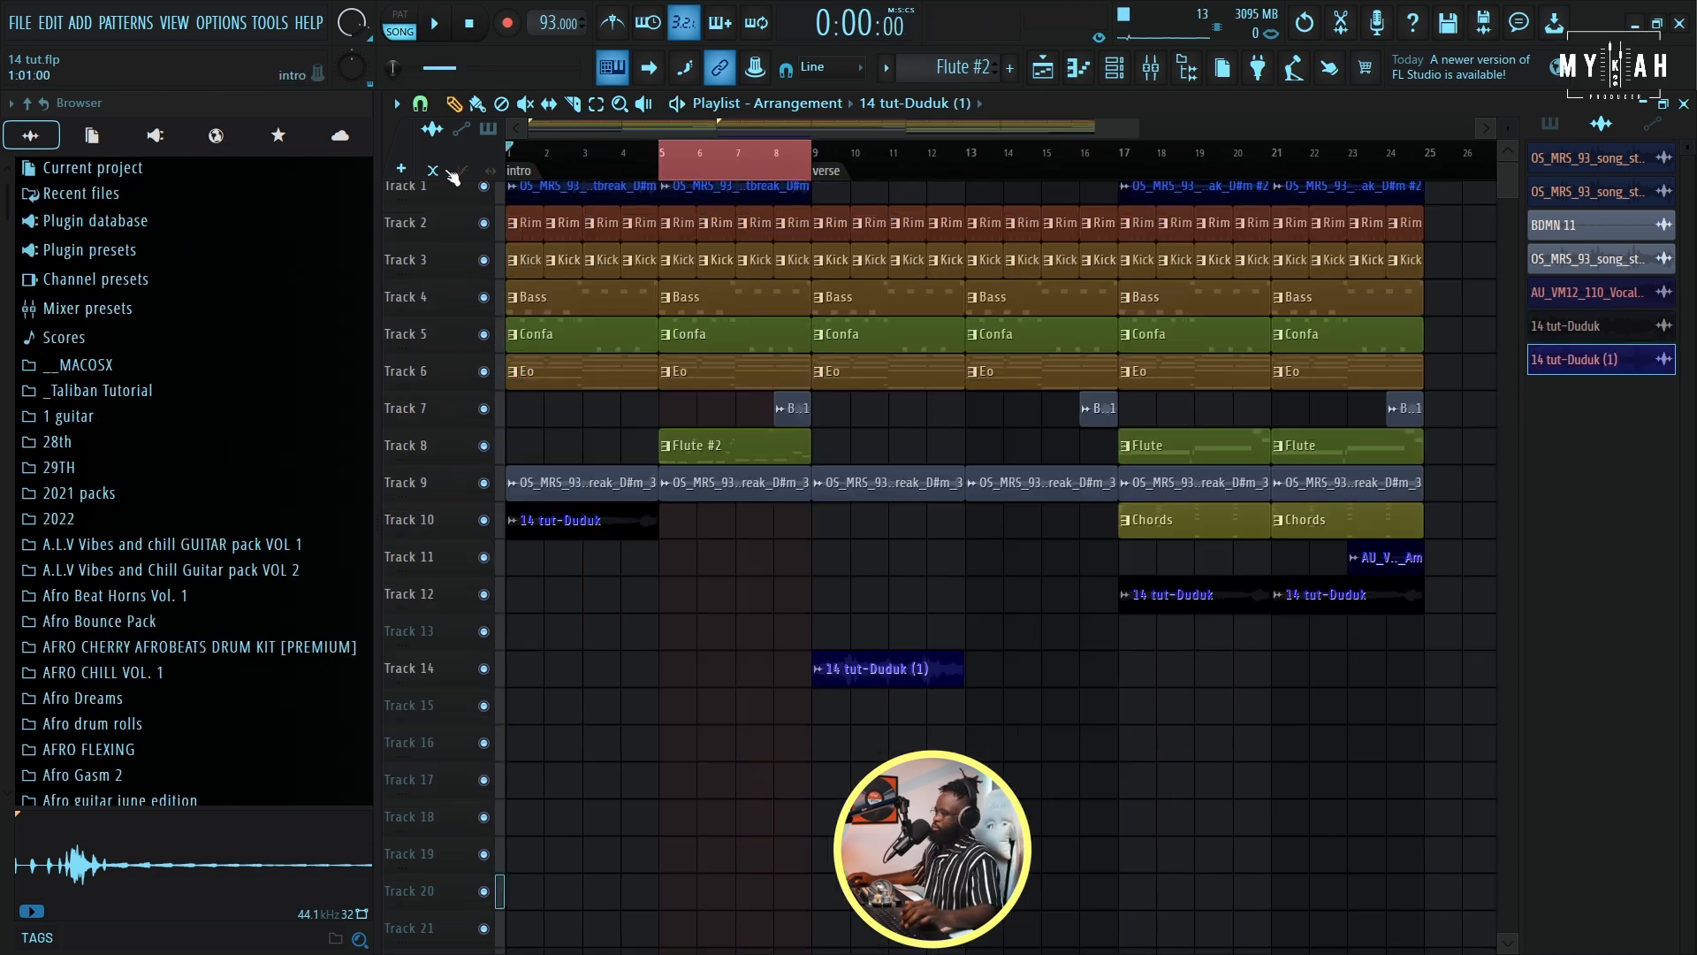
- Move the 14 tut-Duduk (1) clip up to Track 12 during playback and check both Duduk clips' channel settings
scroll(513, 156, "down", 3)
key("space")
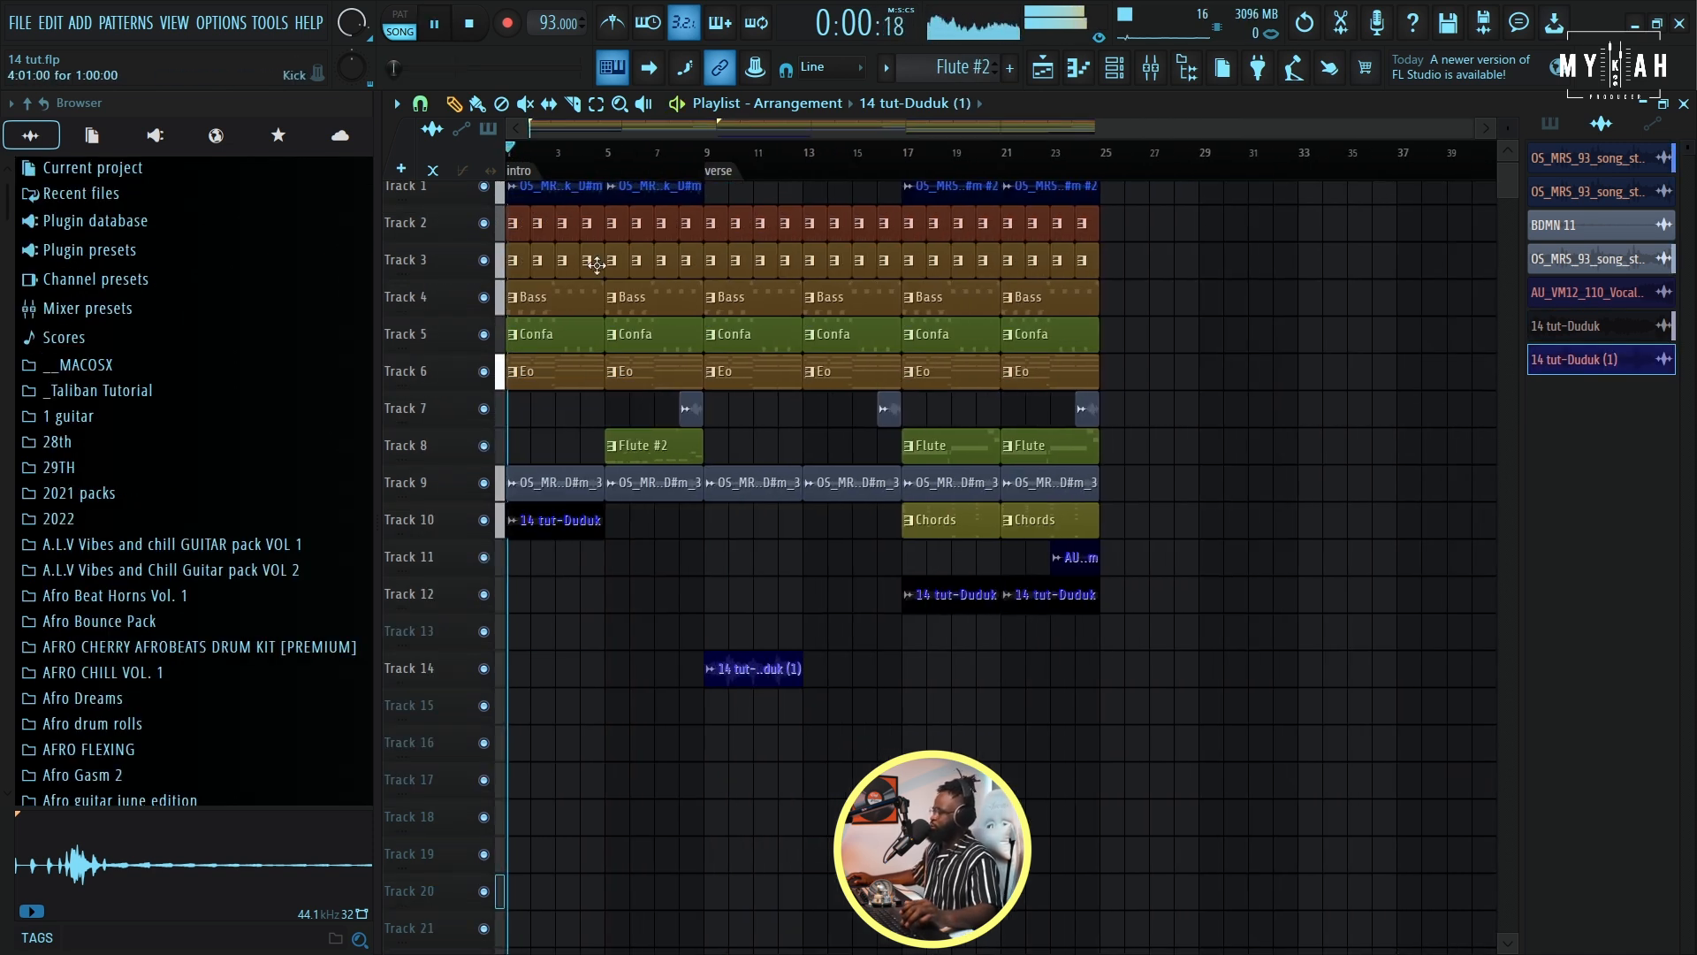
left_click_drag(727, 679, 734, 607)
double_click(576, 519)
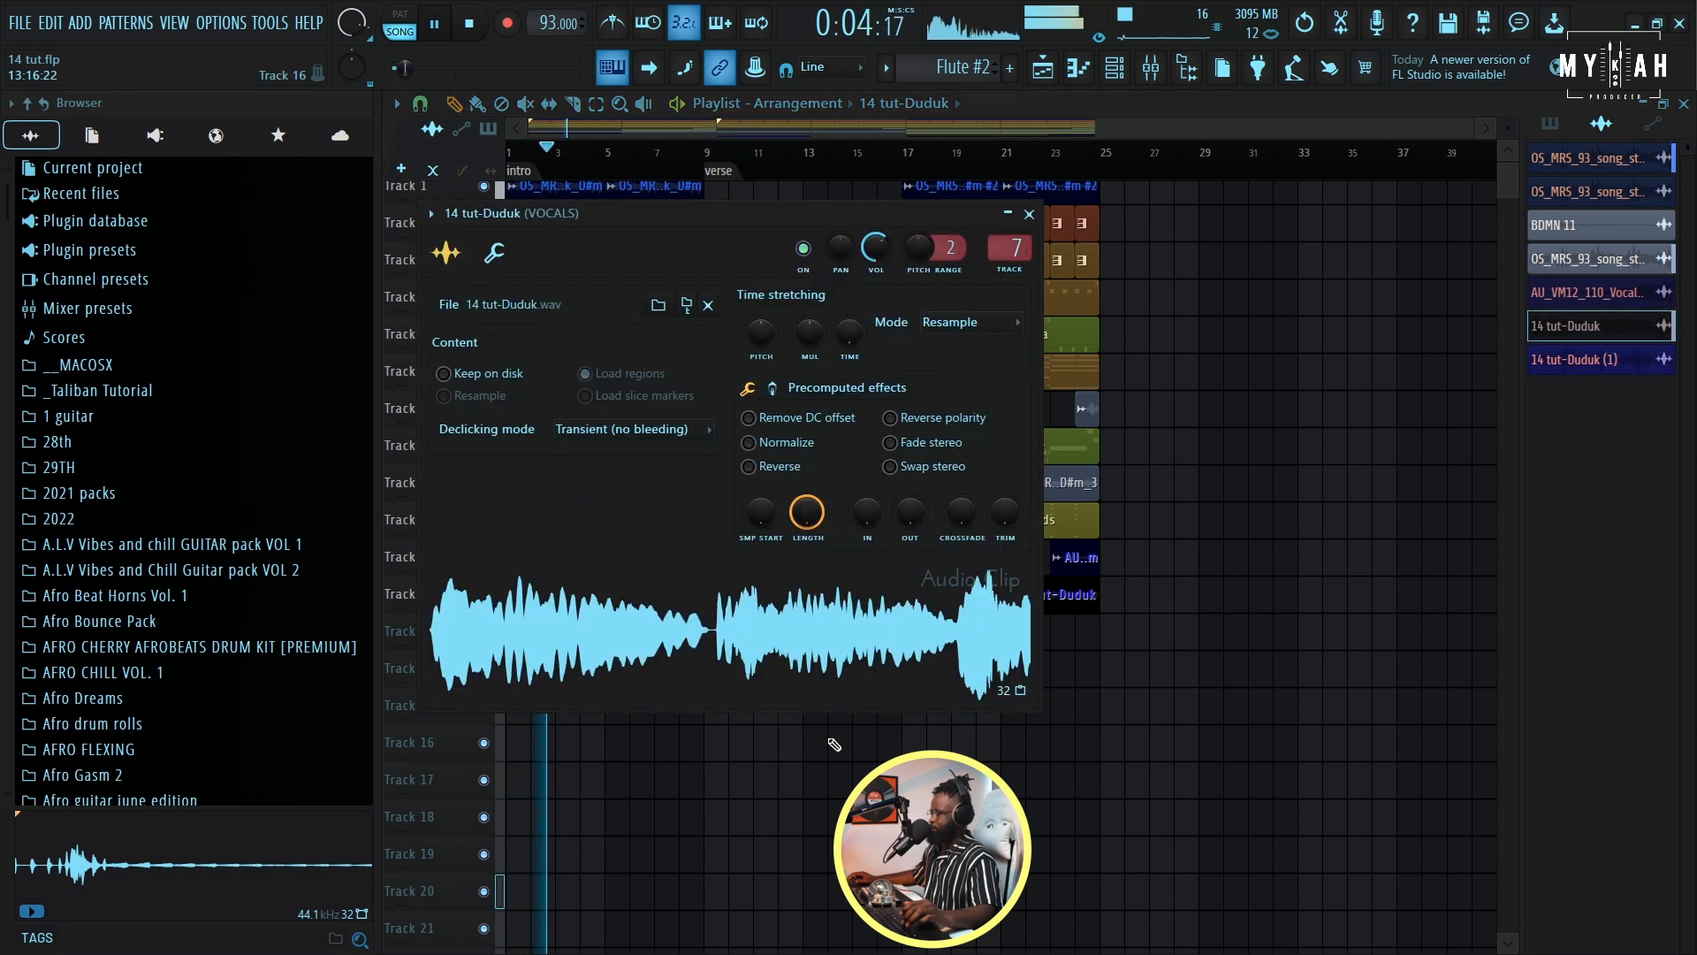
key("Escape")
double_click(761, 593)
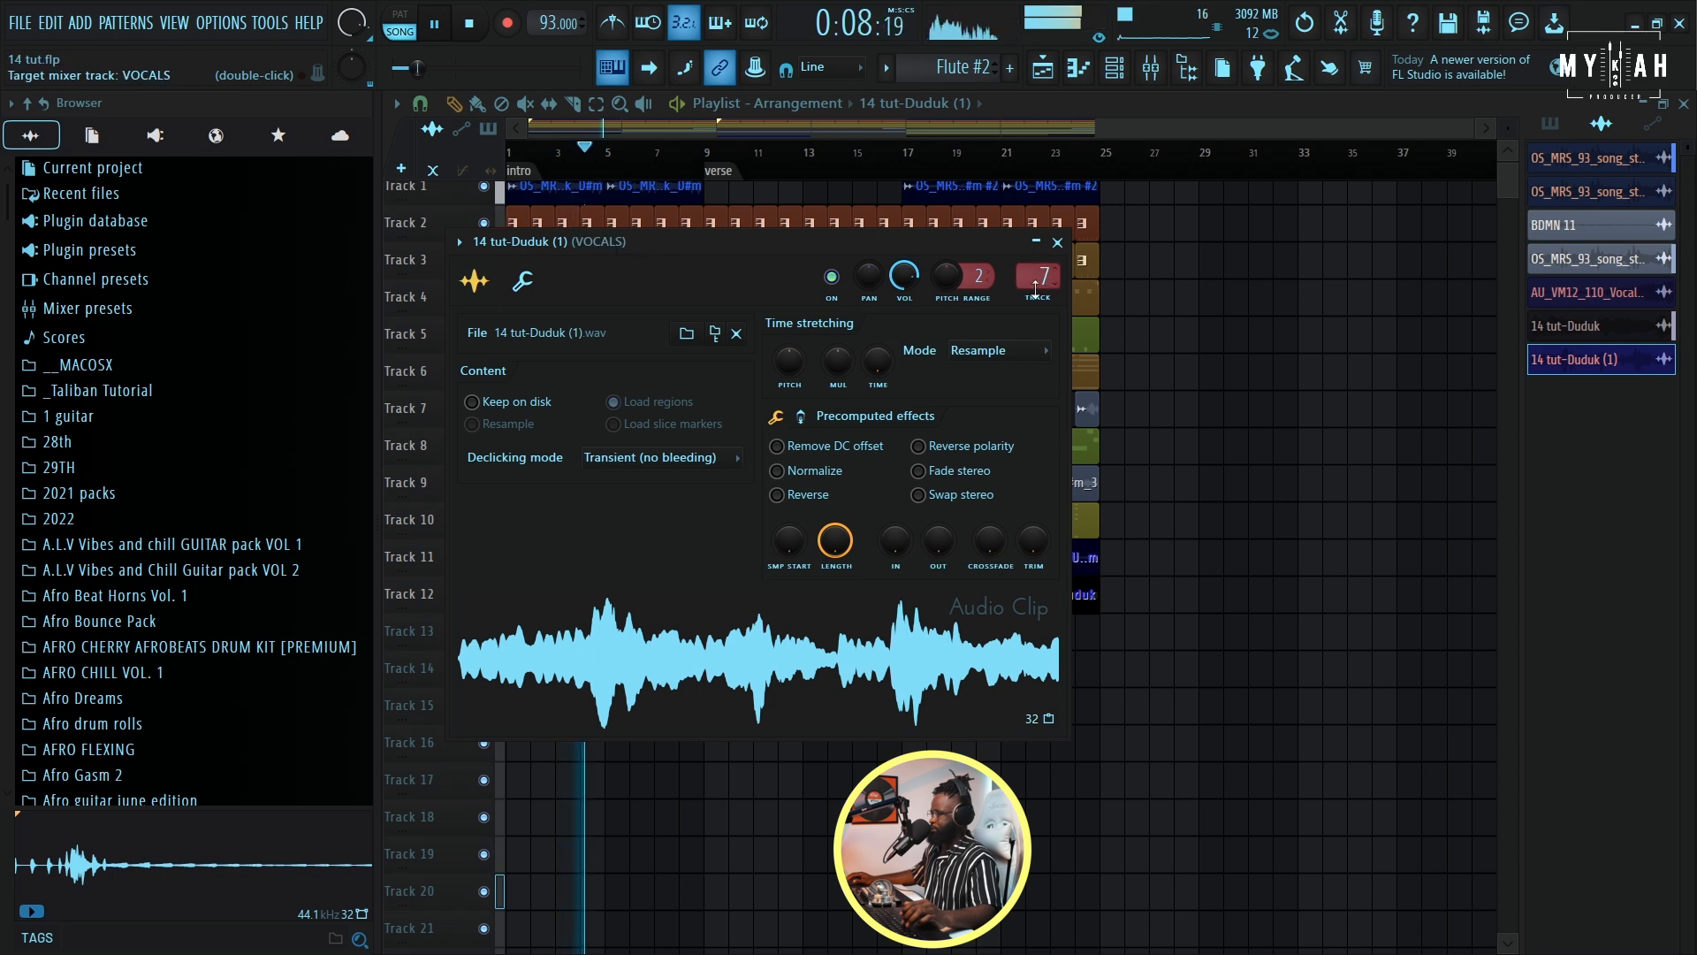
key("Escape")
- Lower the level of the 14 tut-Duduk (1) clip on Track 12 to -17.2 dB
scroll(1050, 187, "up", 5)
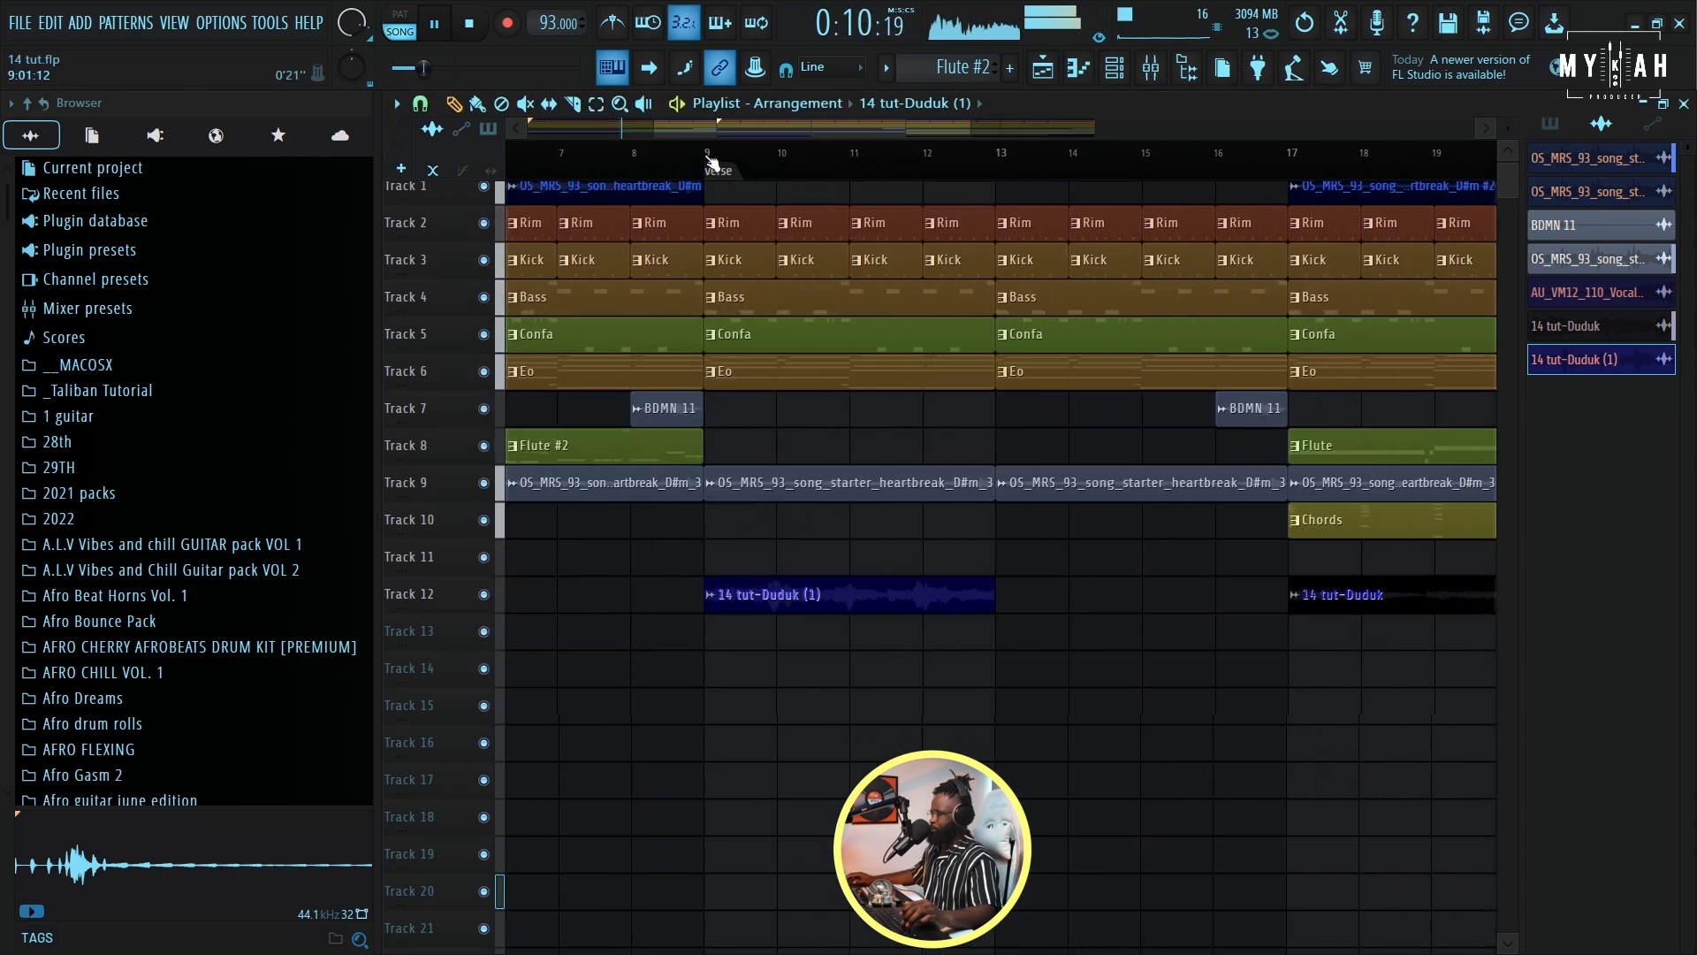
scroll(1015, 599, "up", 4)
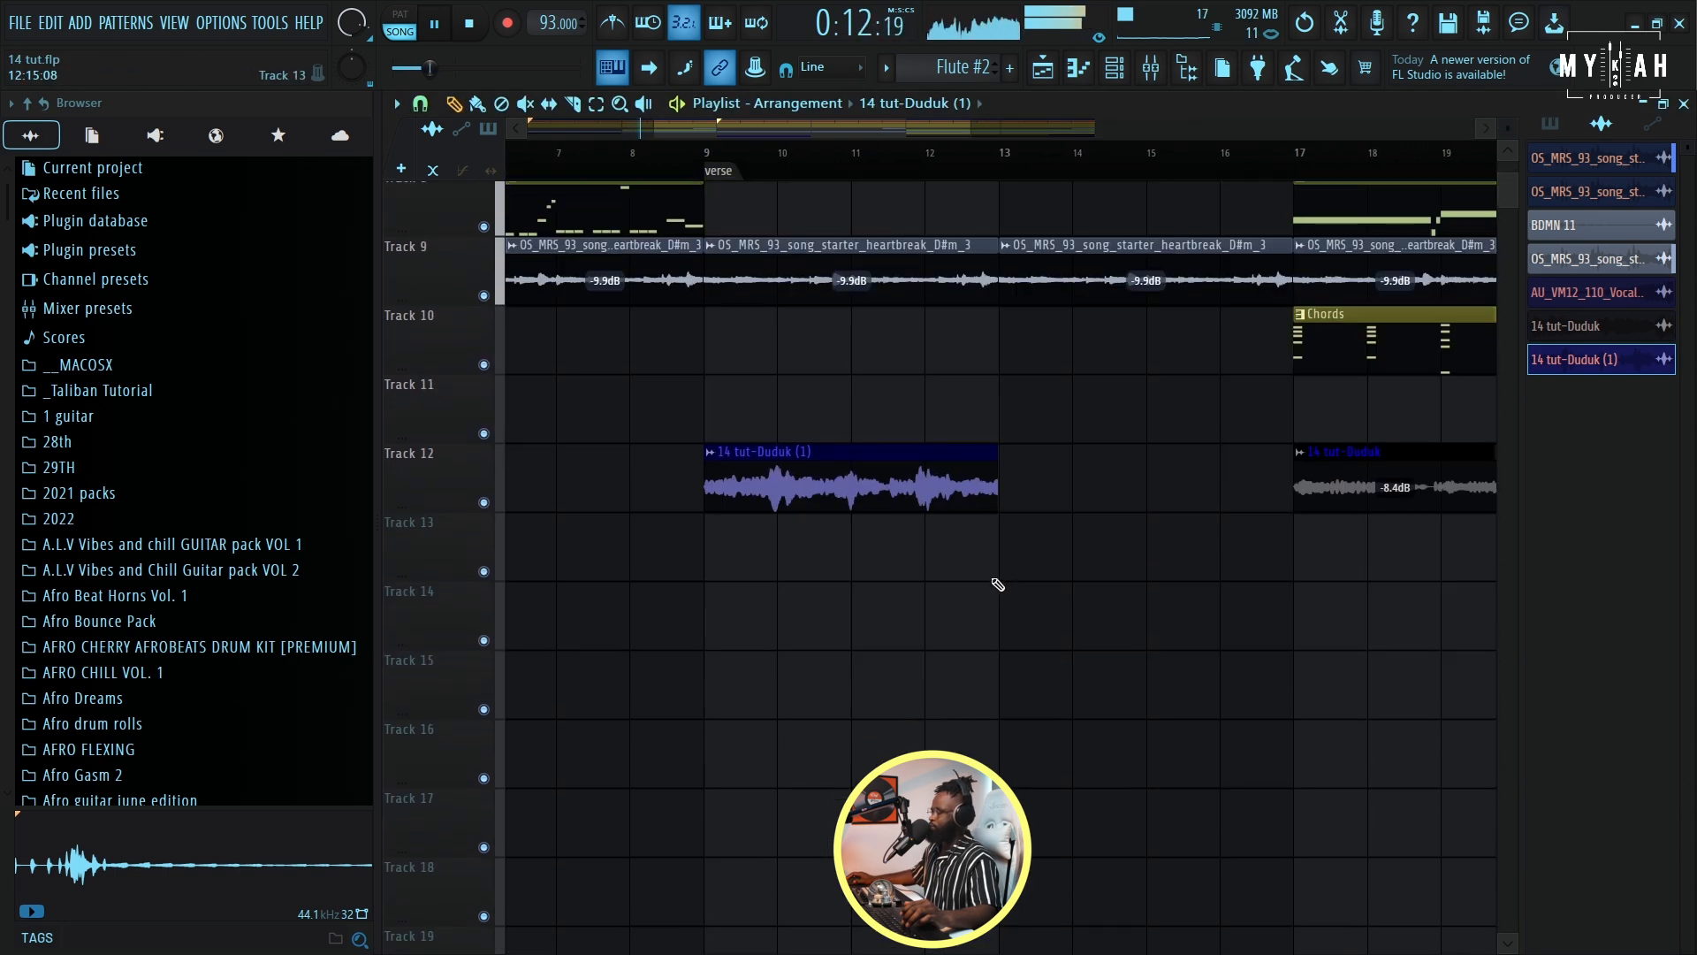
left_click_drag(850, 509, 851, 535)
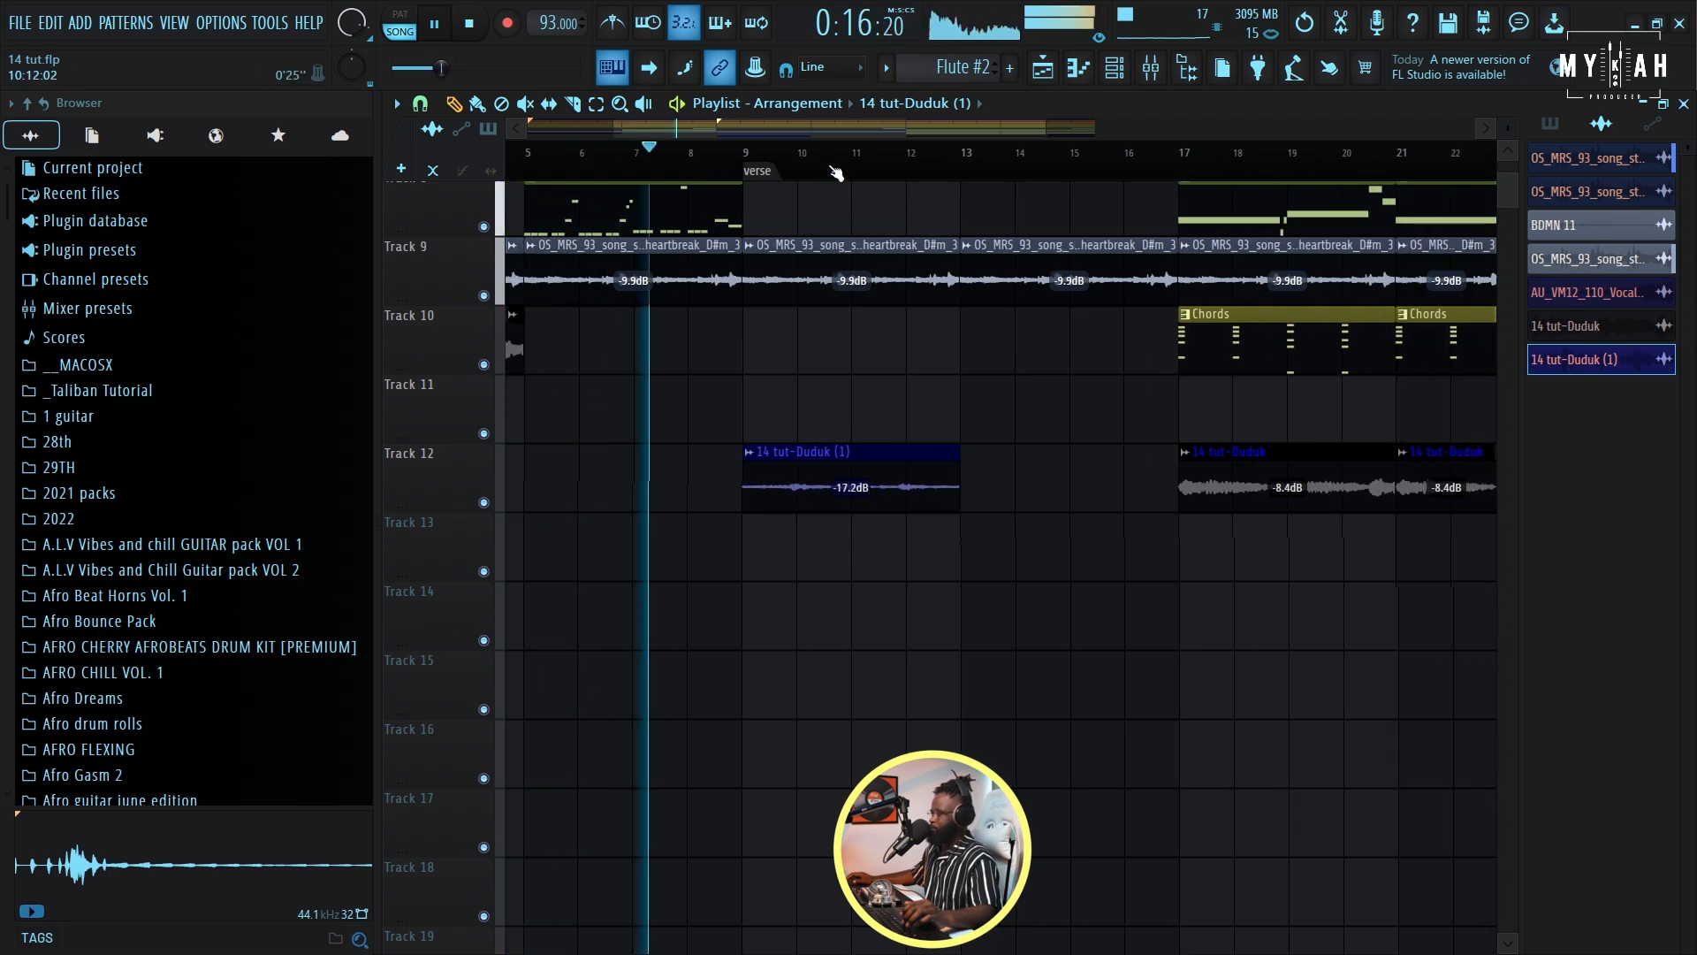
- Review the arrangement during playback and move the 14 tut-Duduk (1) clip on Track 12 to start at bar 13
scroll(832, 213, "down", 5)
scroll(856, 380, "up", 1)
scroll(857, 379, "up", 6)
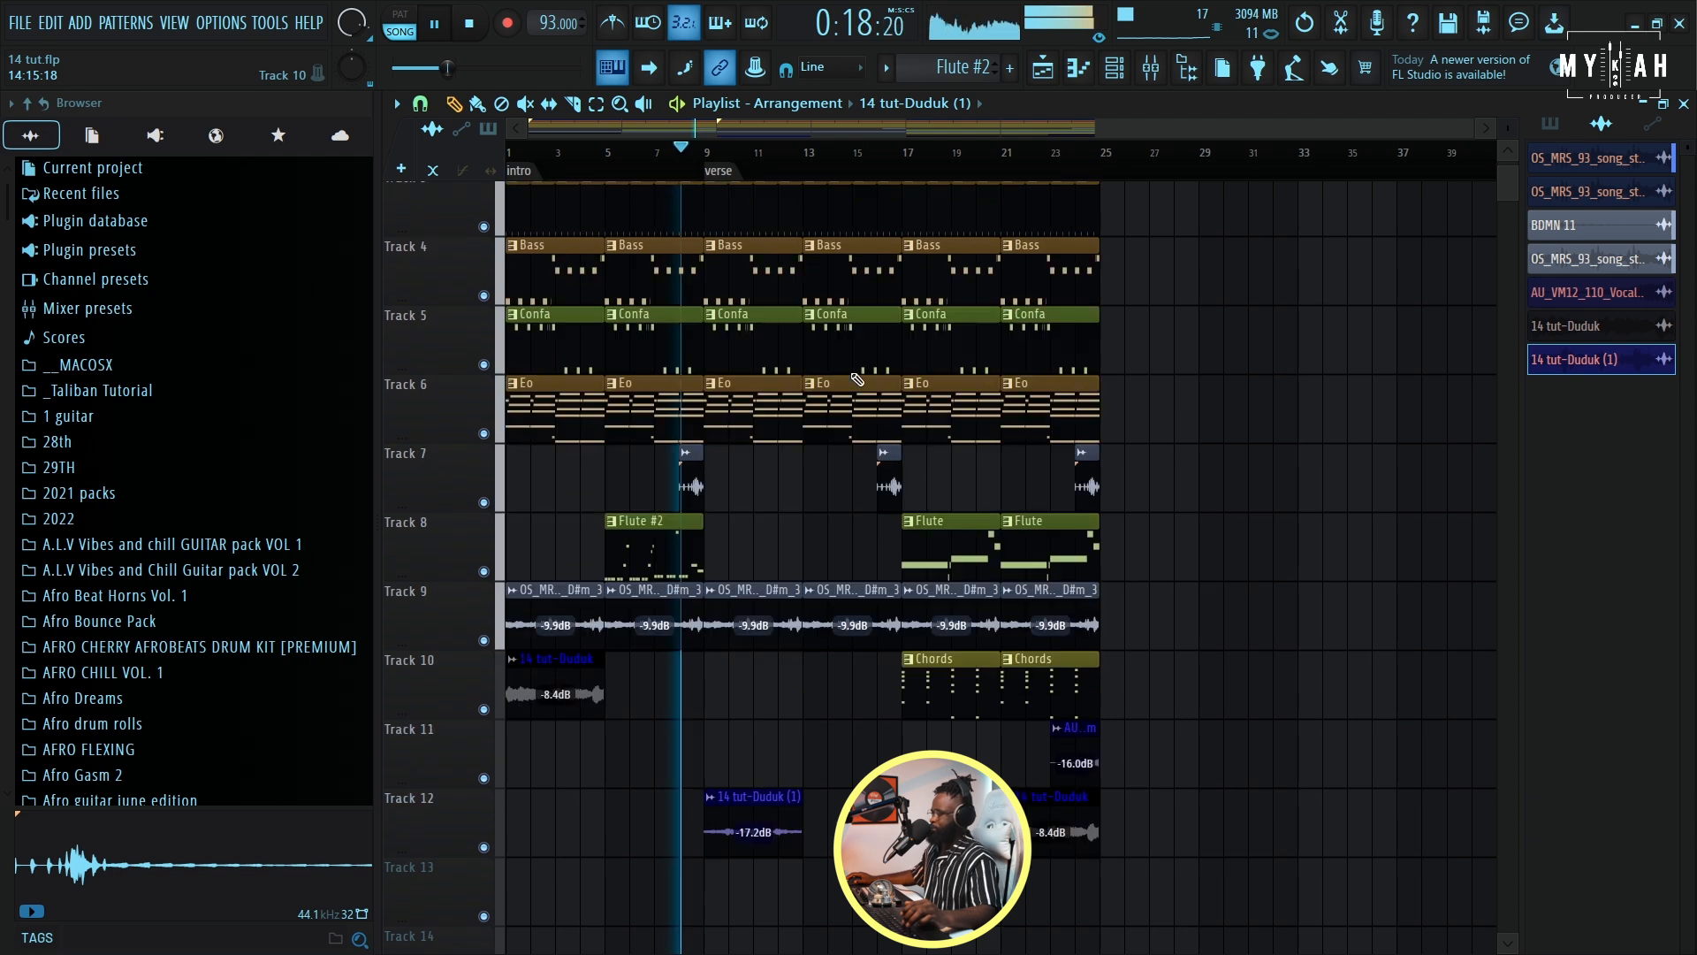
scroll(851, 371, "down", 5)
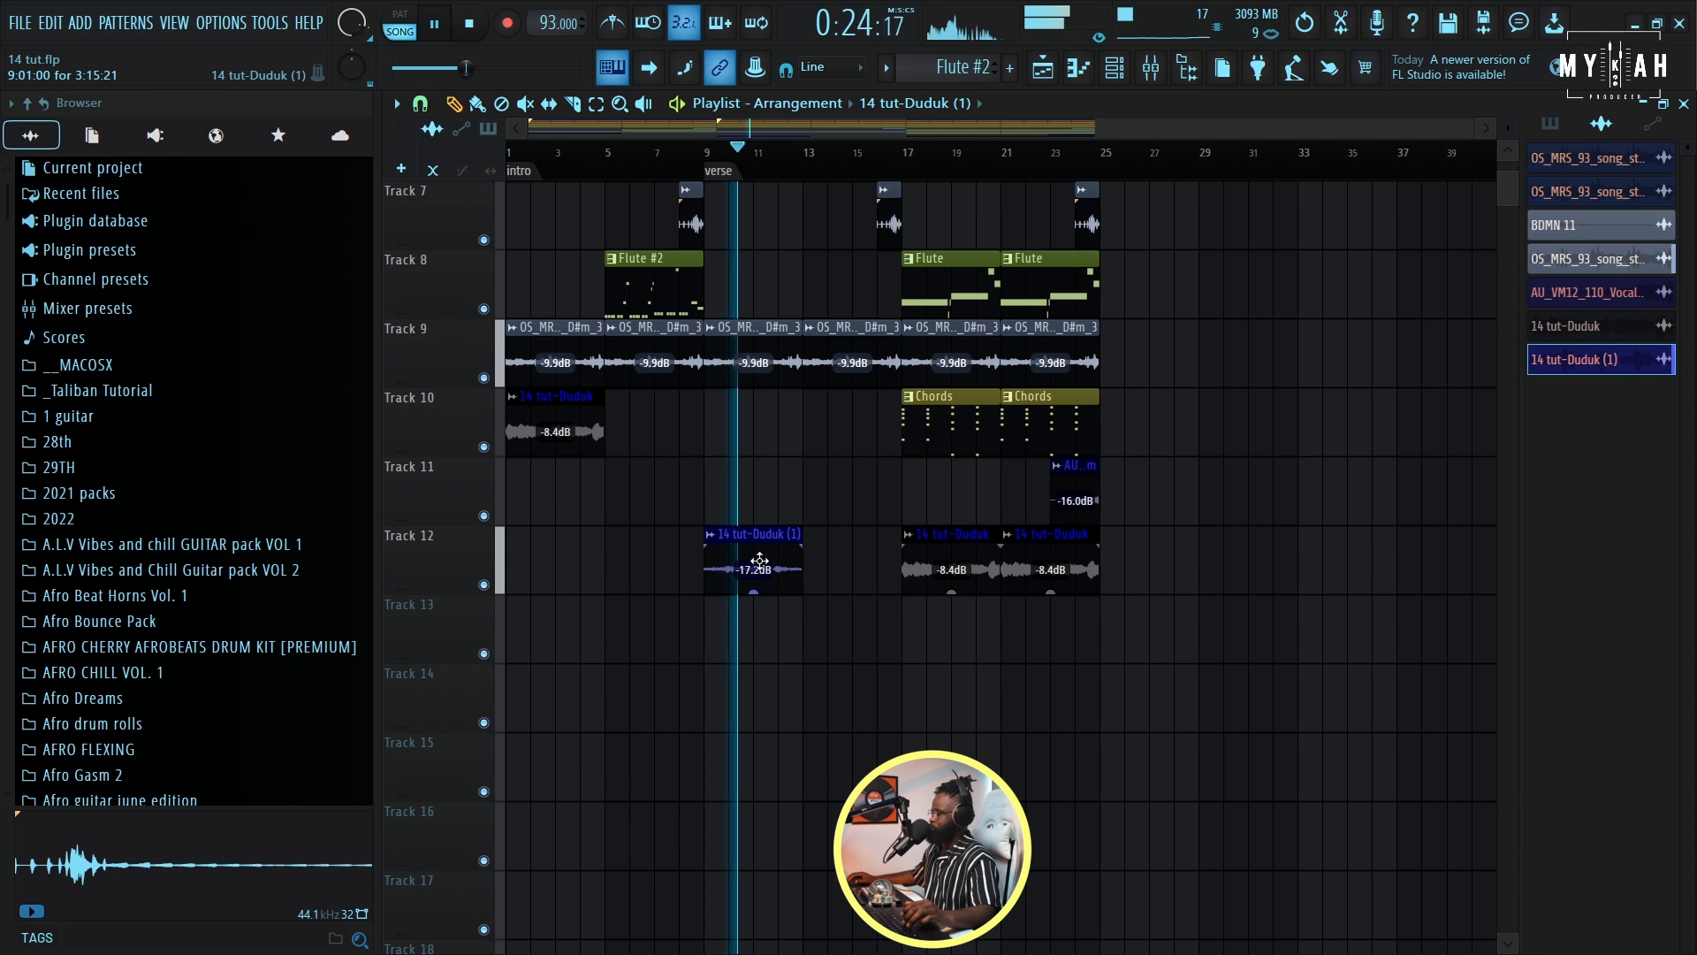
scroll(759, 561, "up", 6)
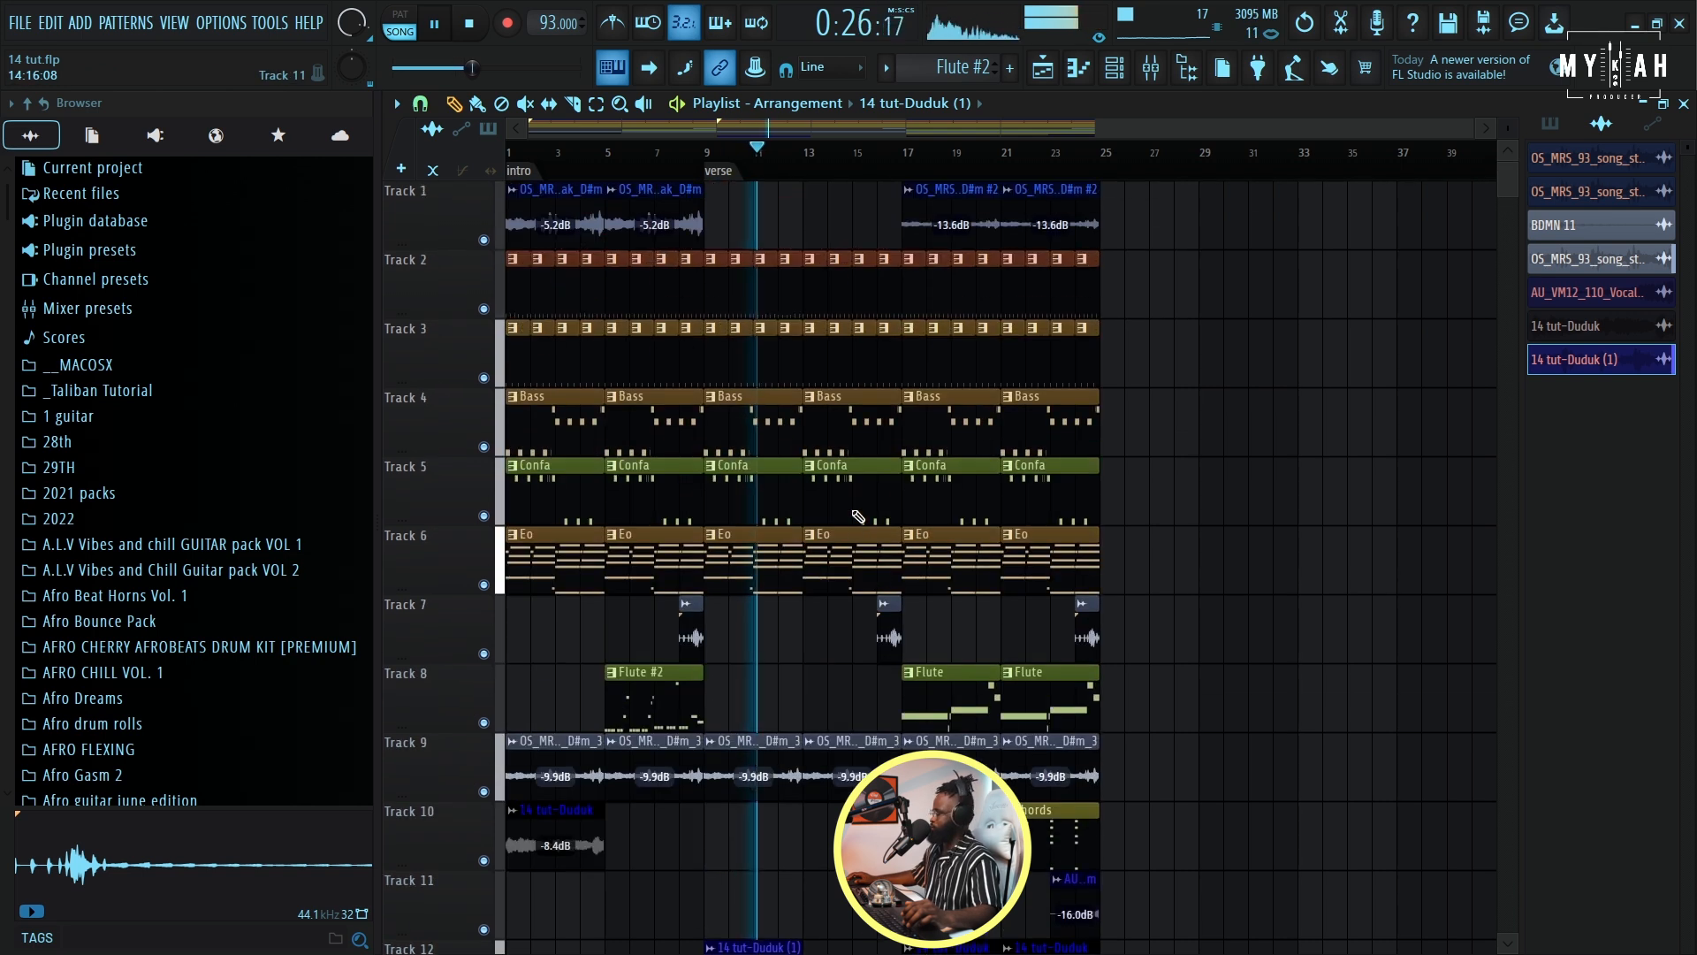
scroll(826, 197, "down", 7)
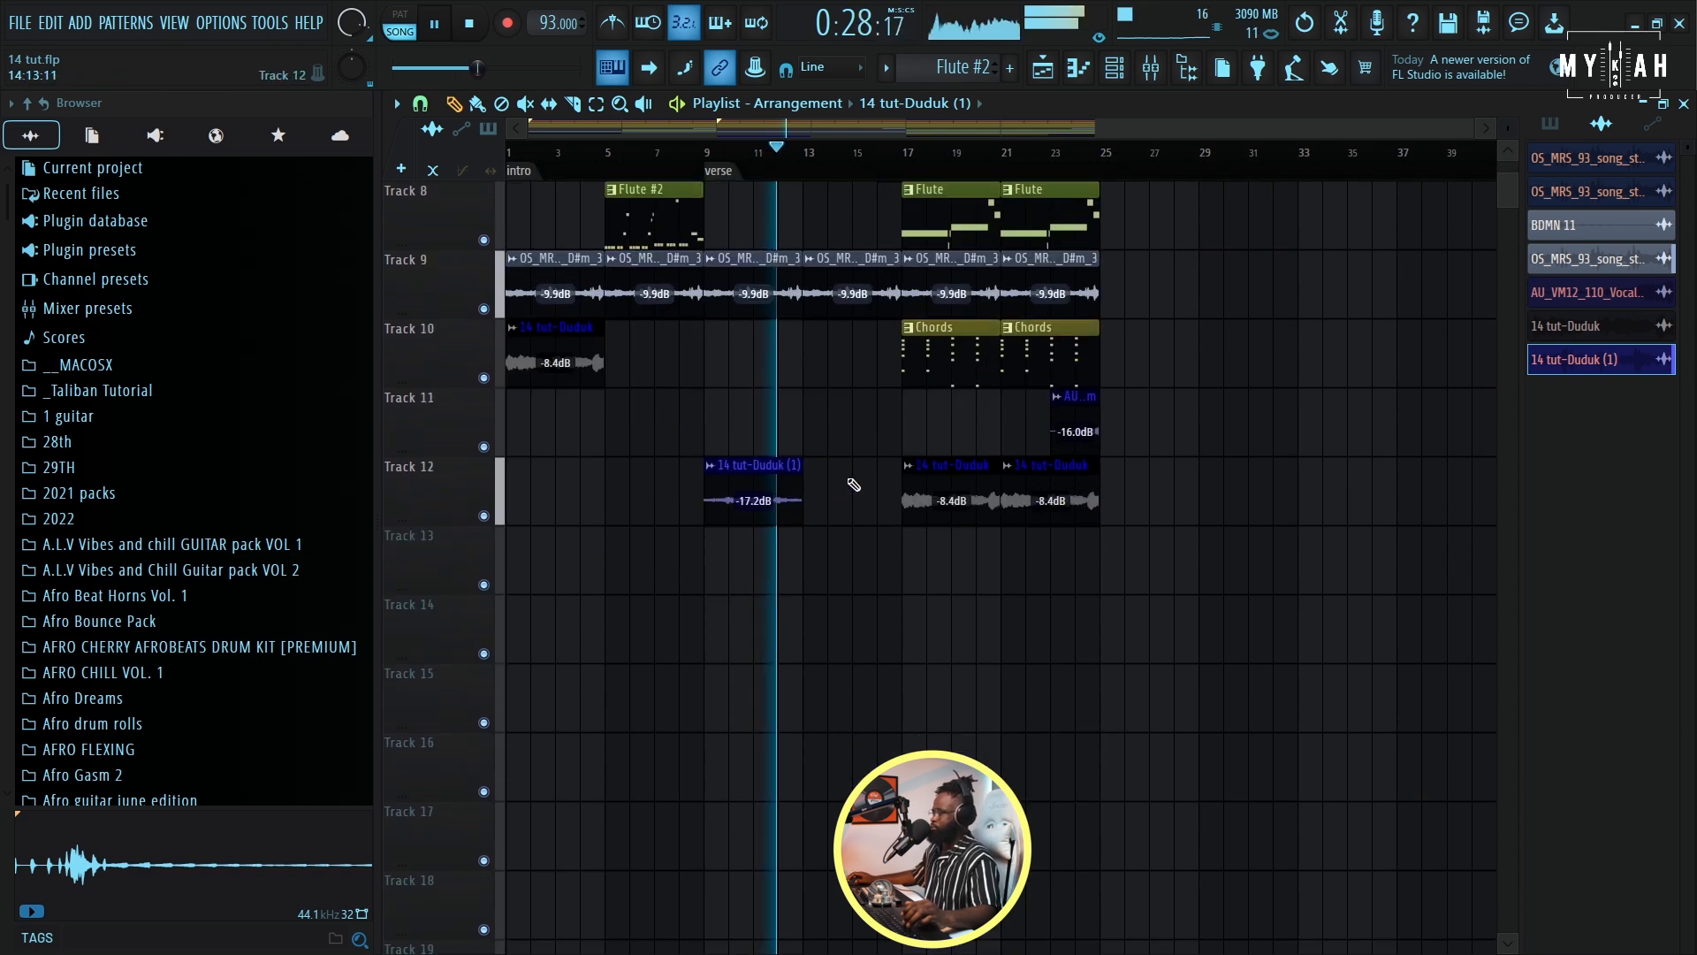
left_click_drag(750, 493, 851, 493)
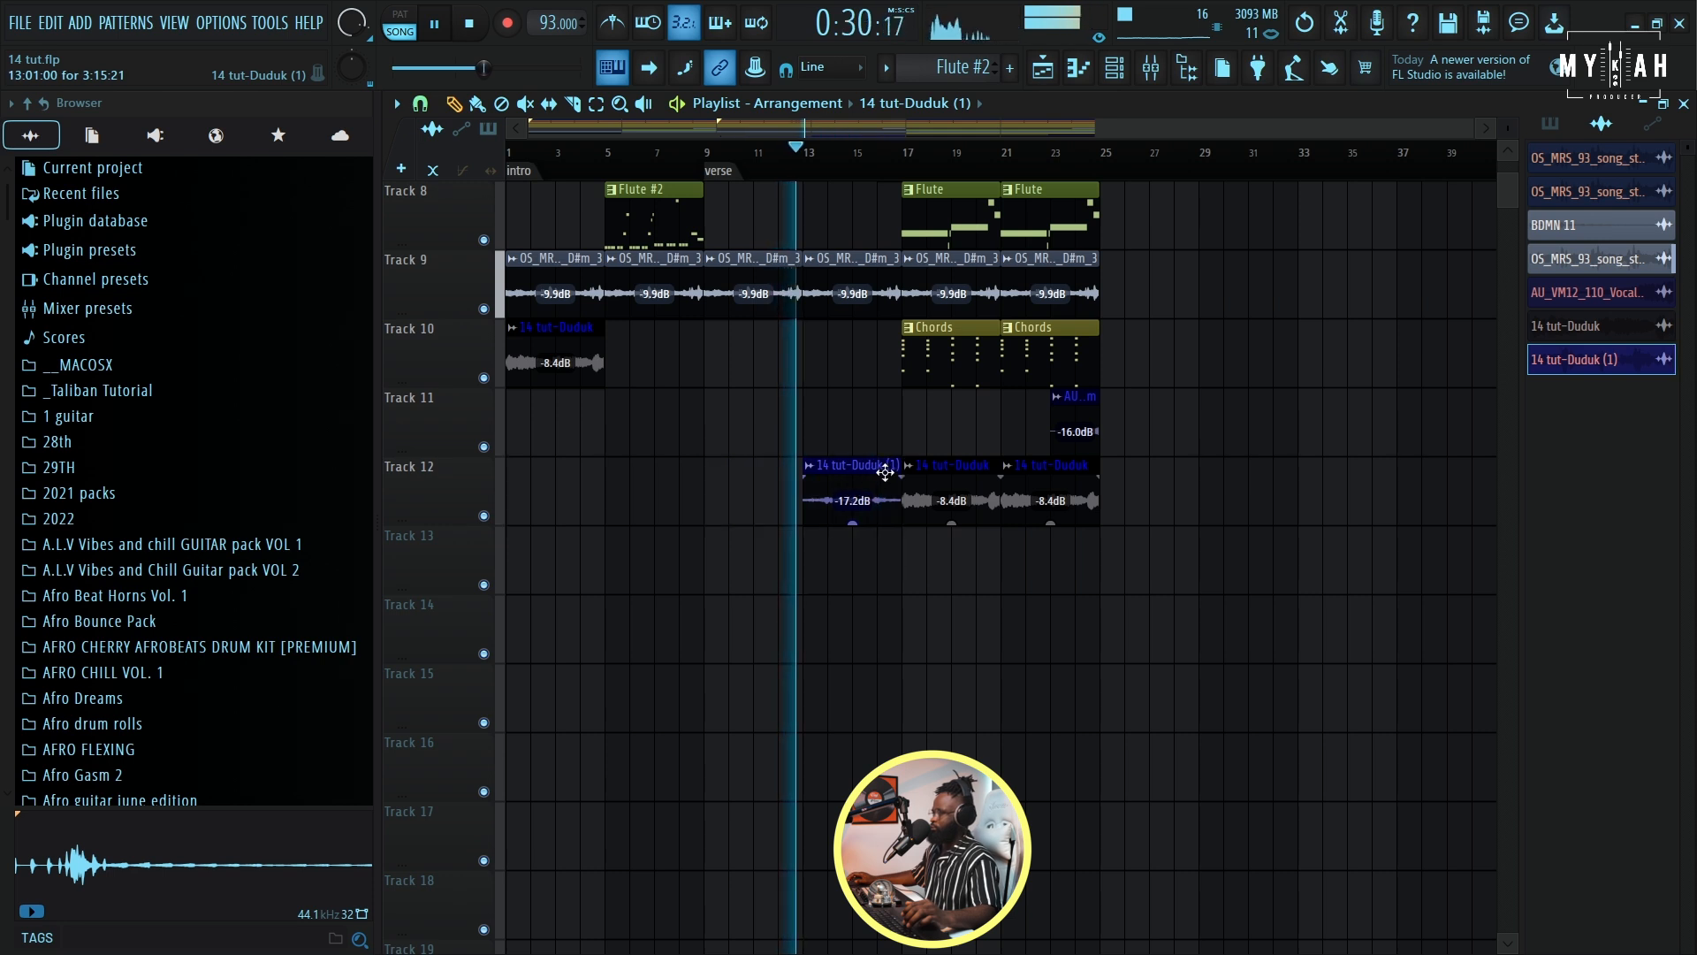
scroll(884, 460, "up", 7)
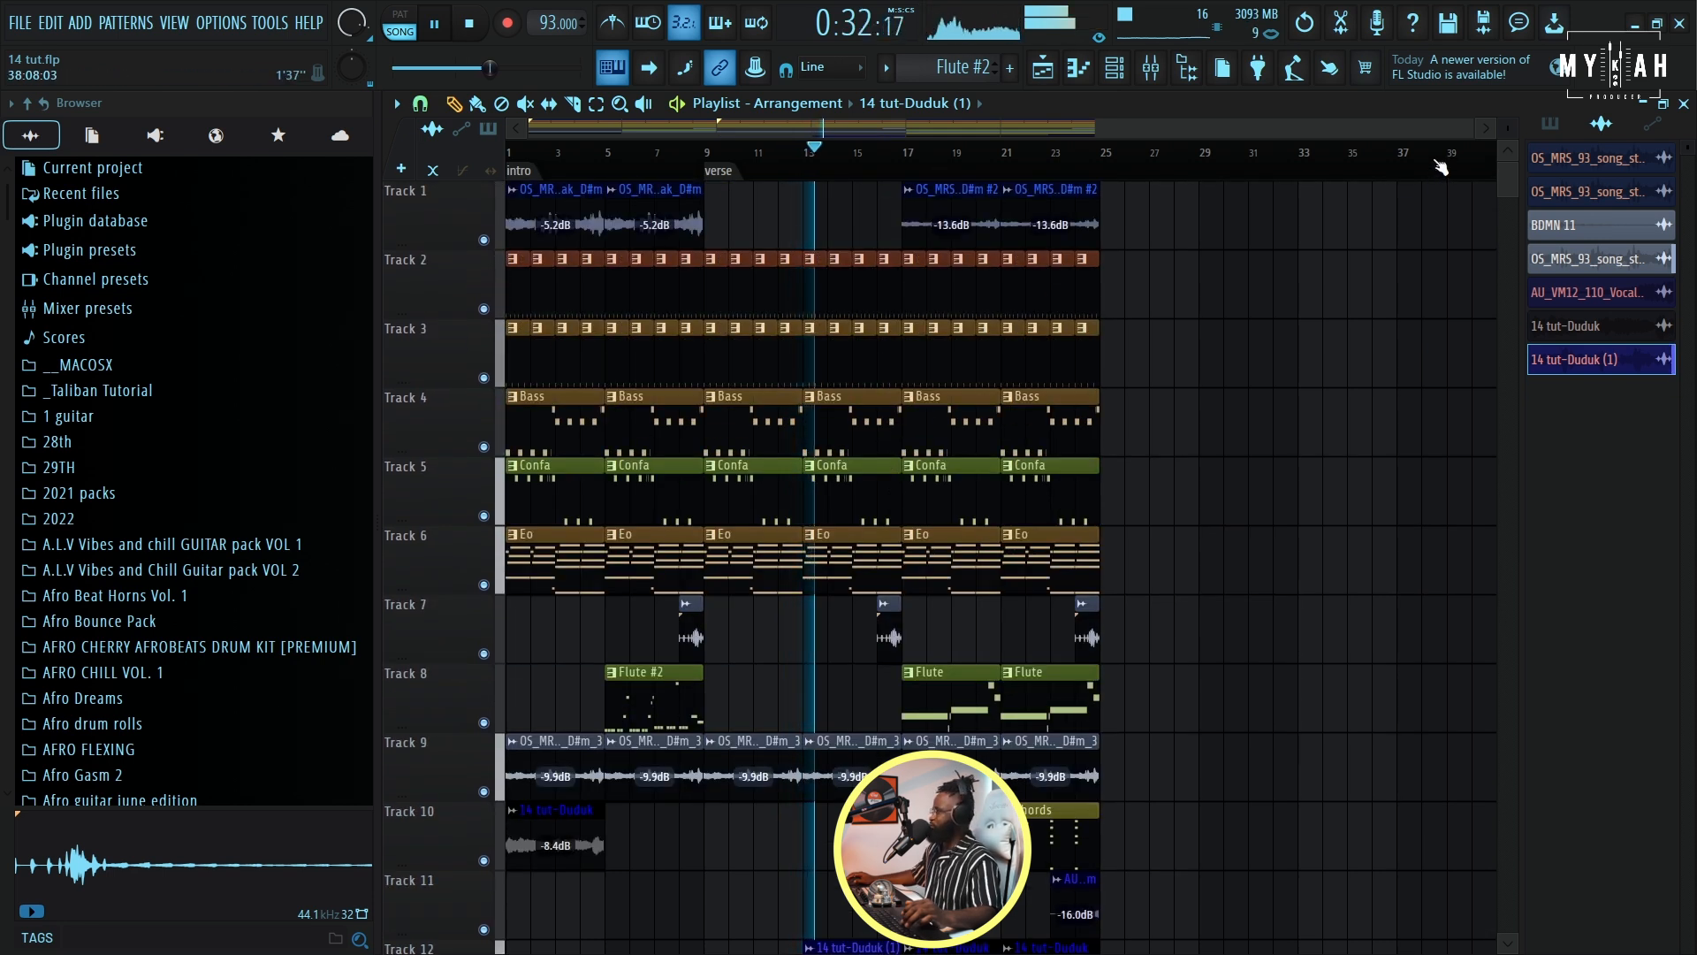
scroll(923, 422, "down", 3)
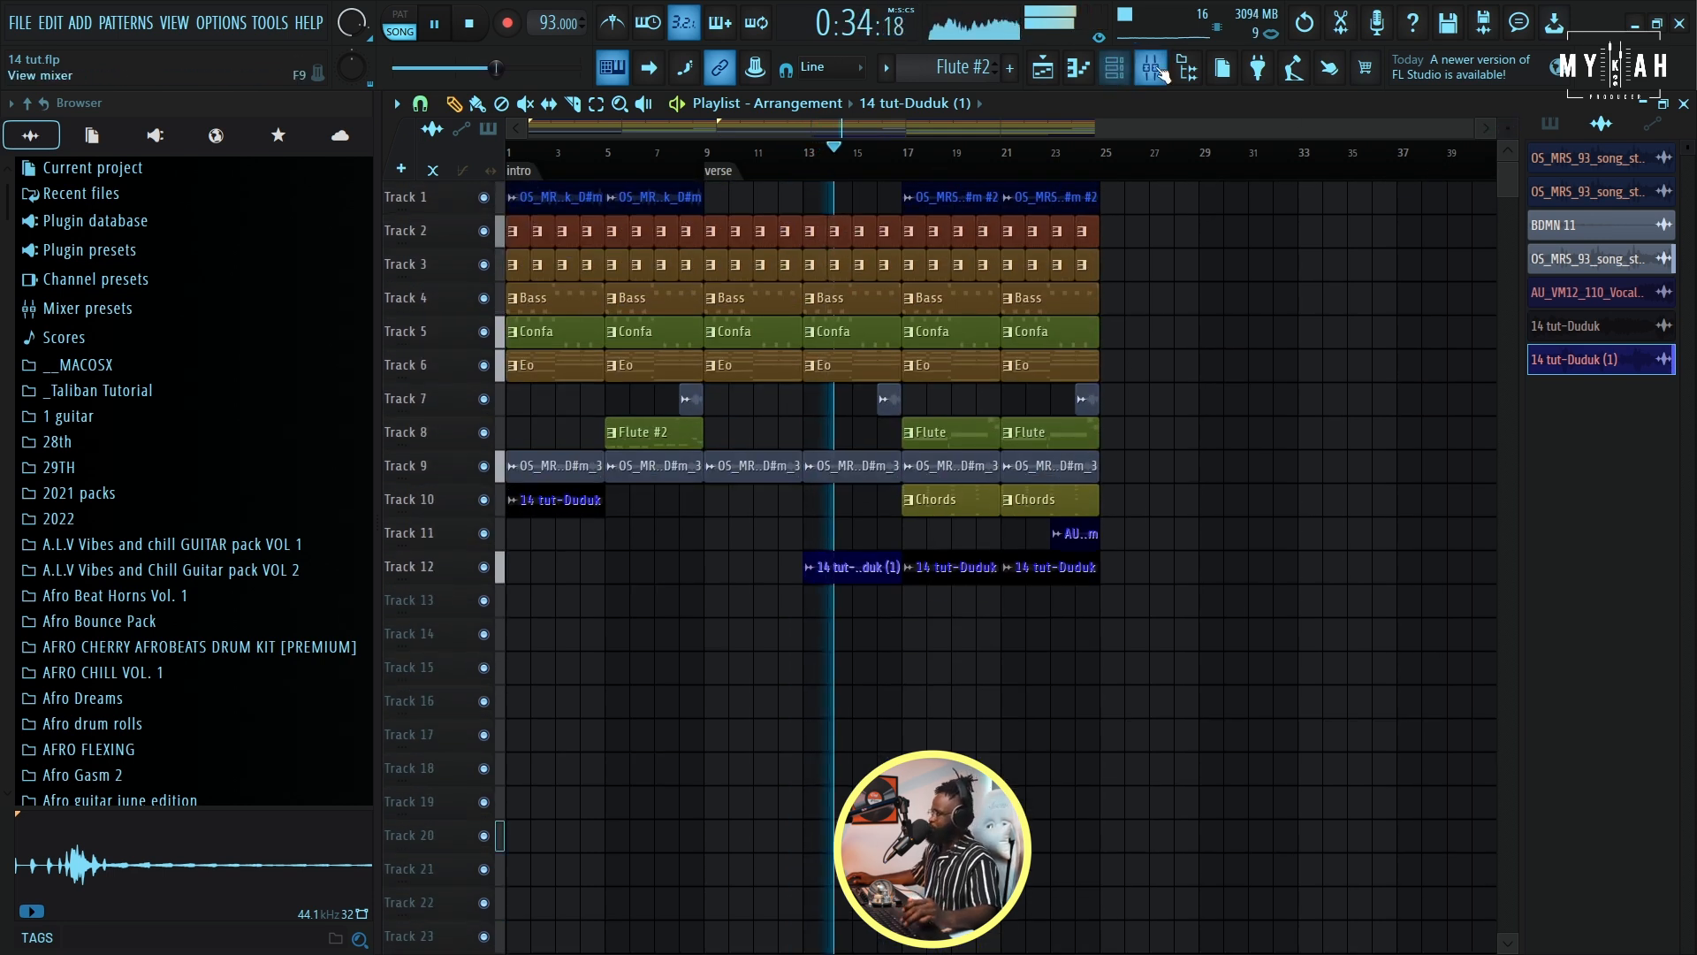
- Remove Edison from slot 2 of the mixer's Master track
key("F9")
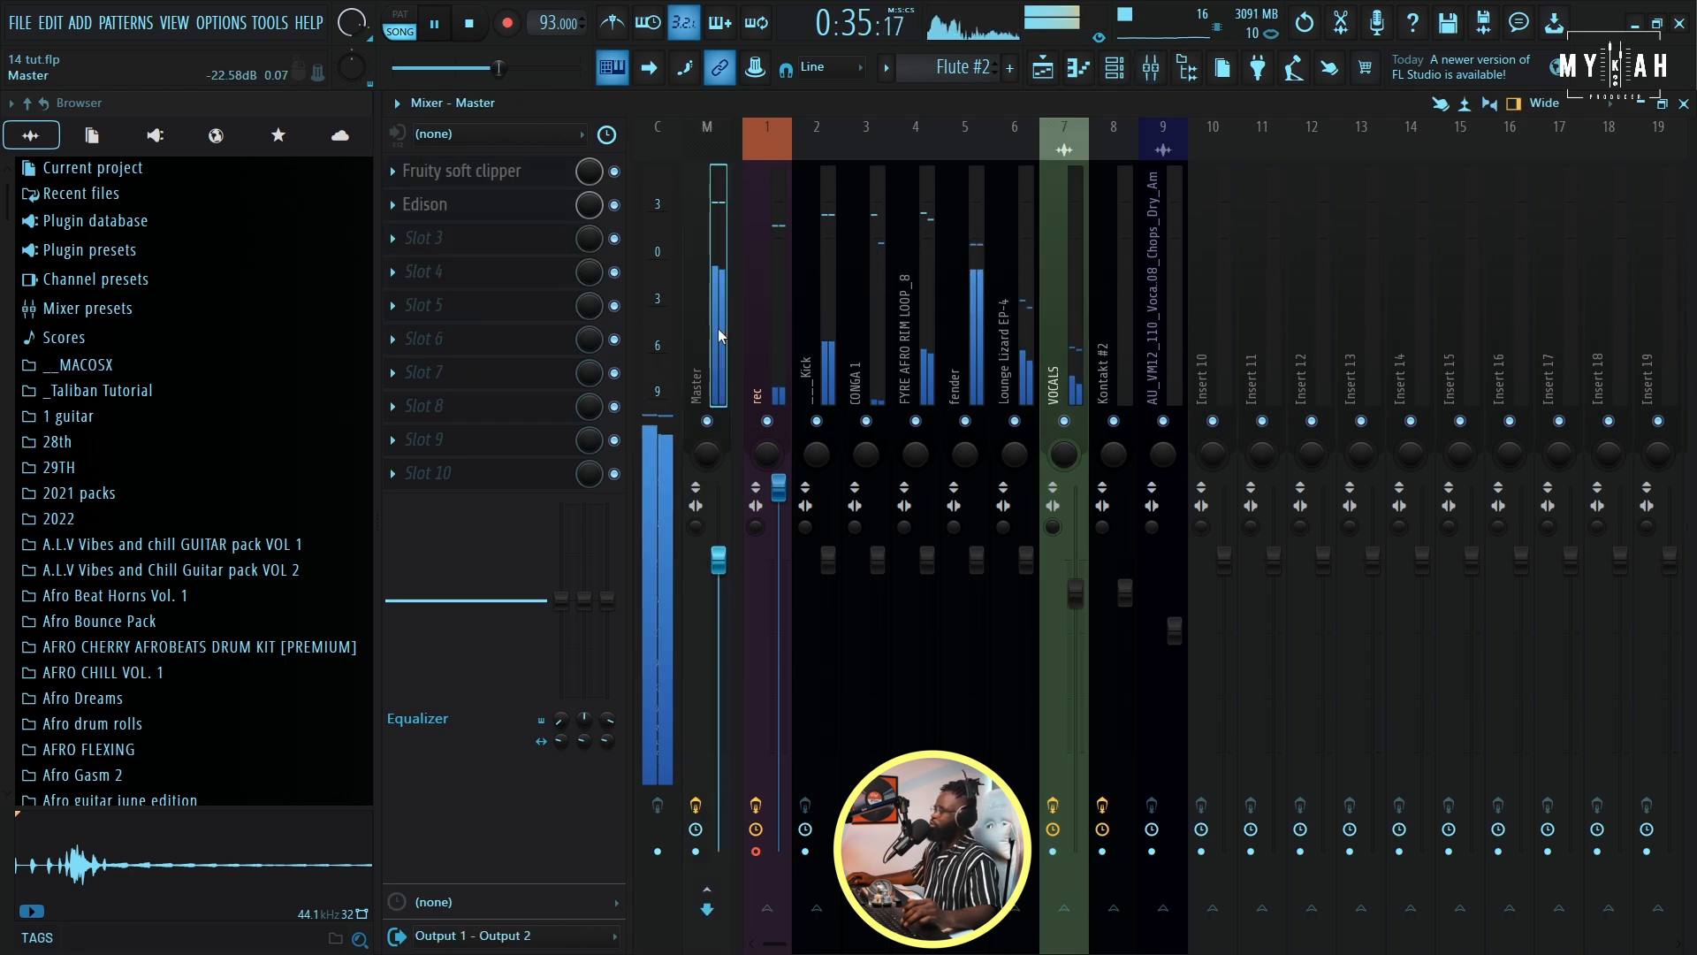
right_click(416, 205)
left_click(425, 251)
left_click(920, 557)
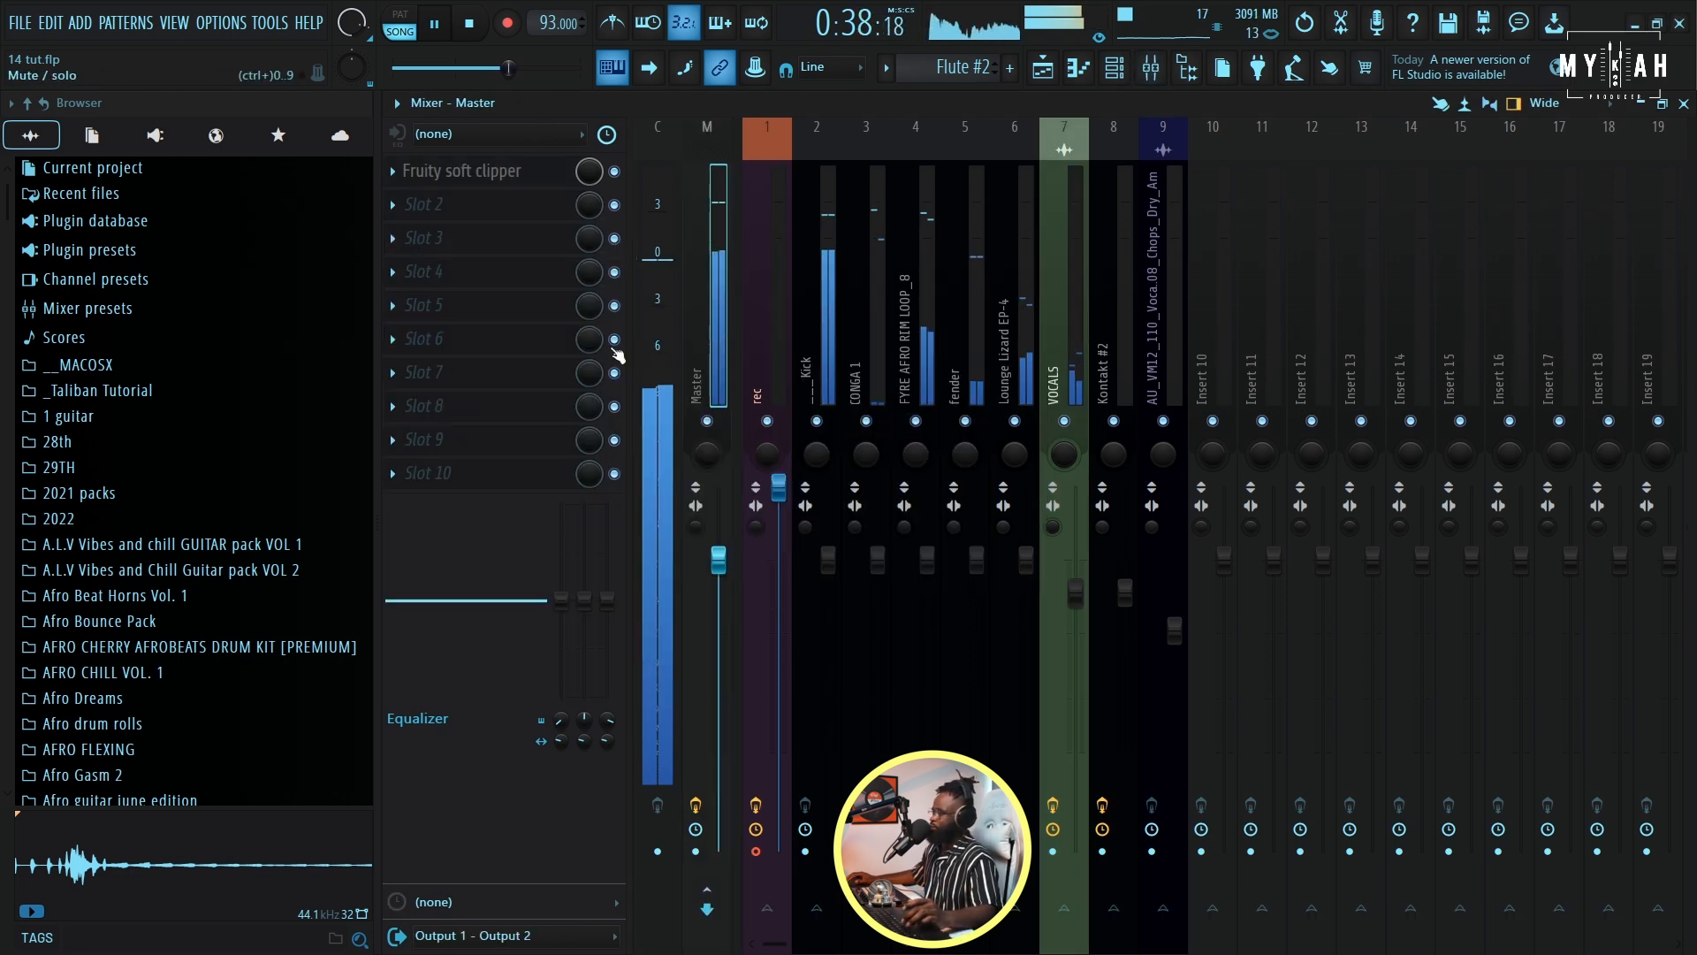
- Load WaveShell1-VST 13.3_x64 in Master slot 2 and choose StudioRack as its plugin
left_click(475, 202)
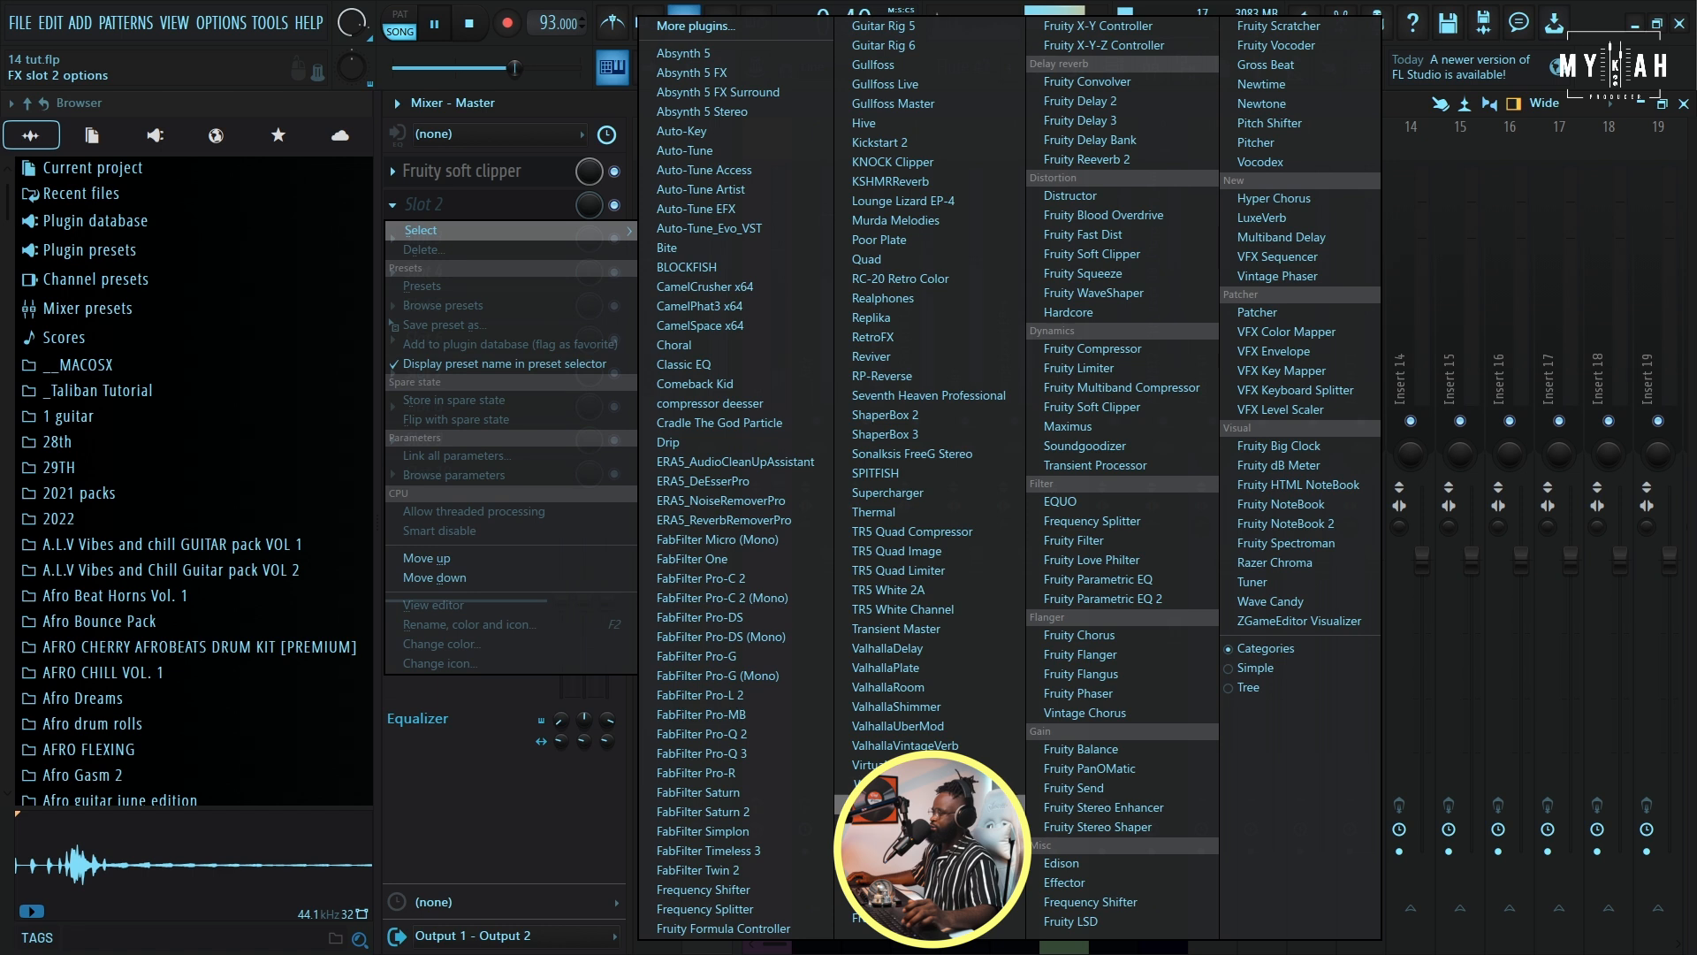
left_click(894, 804)
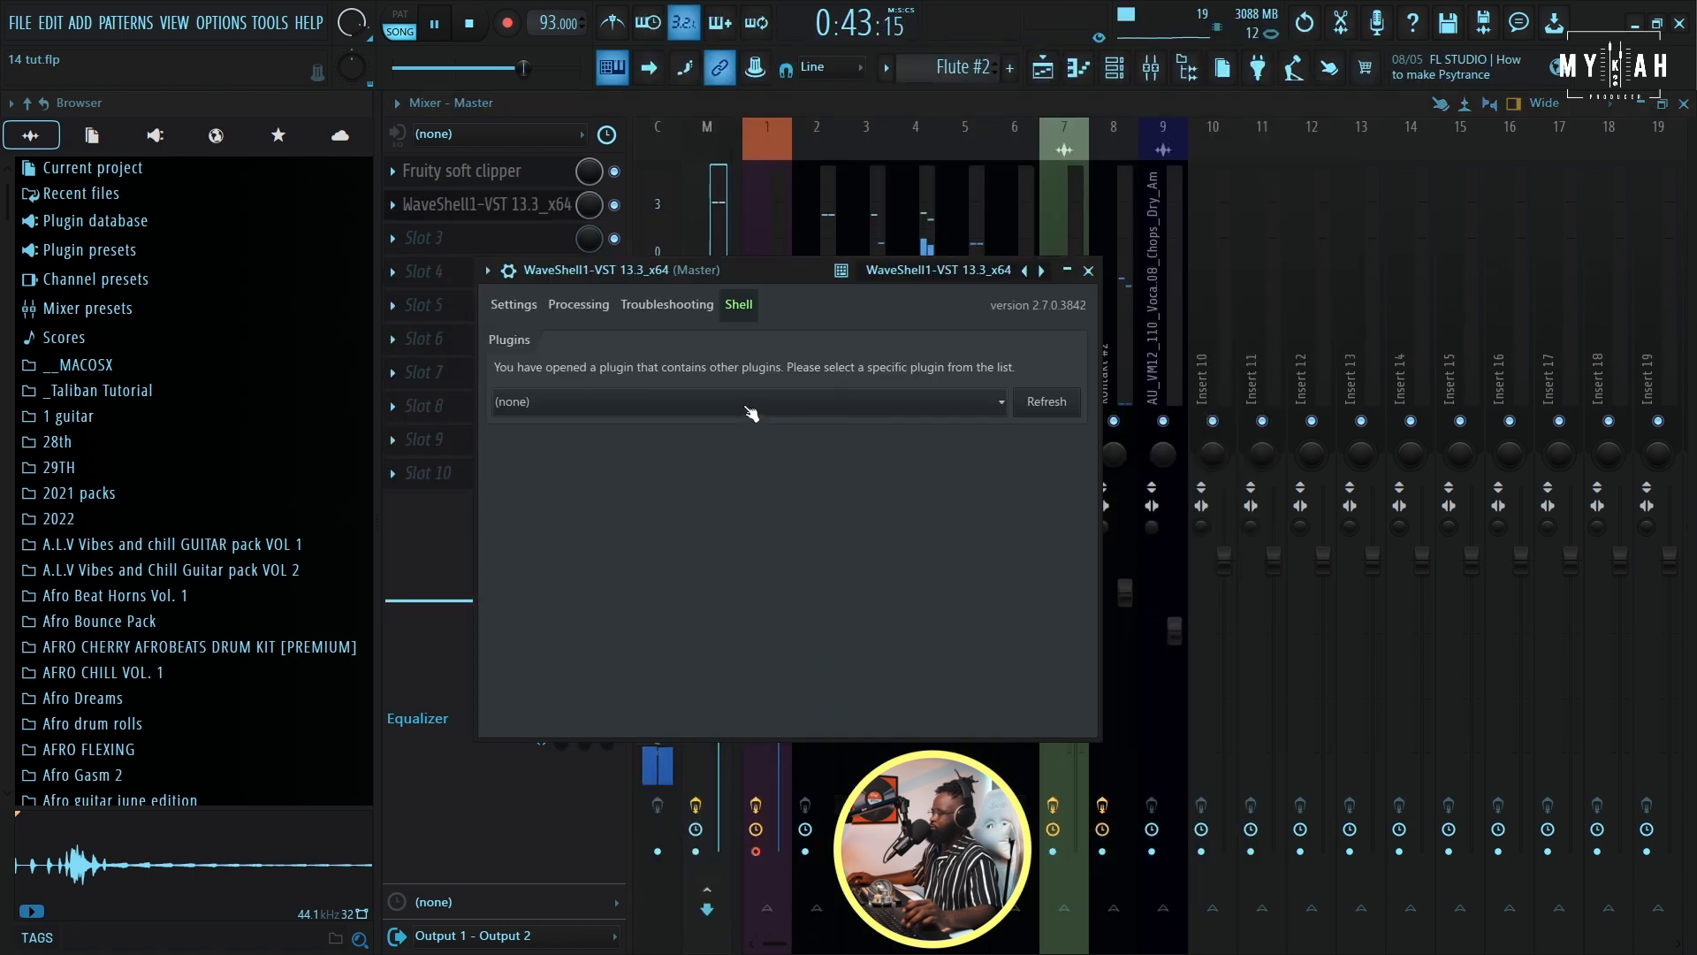
left_click(619, 398)
left_click(620, 469)
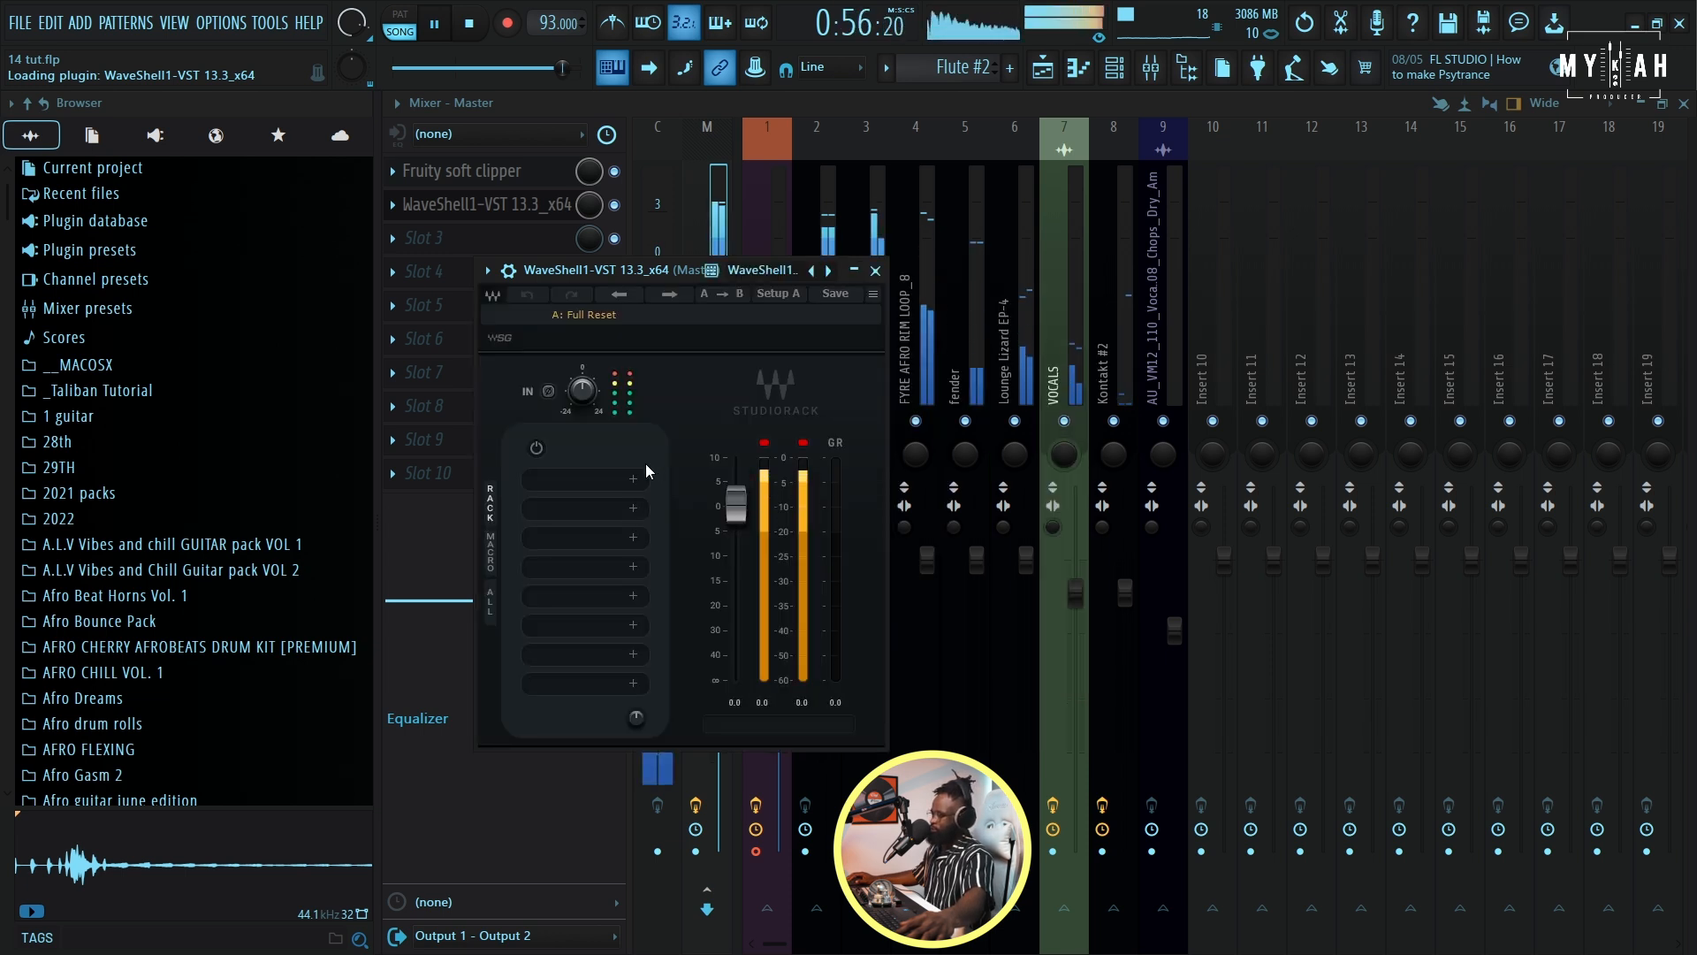
- Add the IMPusher plugin to StudioRack's first rack slot and close its floating window
left_click(608, 478)
type("im")
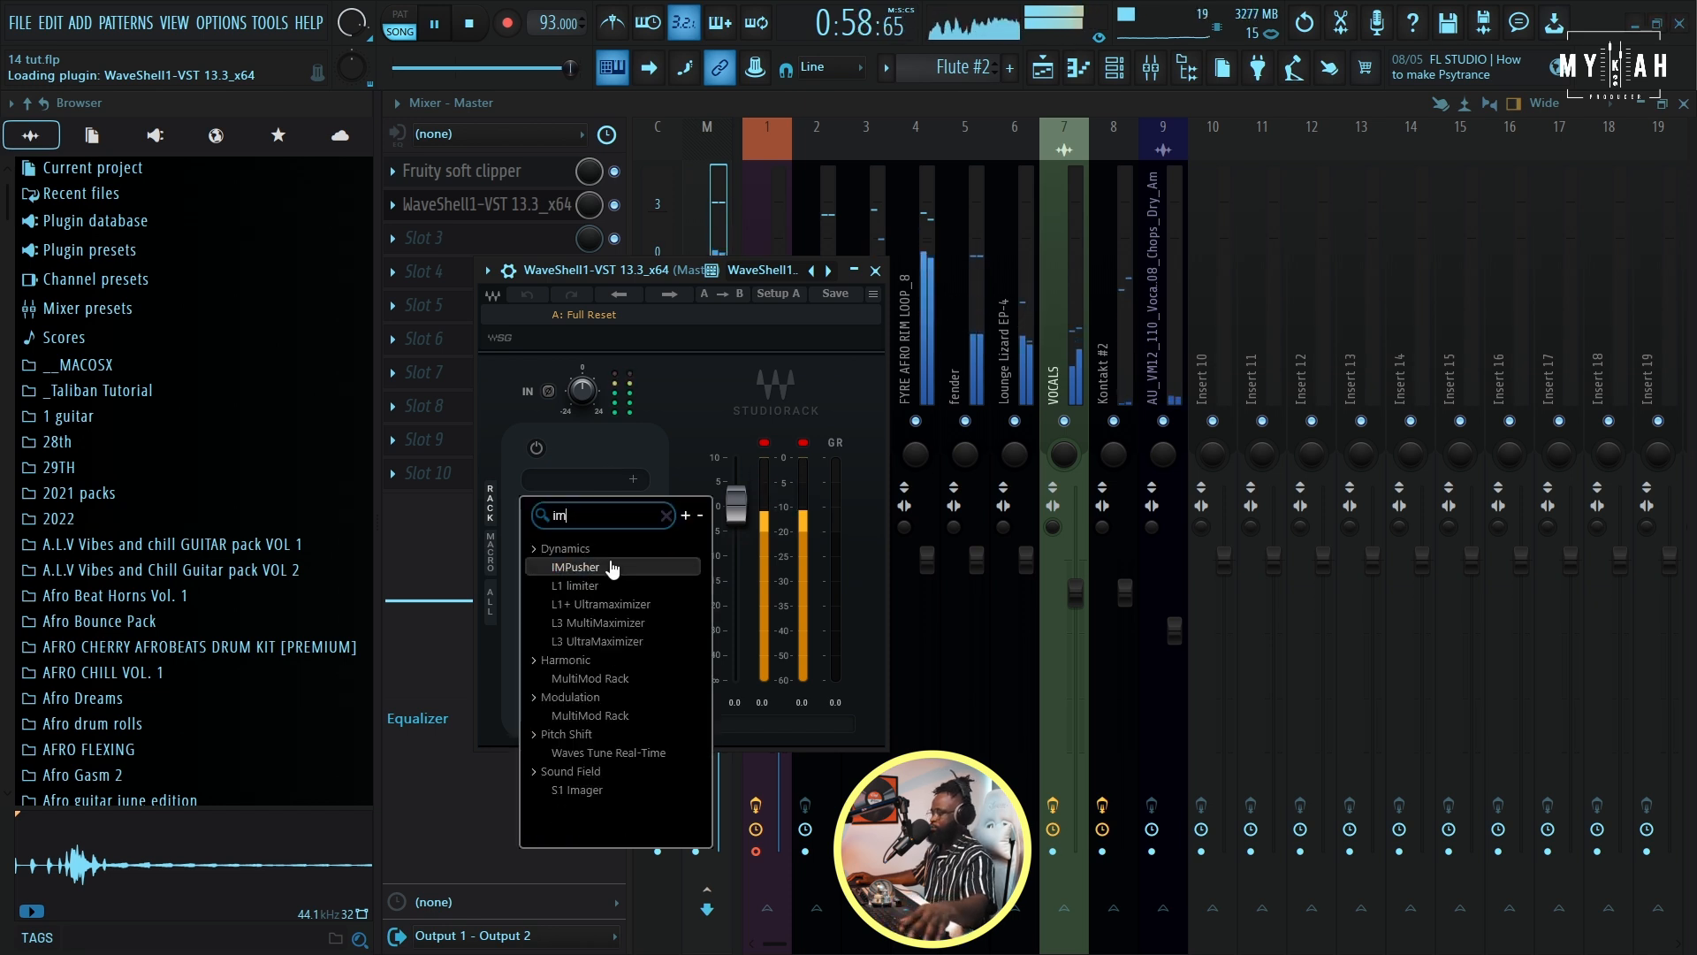
left_click(606, 568)
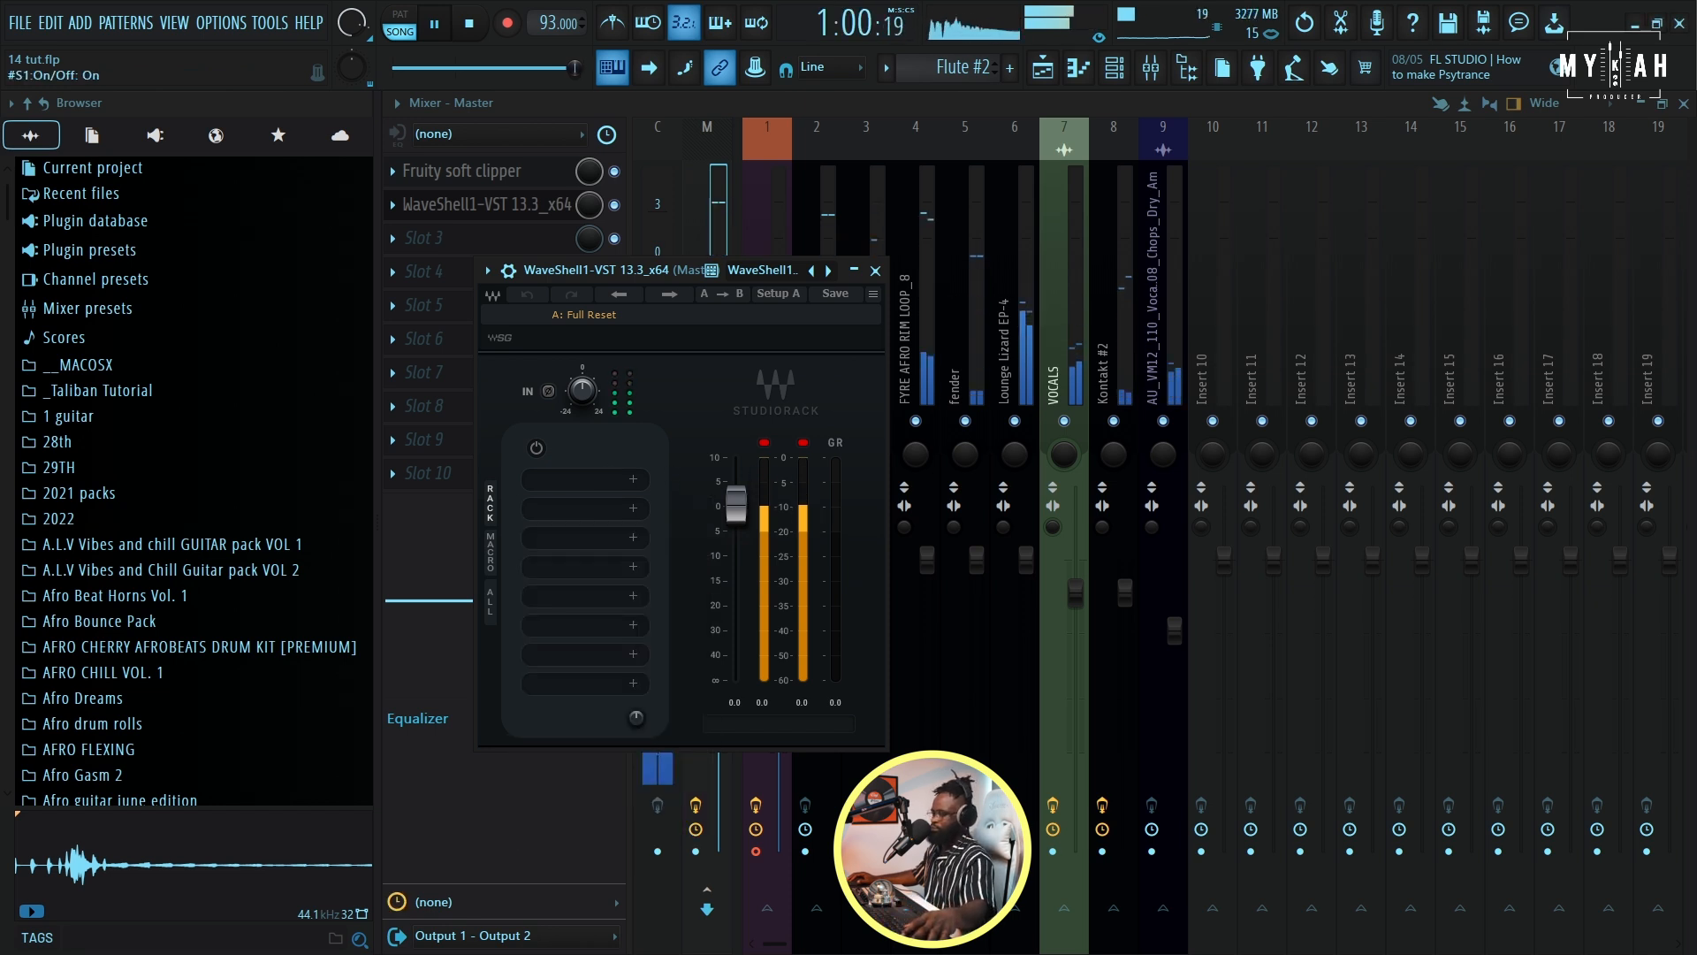
left_click_drag(424, 400, 614, 418)
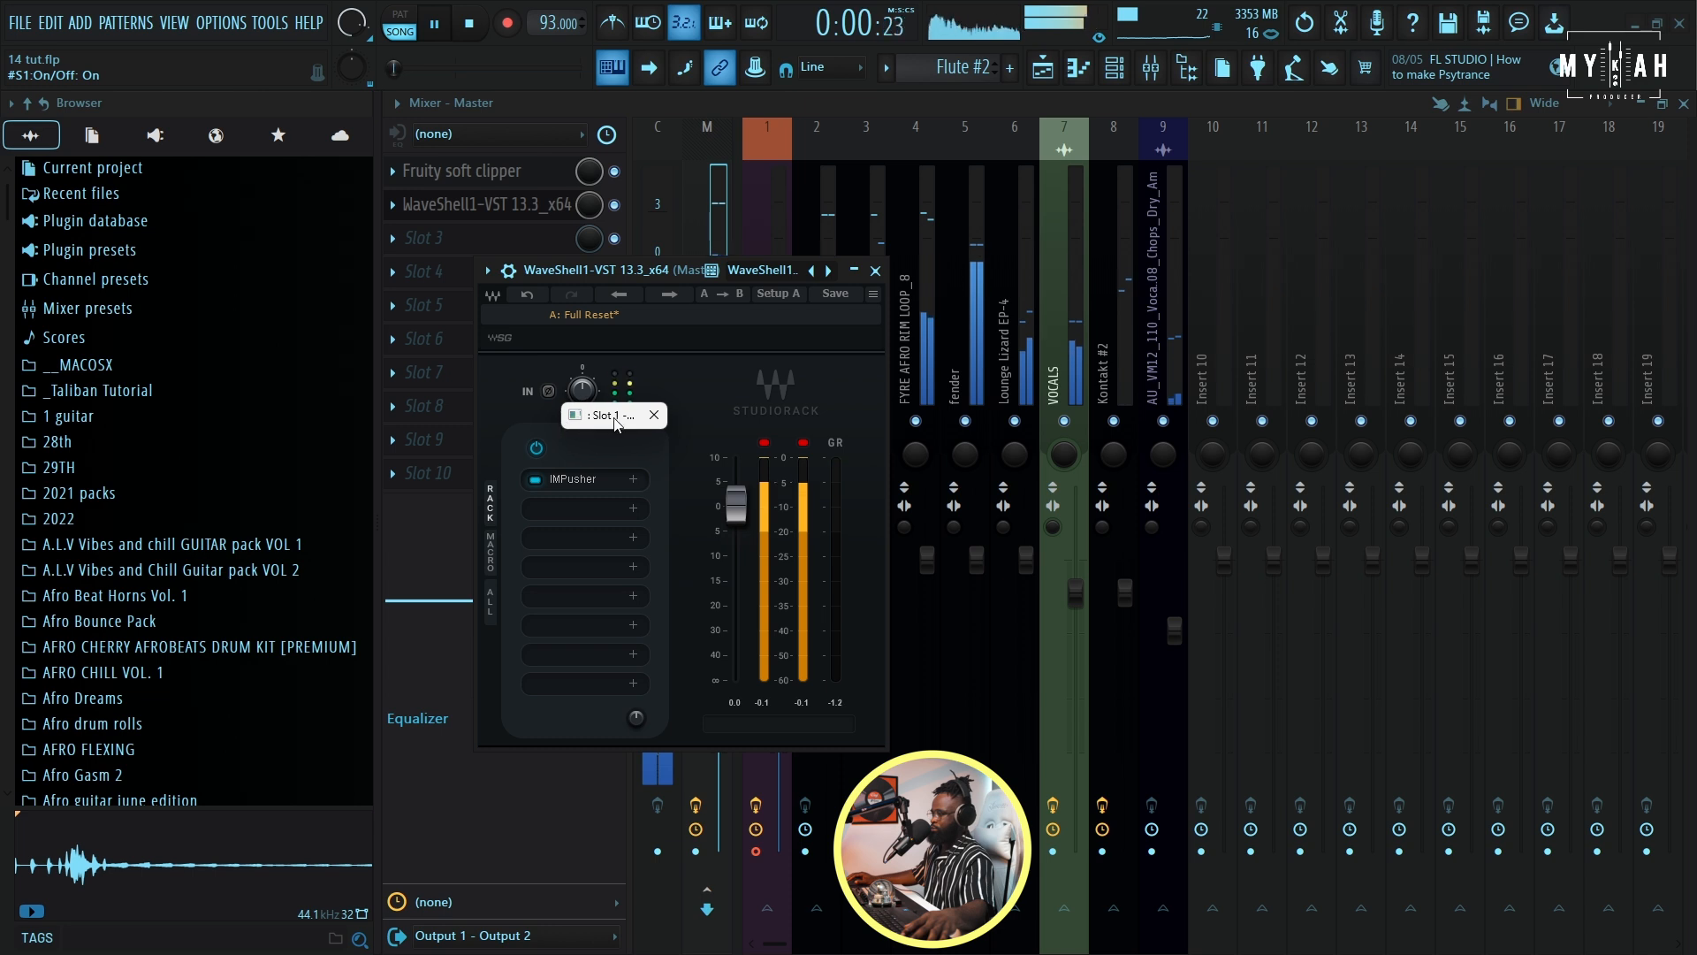
left_click(652, 419)
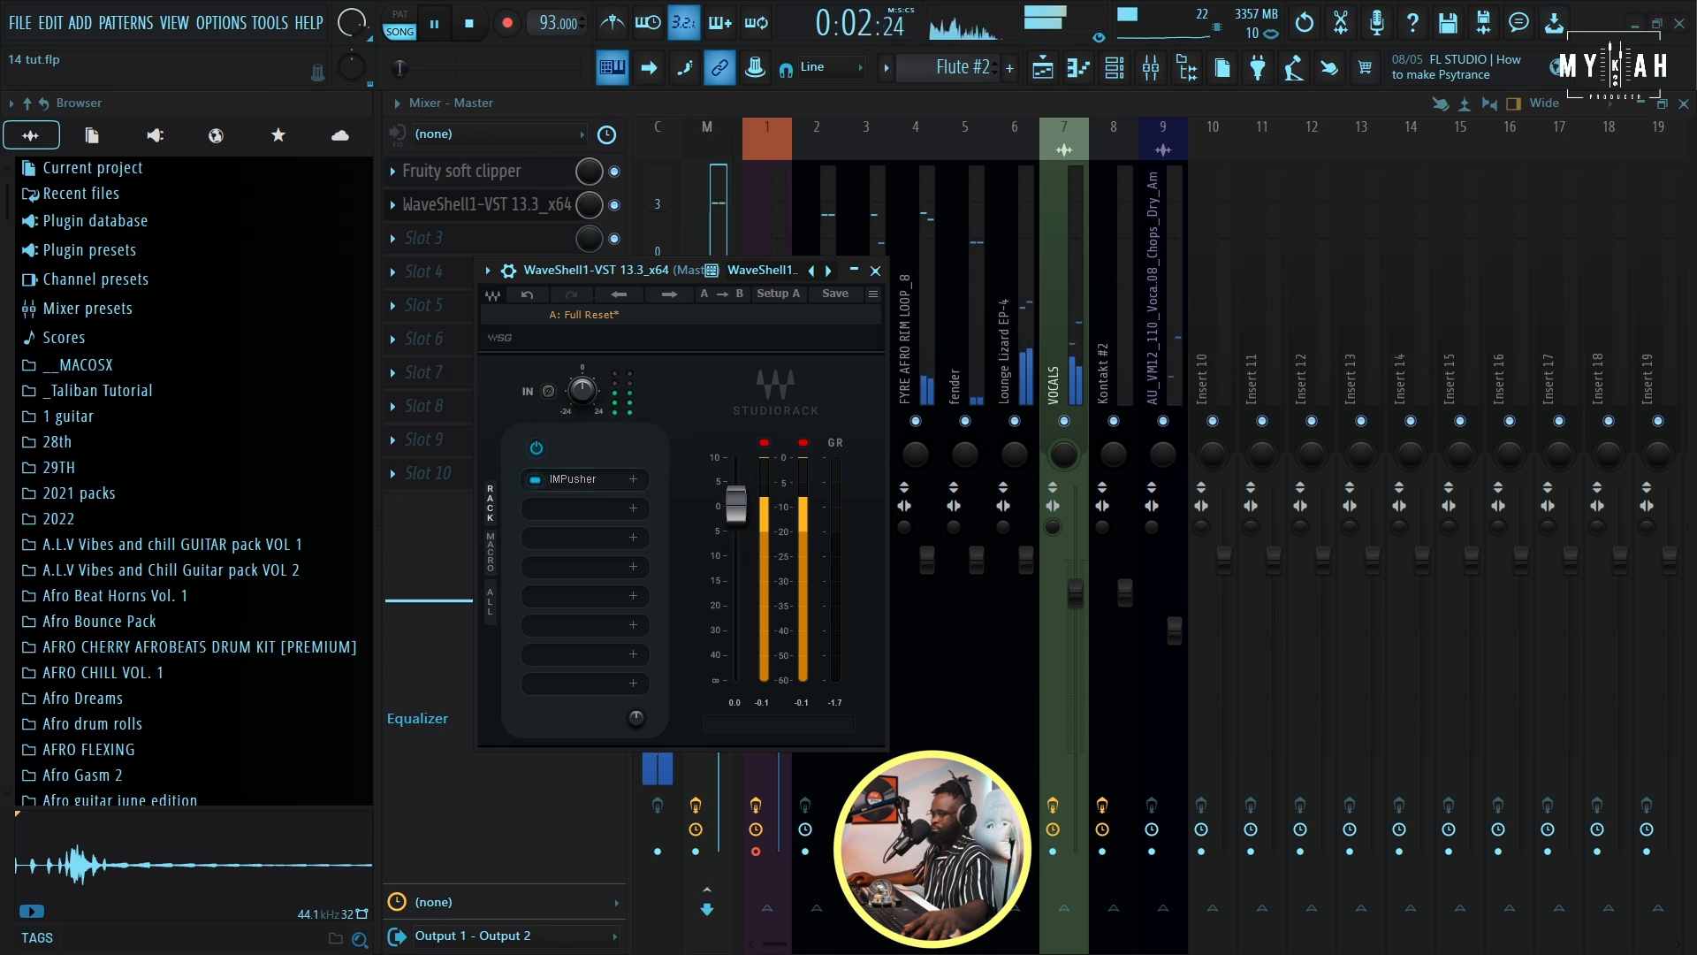
- Open IMPusher's controls, set Low to 2.9, and close the plugin to return to the playlist
left_click_drag(500, 276, 668, 288)
left_click(757, 284)
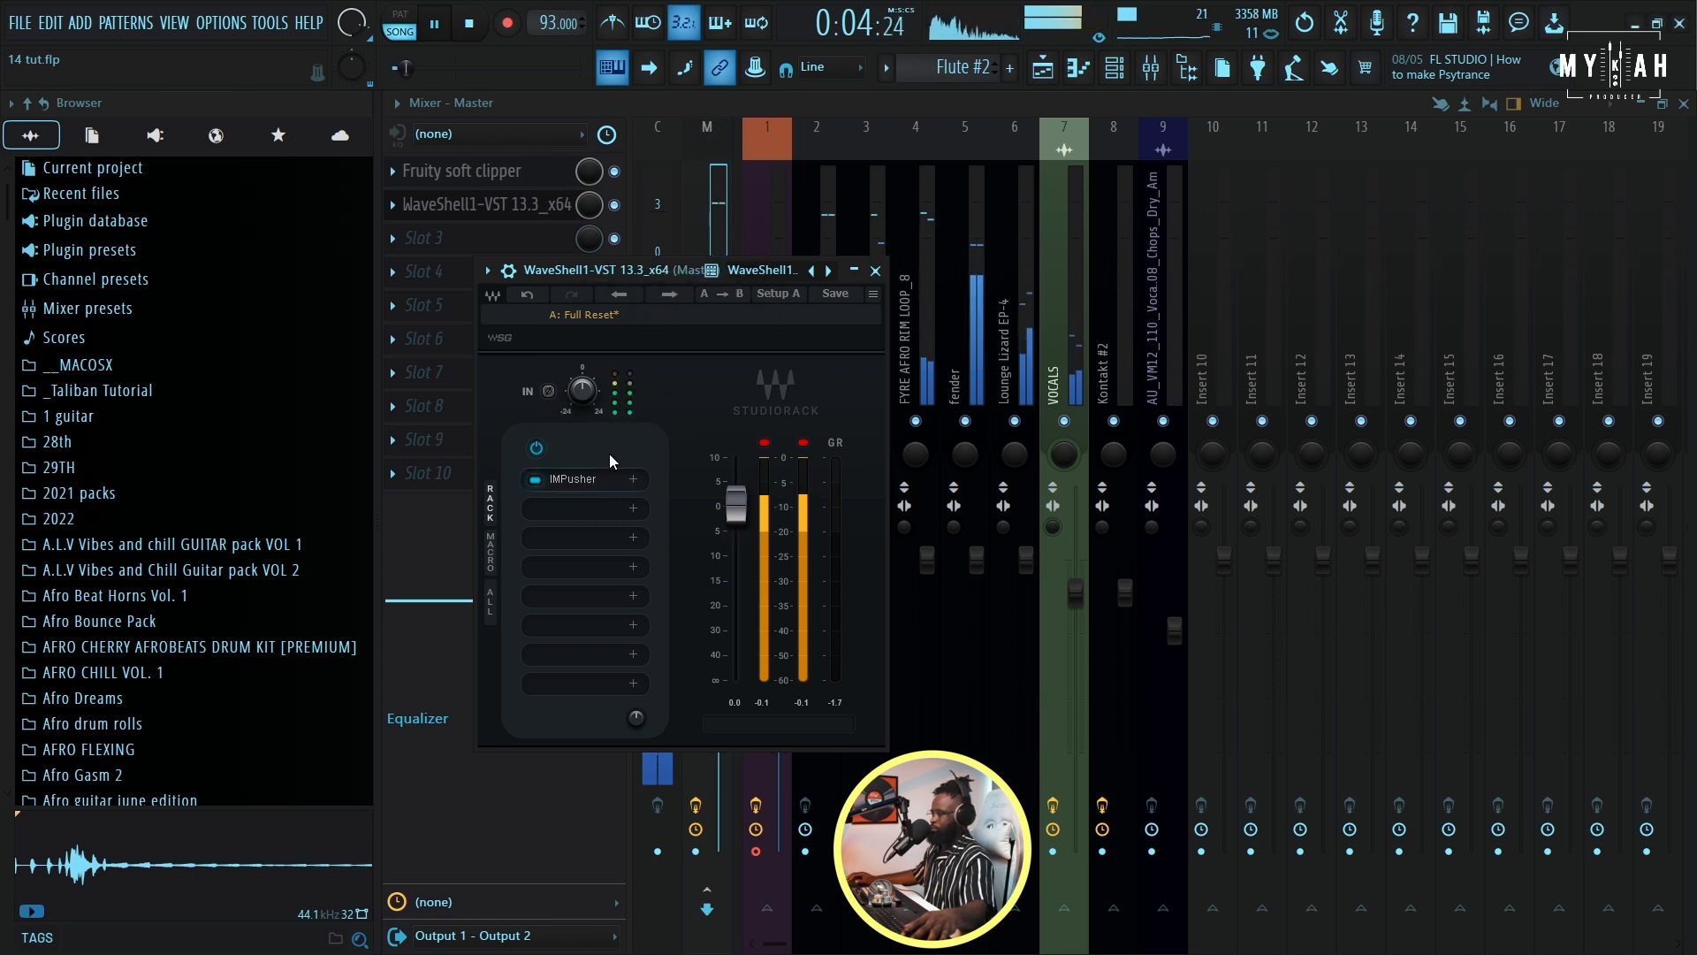
left_click(587, 476)
left_click(994, 790)
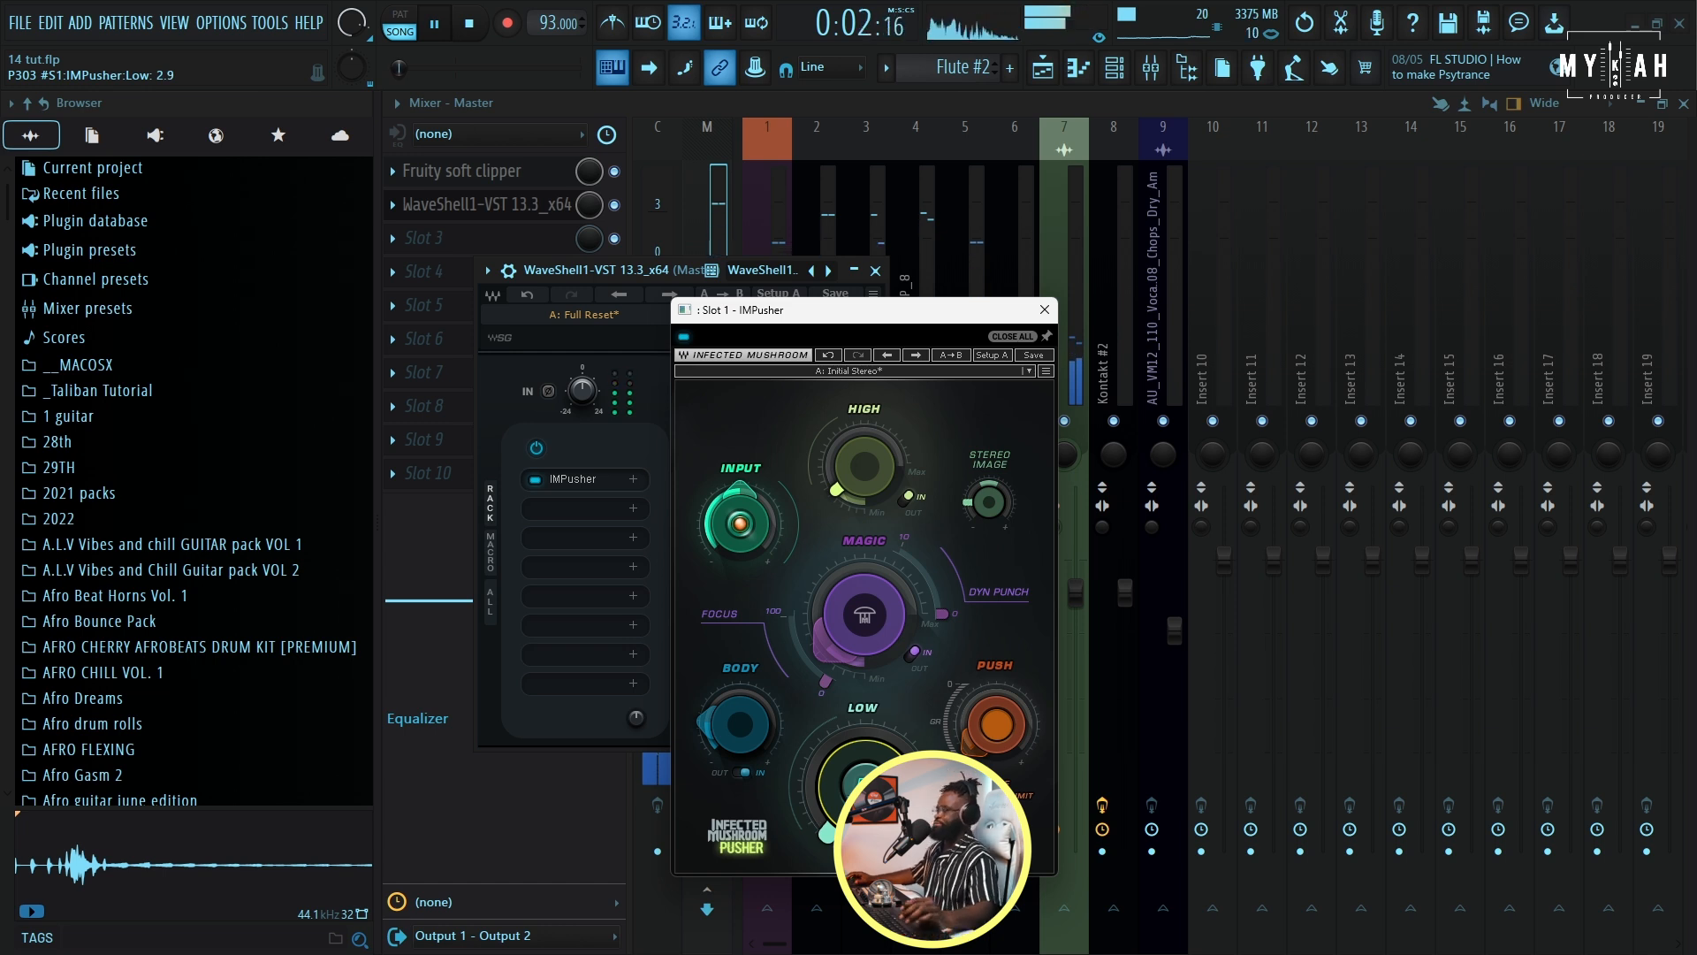
key("F5")
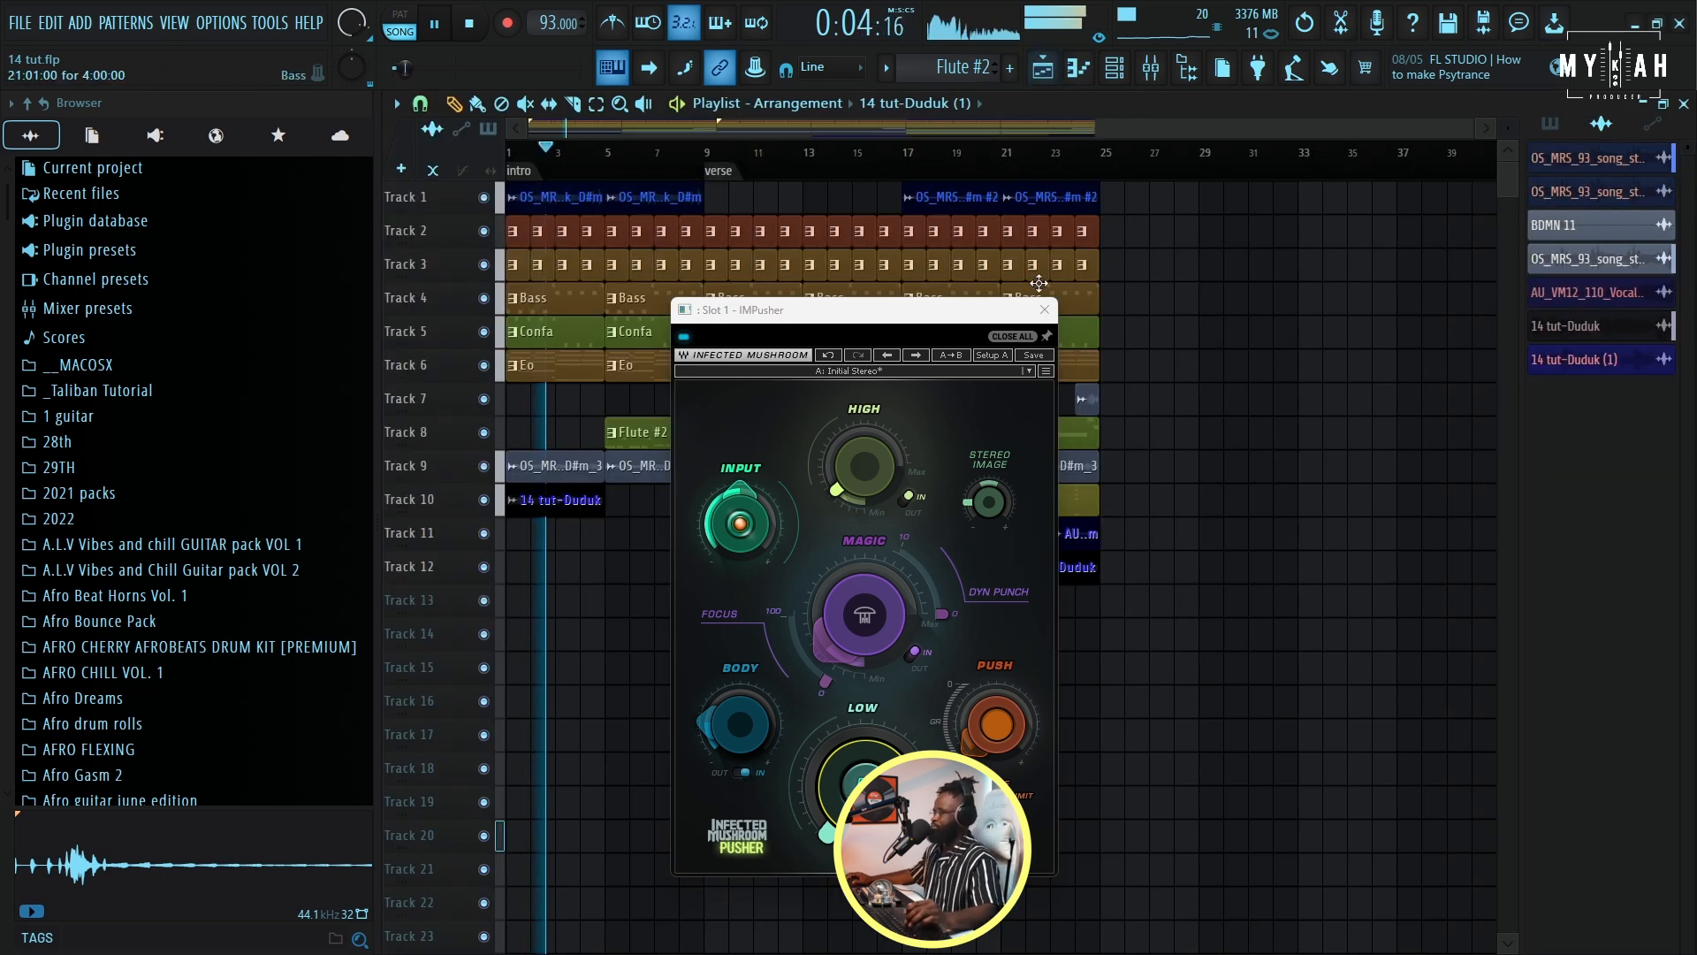
left_click(1045, 310)
- Check the channel settings of the 14 tut-Duduk clip on Track 10
left_click_drag(1508, 129, 1508, 117)
double_click(542, 761)
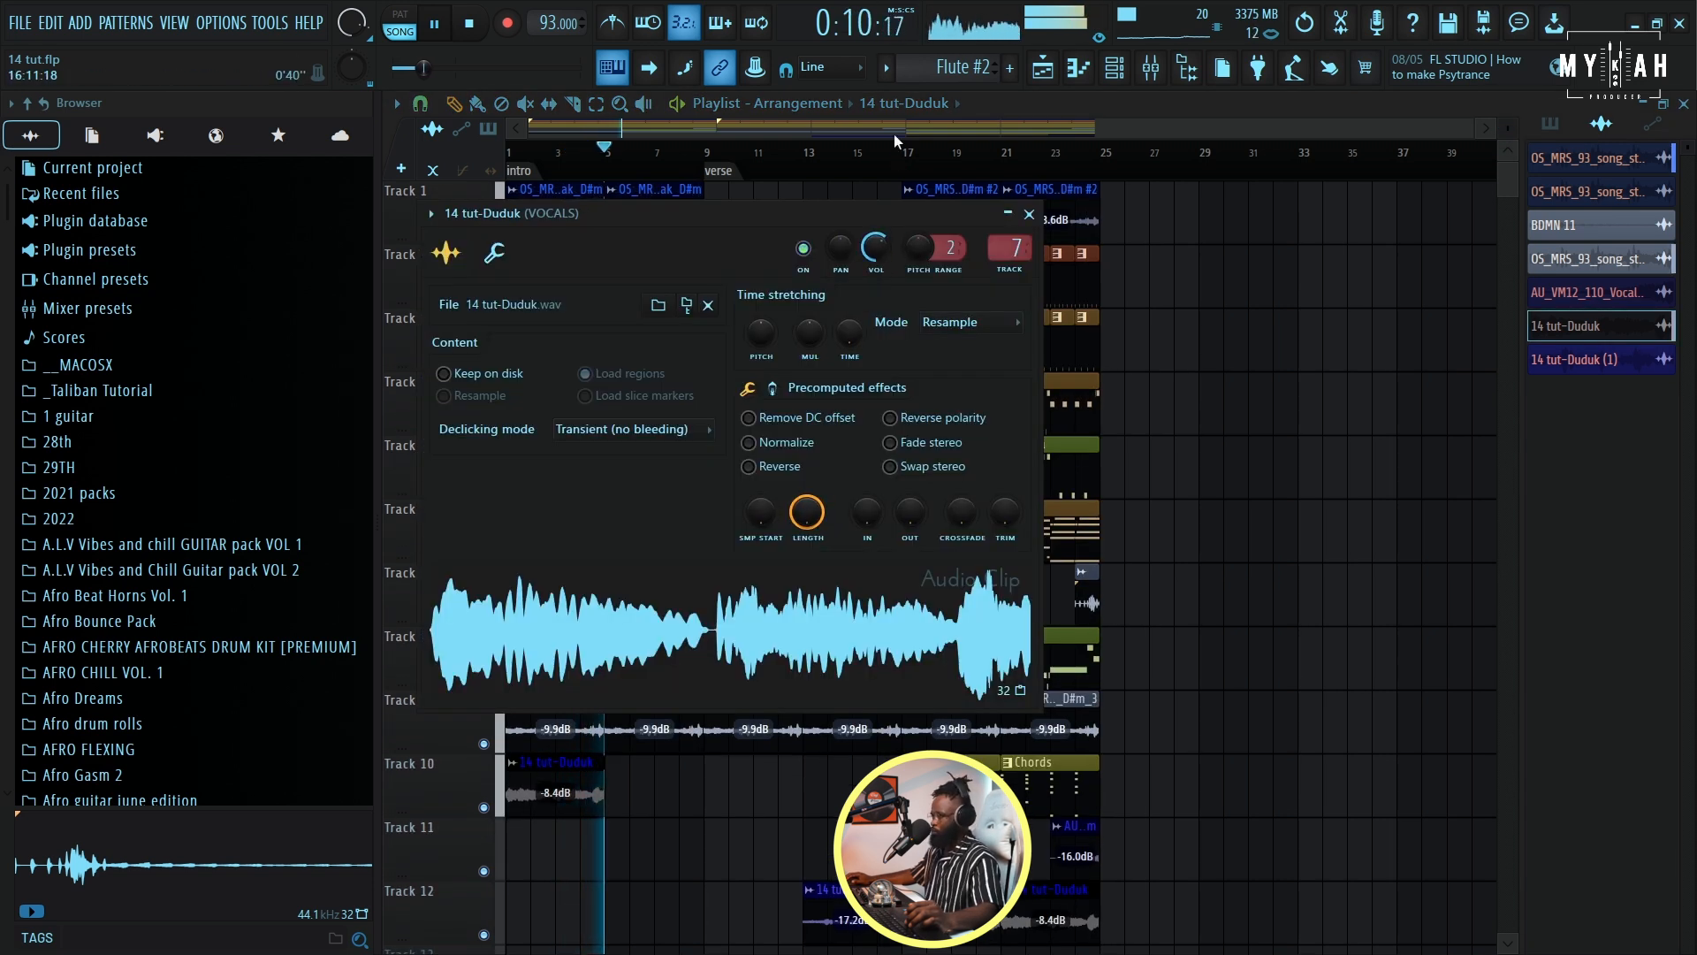
key("Escape")
left_click_drag(1503, 122, 1503, 135)
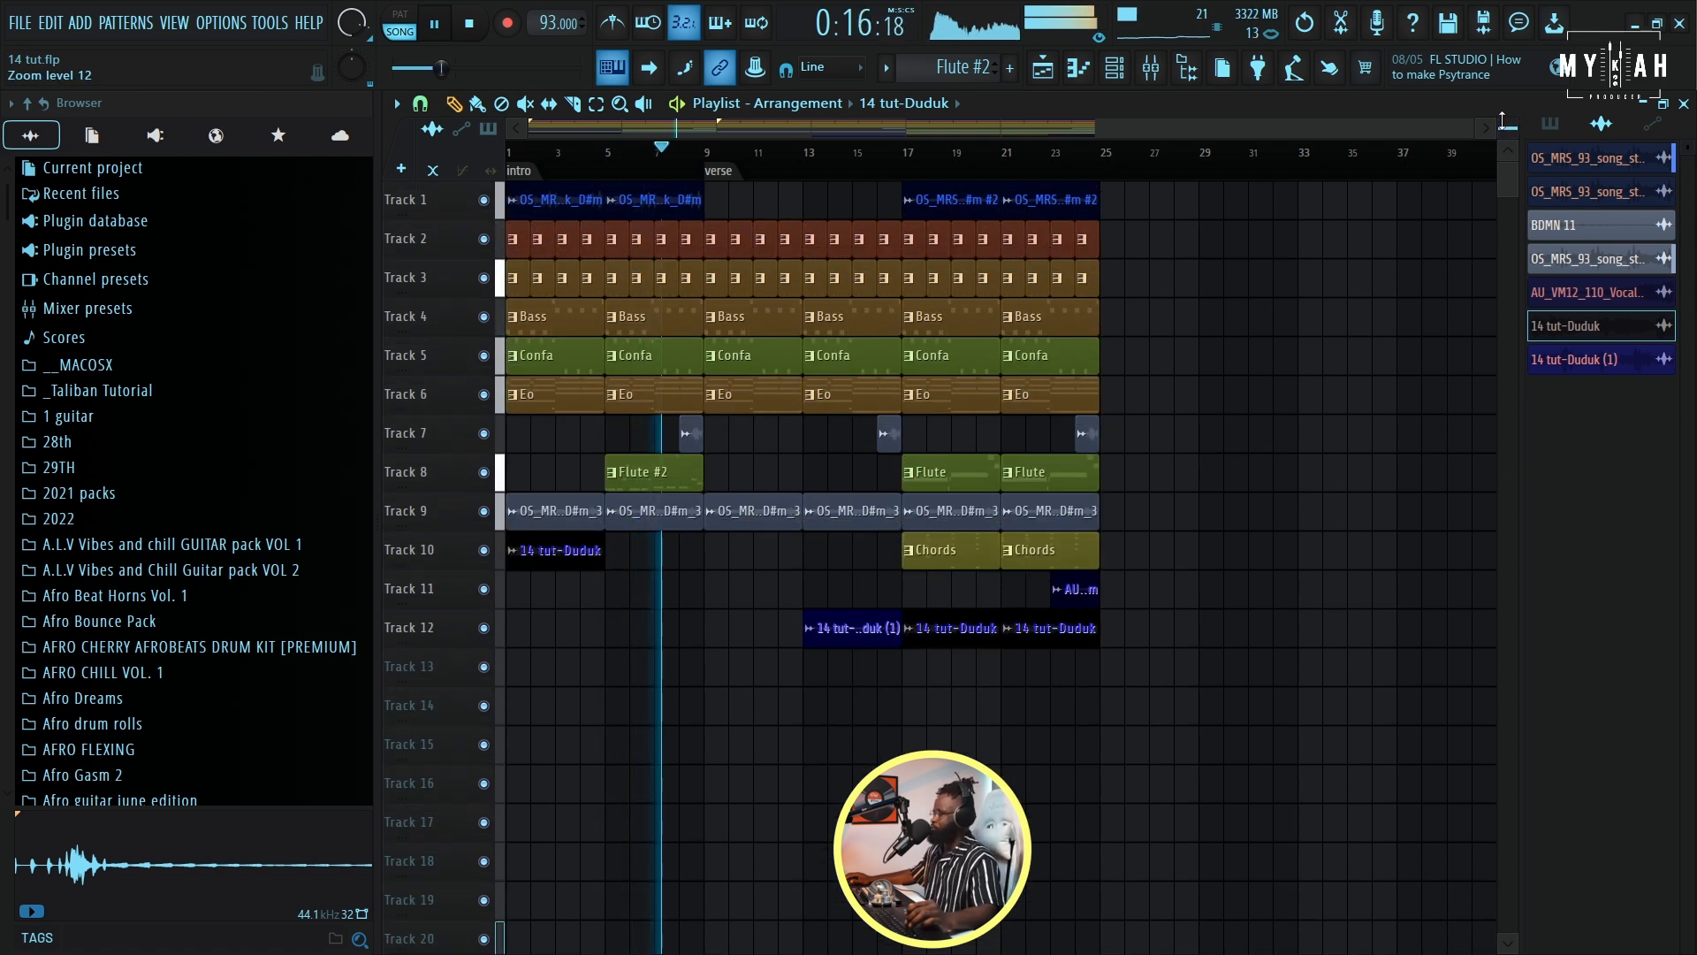
- Route the OS_MRS_93_song_starter_heartbreak_D#m_3 clip on Track 9 to mixer track 10 and return to the playlist
double_click(751, 519)
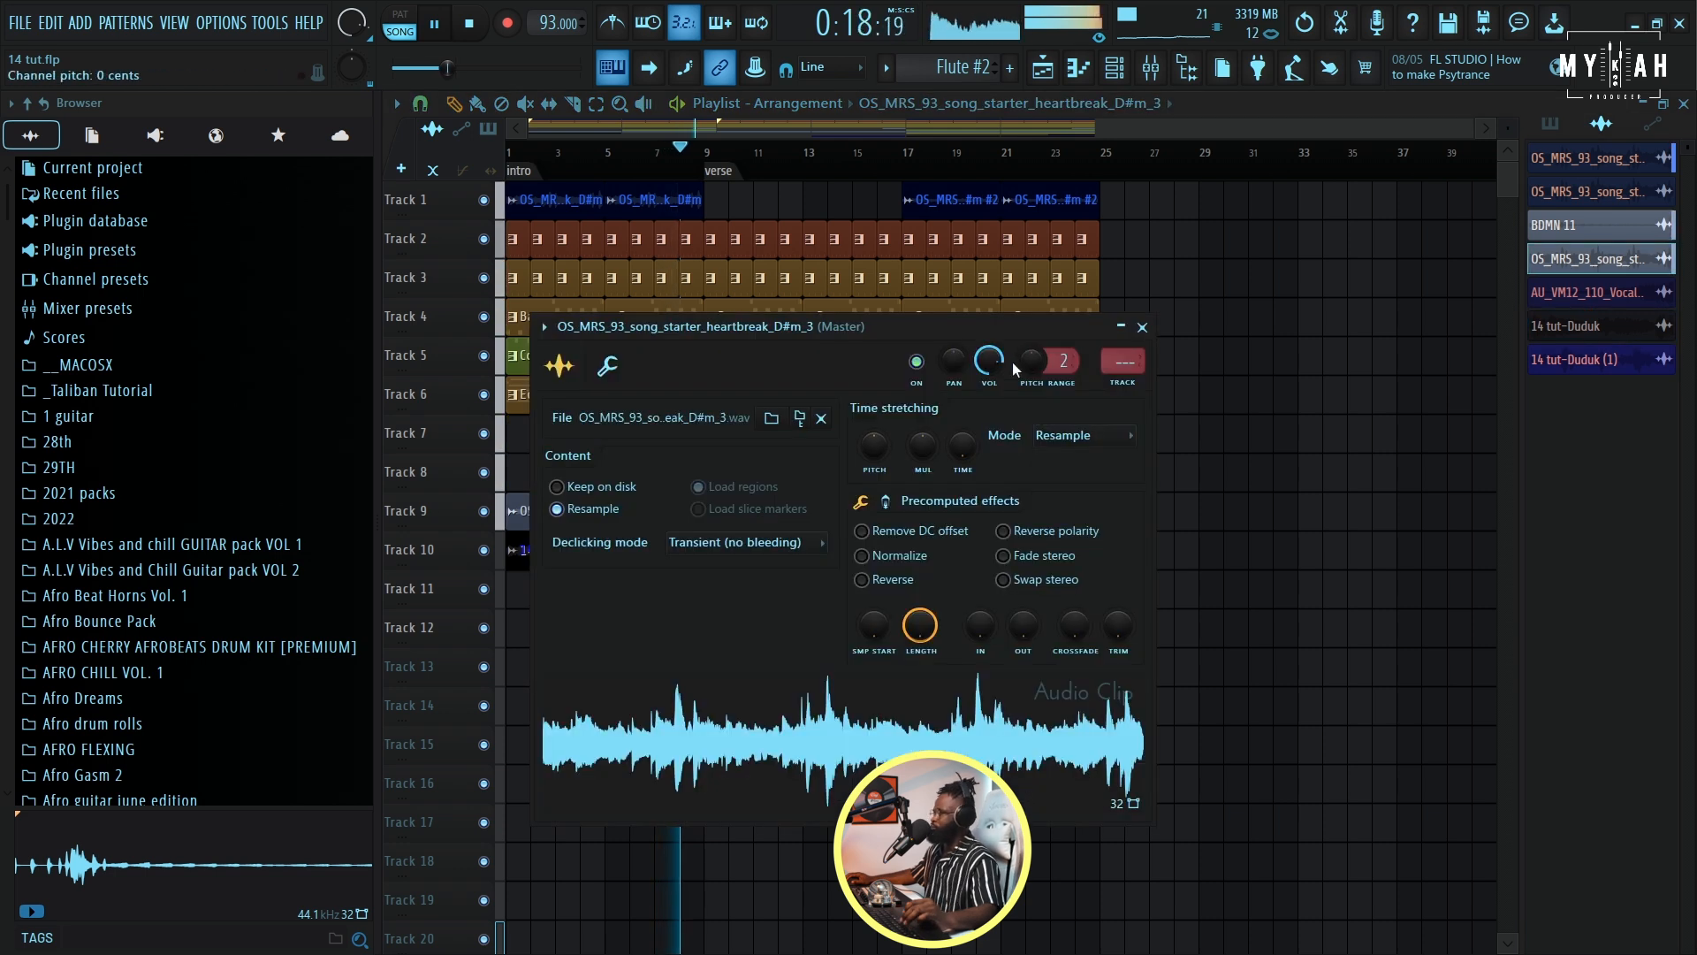
left_click(1123, 386)
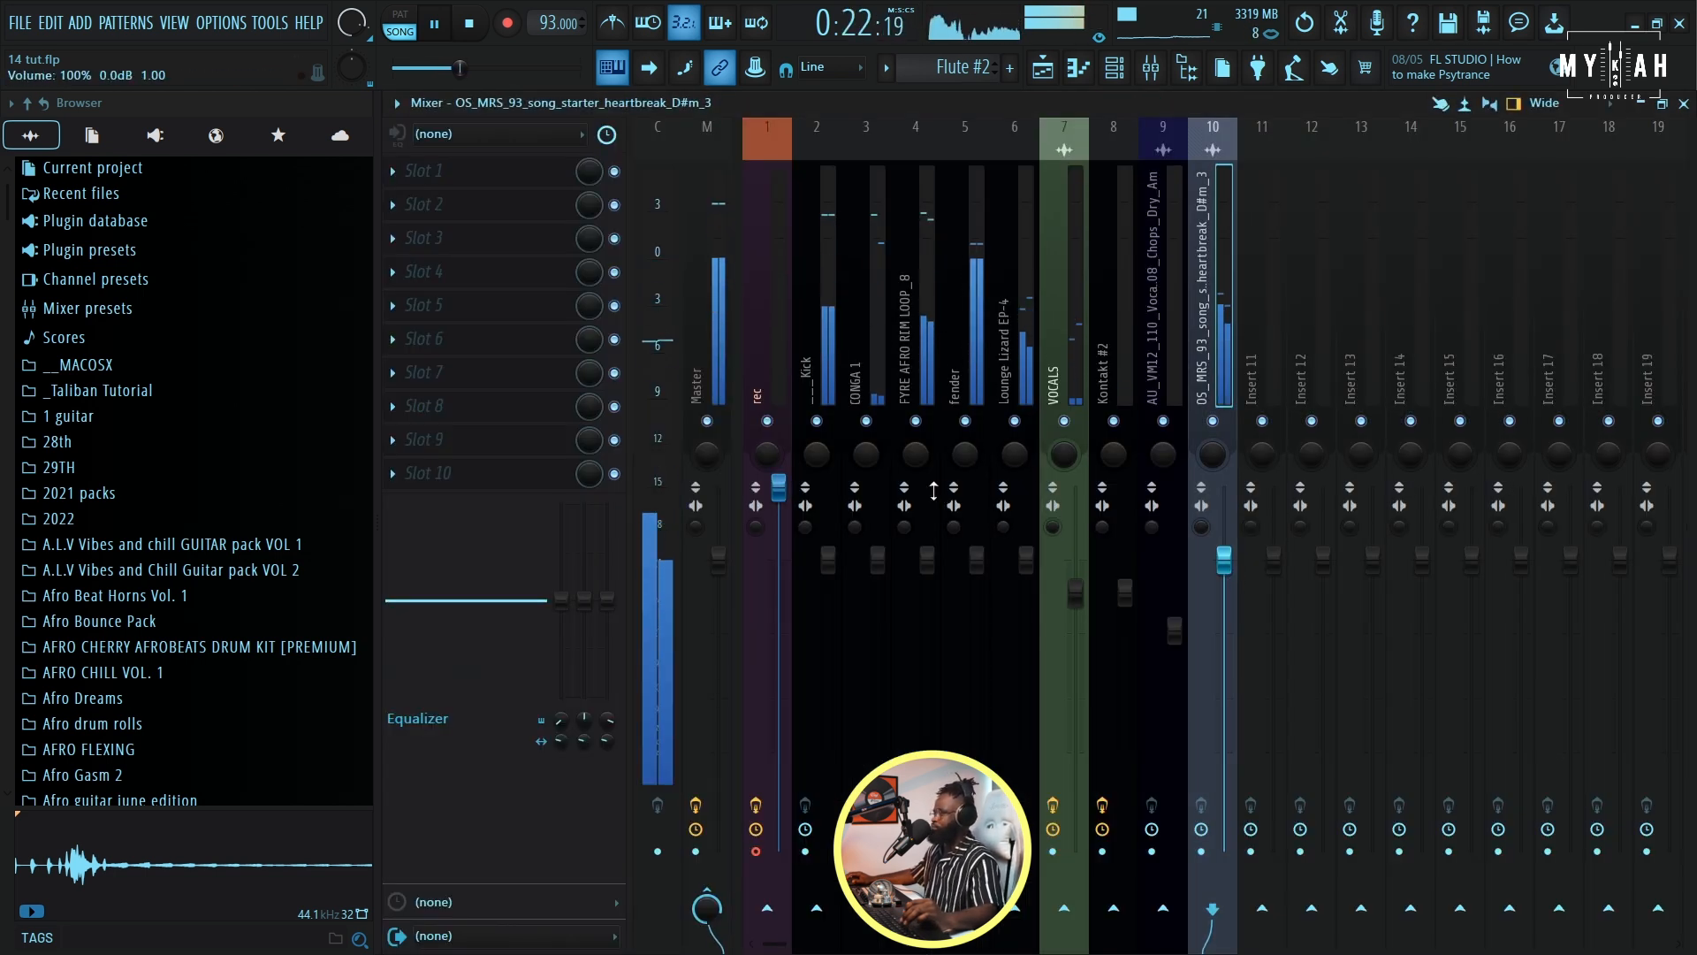
left_click(1042, 72)
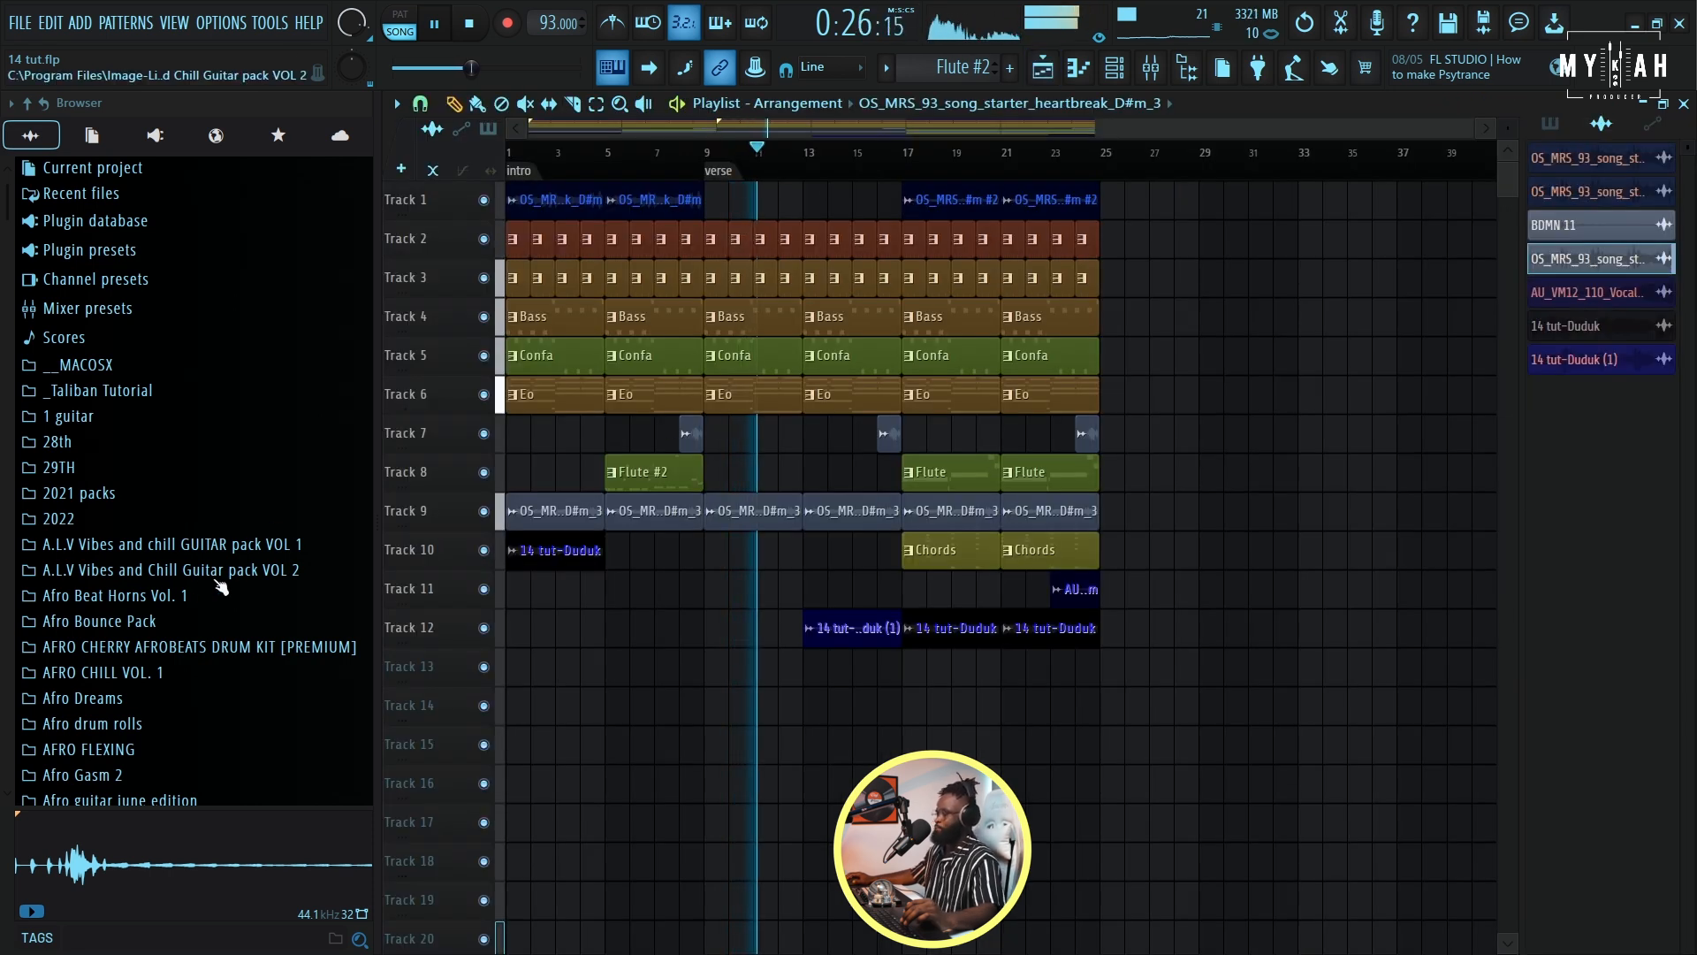
- Browse the sample pack folders, from the Afro packs down to the Sabarsounds packs, while the arrangement plays
scroll(220, 586, "down", 8)
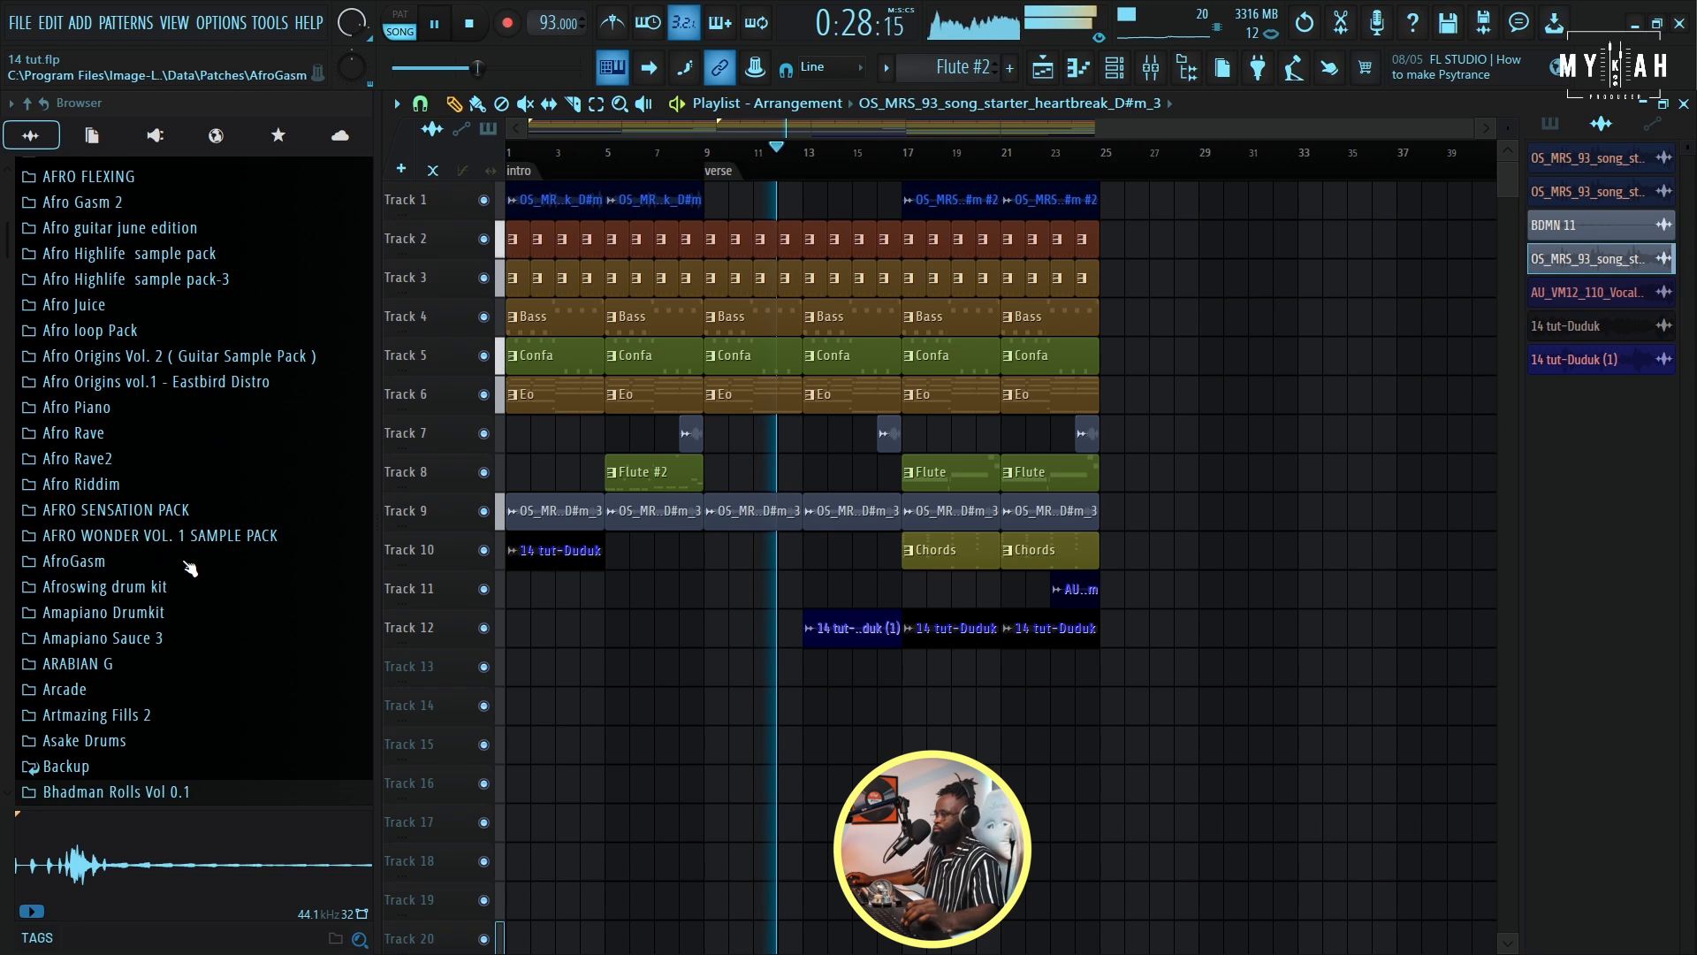
scroll(189, 566, "down", 4)
scroll(166, 444, "up", 2)
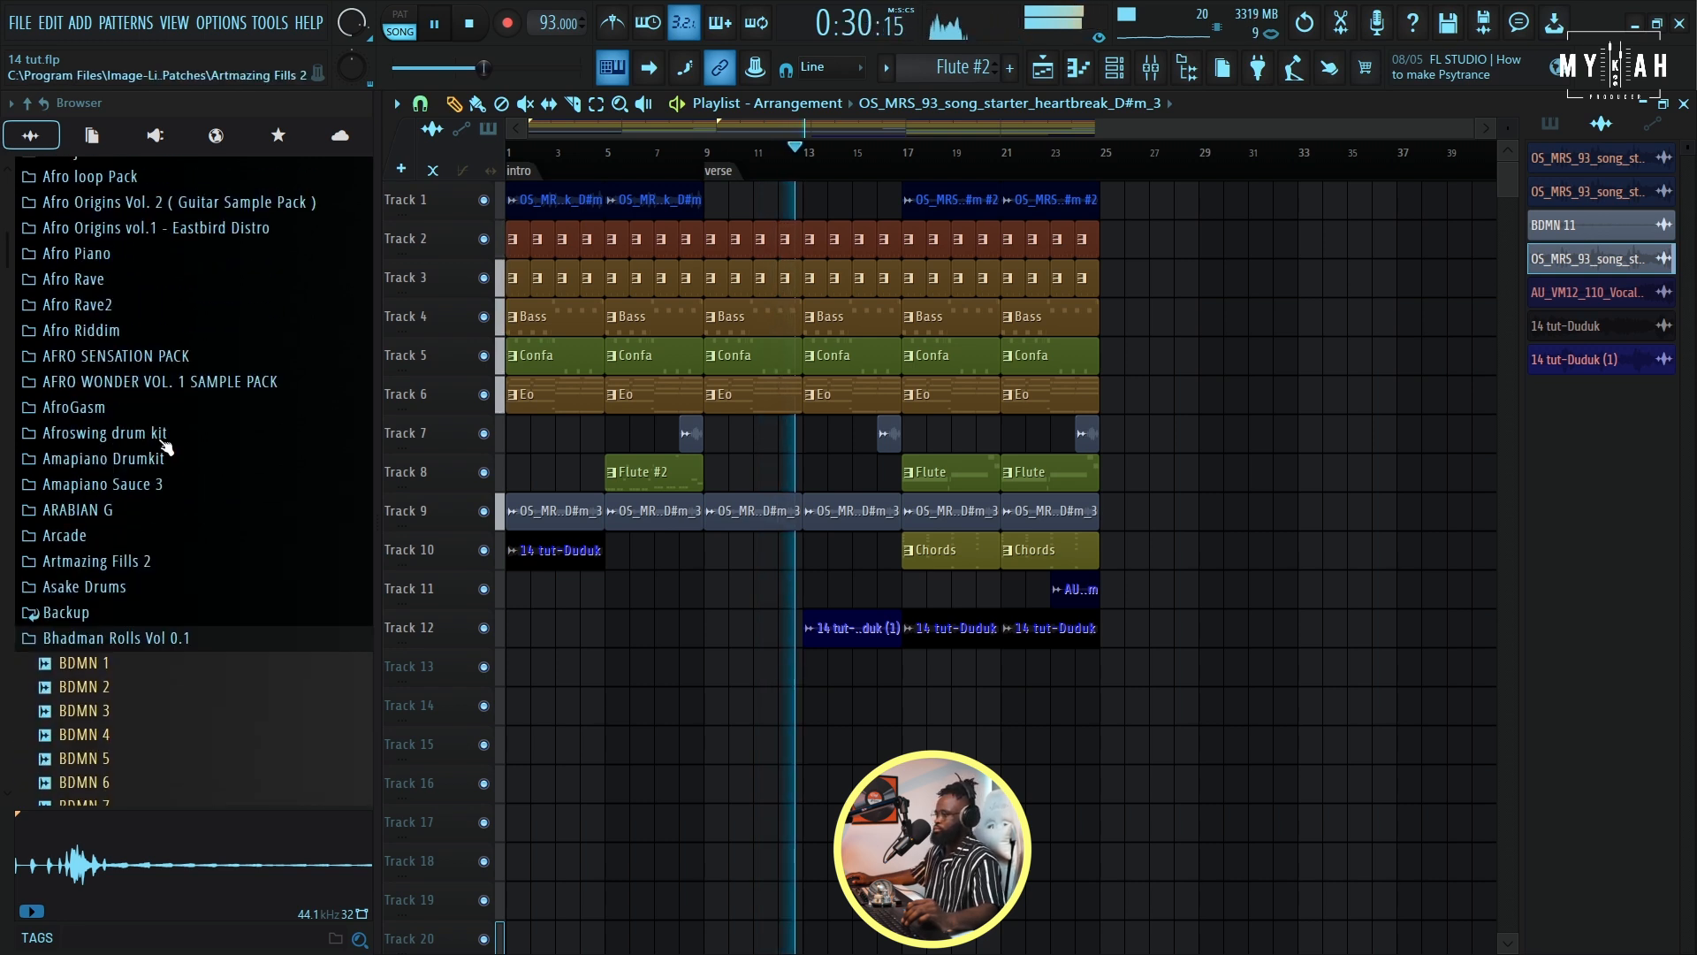
scroll(165, 445, "up", 7)
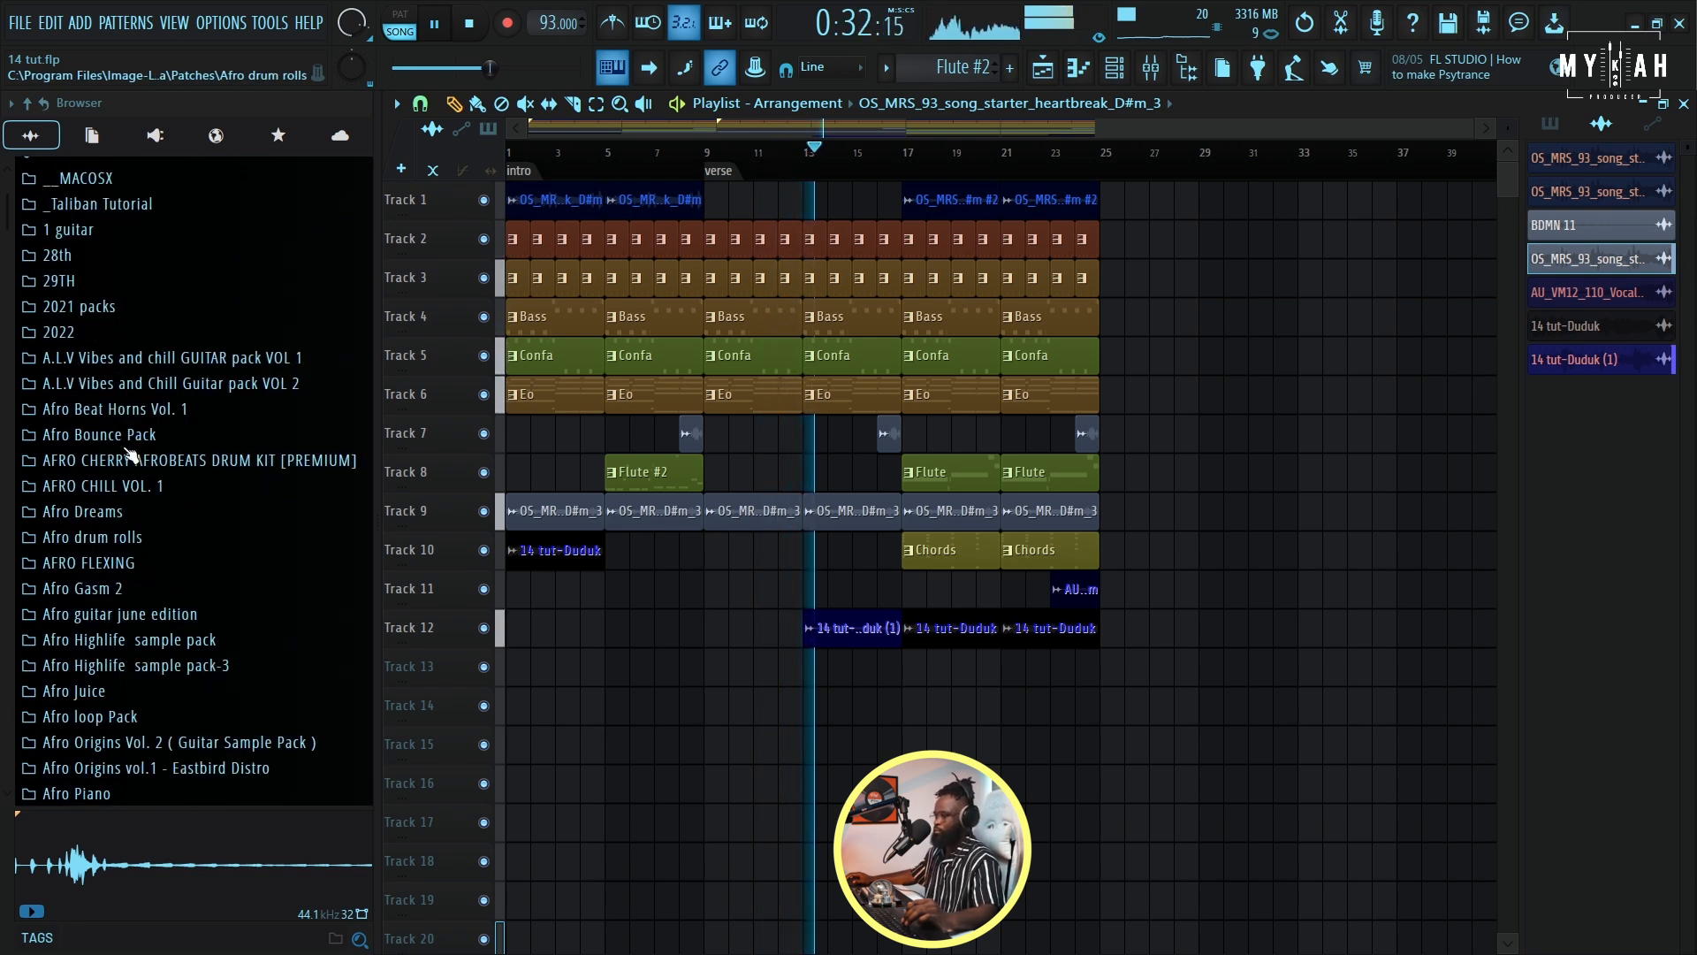
scroll(131, 453, "up", 3)
scroll(130, 446, "down", 14)
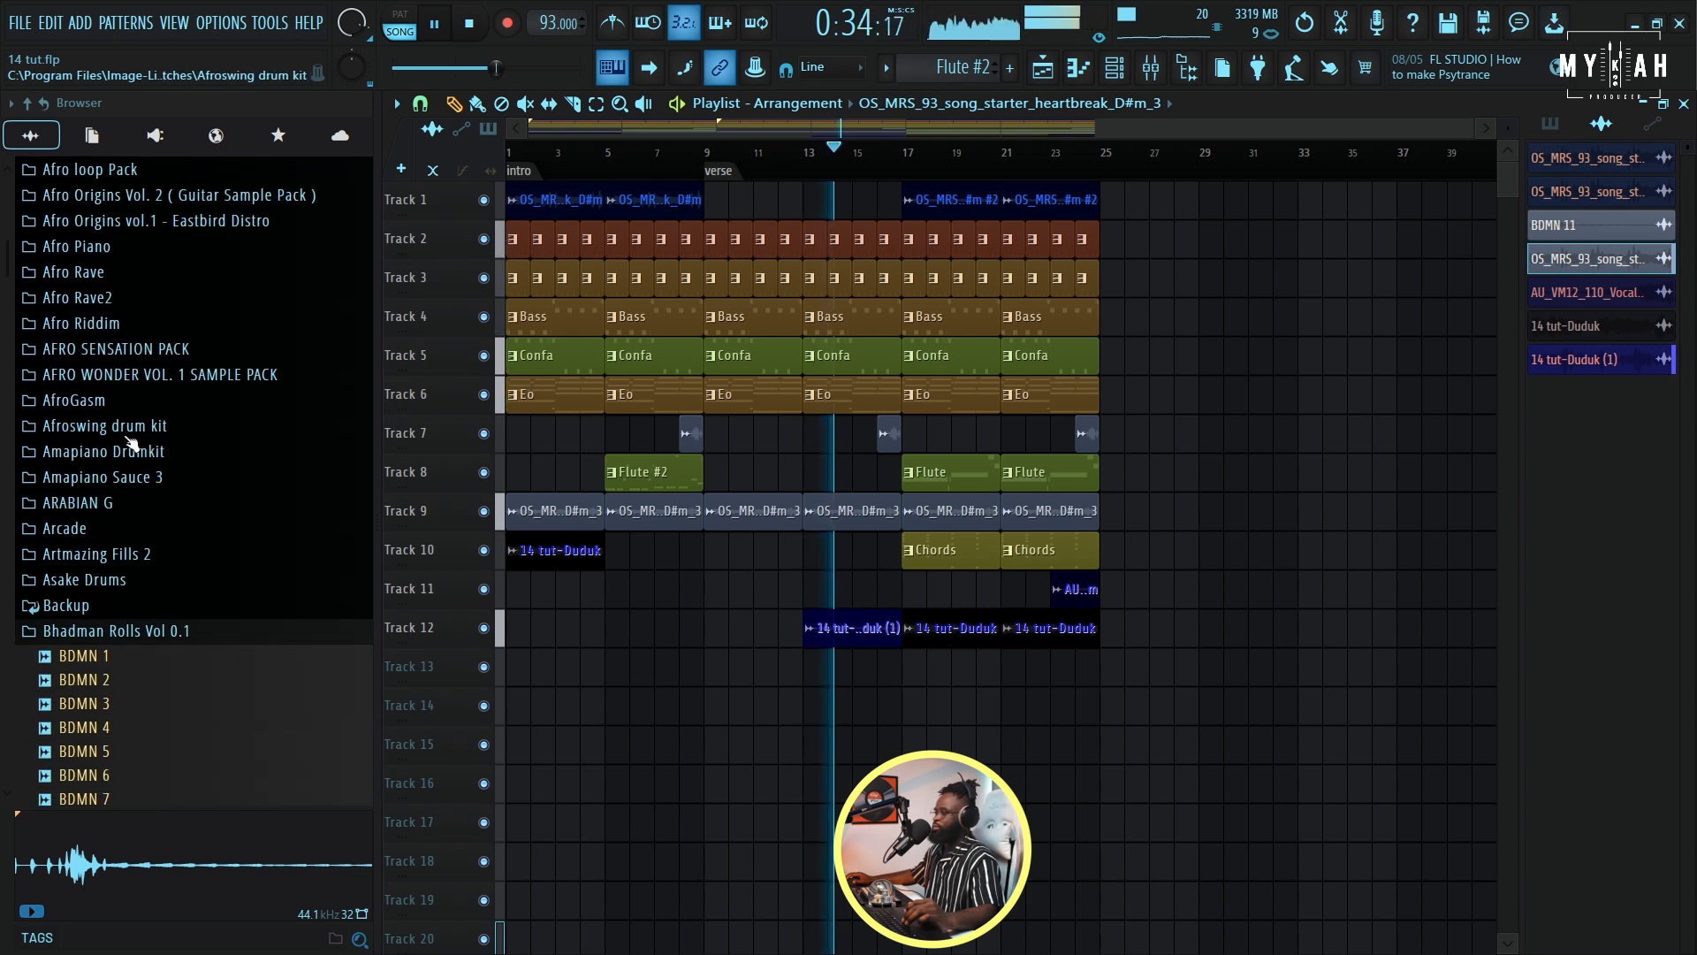
scroll(132, 450, "down", 13)
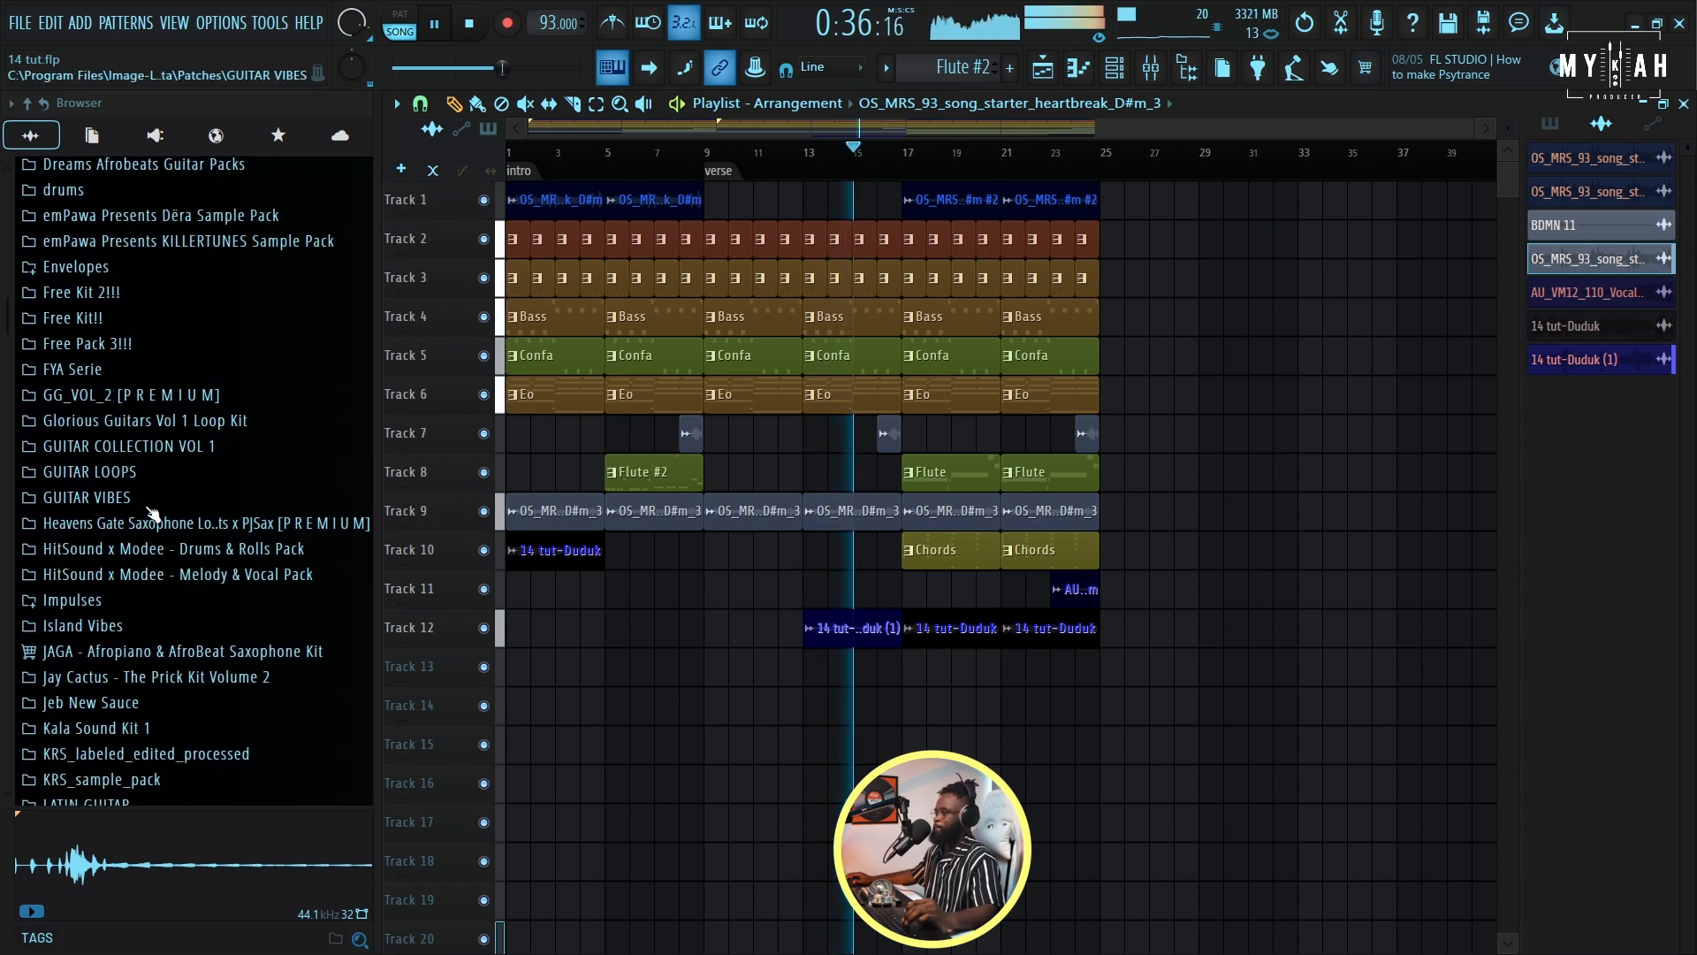
scroll(145, 548, "down", 7)
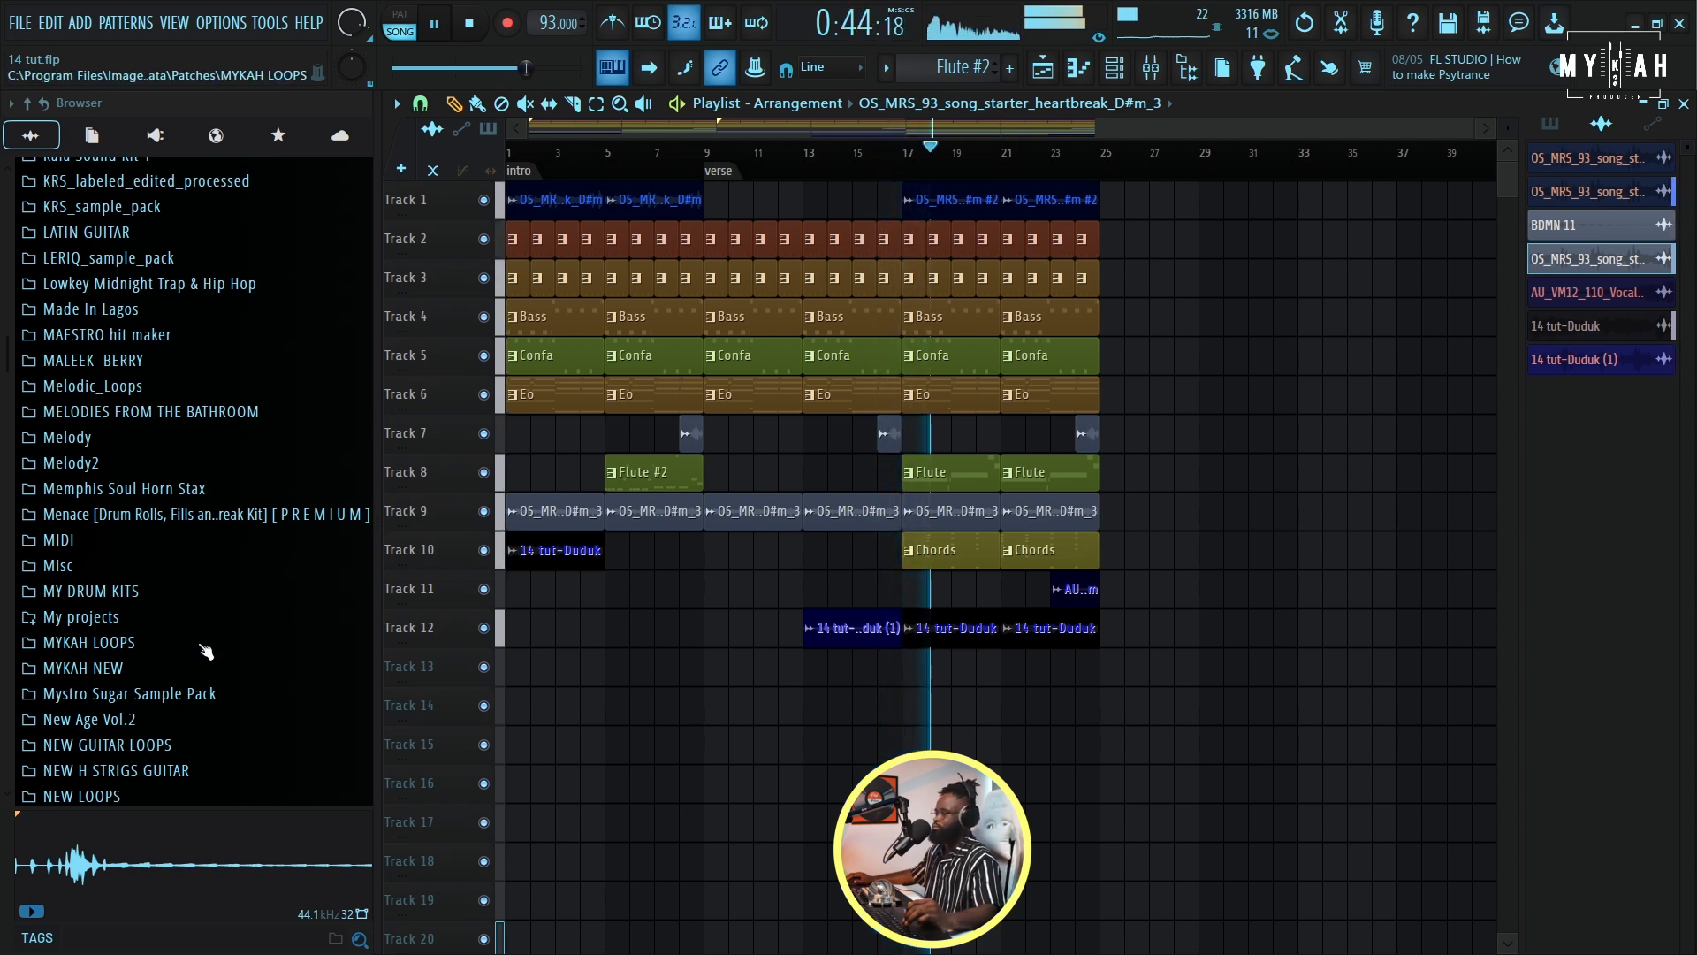
scroll(205, 651, "down", 13)
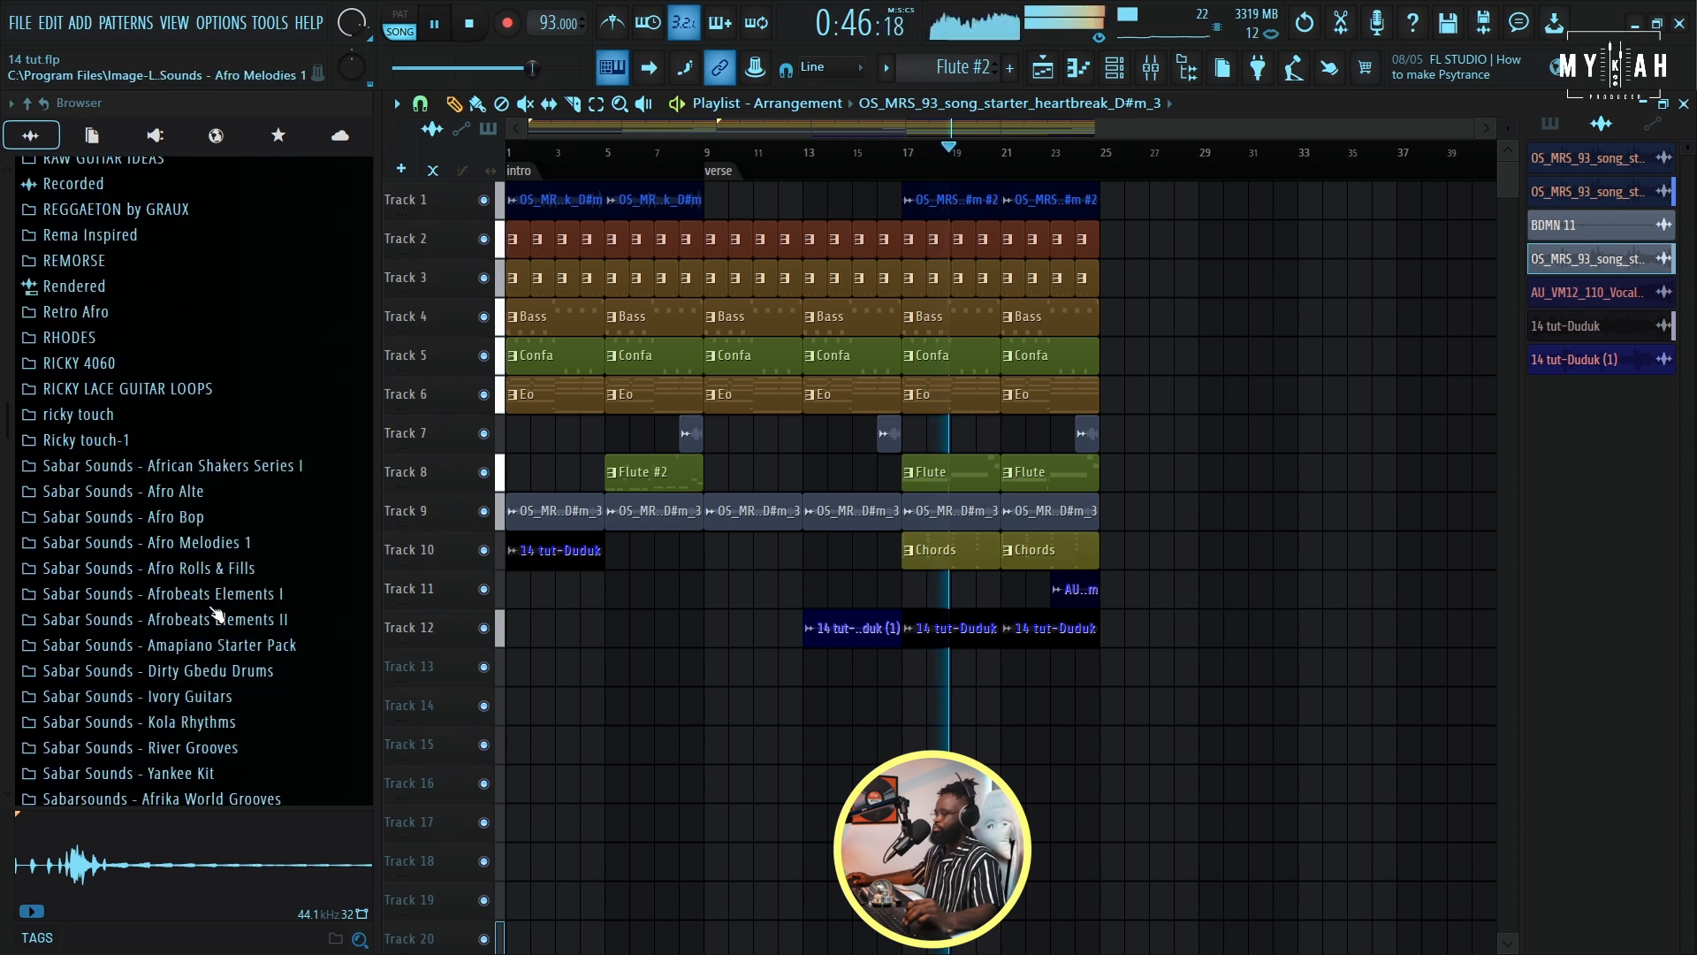
scroll(216, 612, "down", 6)
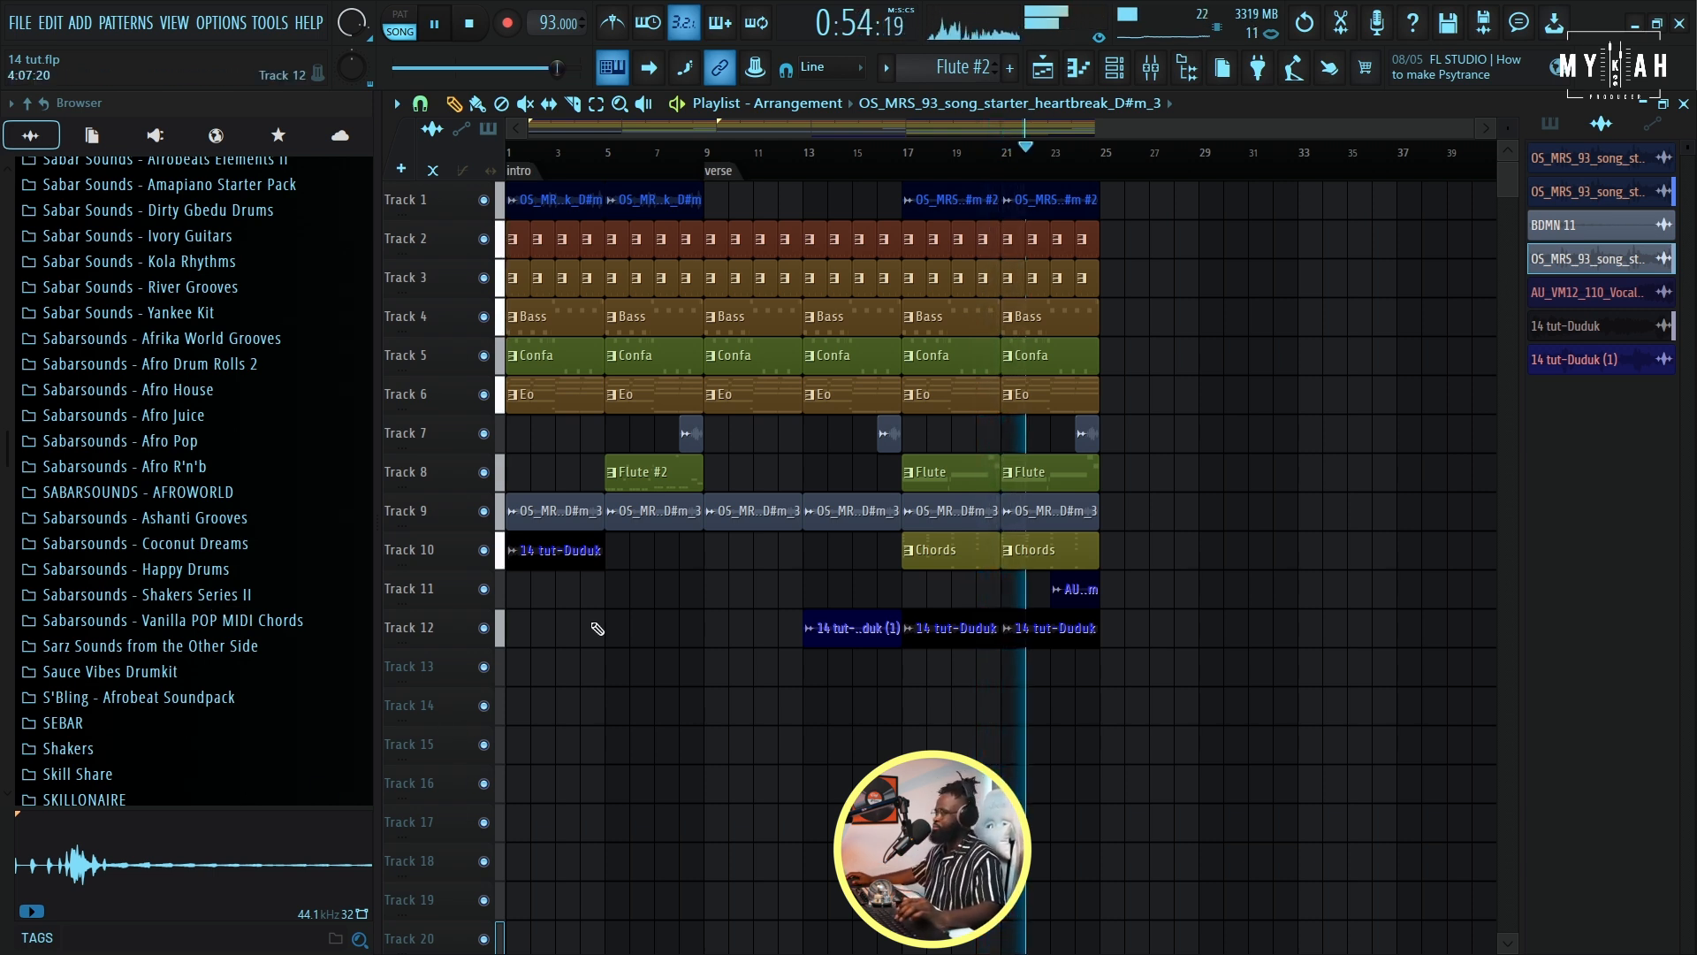
scroll(1508, 148, "up", 4)
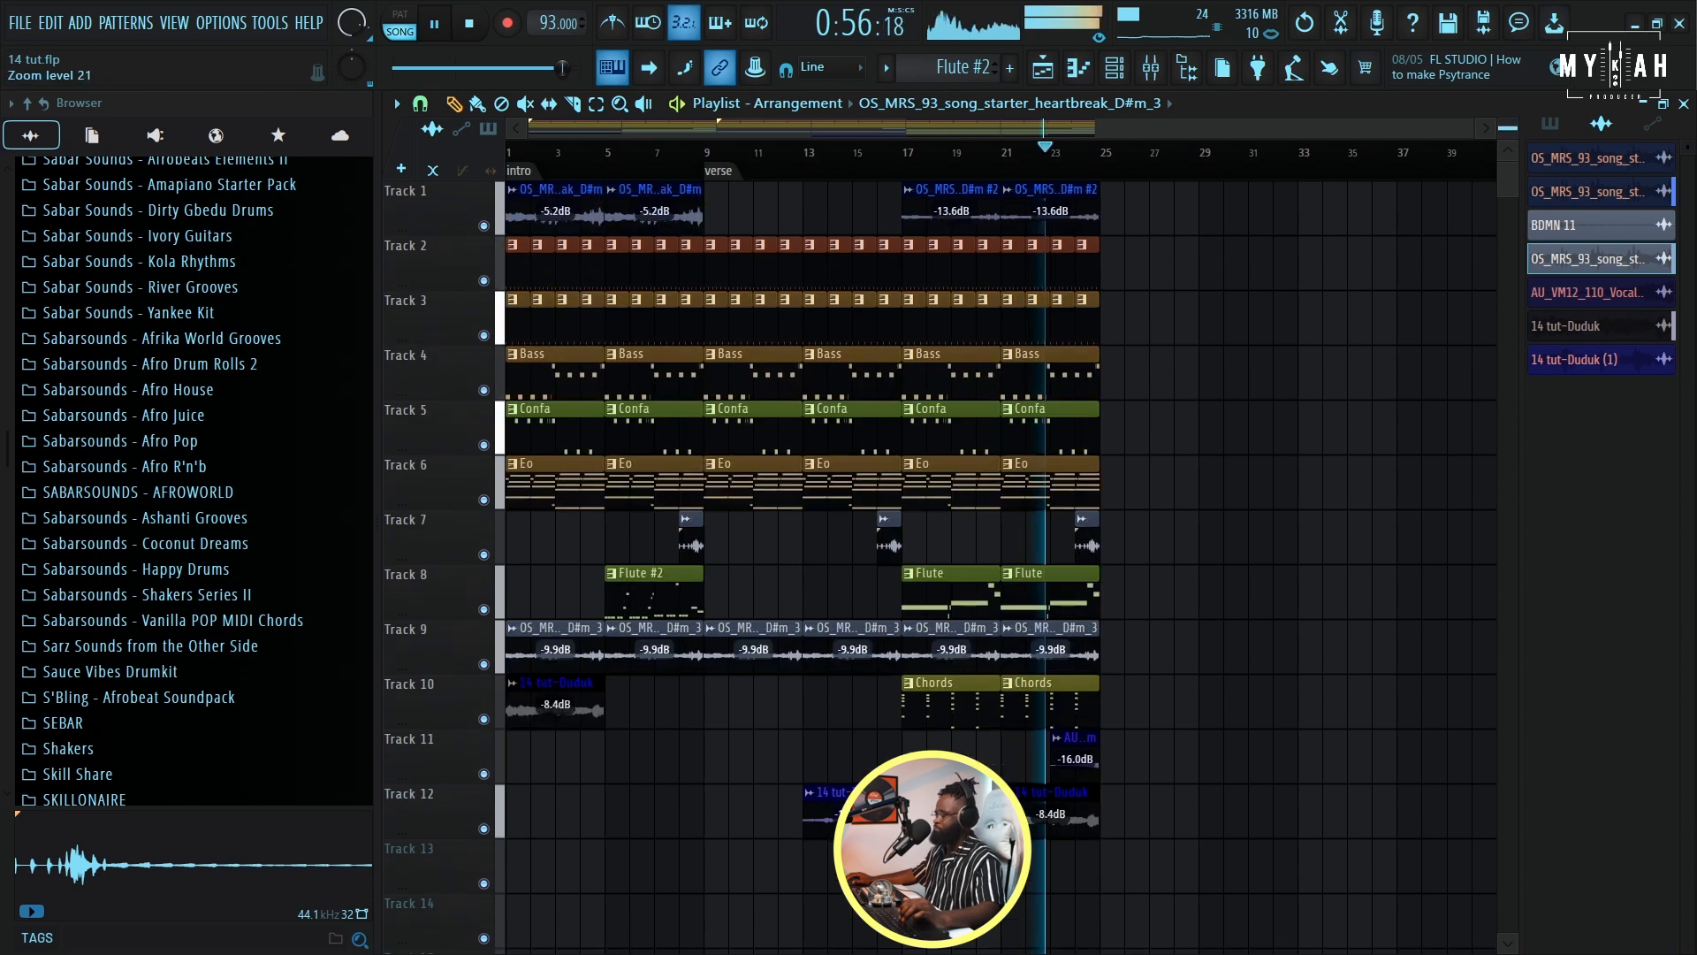
scroll(1506, 129, "down", 1)
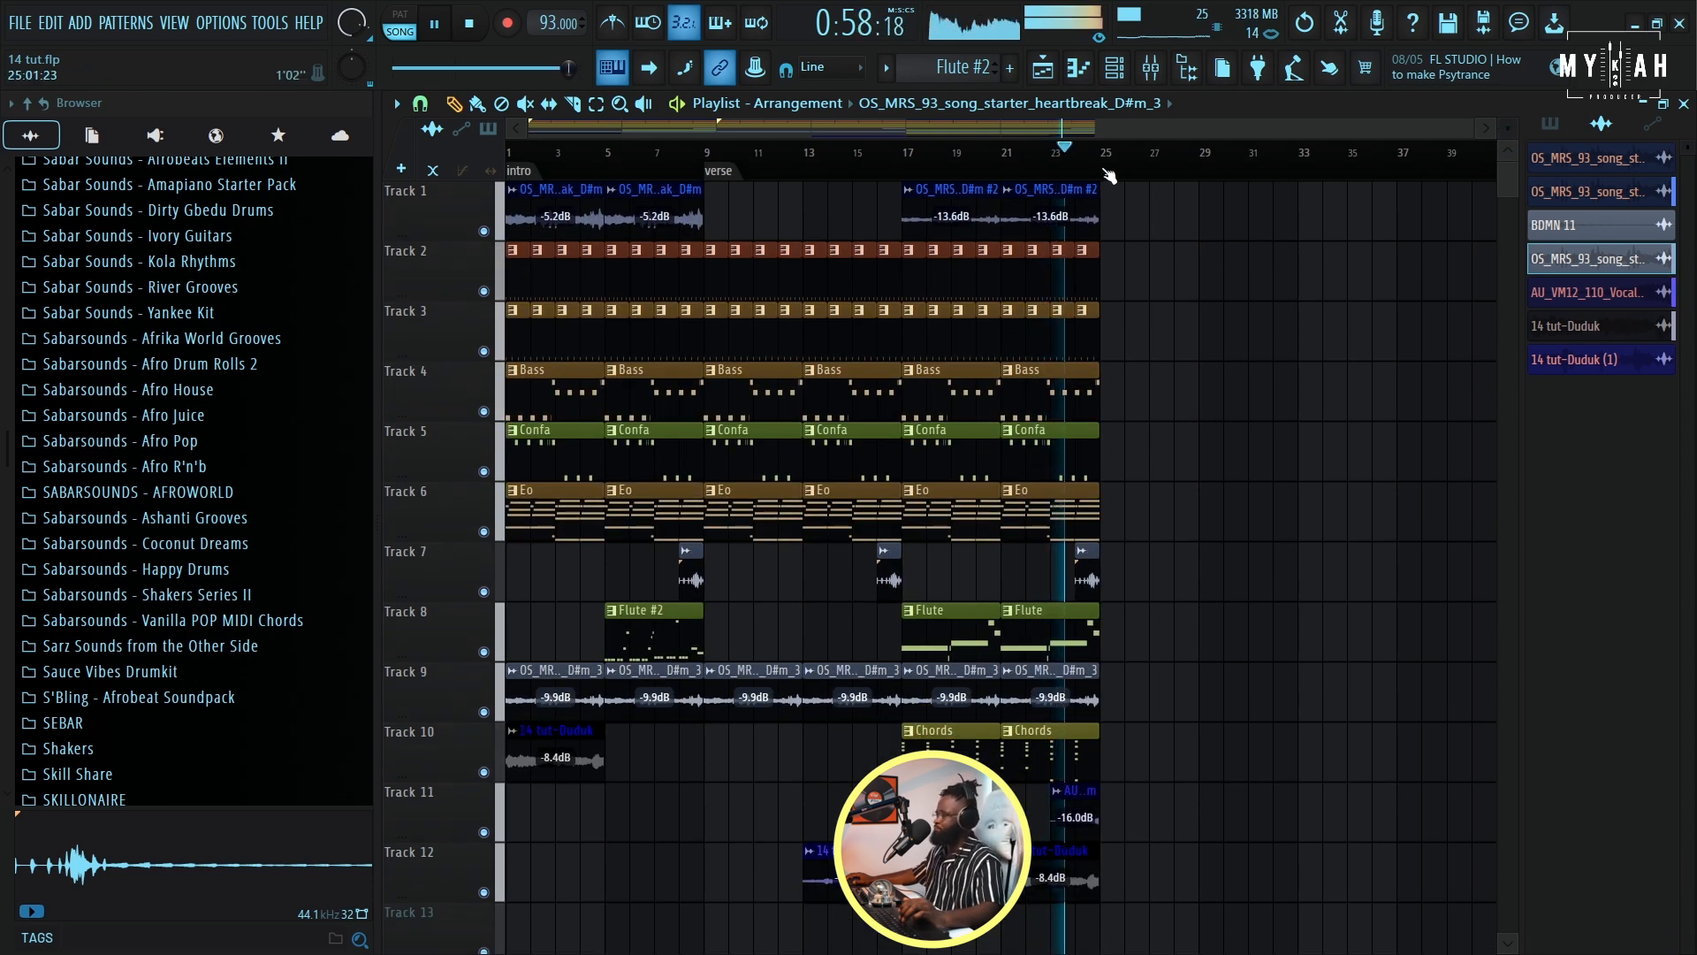